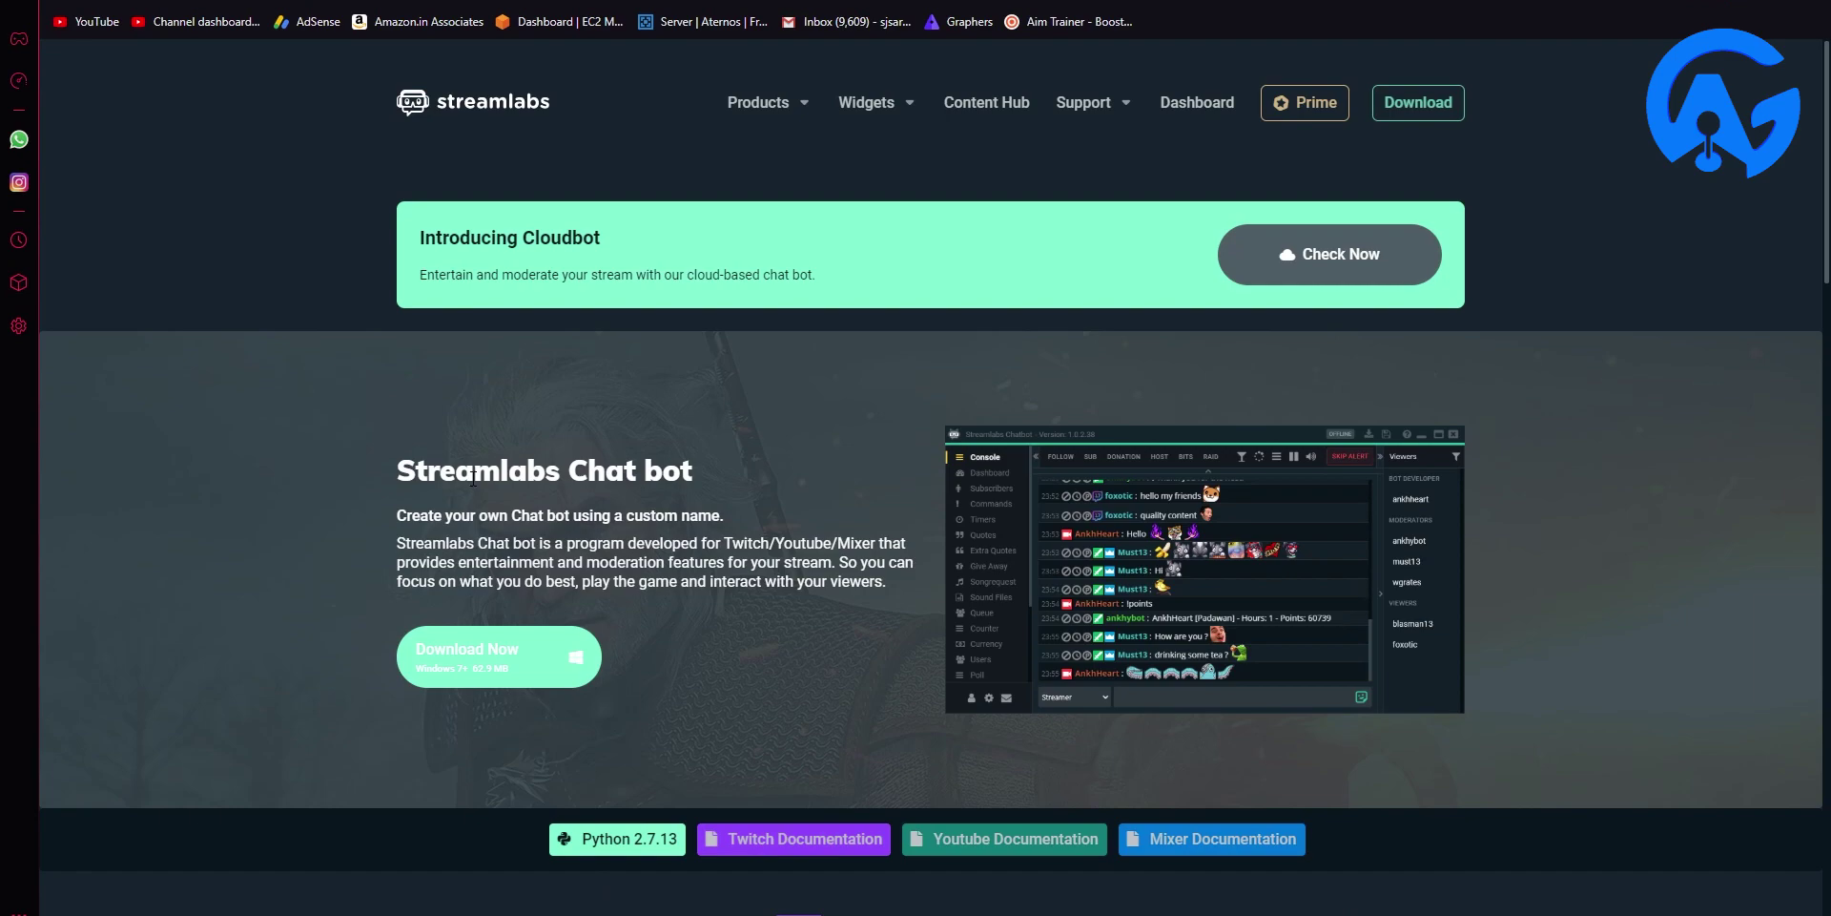
Download the Windows installer for Streamlabs Chatbot, saving it as Streamlabs+Chatbot+Installer (2).exe.
left_click(515, 673)
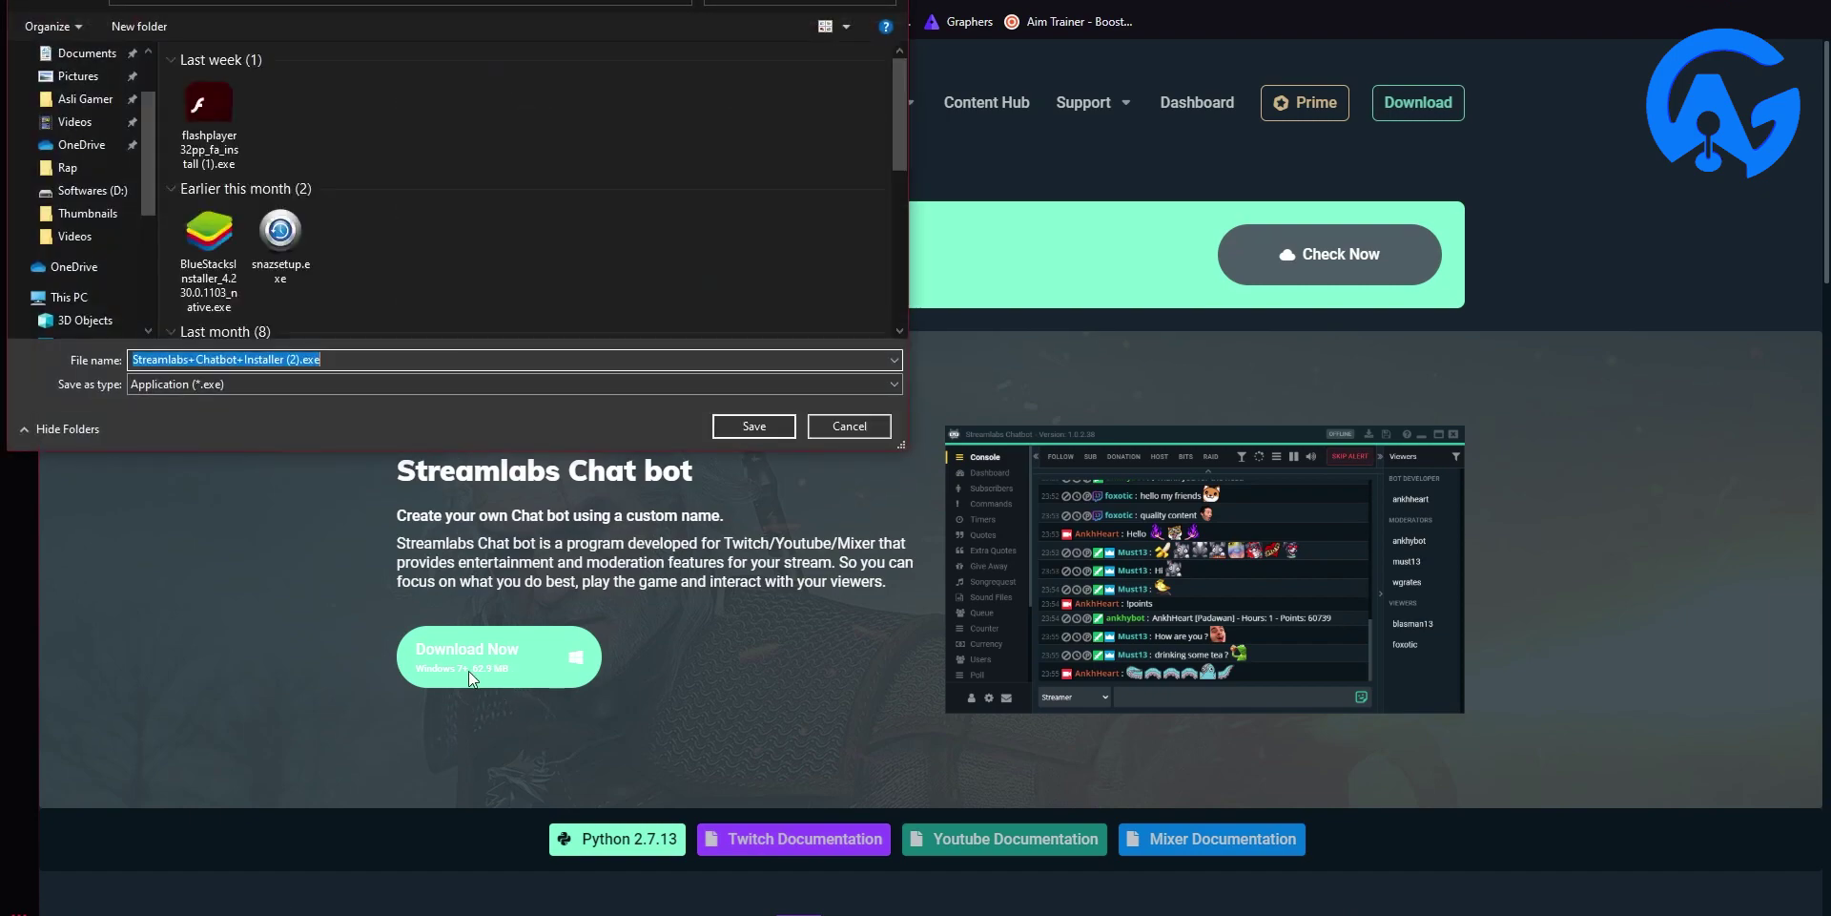
left_click(763, 425)
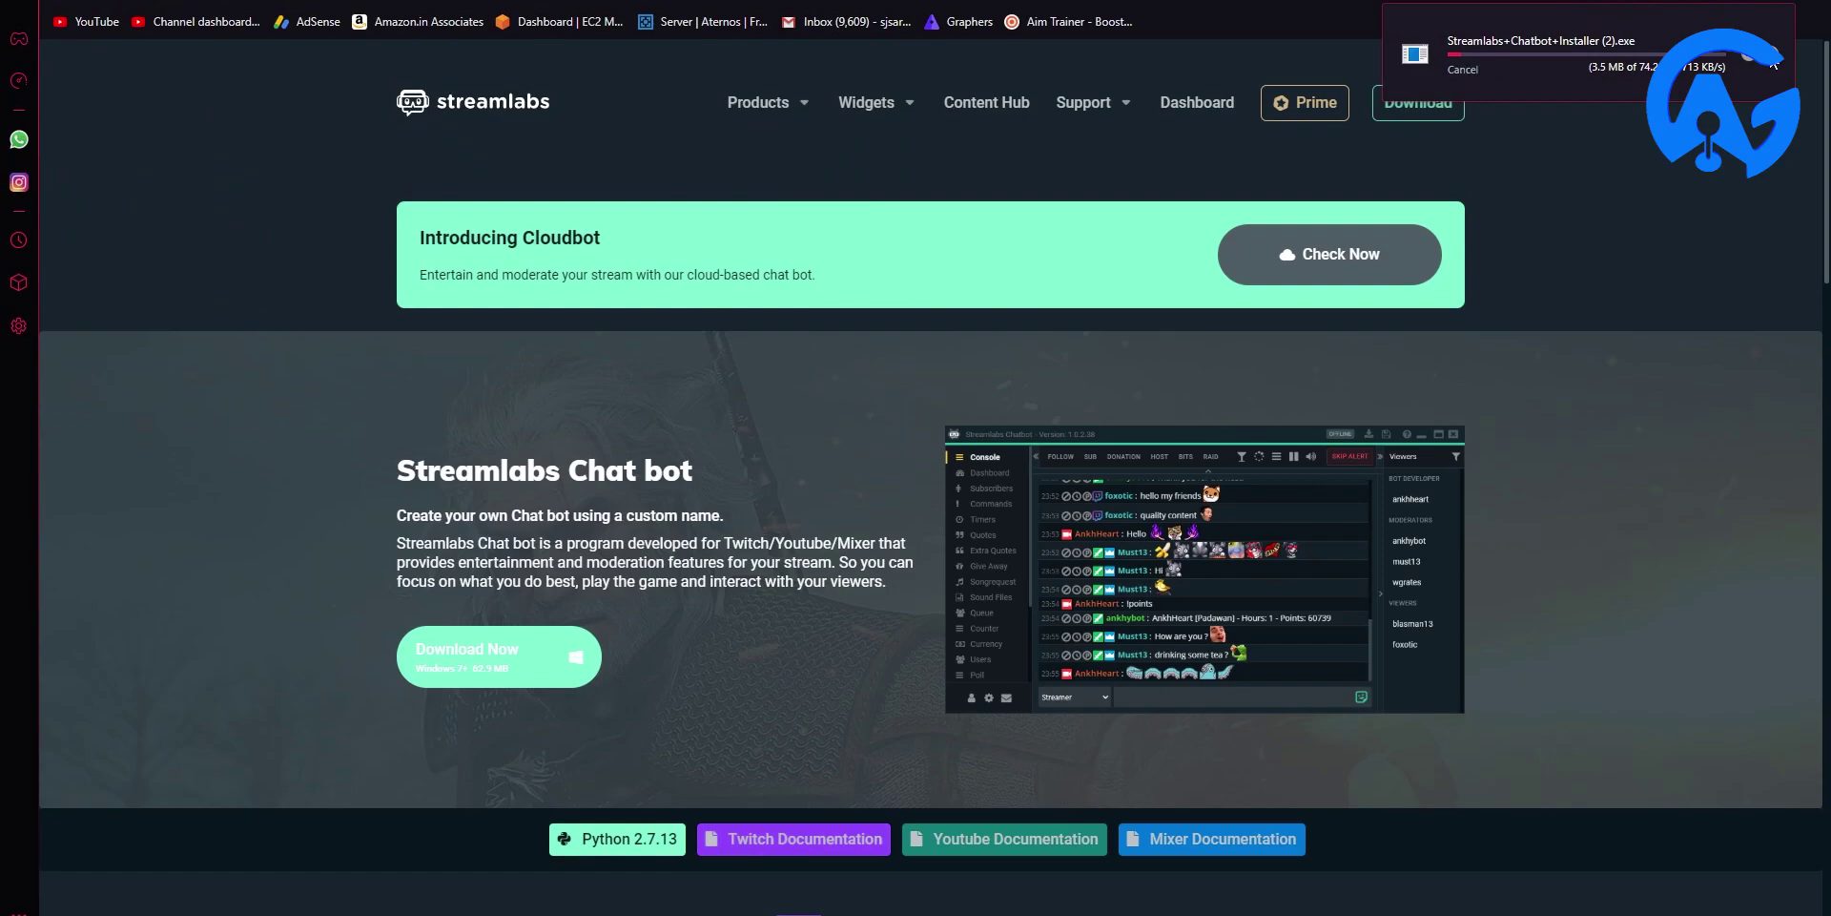
left_click(1774, 65)
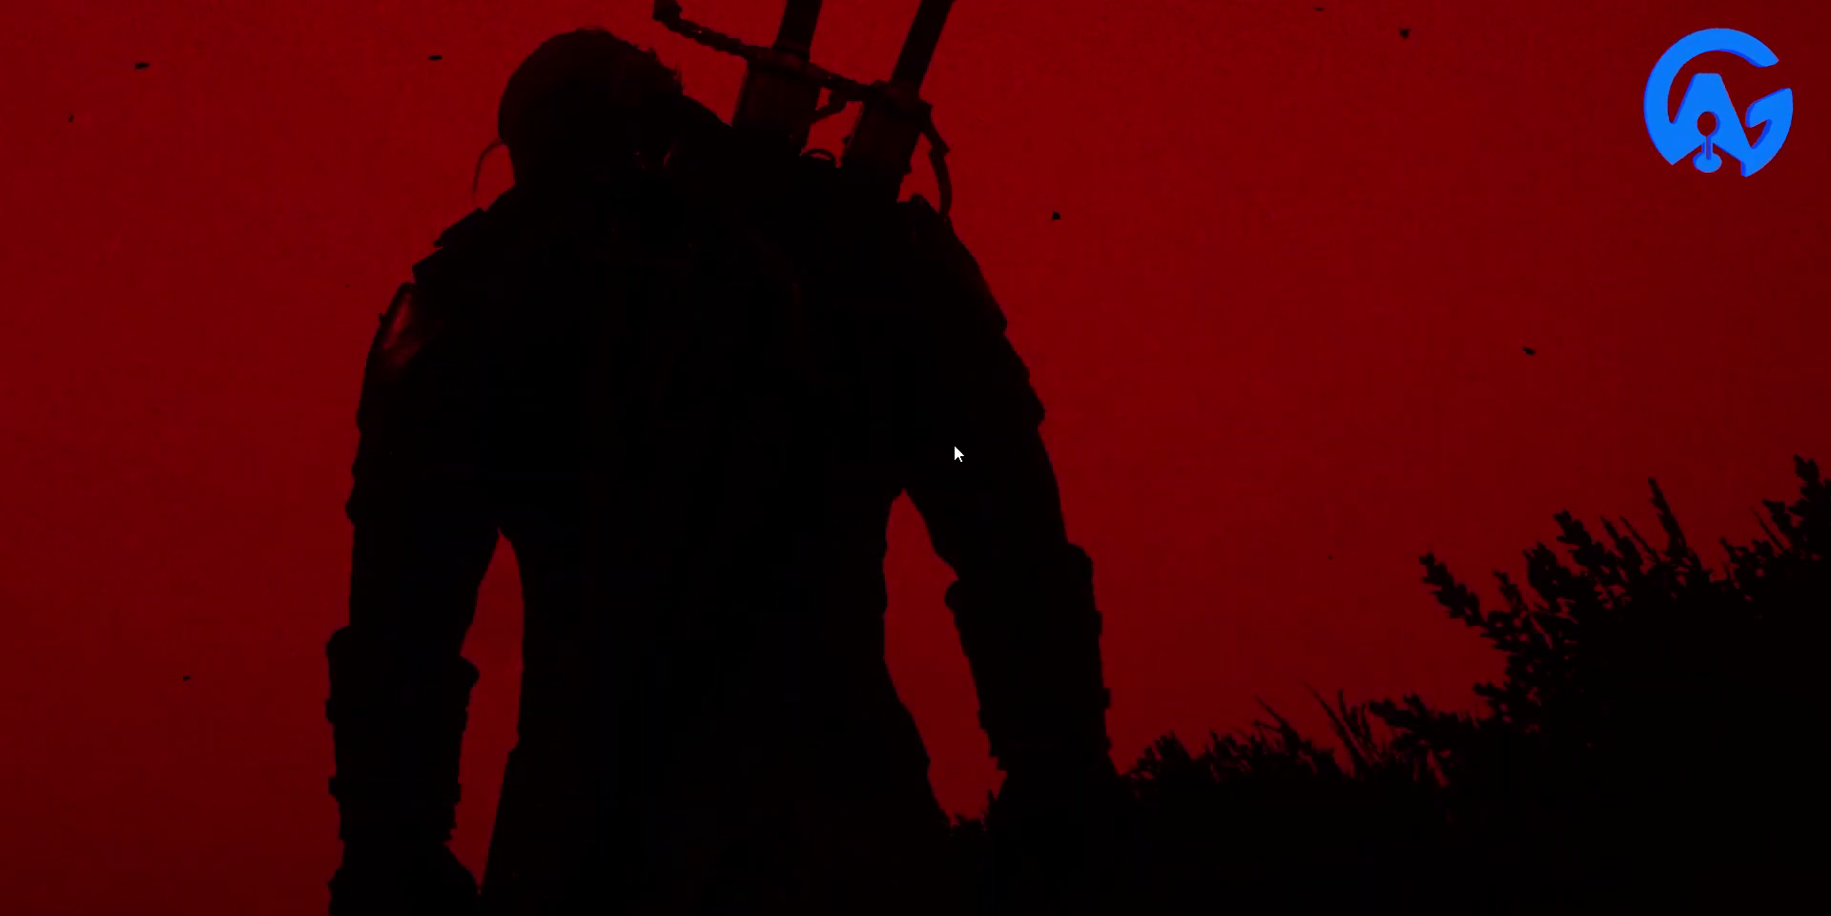
left_click_drag(1187, 133, 1120, 190)
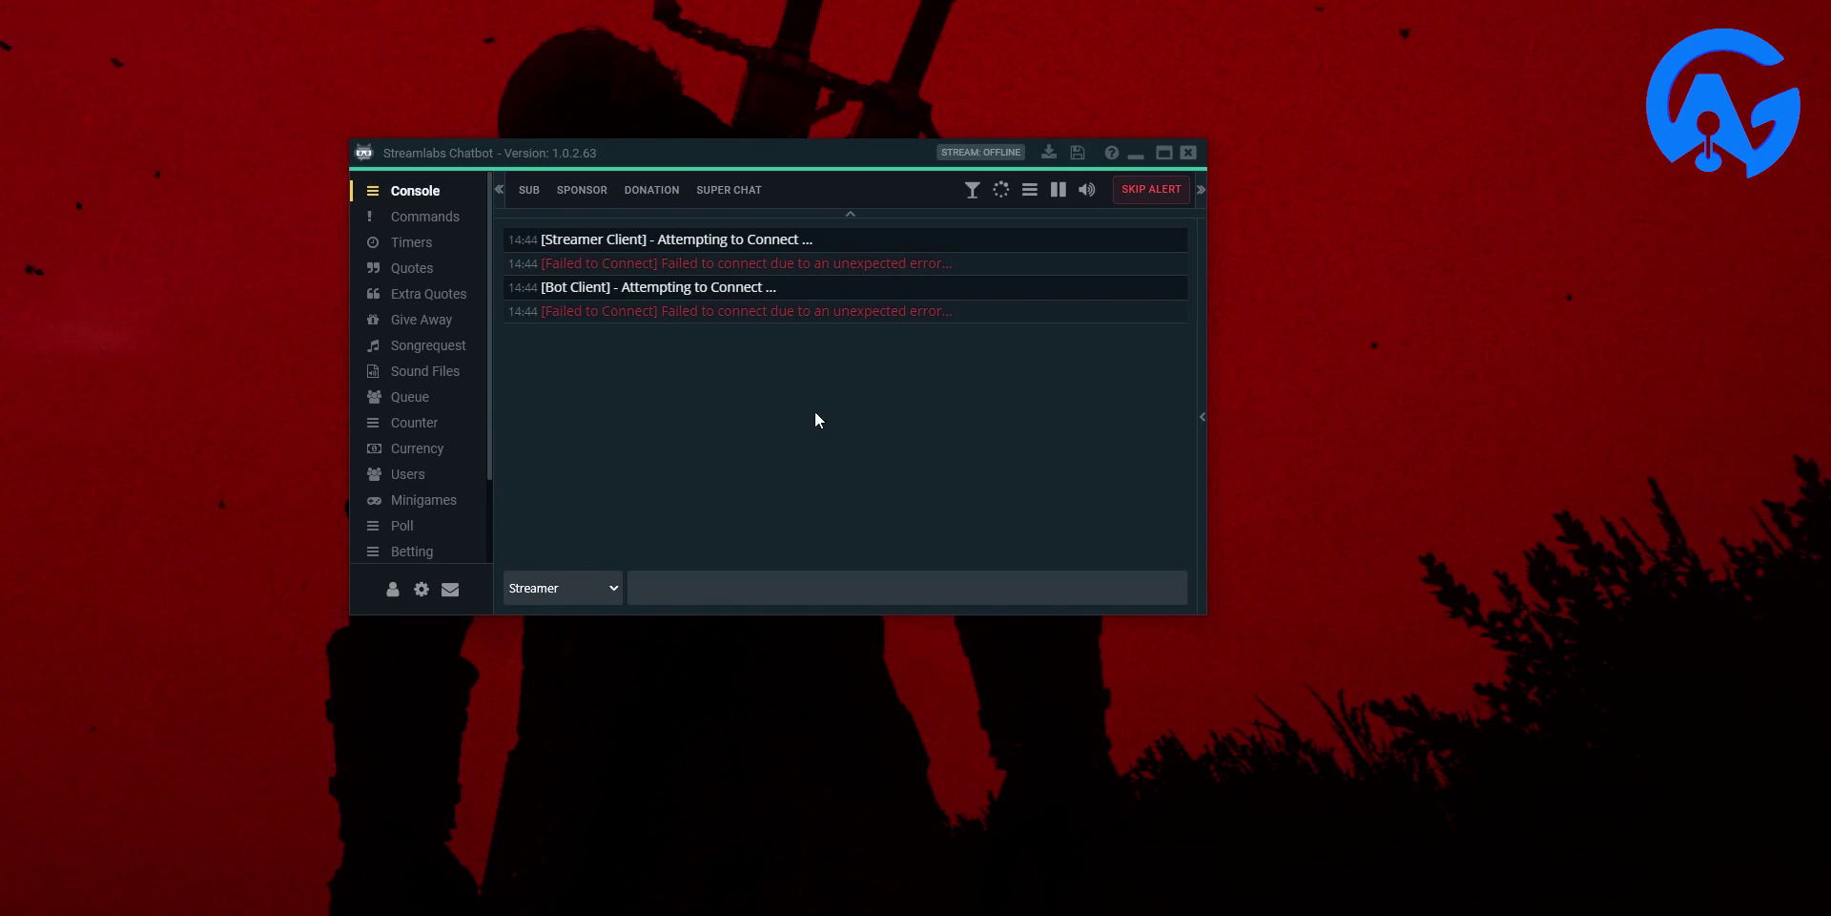
In Streamlabs Chatbot, show the list of commands and enlarge and reposition the window so more of the responses fit.
left_click(418, 226)
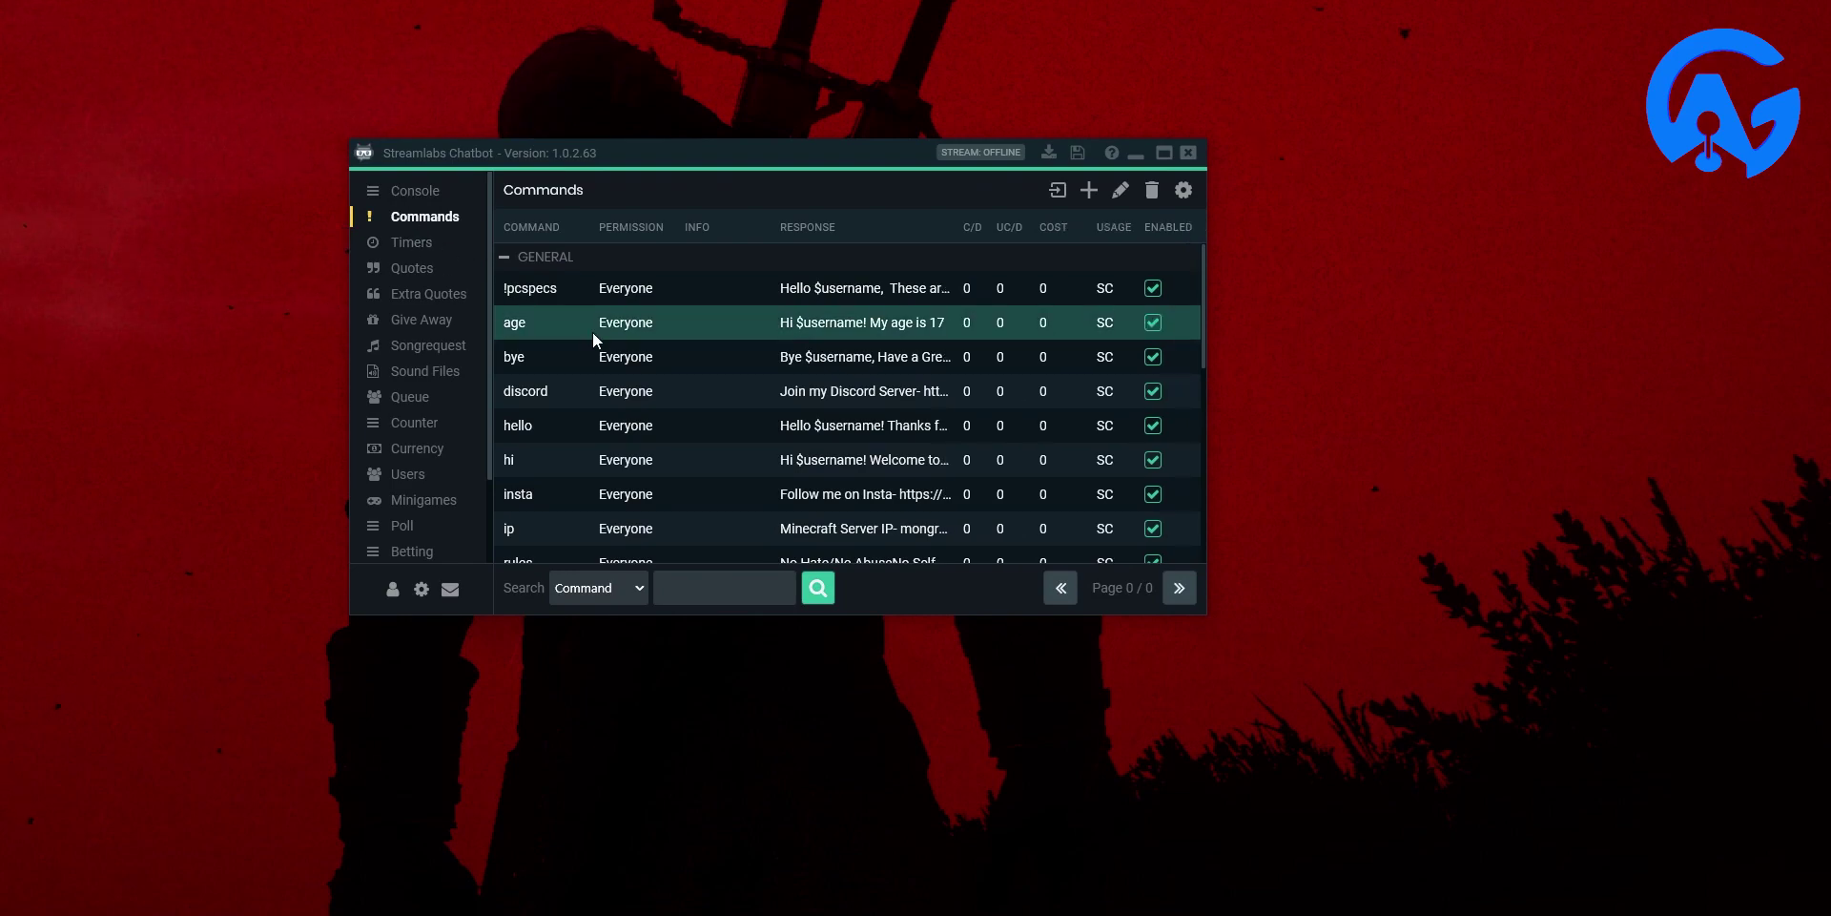
scroll(593, 332, "down", 2)
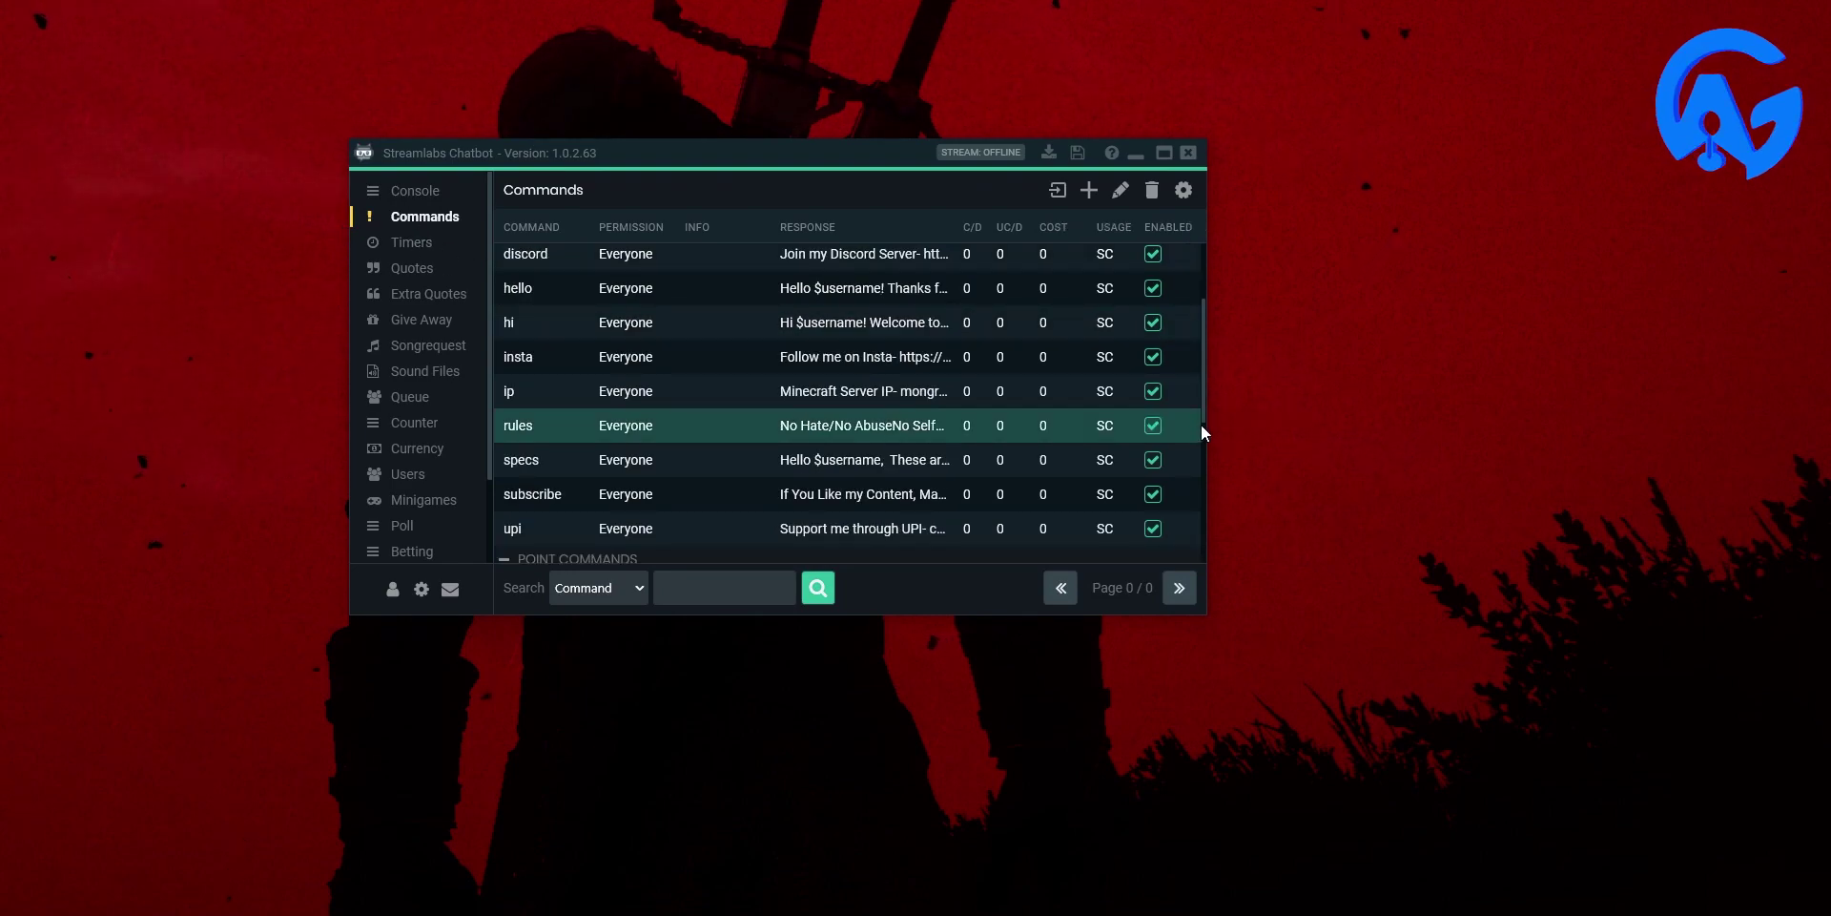
left_click_drag(1206, 421, 1503, 422)
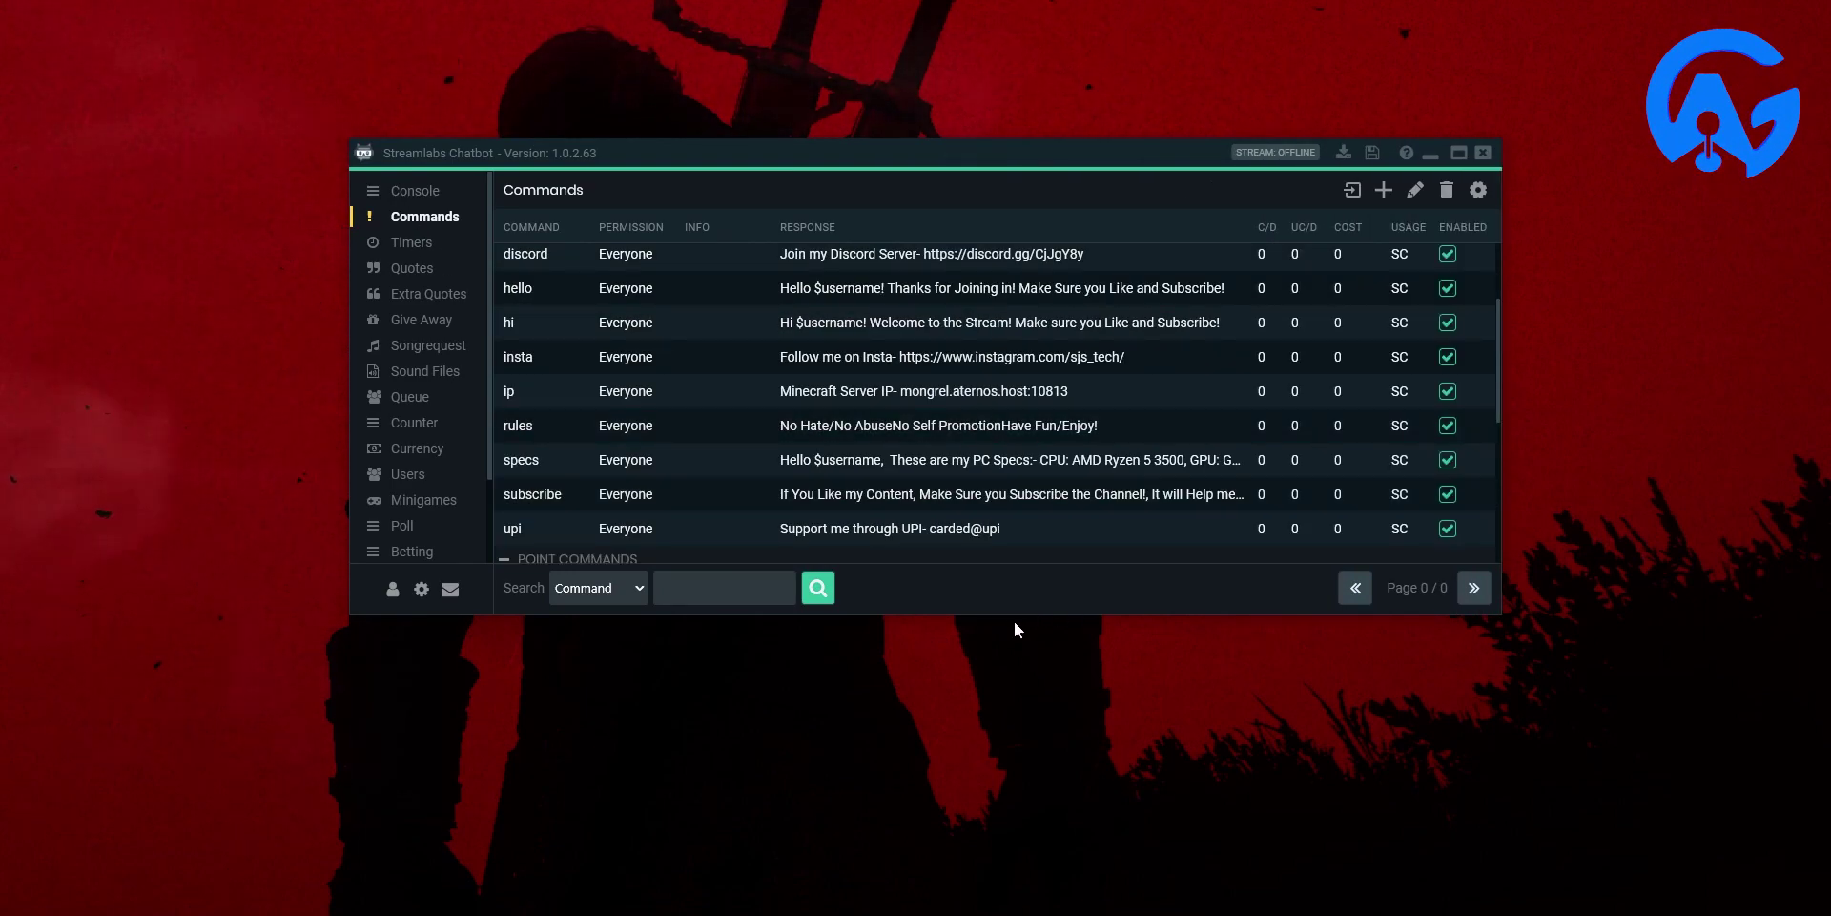
left_click_drag(1015, 616, 1017, 774)
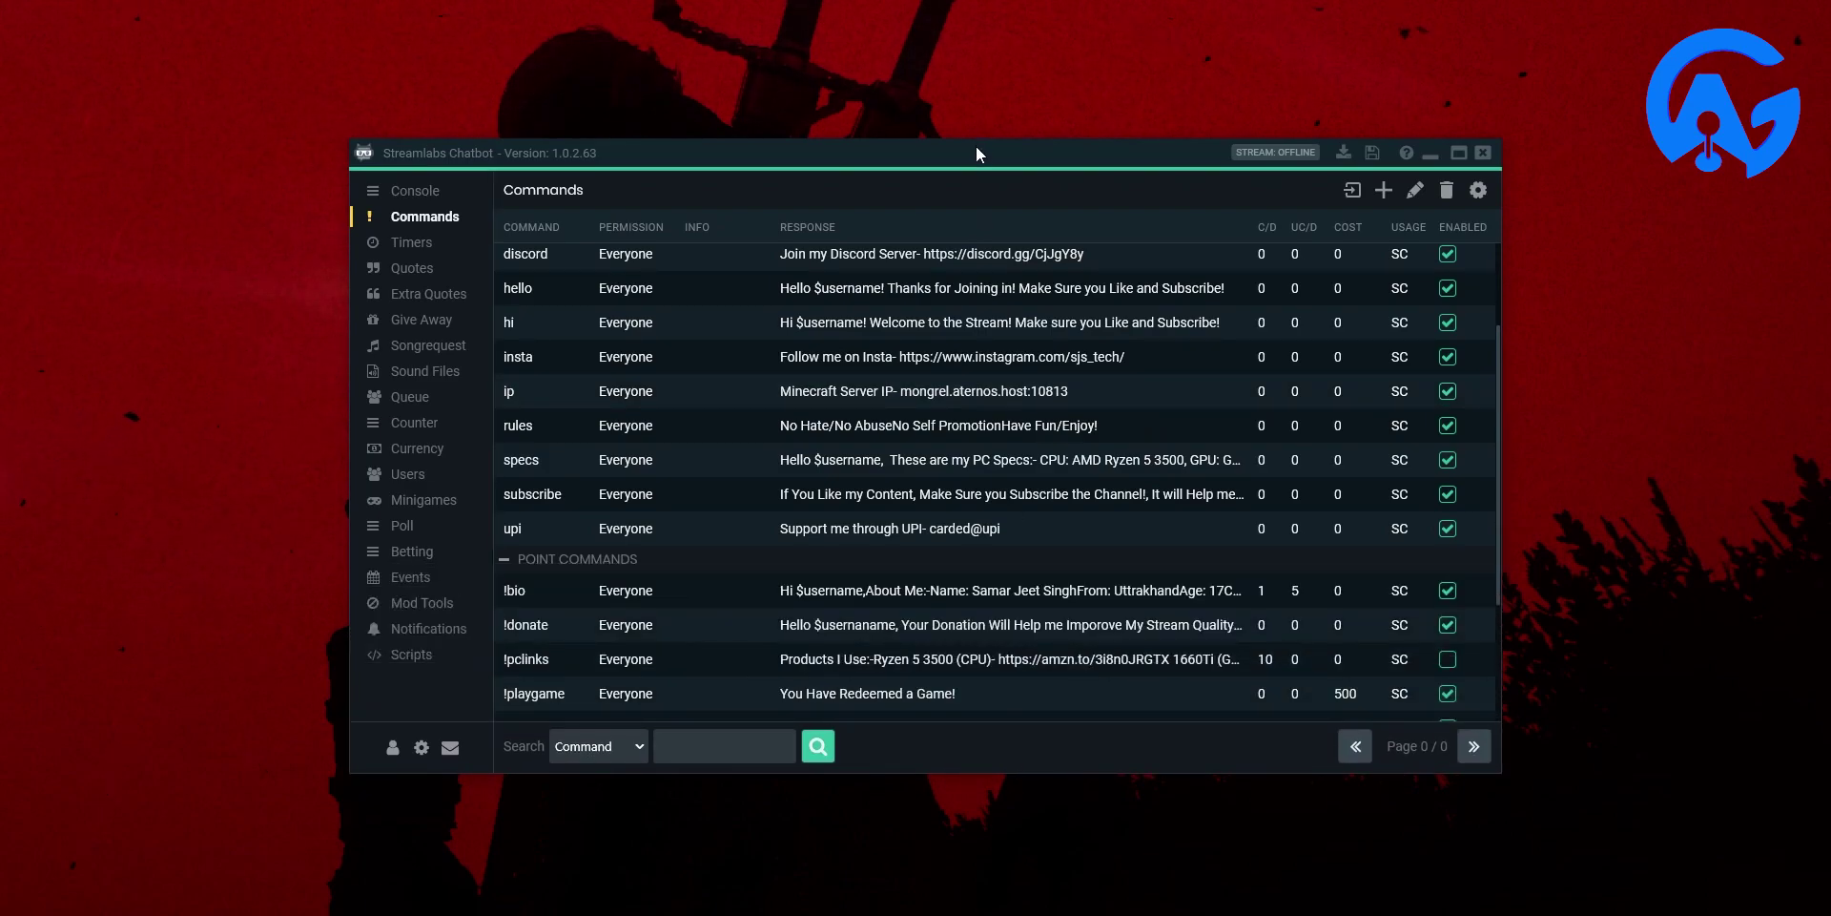
left_click_drag(976, 146, 976, 41)
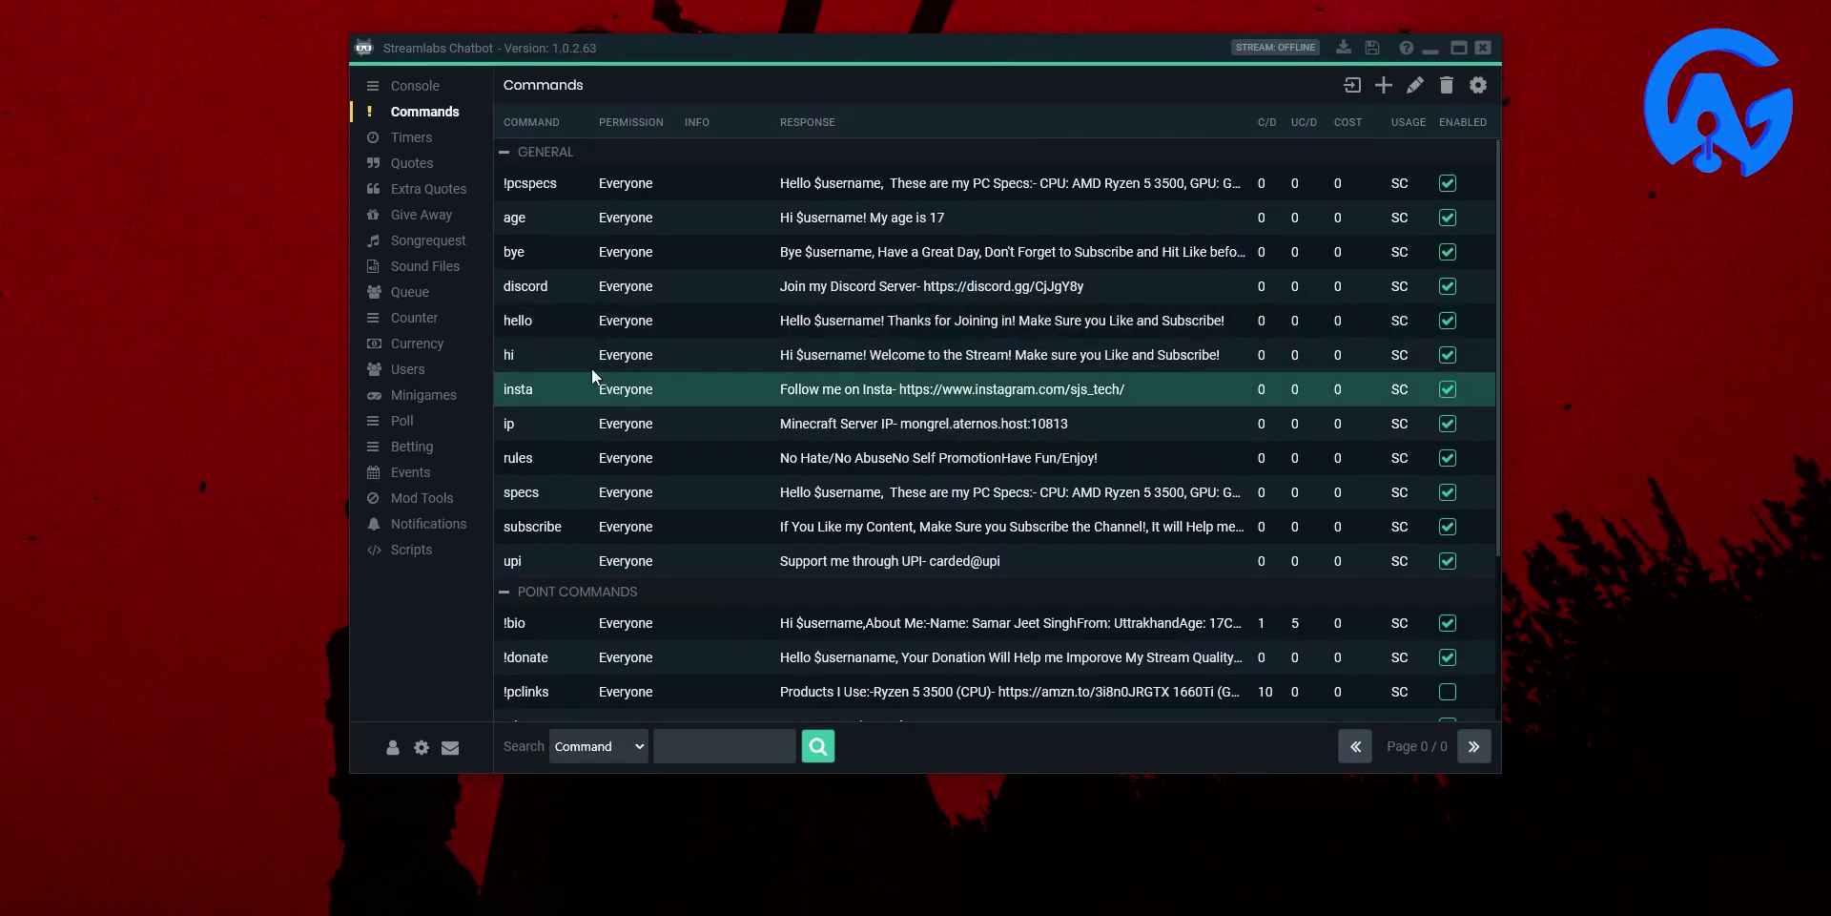
Examine the existing chat commands and their responses in the General and Point Commands groups.
left_click(558, 356)
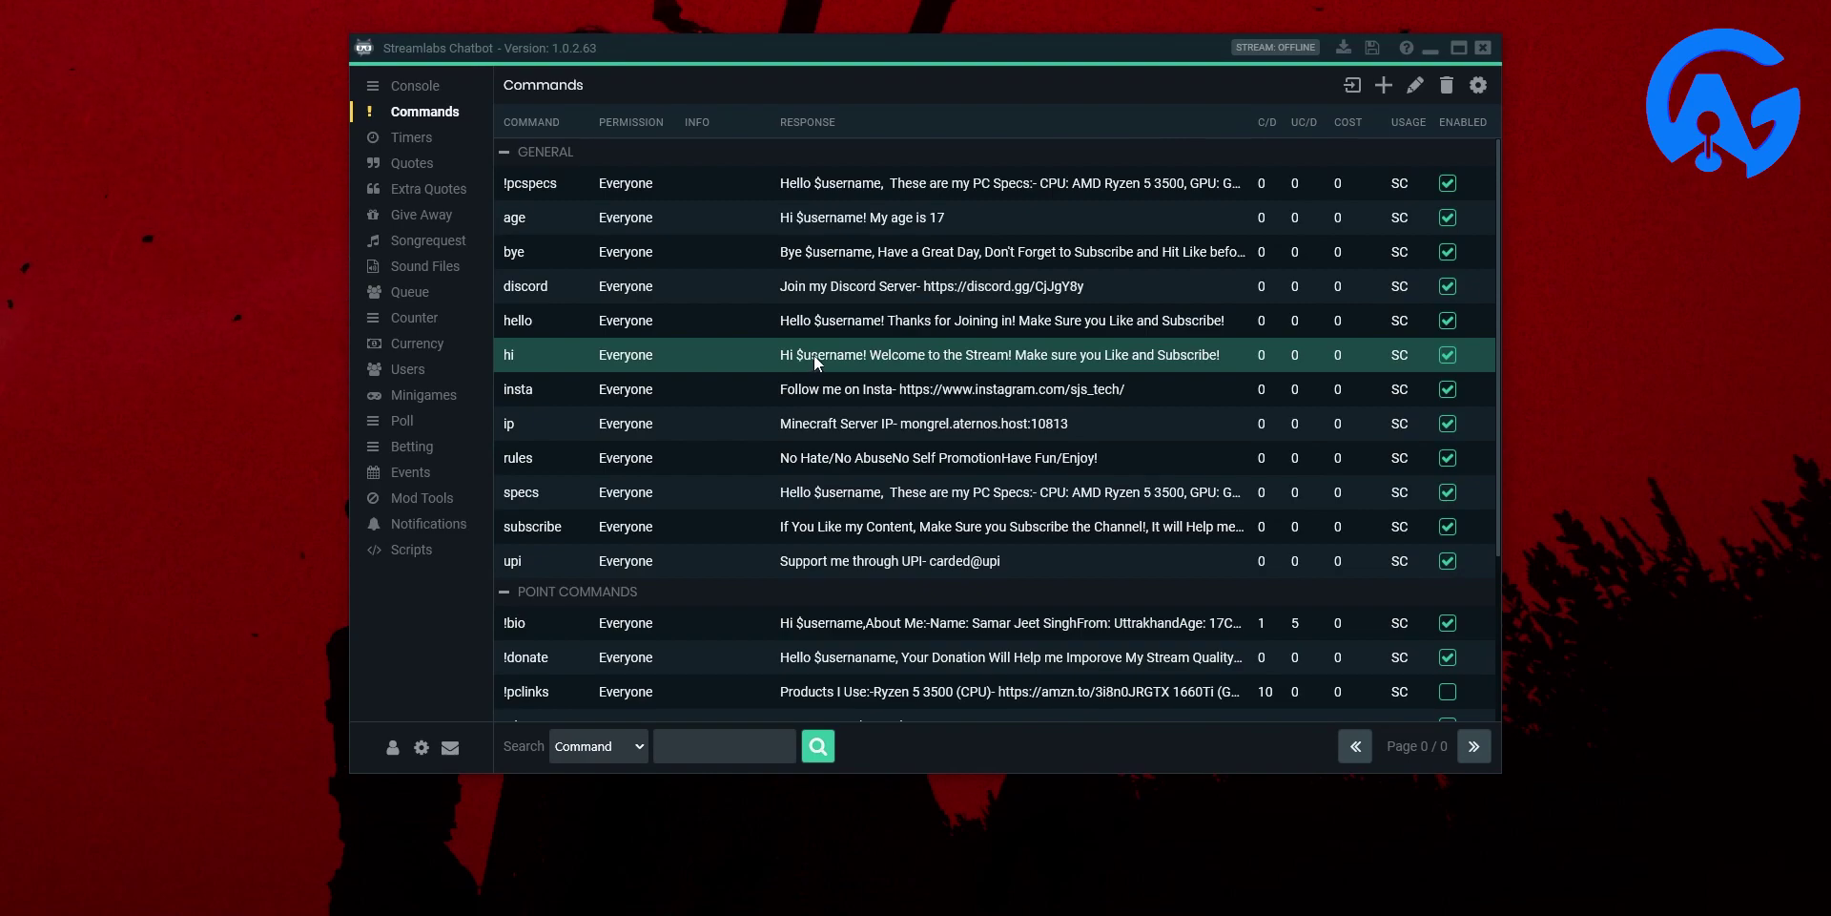
left_click(835, 459)
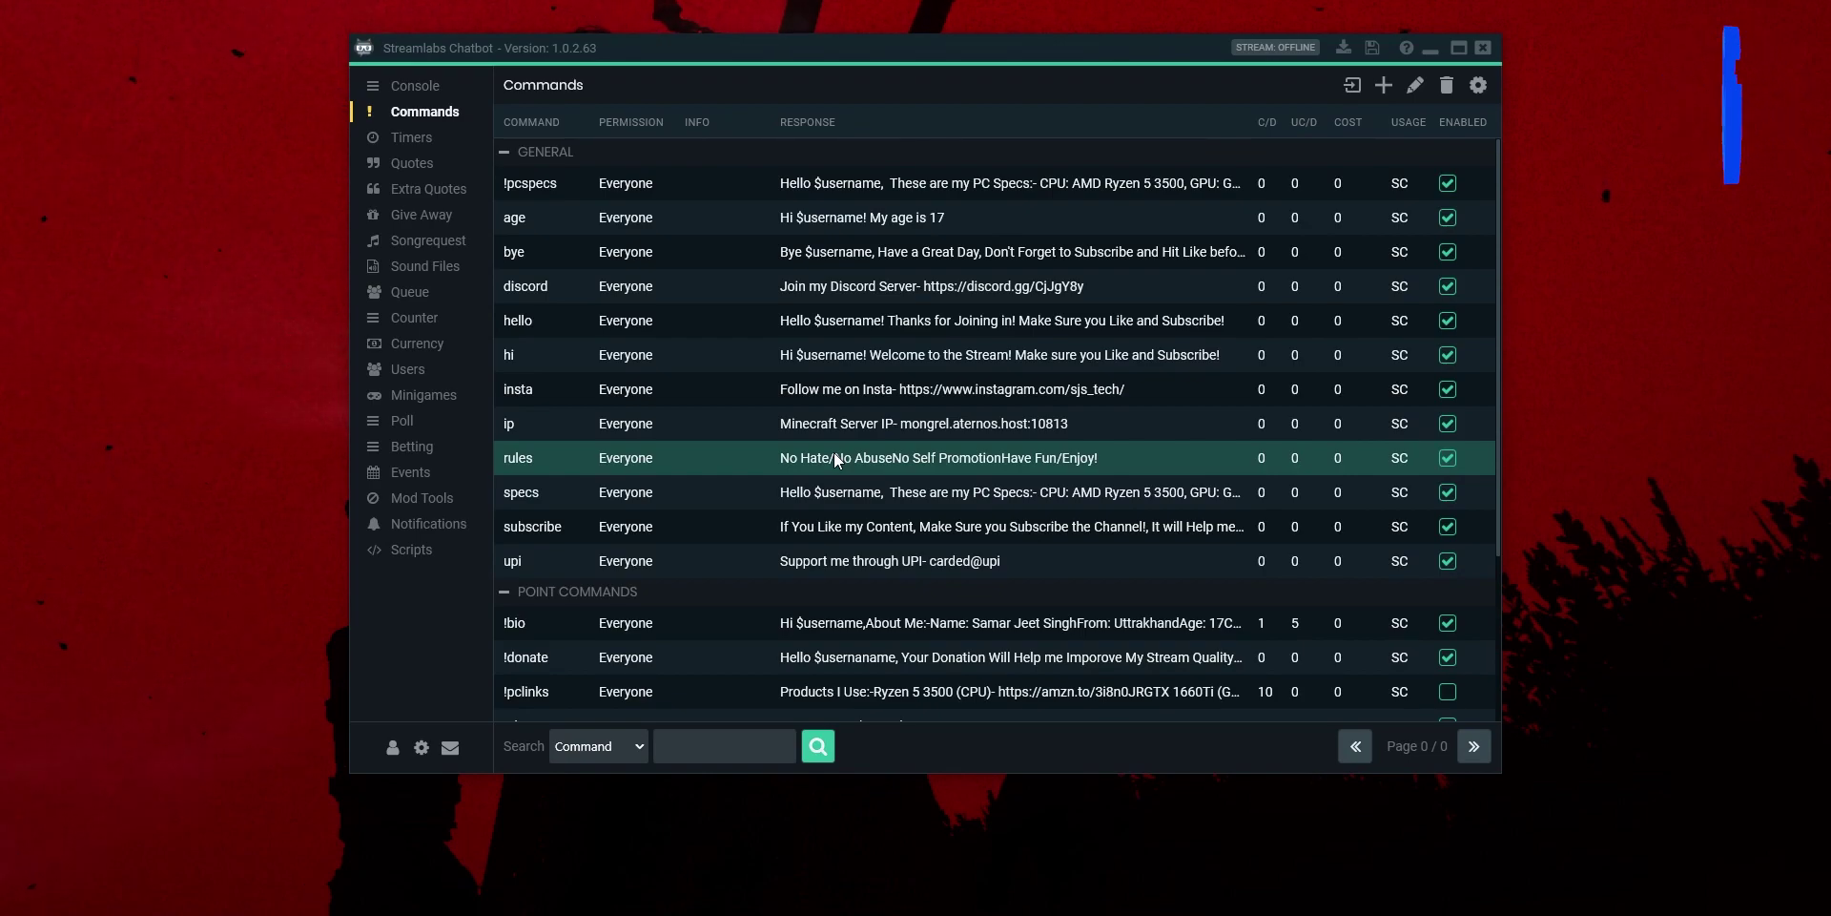
left_click(863, 356)
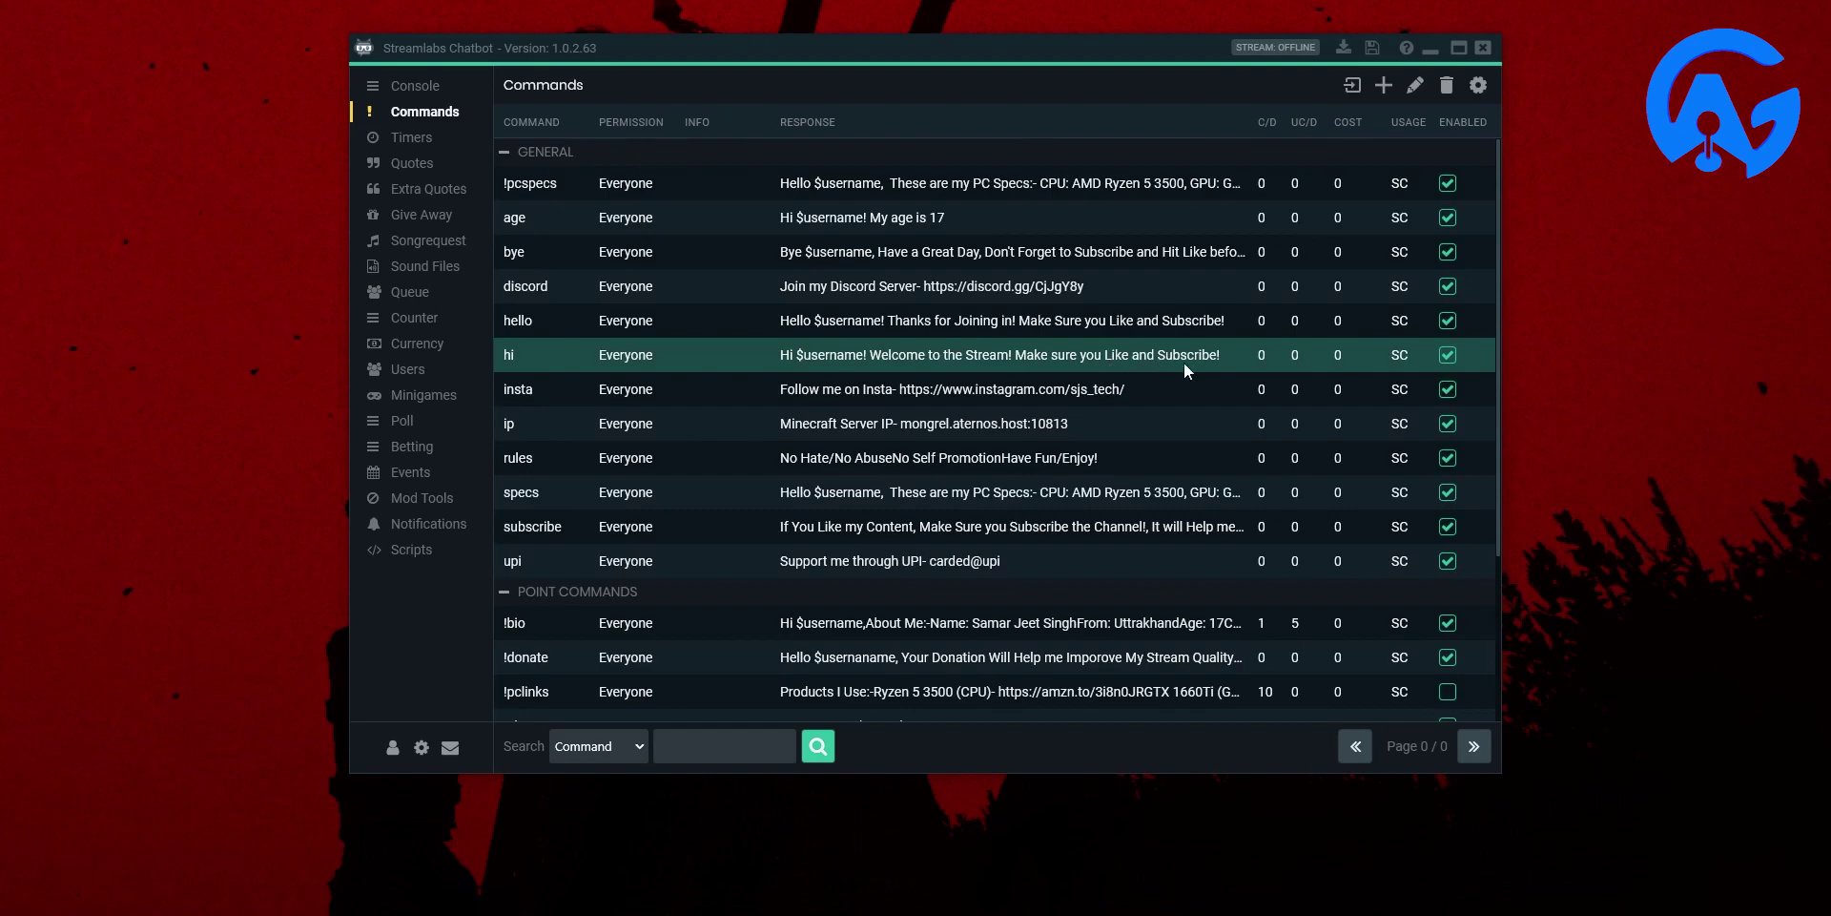
left_click(528, 394)
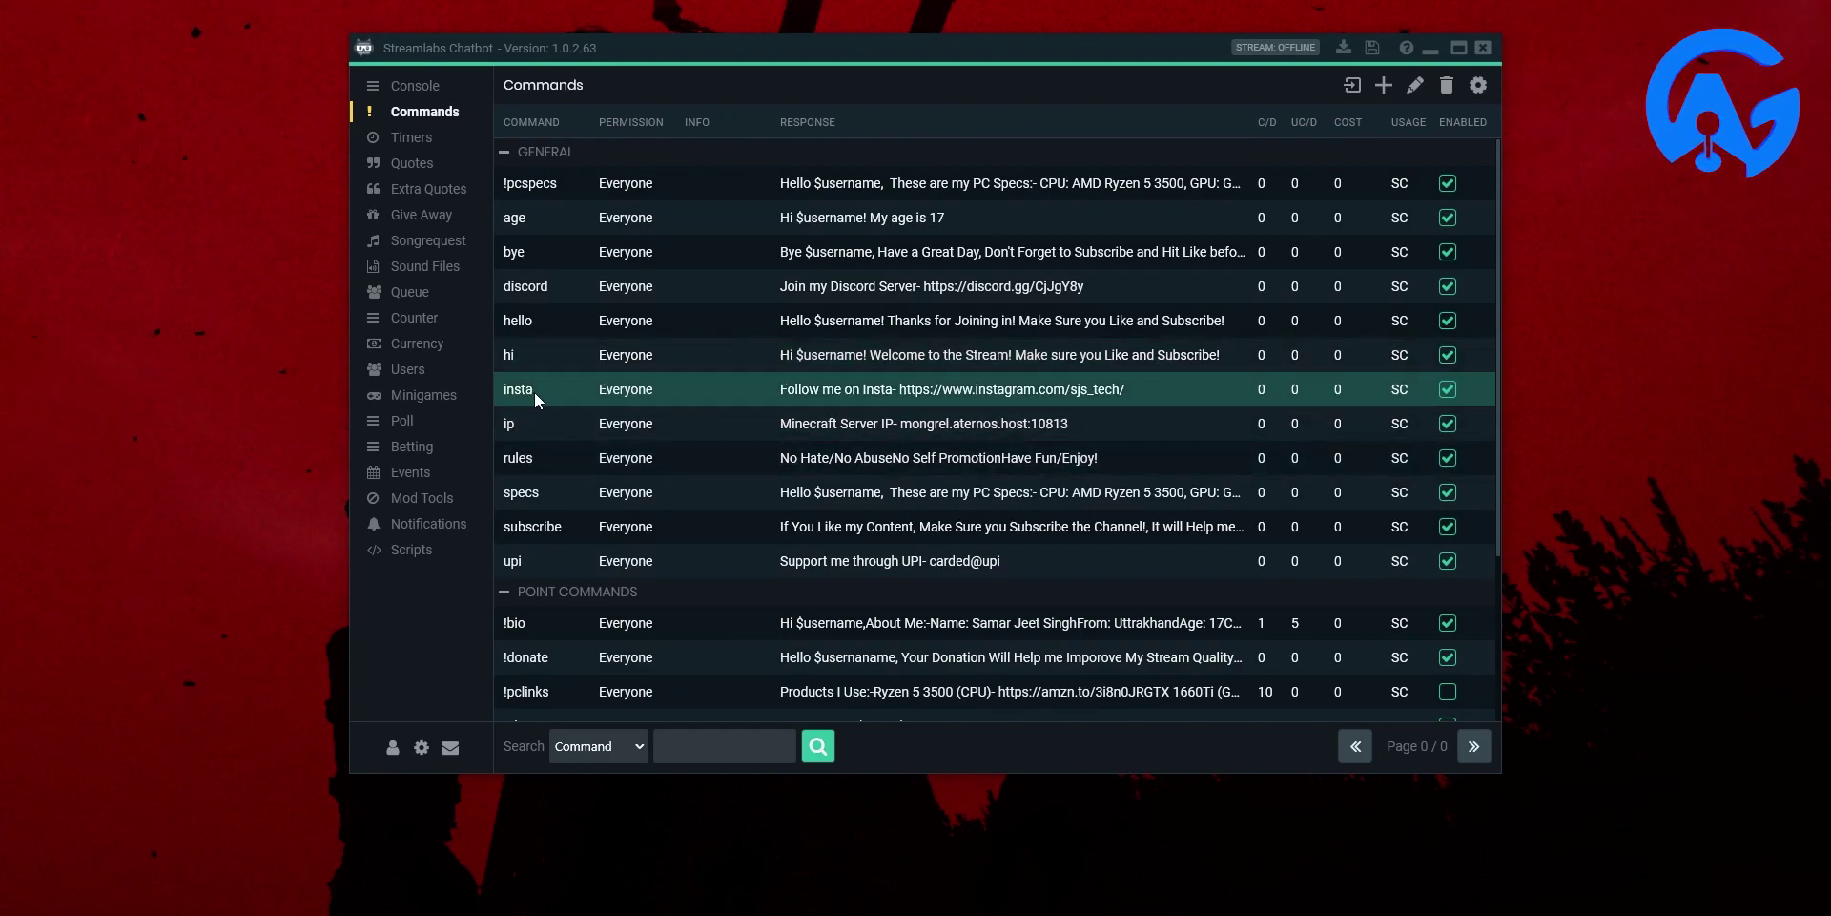
left_click(553, 426)
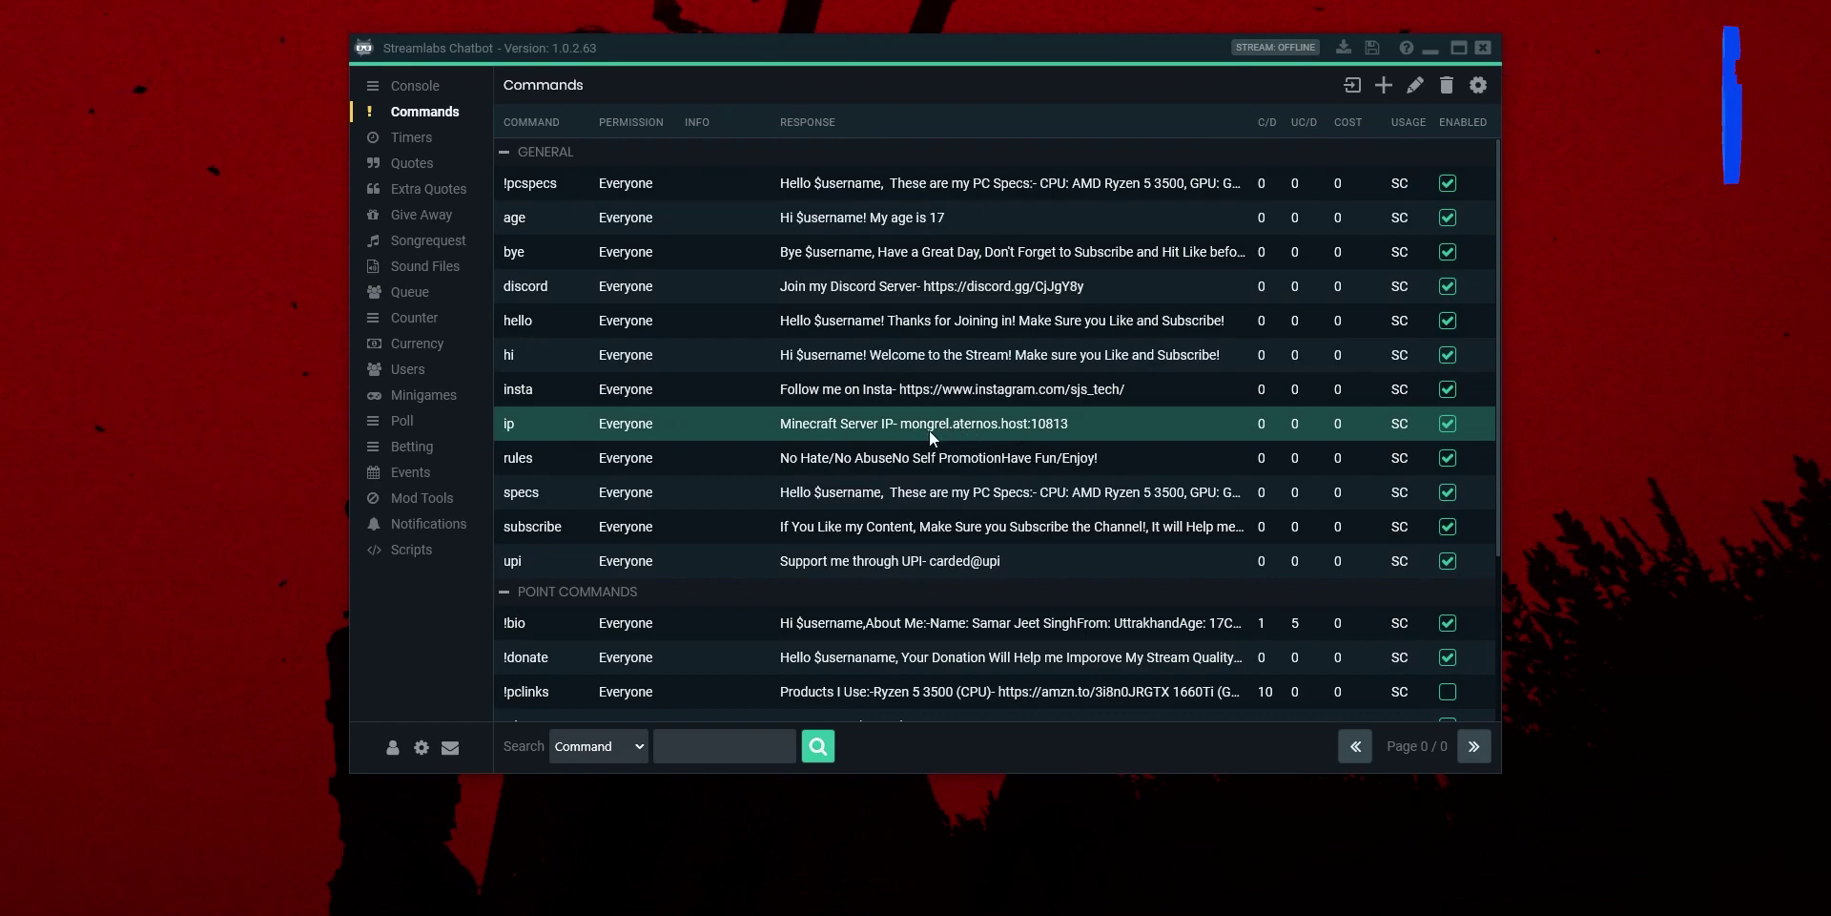
left_click(530, 466)
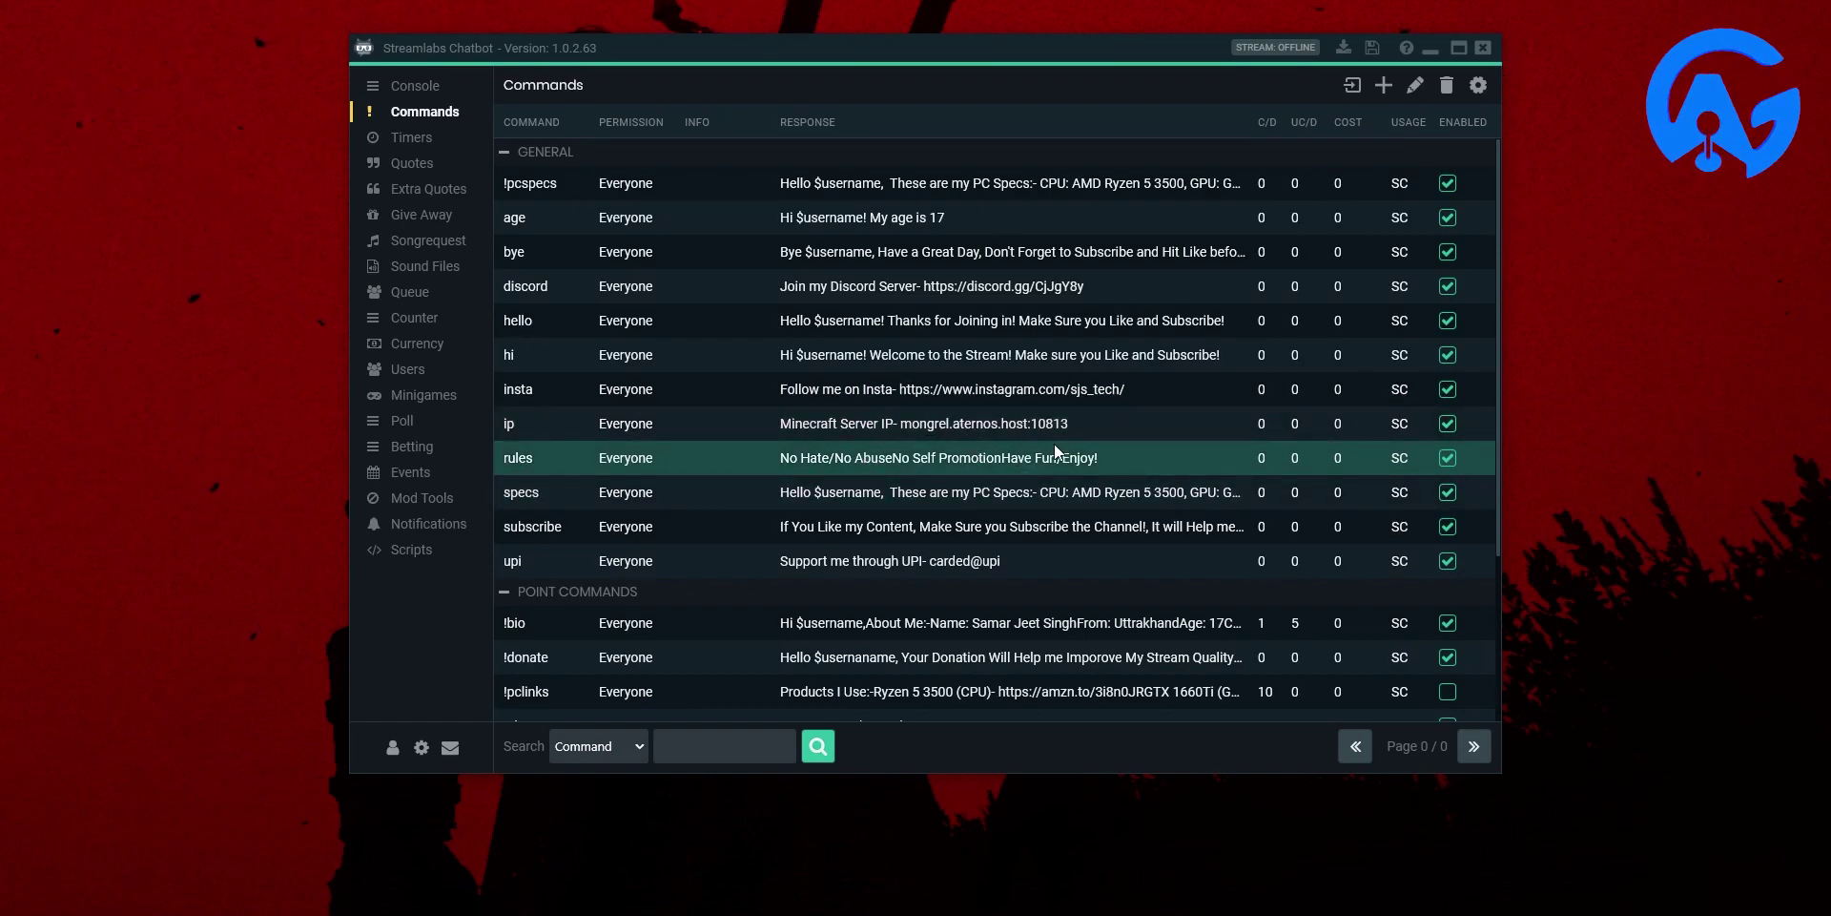
left_click(561, 500)
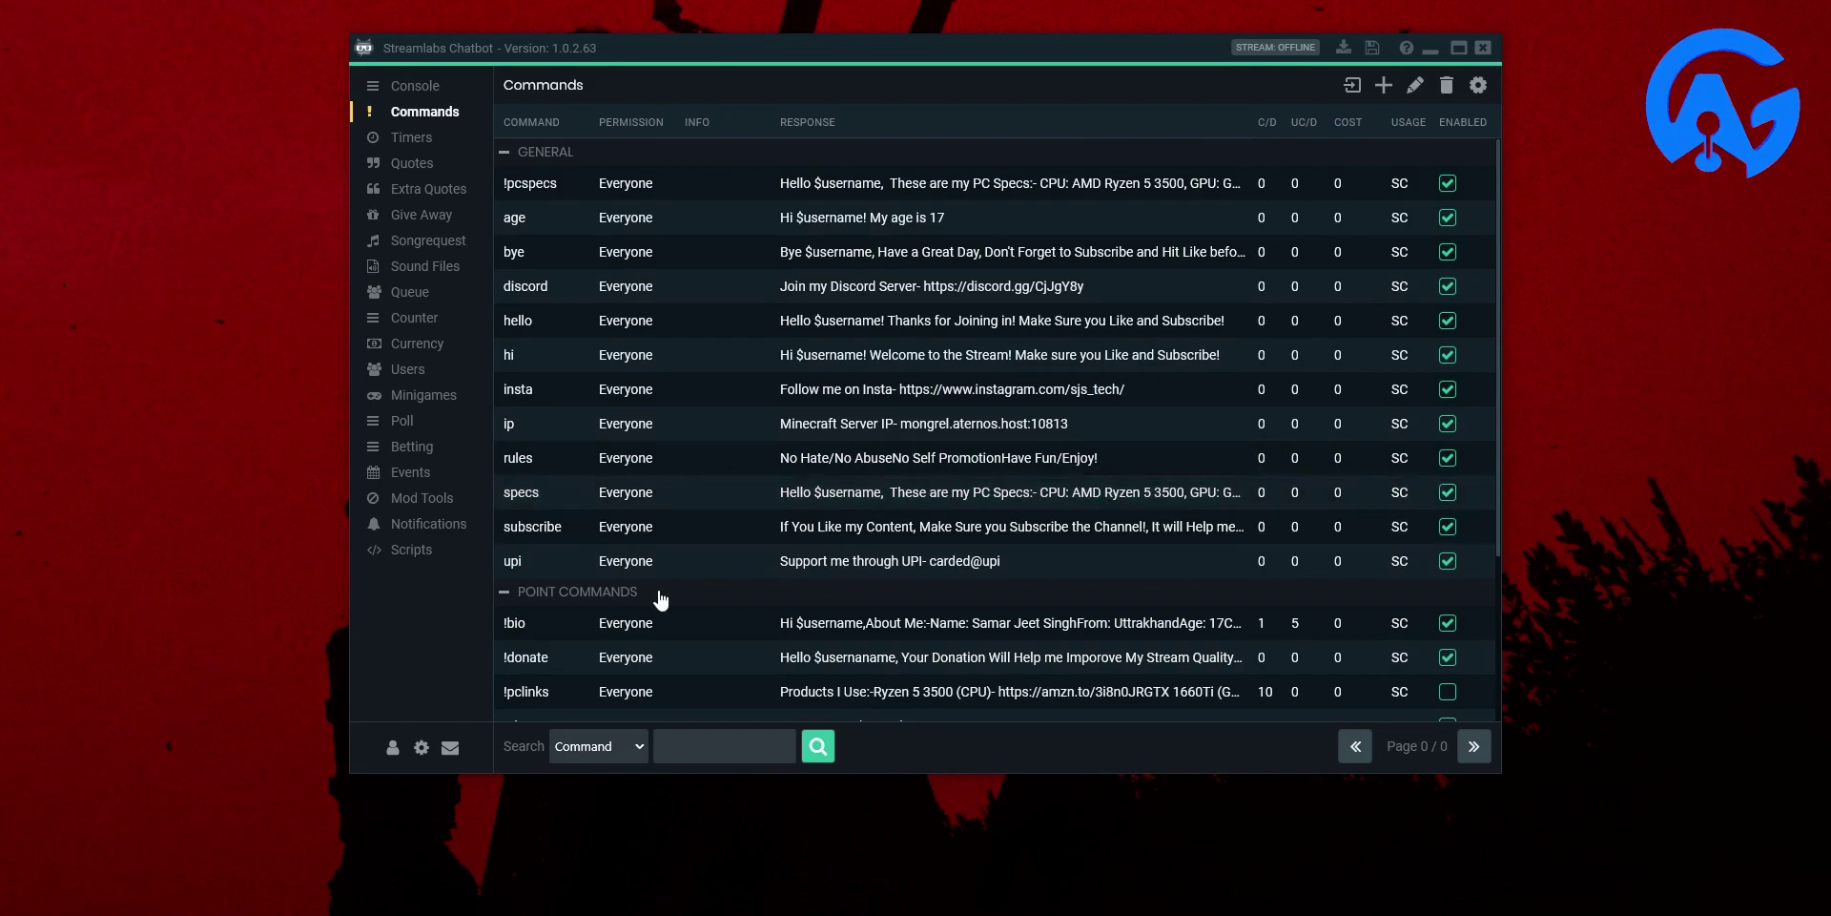
left_click(532, 563)
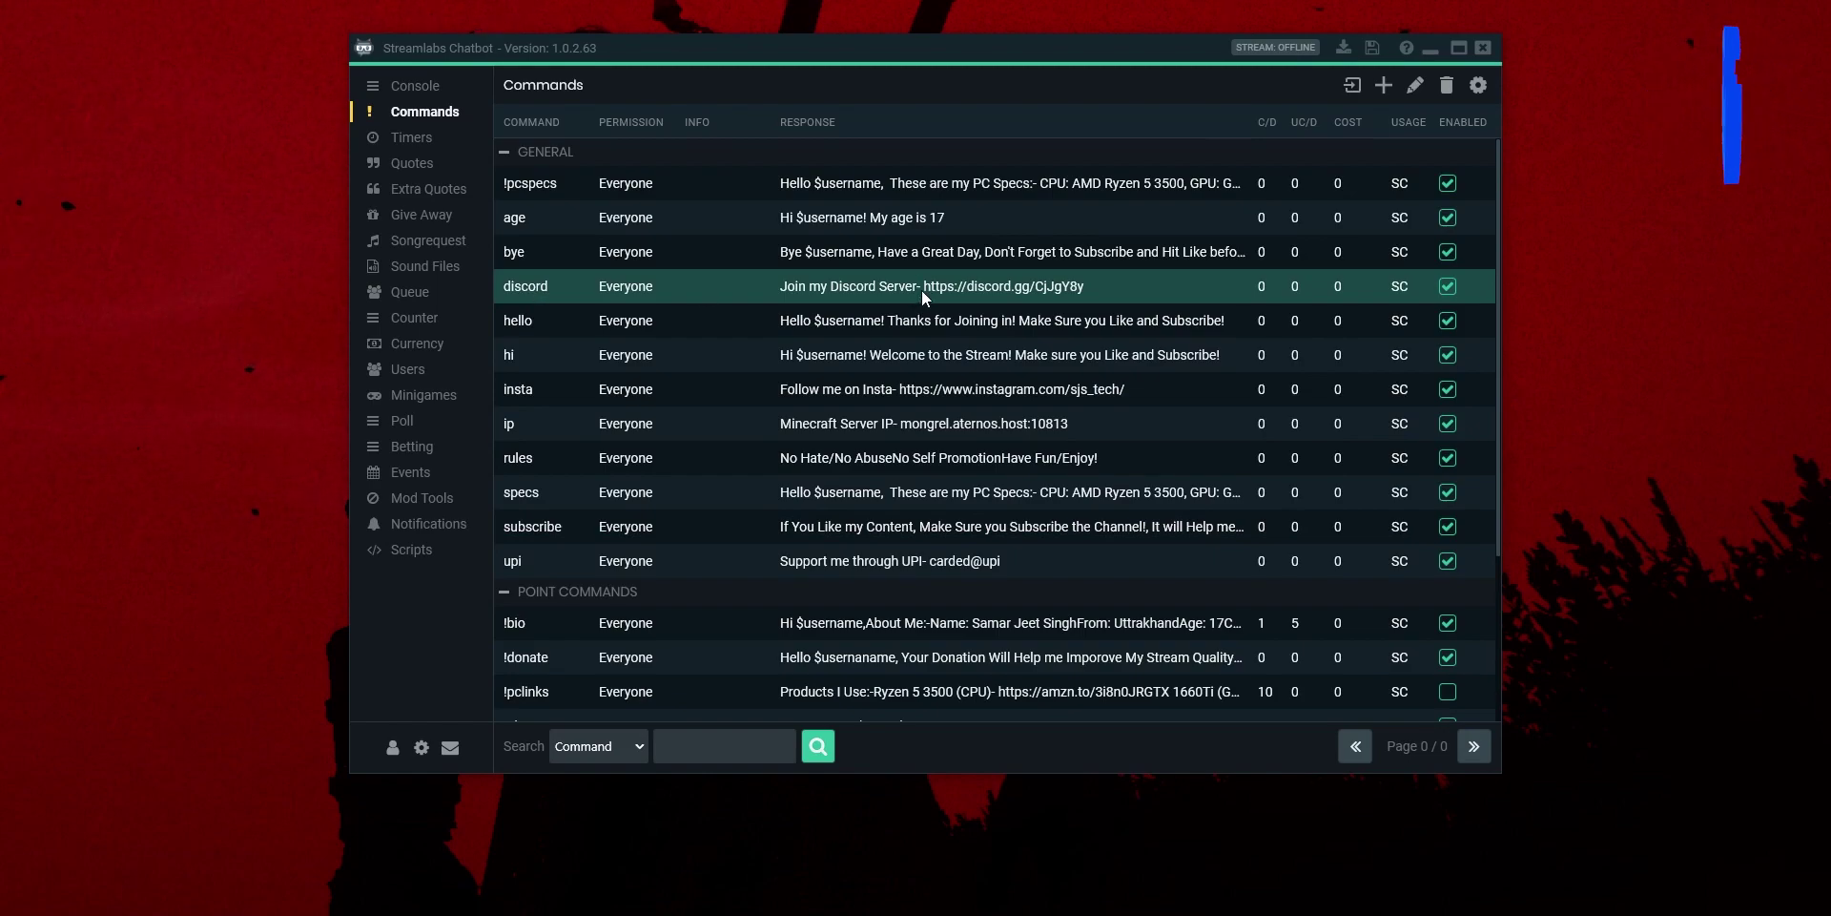
scroll(921, 290, "down", 2)
scroll(888, 353, "down", 3)
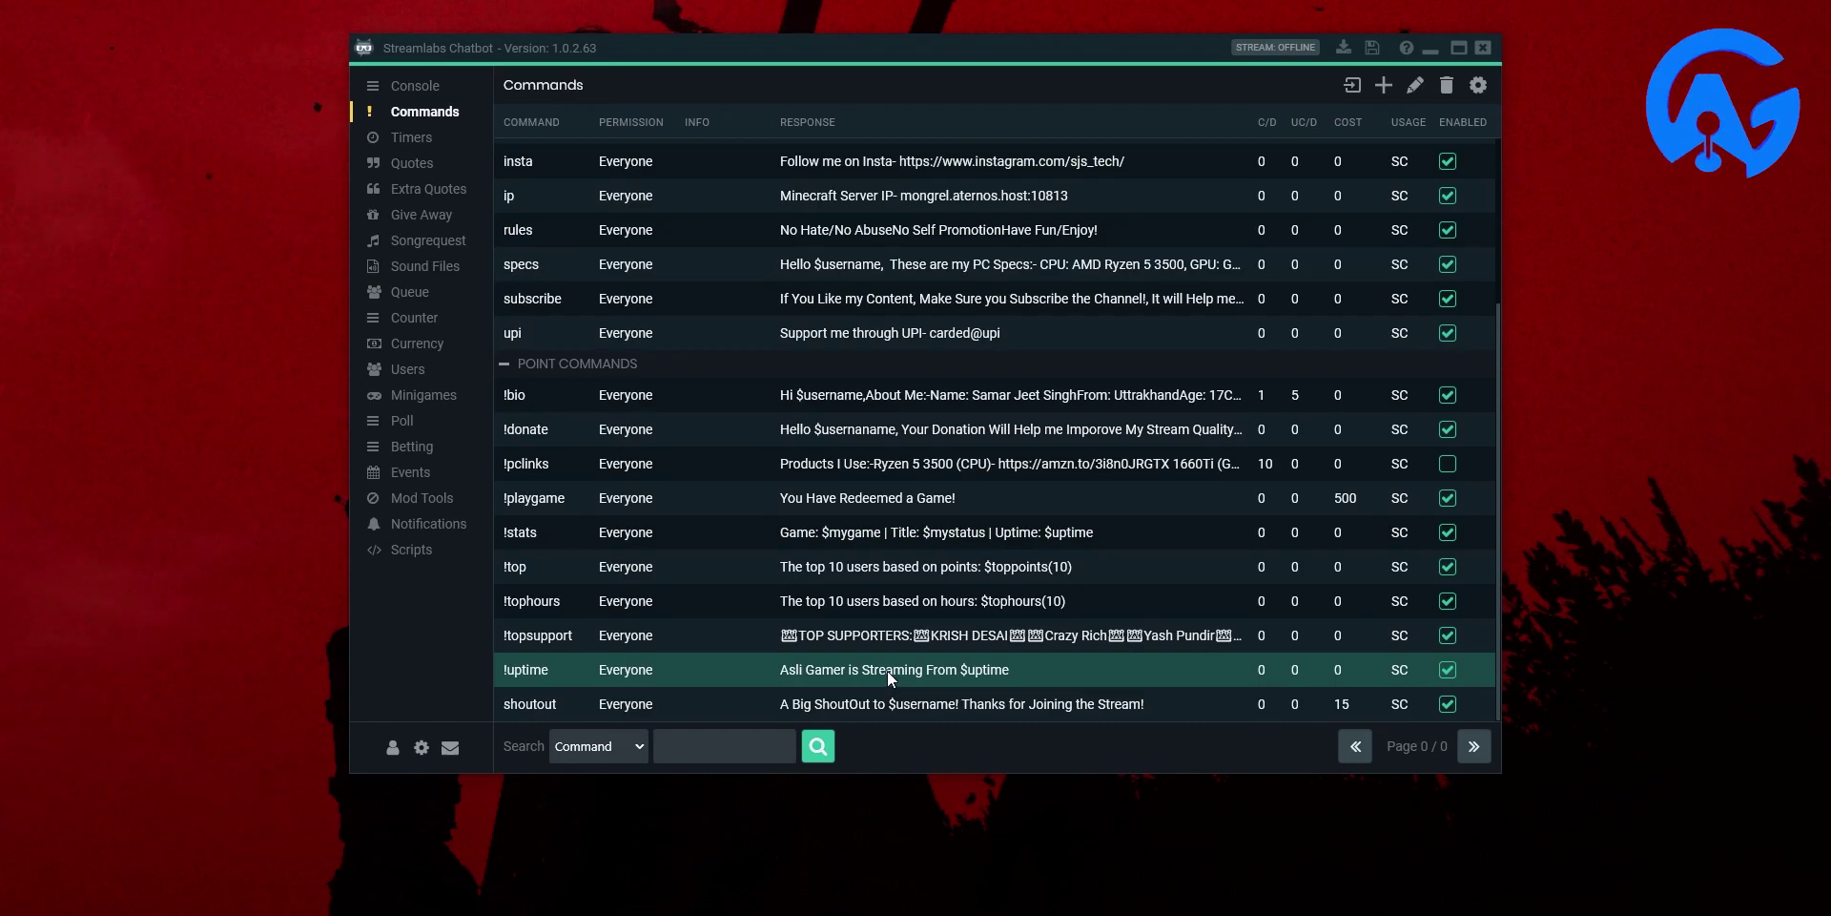
scroll(889, 641, "up", 3)
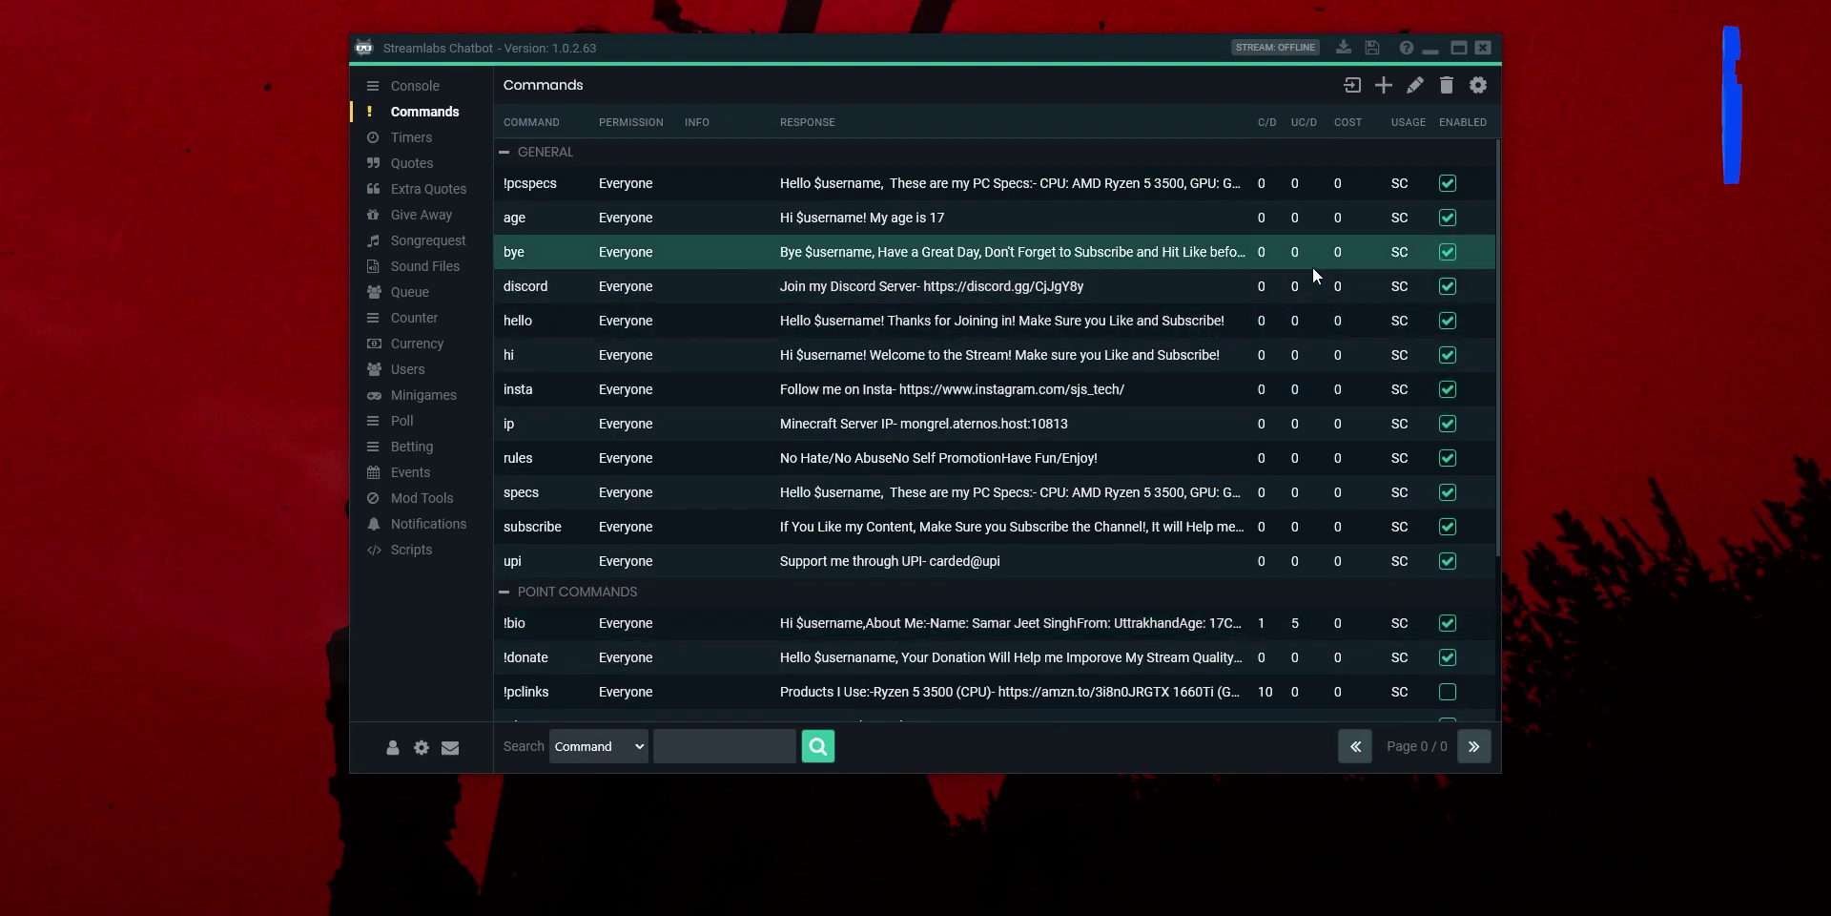
Start adding a new chat command and name it "amazing".
left_click(1383, 86)
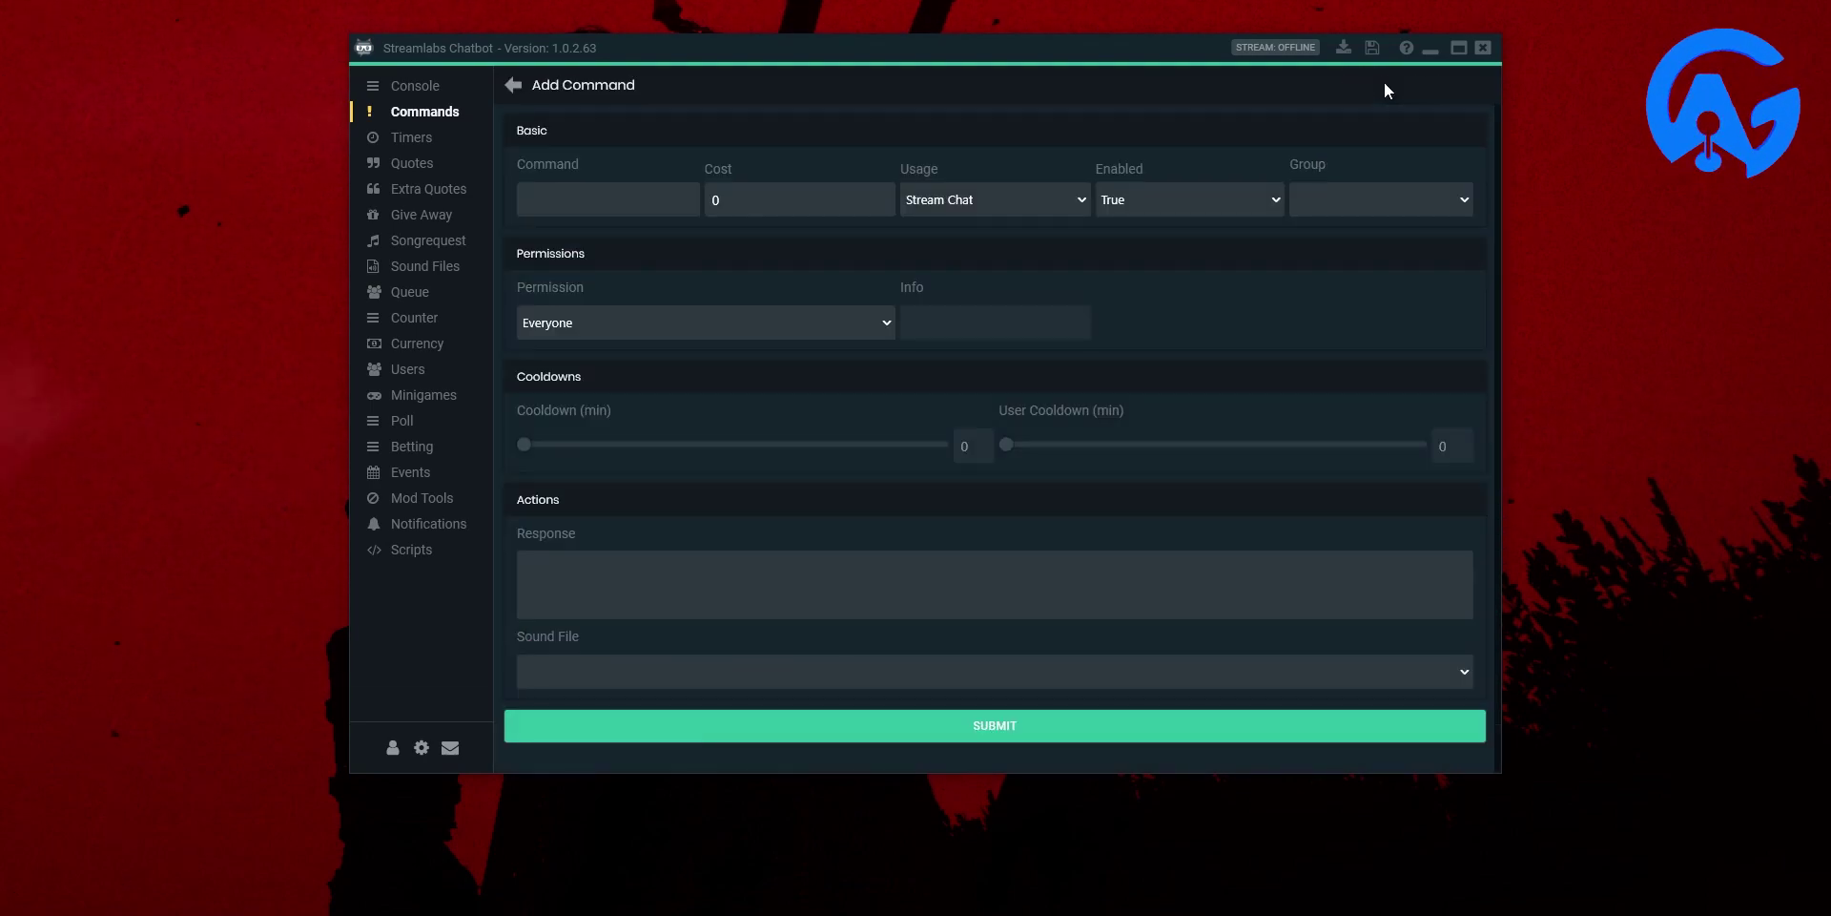
left_click(629, 205)
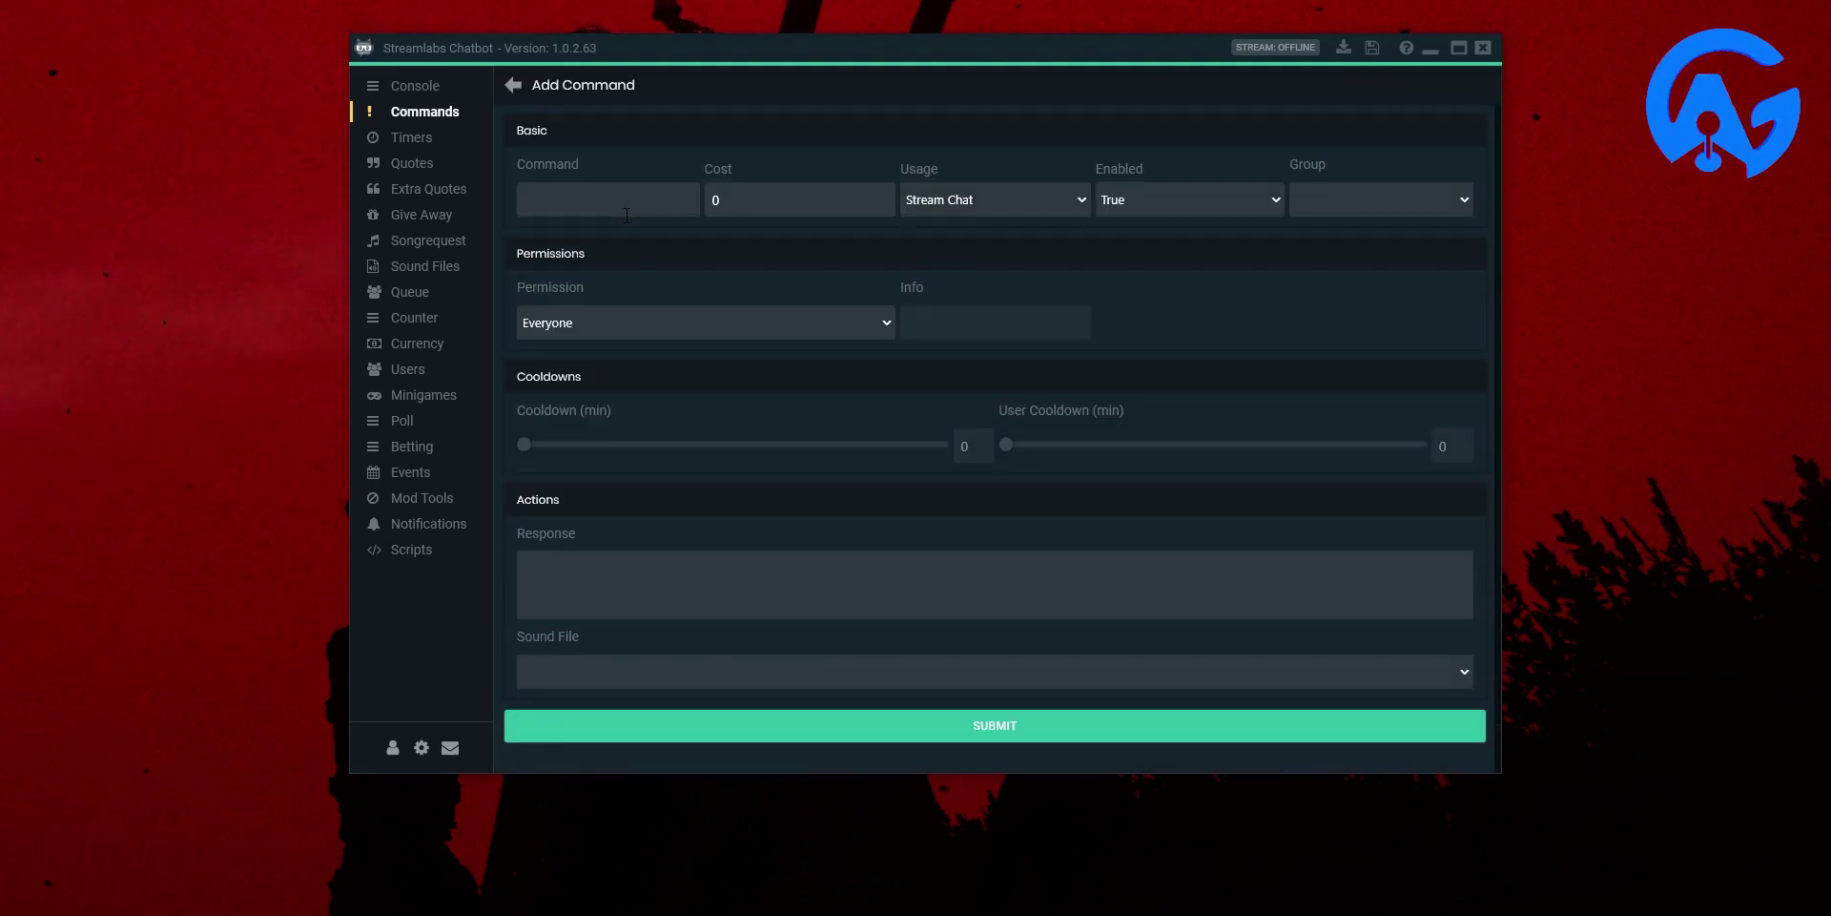
type("hello")
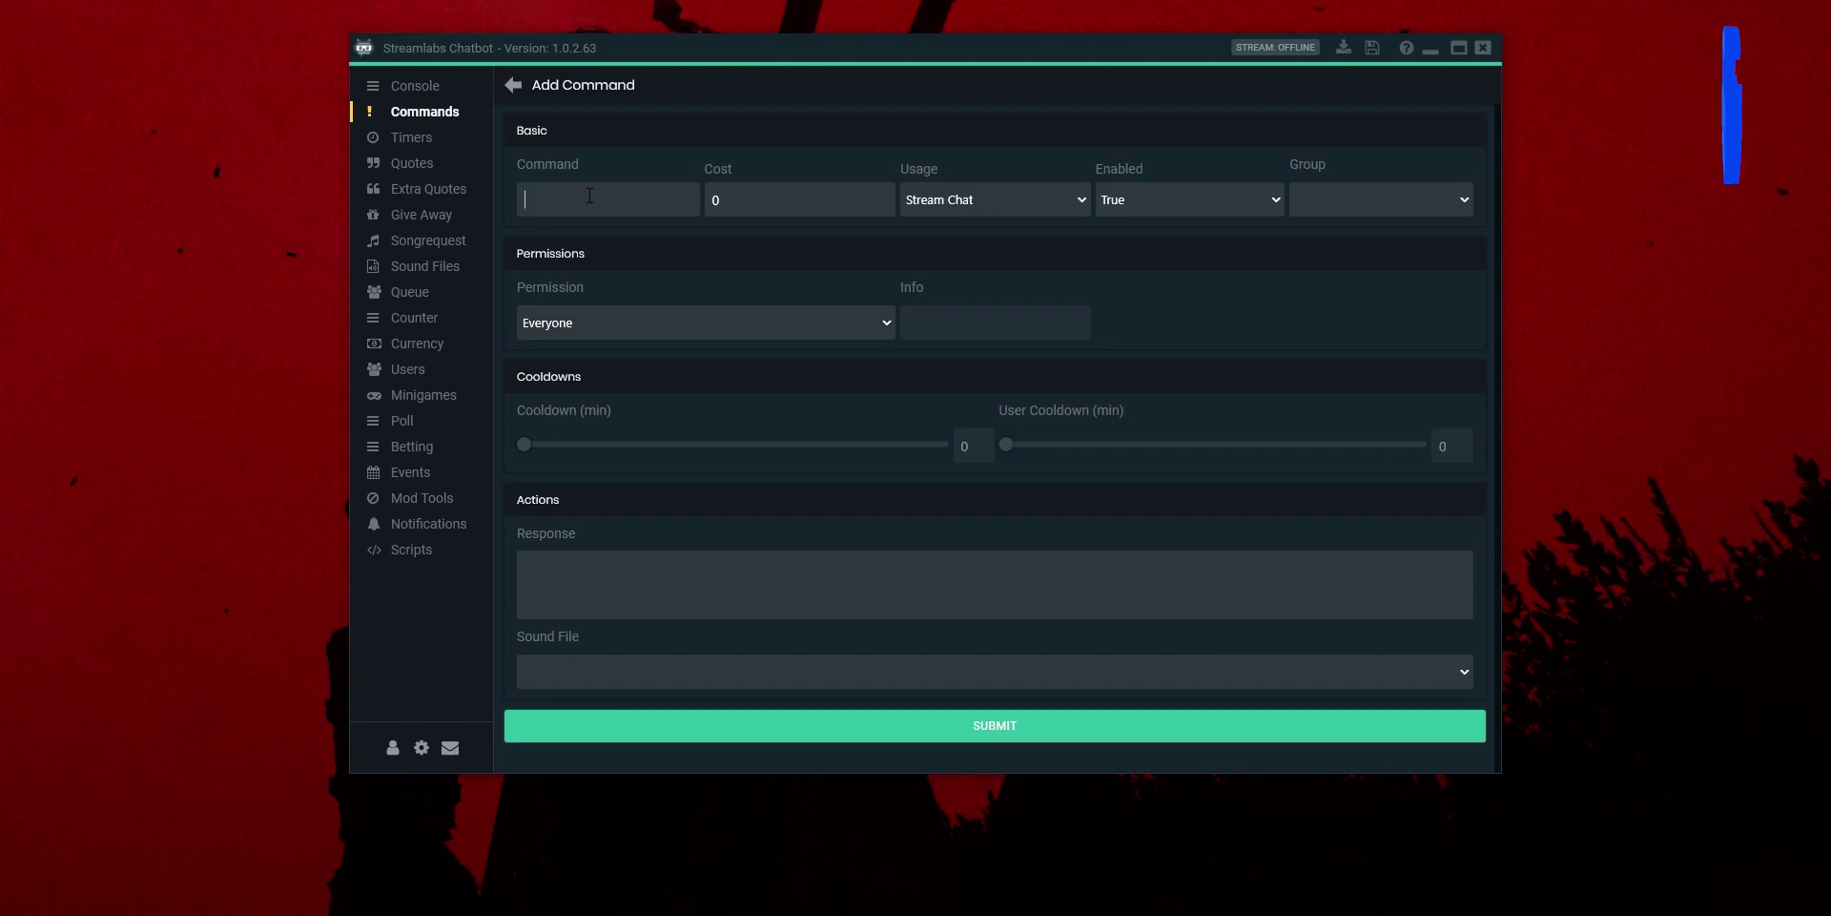
type("amazing")
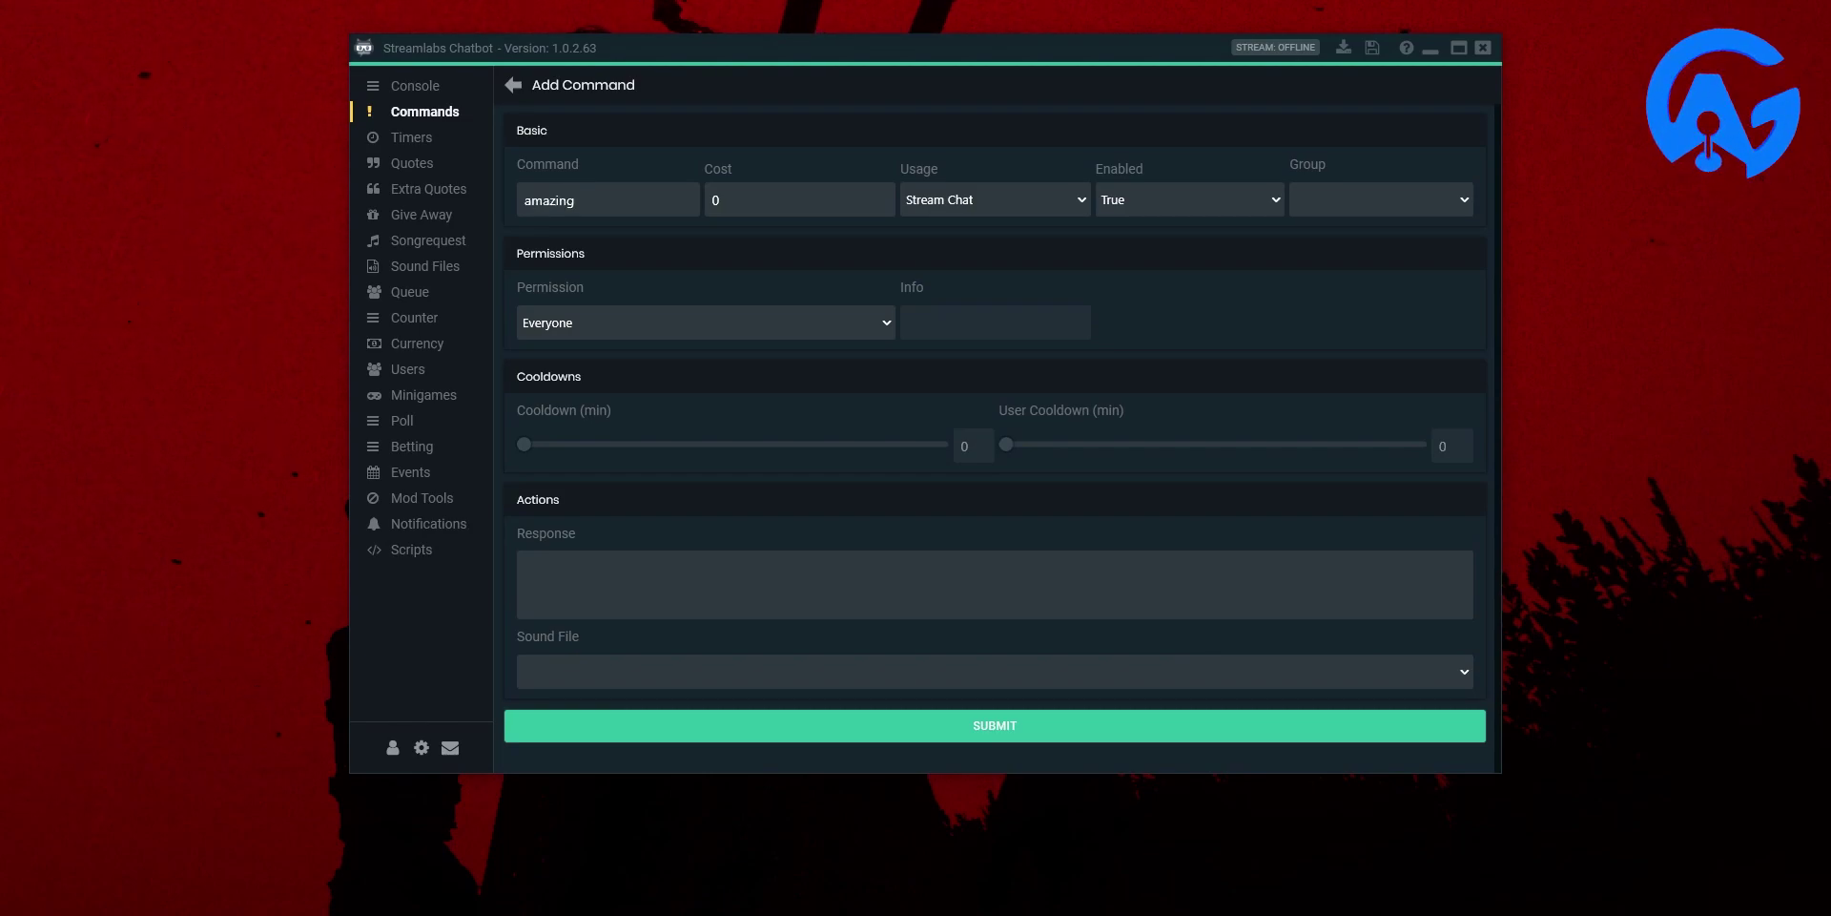
Write the command's response as "Thanks $username!".
left_click(657, 563)
type("Thanks!")
key("Left")
type("$username")
left_click_drag(549, 450, 506, 454)
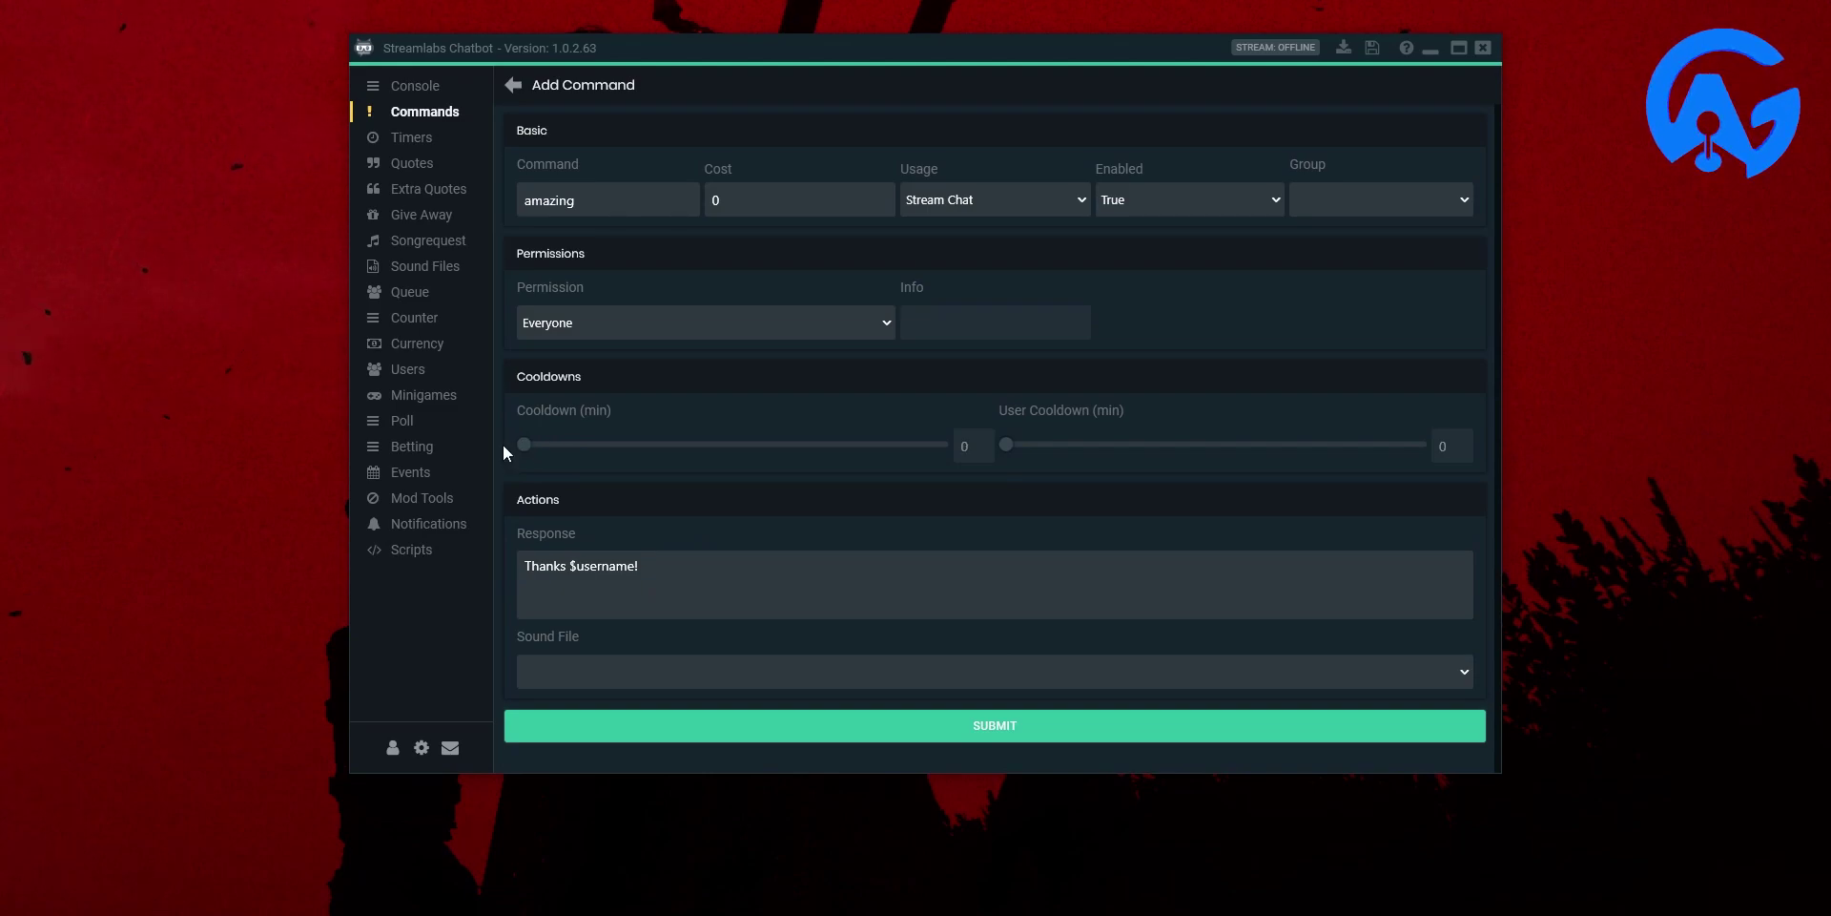
left_click_drag(639, 568, 518, 571)
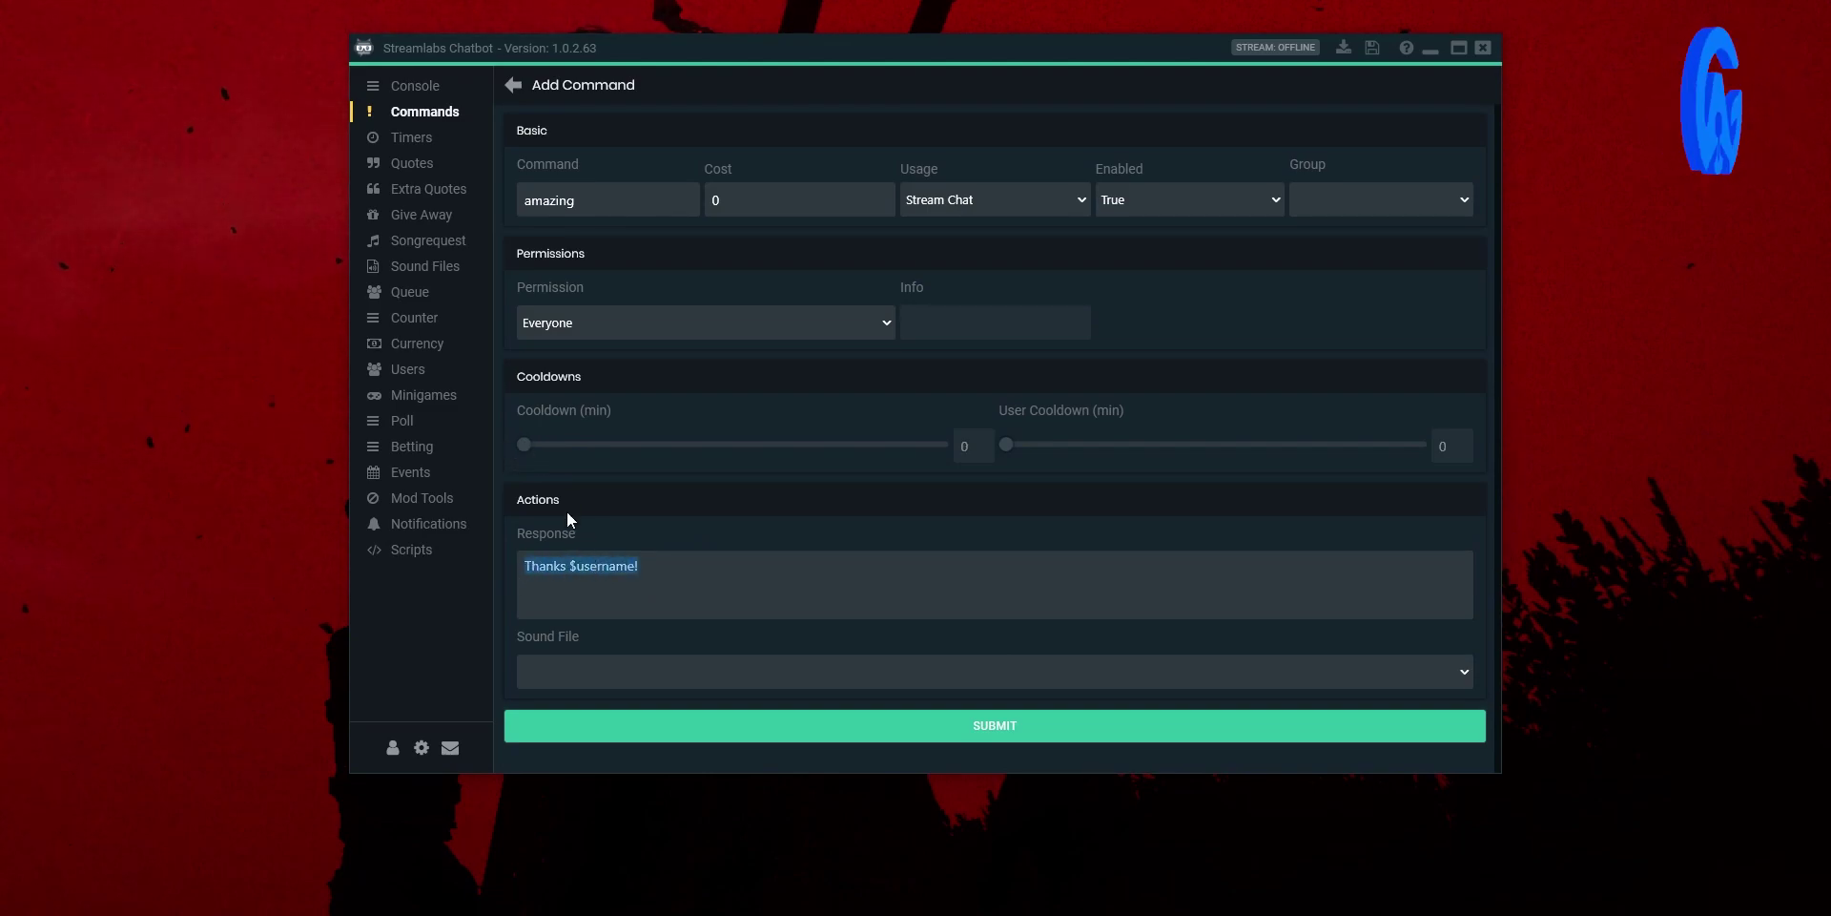
left_click(646, 560)
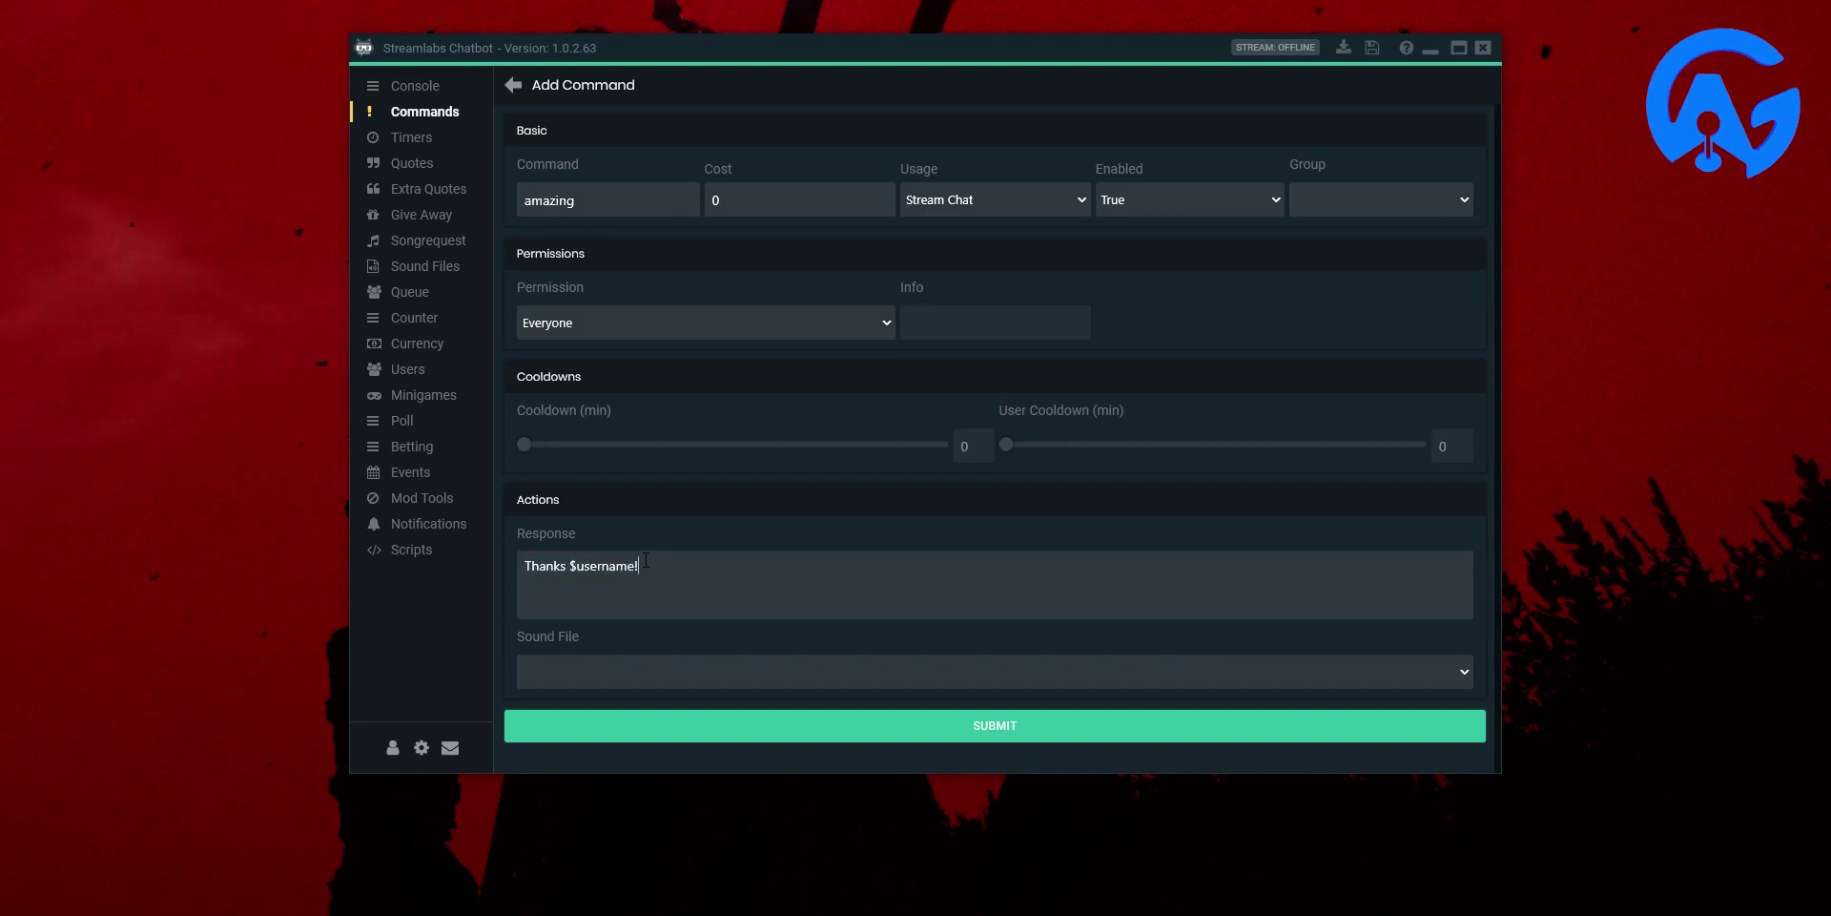
triple_click(581, 563)
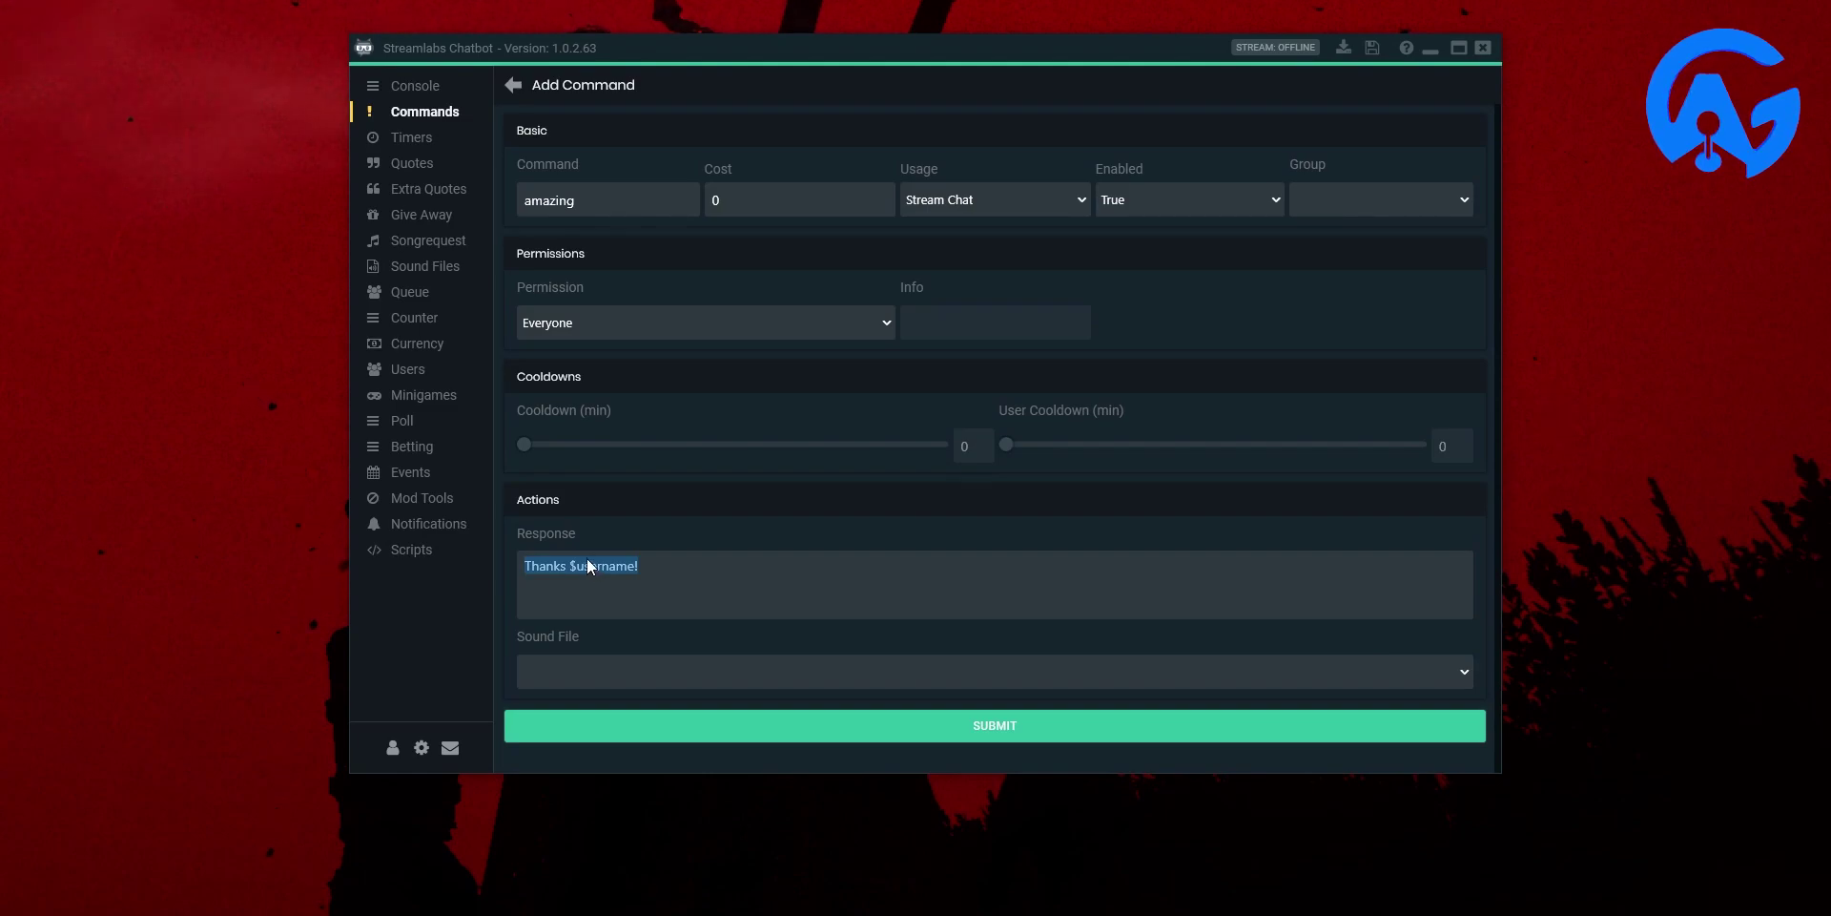
left_click(524, 447)
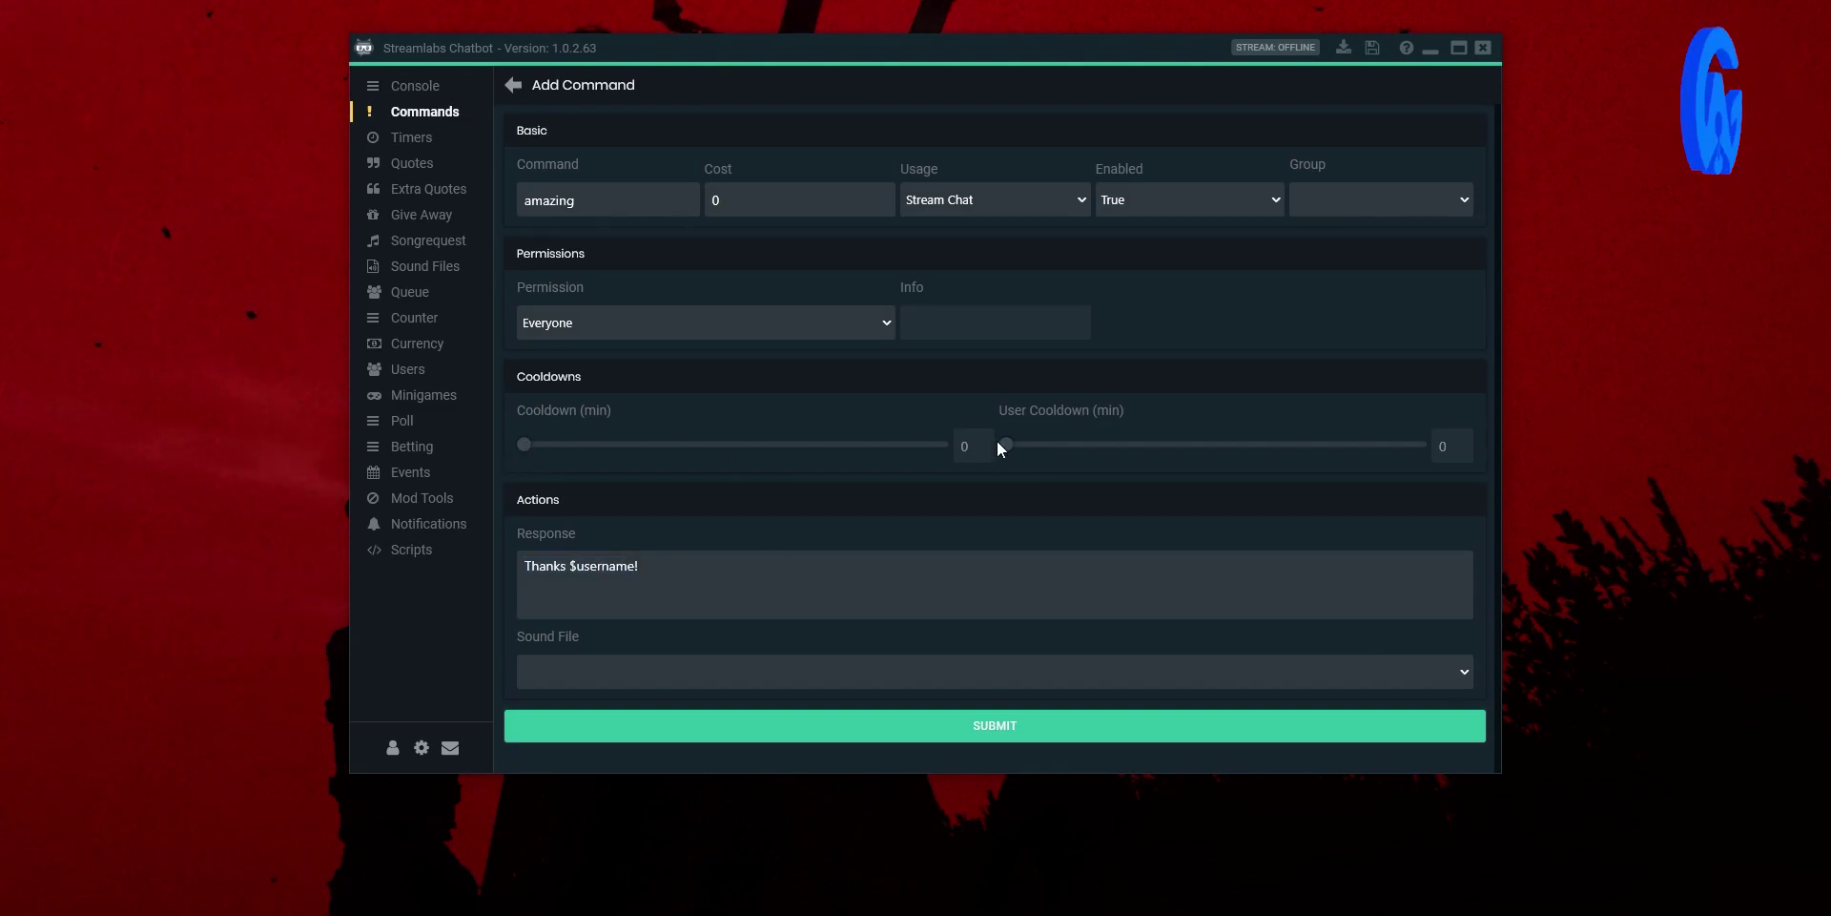
Set the command's user cooldown to 10 minutes and its general cooldown to 1 minute.
left_click_drag(1007, 446, 1012, 447)
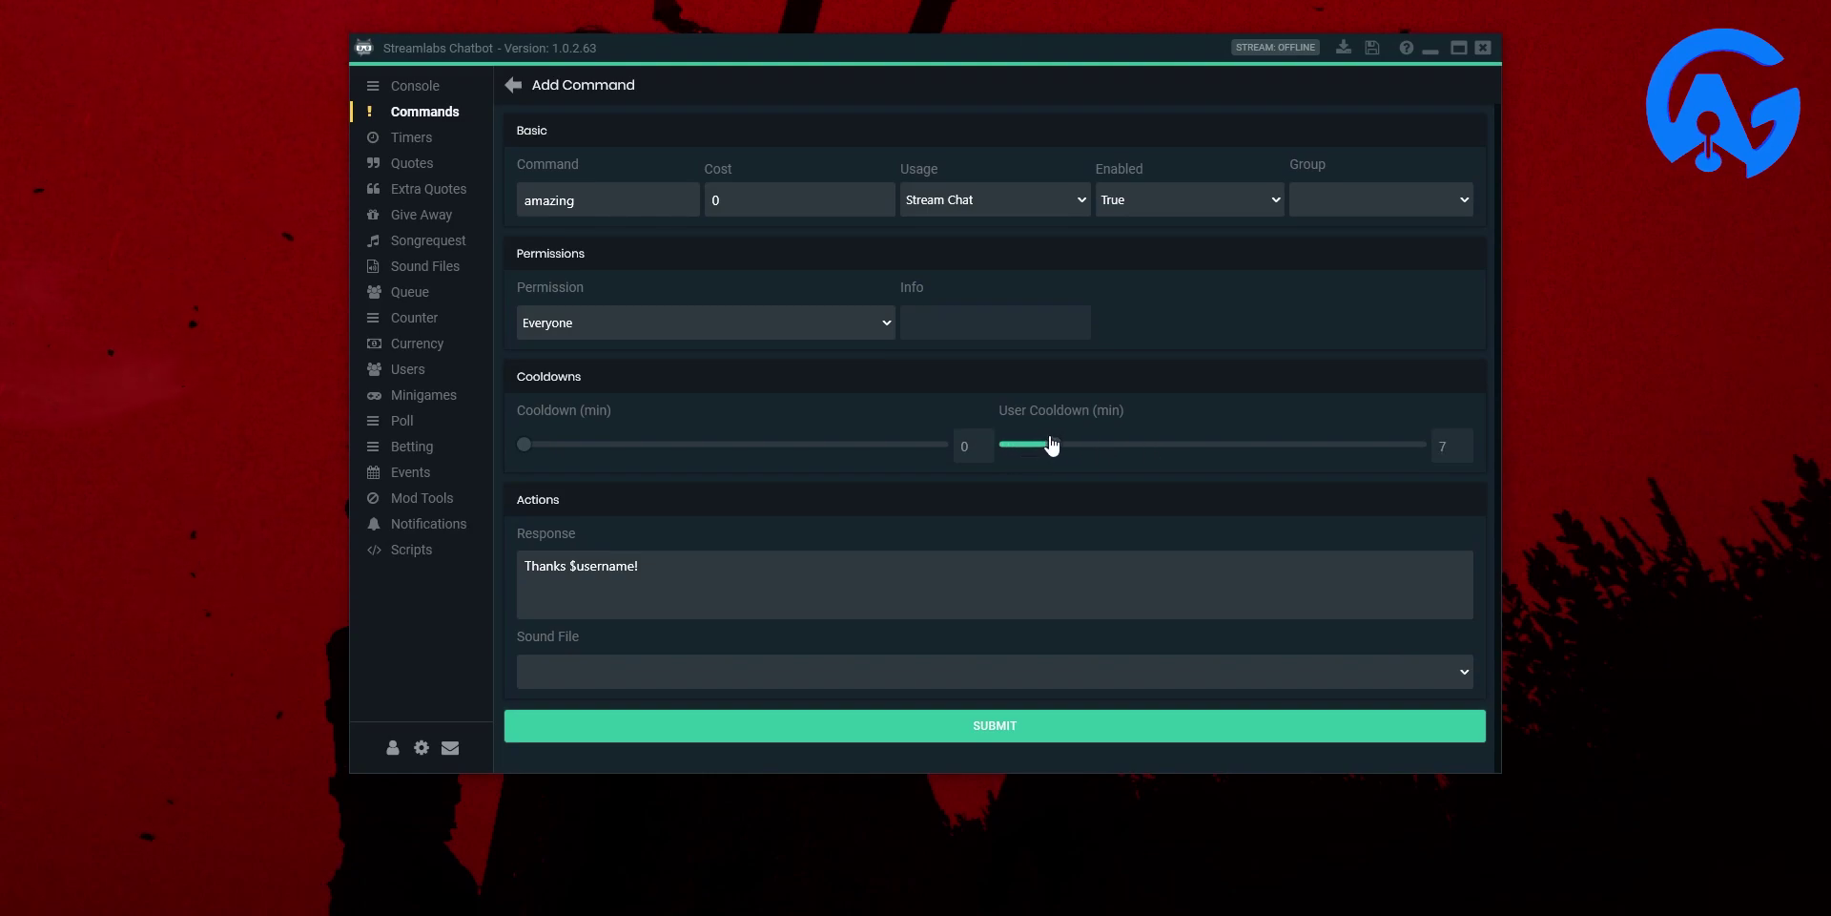
left_click_drag(1052, 445, 1076, 445)
left_click_drag(527, 454, 532, 456)
Check the available sound file and permission choices, keep the permission at Everyone, and submit the new command.
left_click(702, 673)
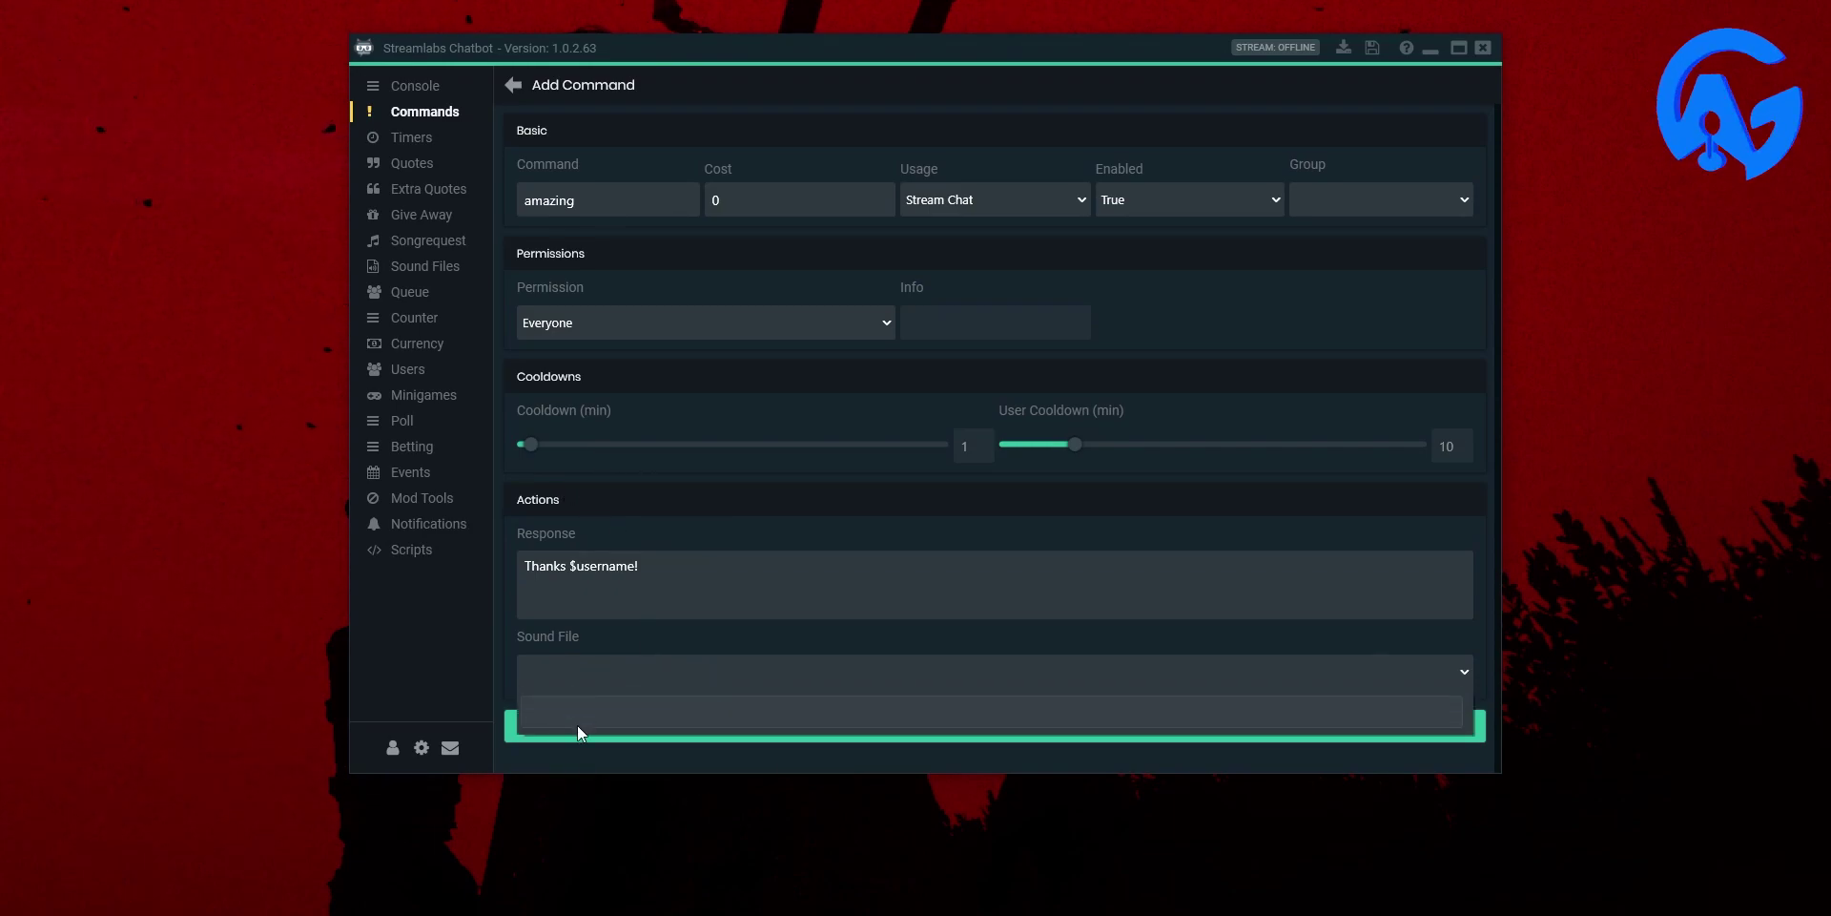
left_click(615, 674)
left_click(644, 326)
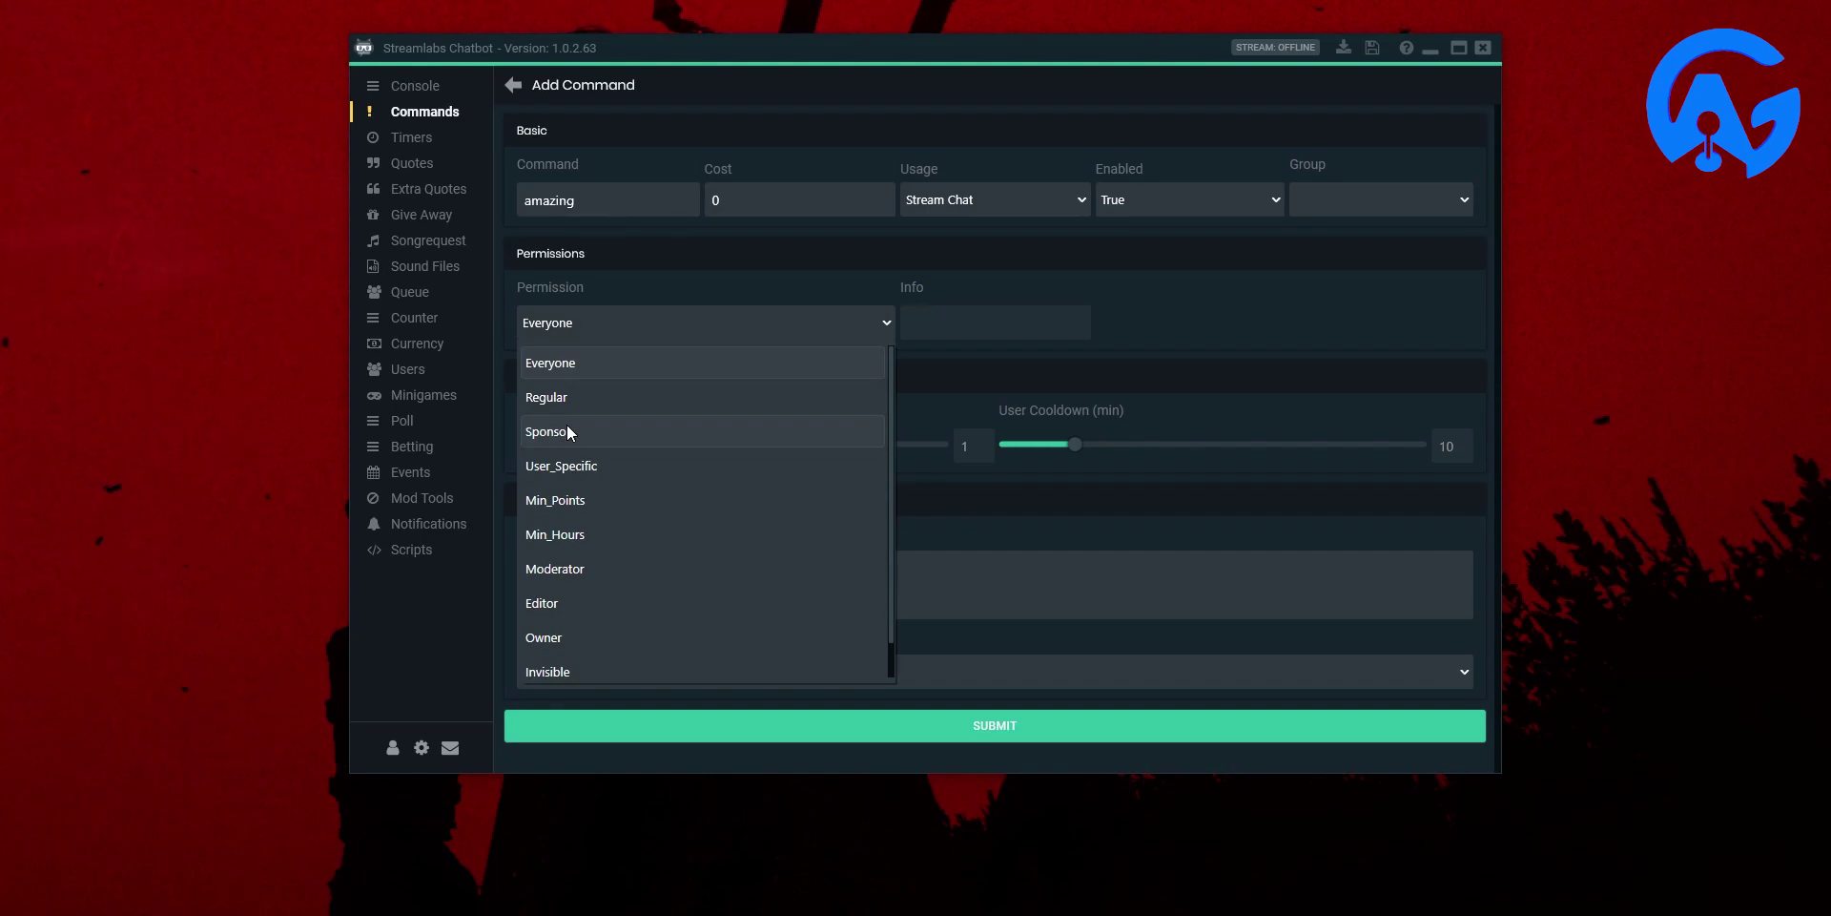
left_click(1149, 344)
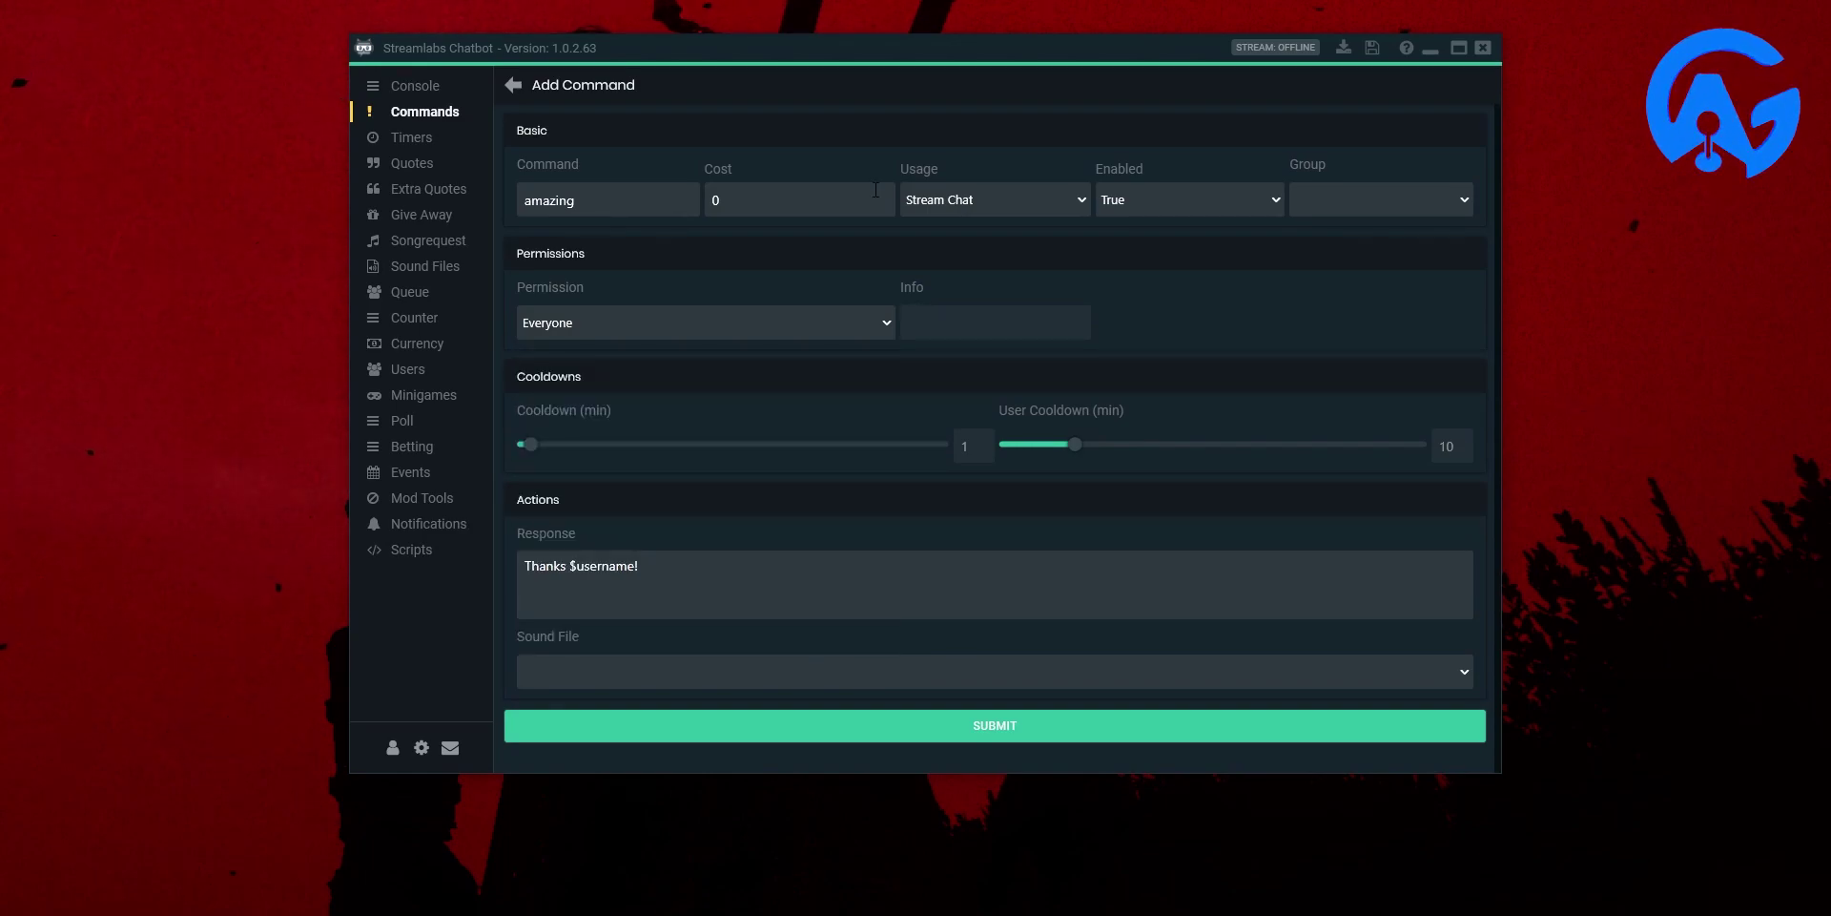
left_click(999, 729)
Select the "amazing" command, back out of deleting it, and open it for editing.
left_click(530, 179)
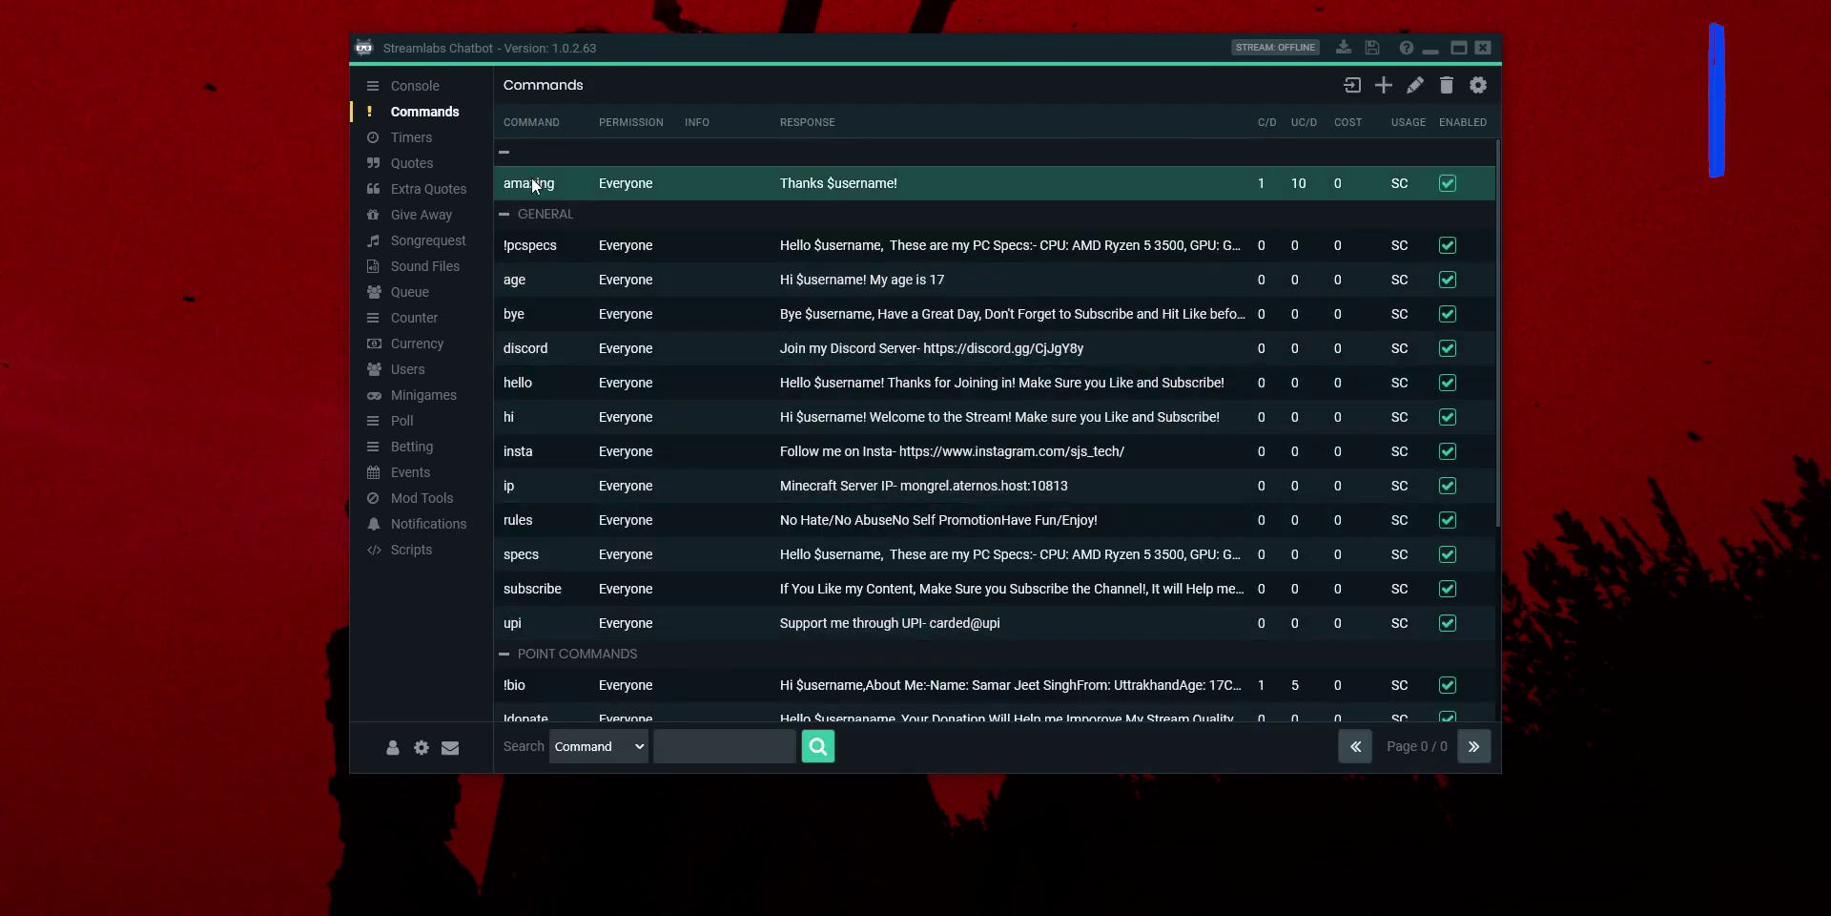
left_click(1446, 88)
left_click(1057, 446)
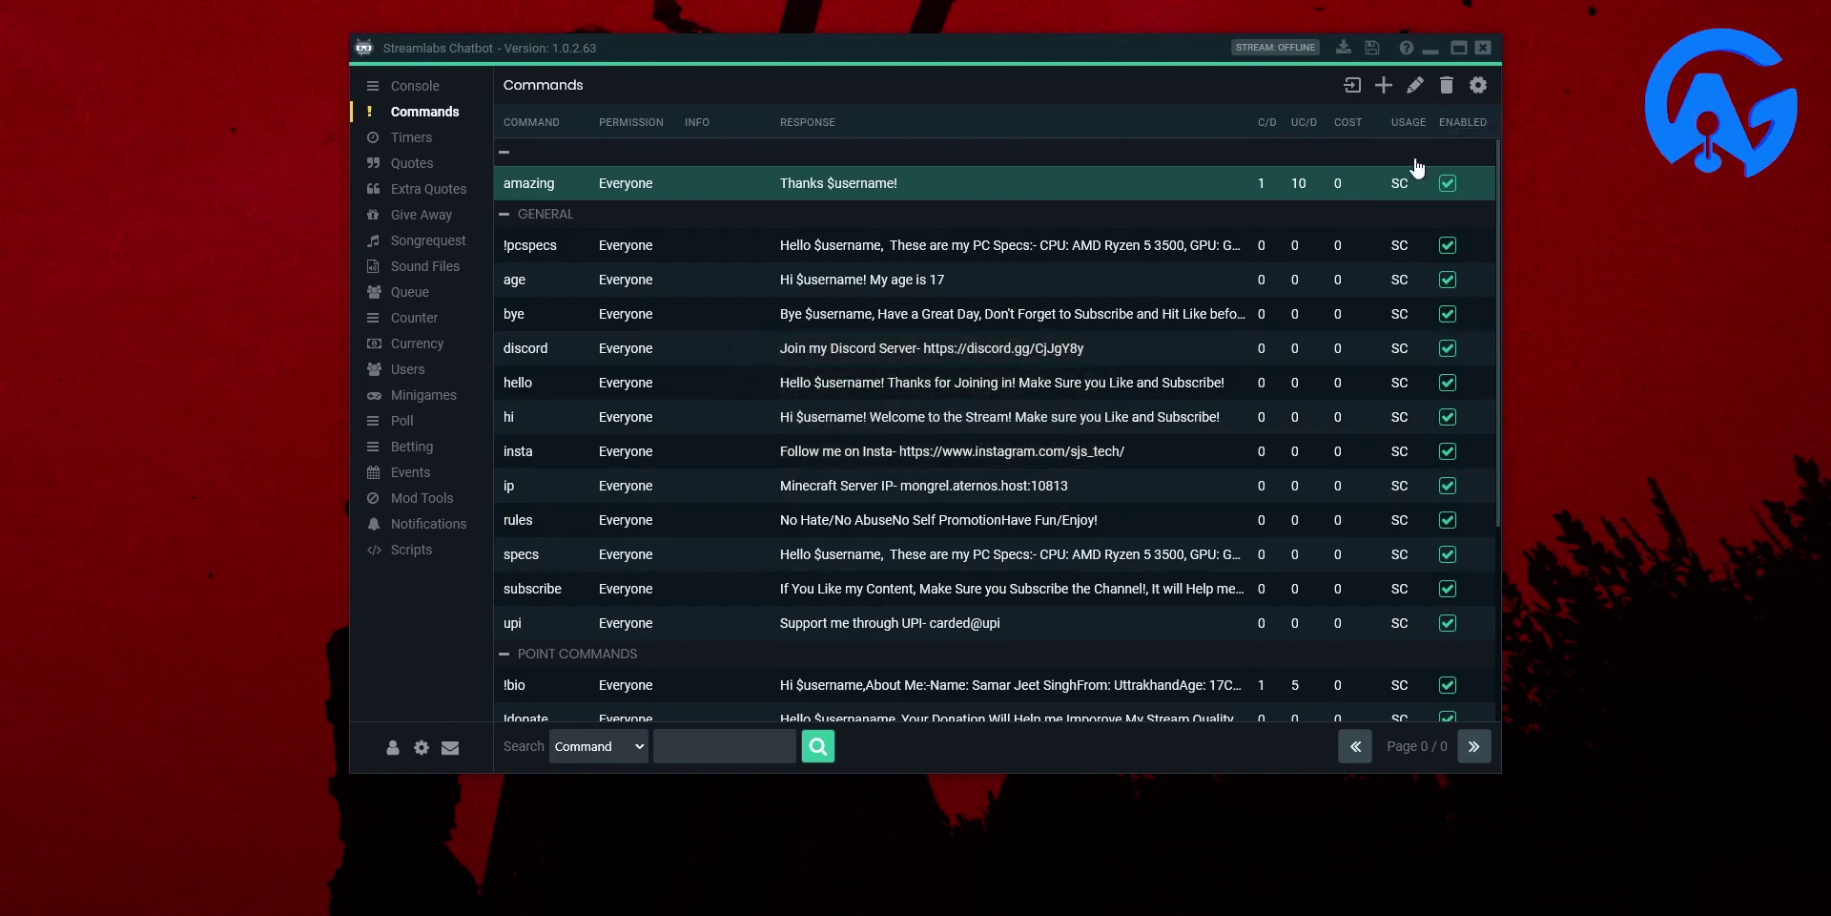
left_click(1418, 90)
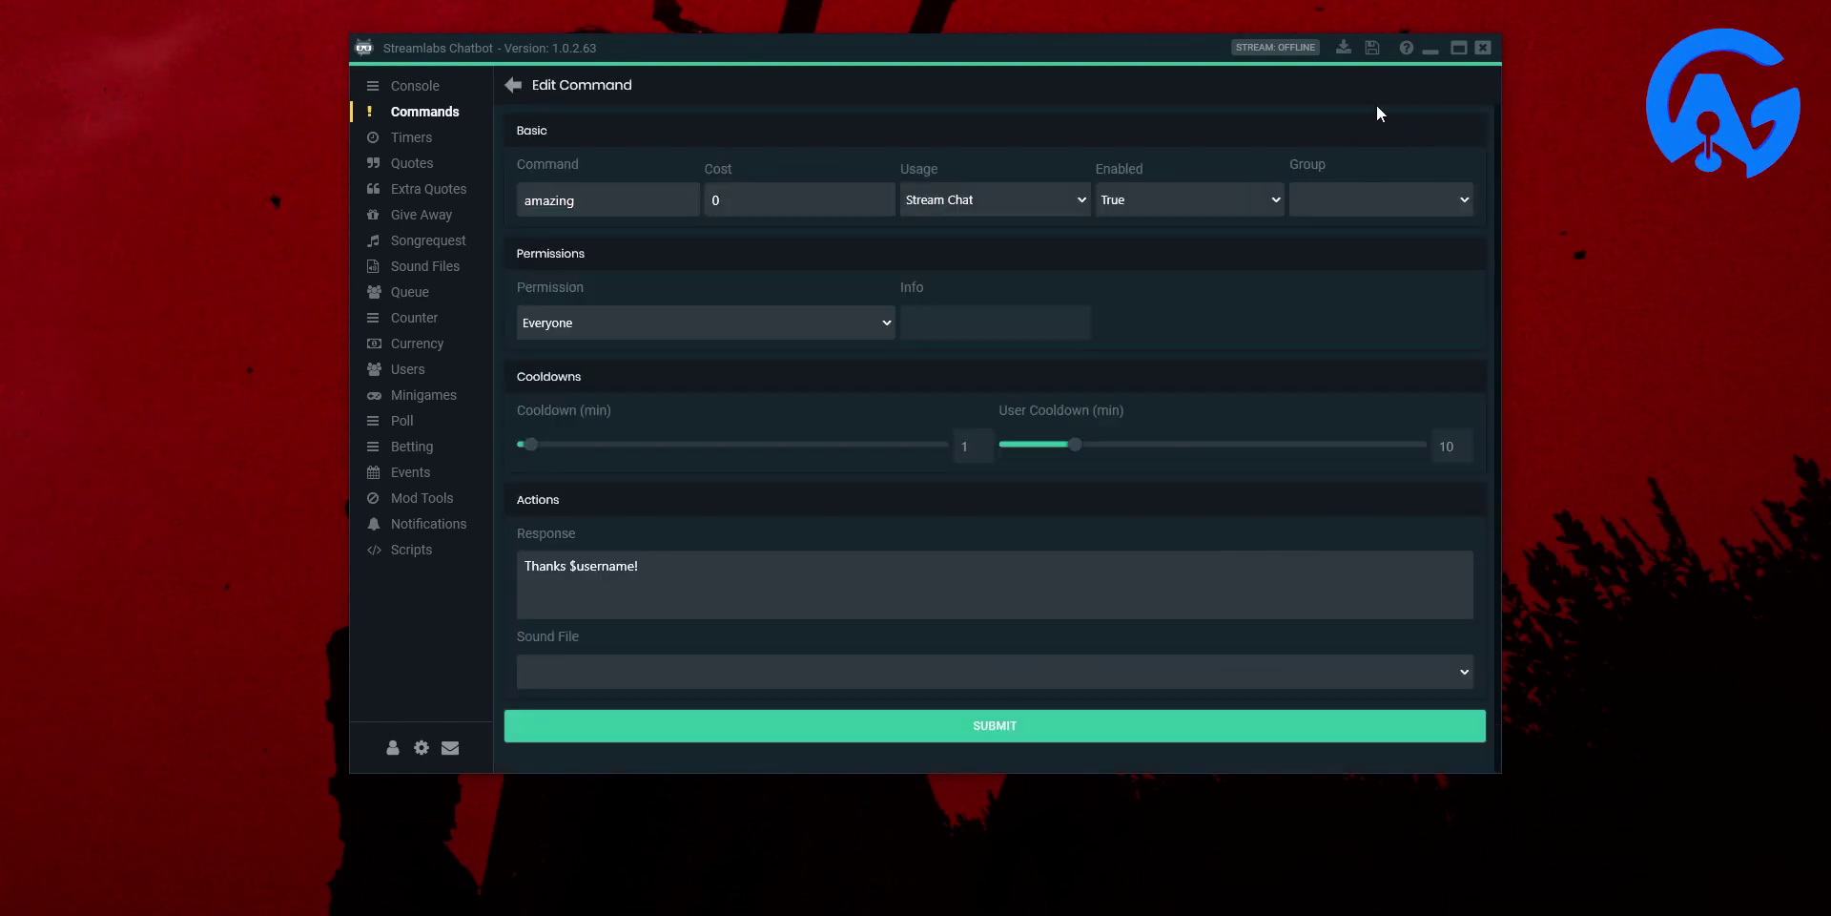
Reopen the "amazing" command, leave its editor without changes, and try deleting the command from the list.
left_click(503, 80)
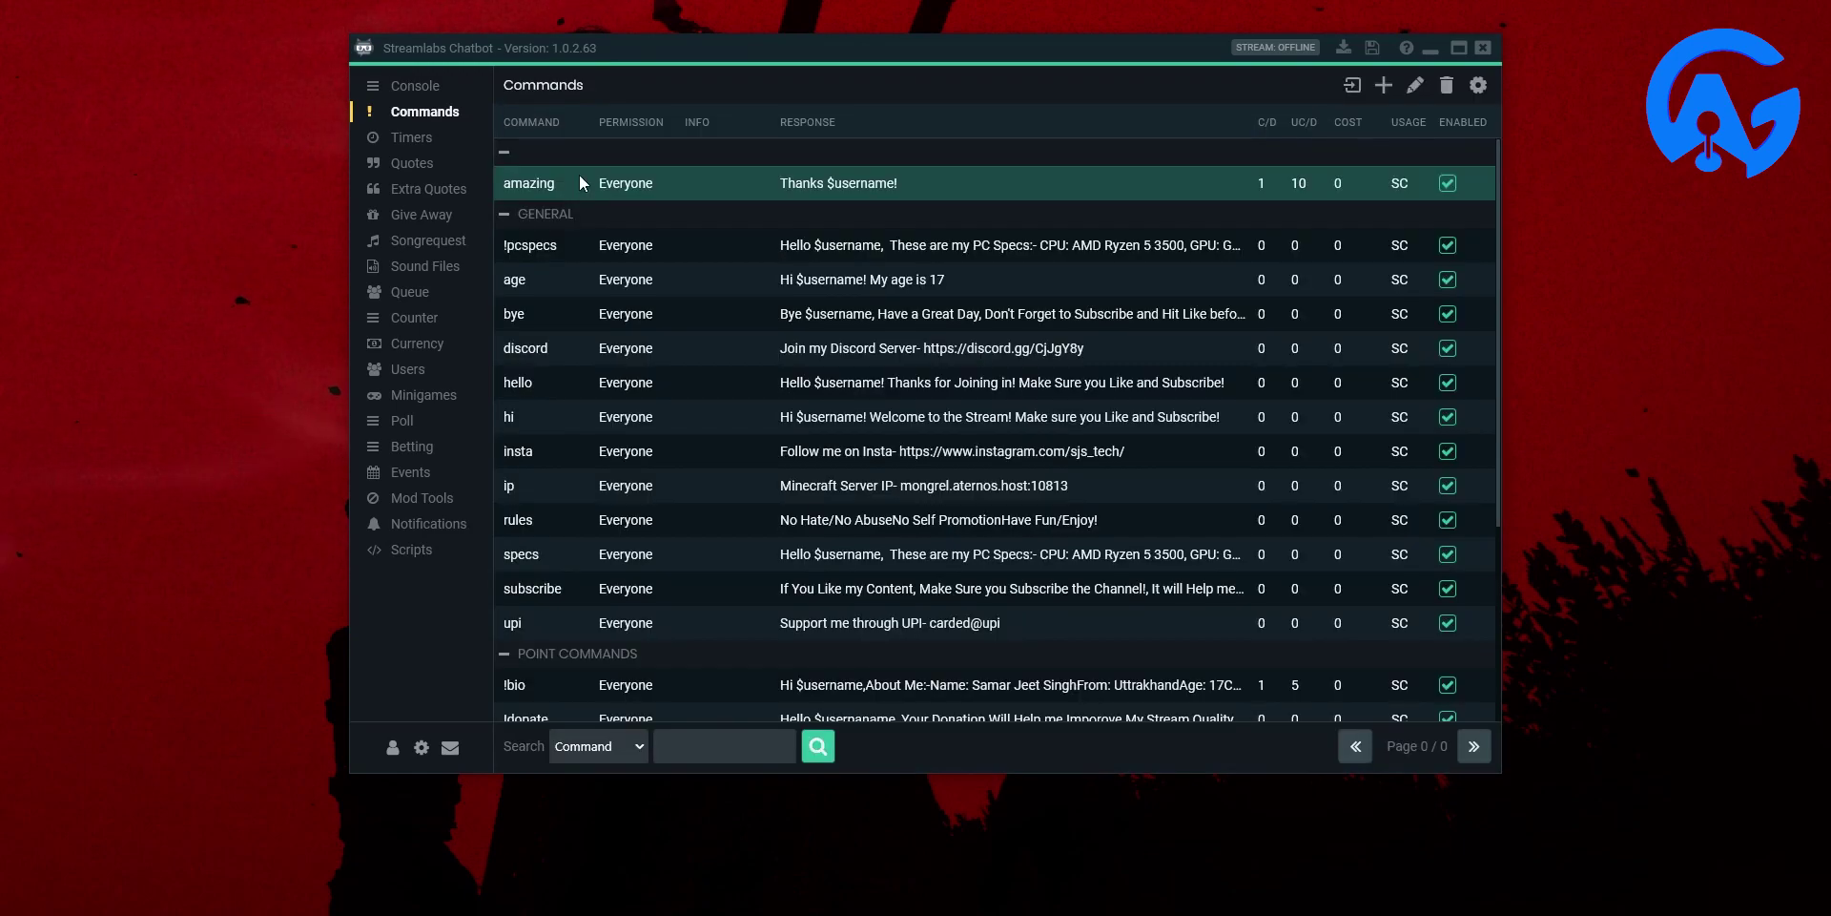
left_click(1415, 90)
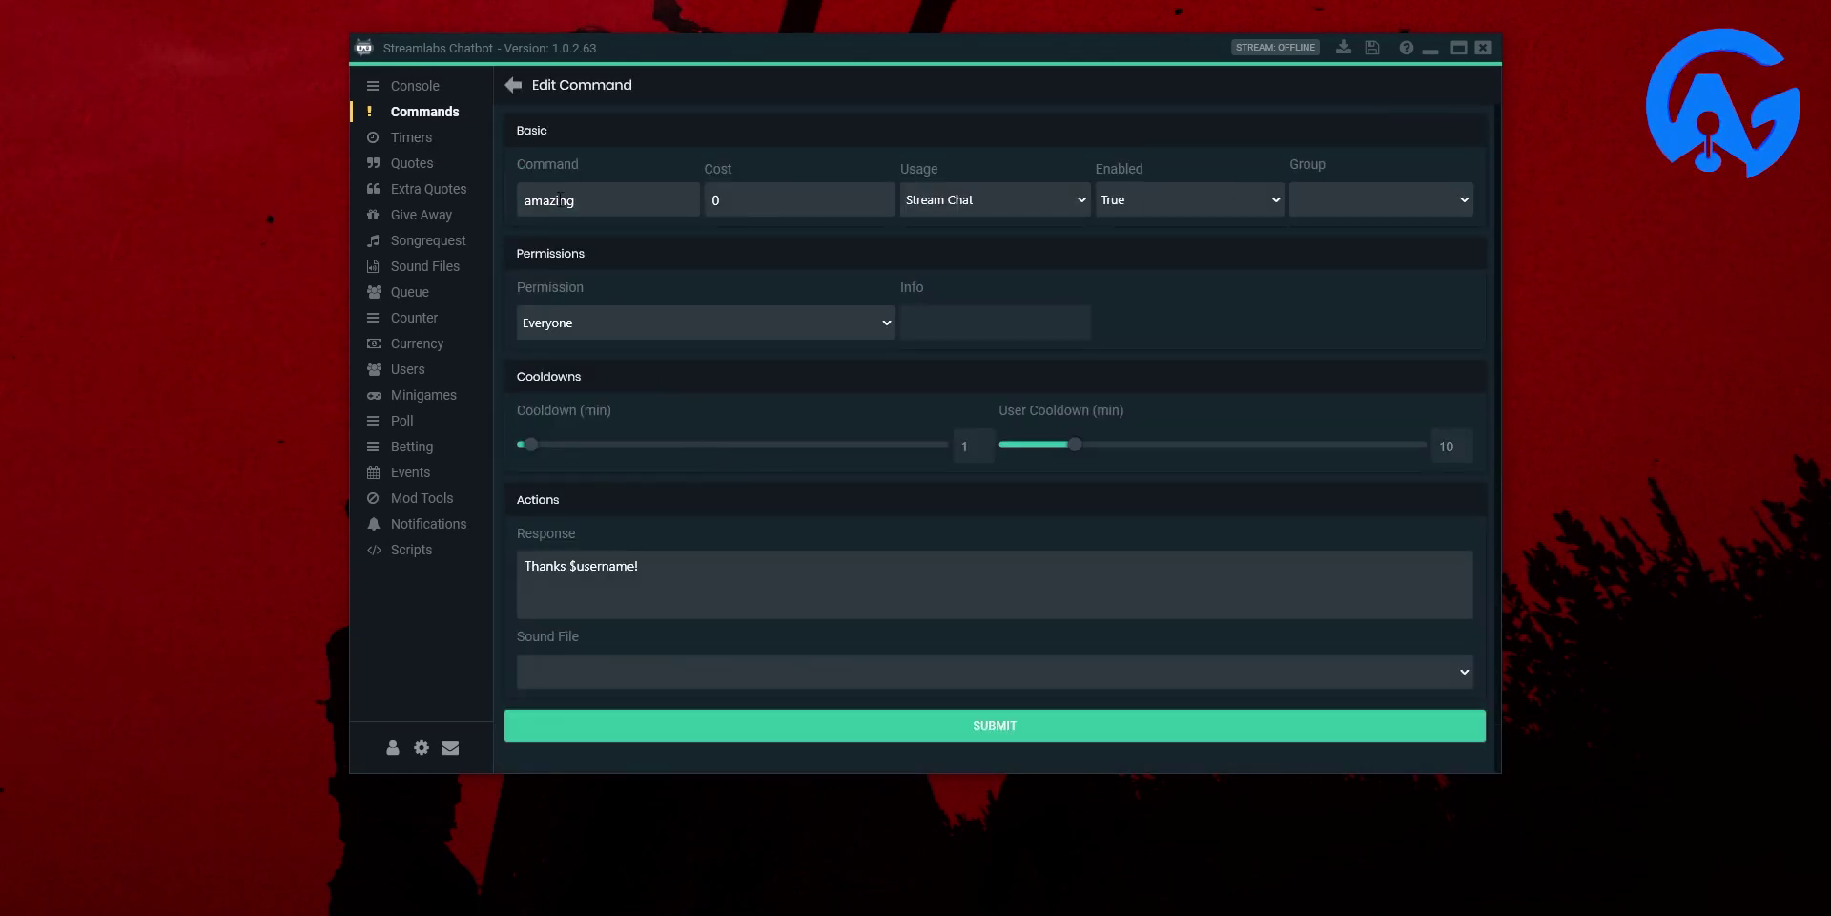
left_click(513, 84)
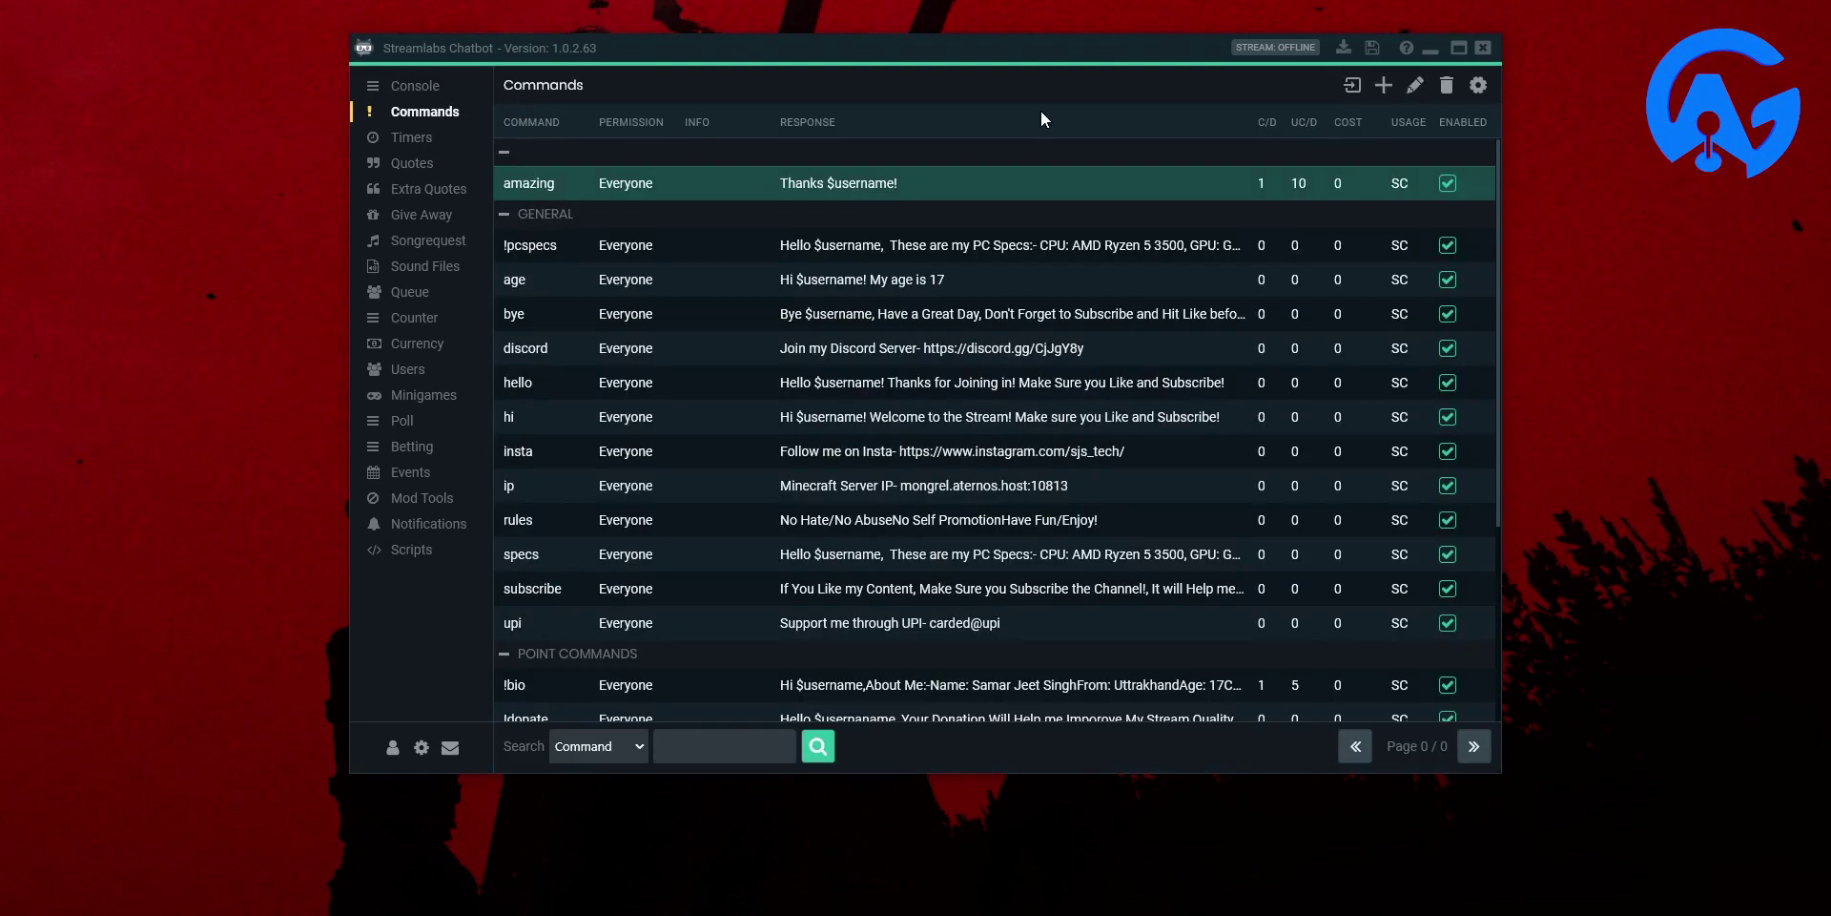
left_click(1446, 85)
left_click(981, 447)
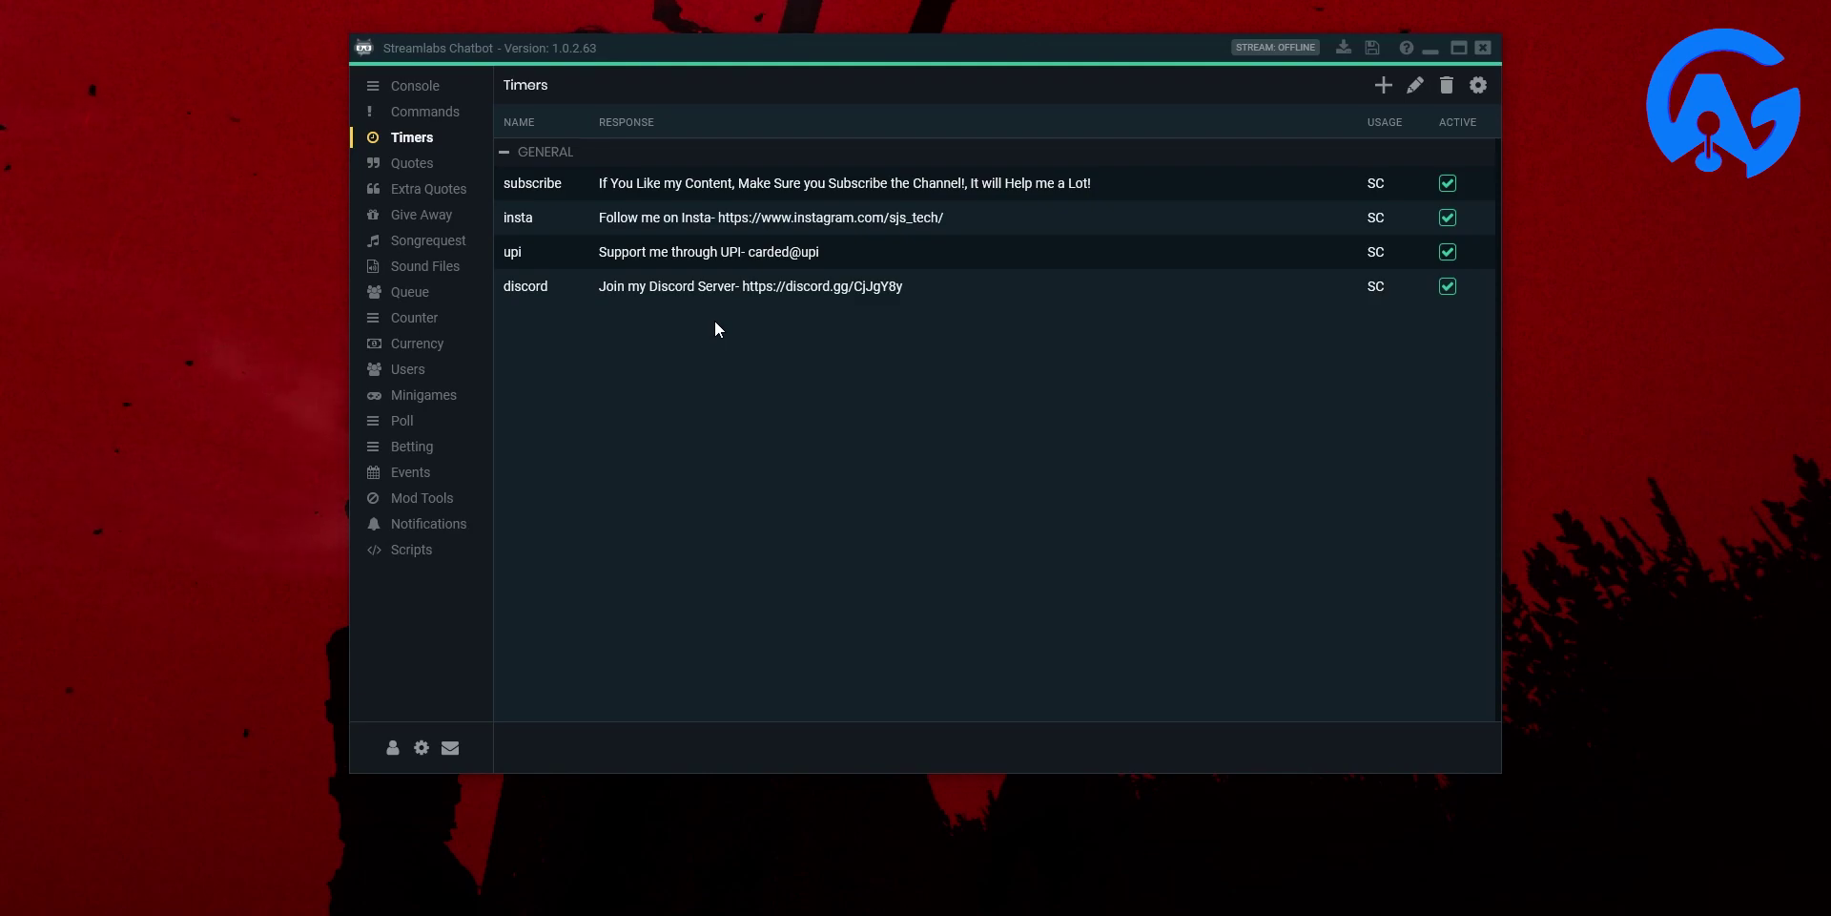
Review the global timer settings, including command linking, interval and minimum chat lines, and the insta and discord timers.
left_click(1480, 88)
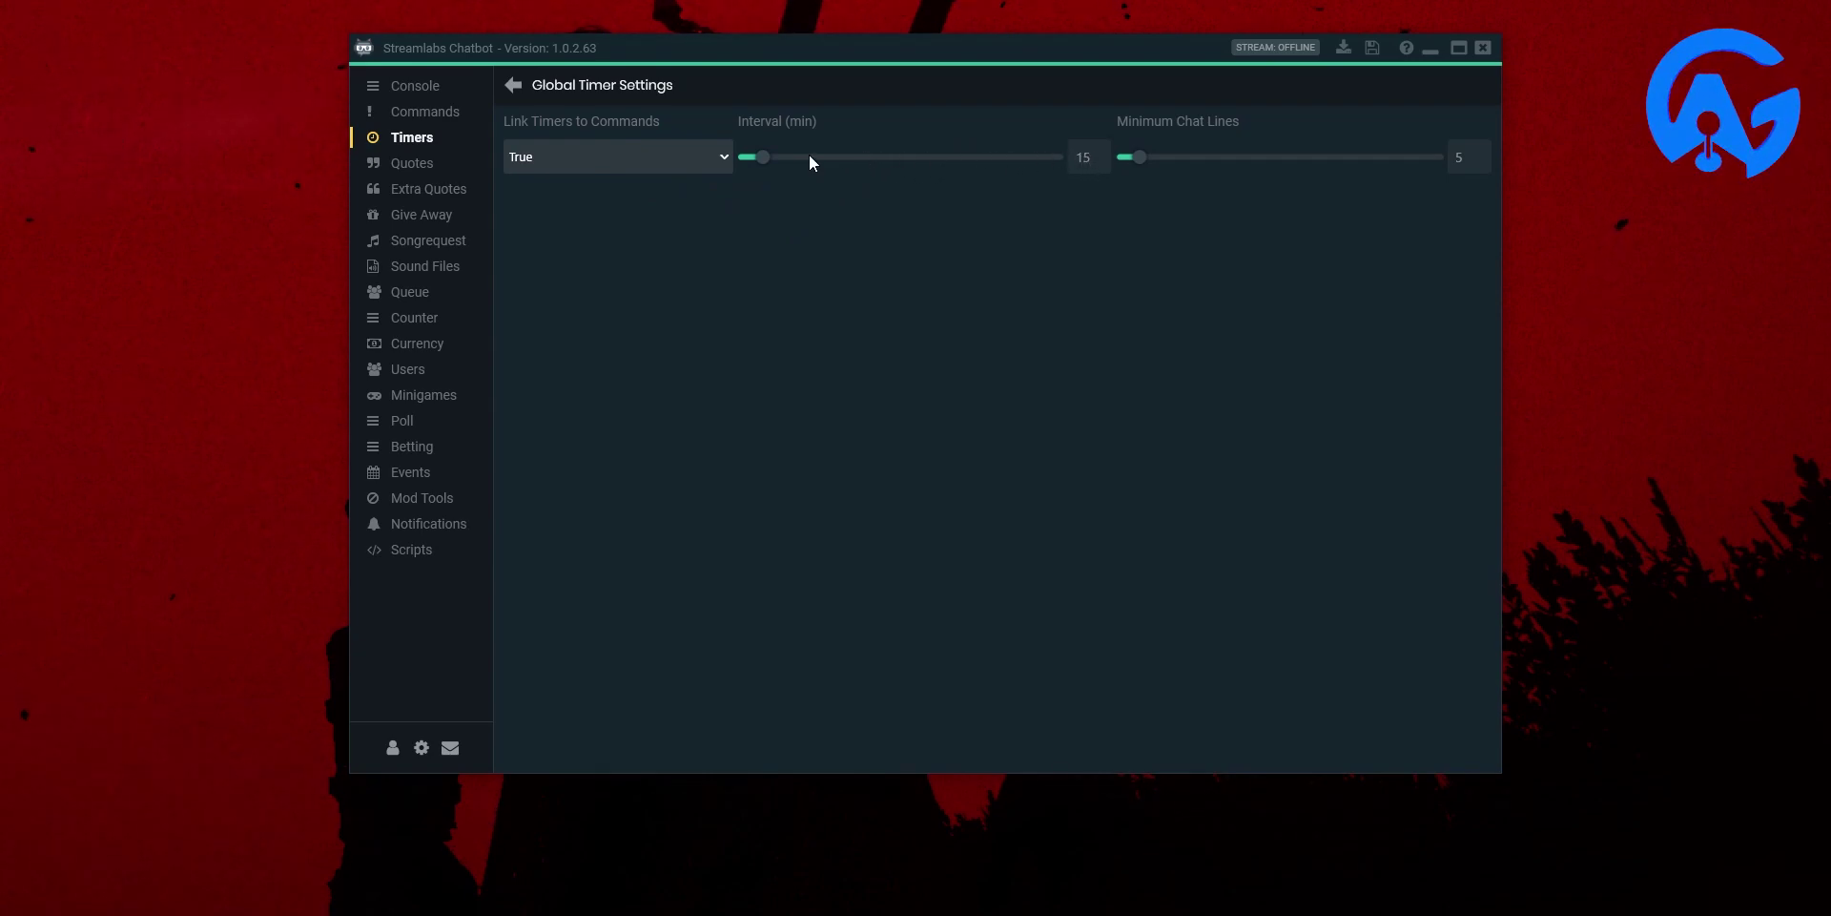
left_click(514, 86)
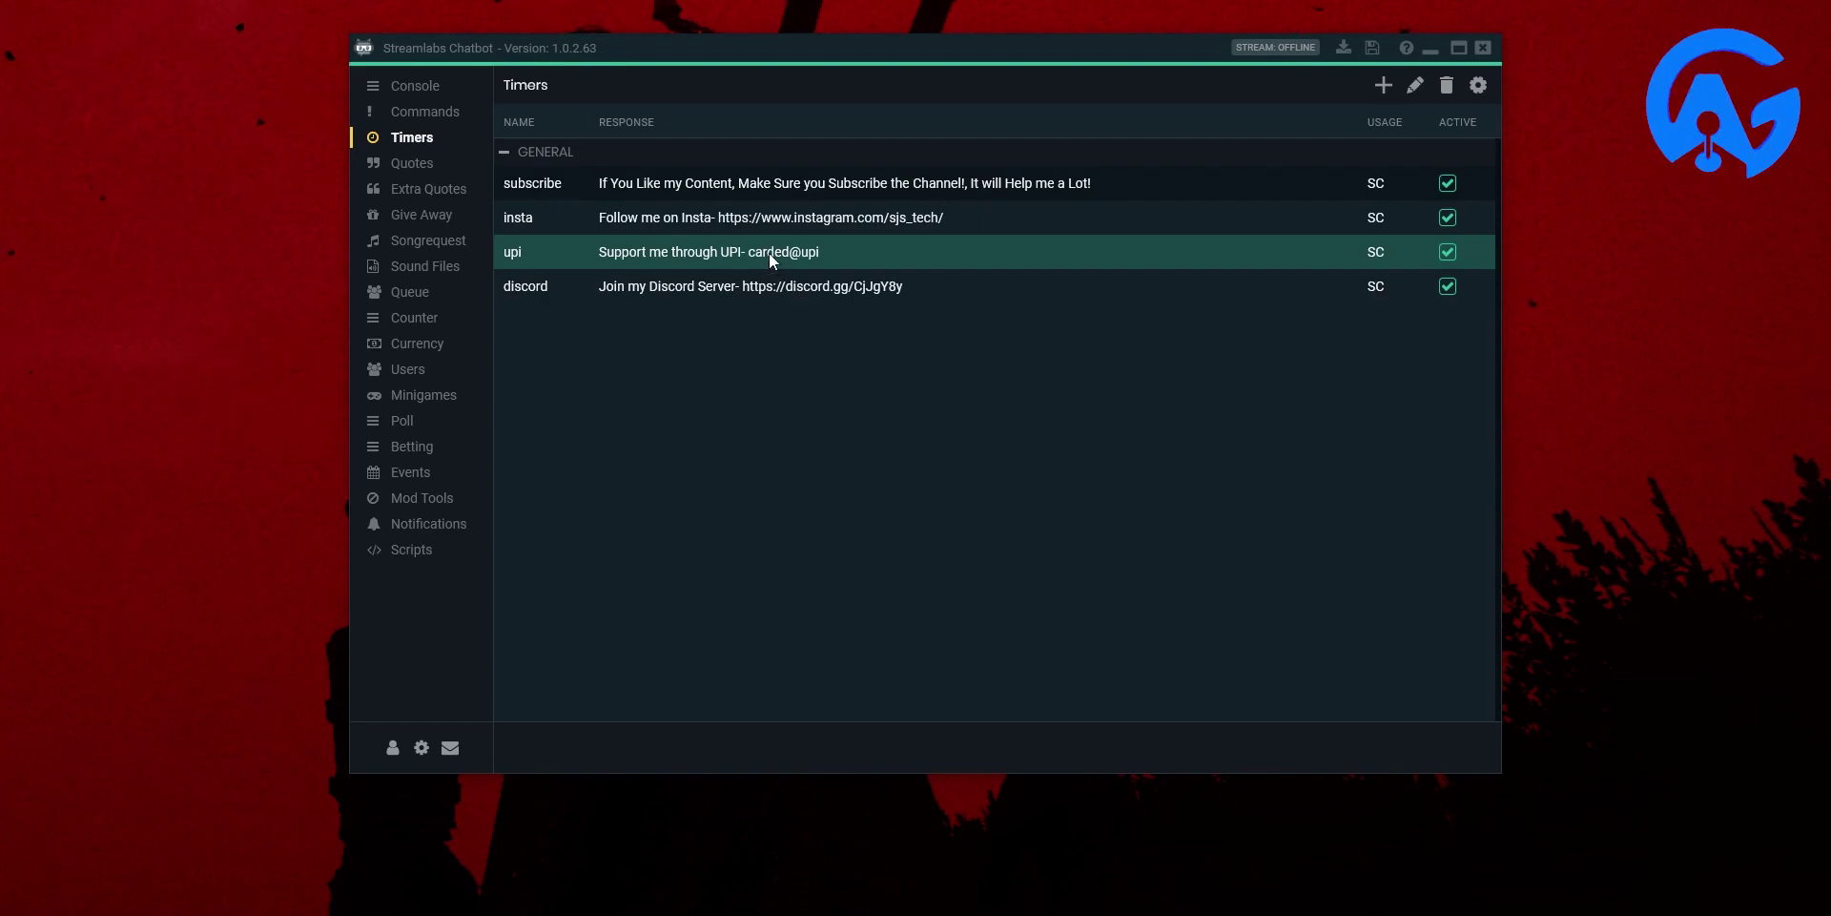
left_click(798, 216)
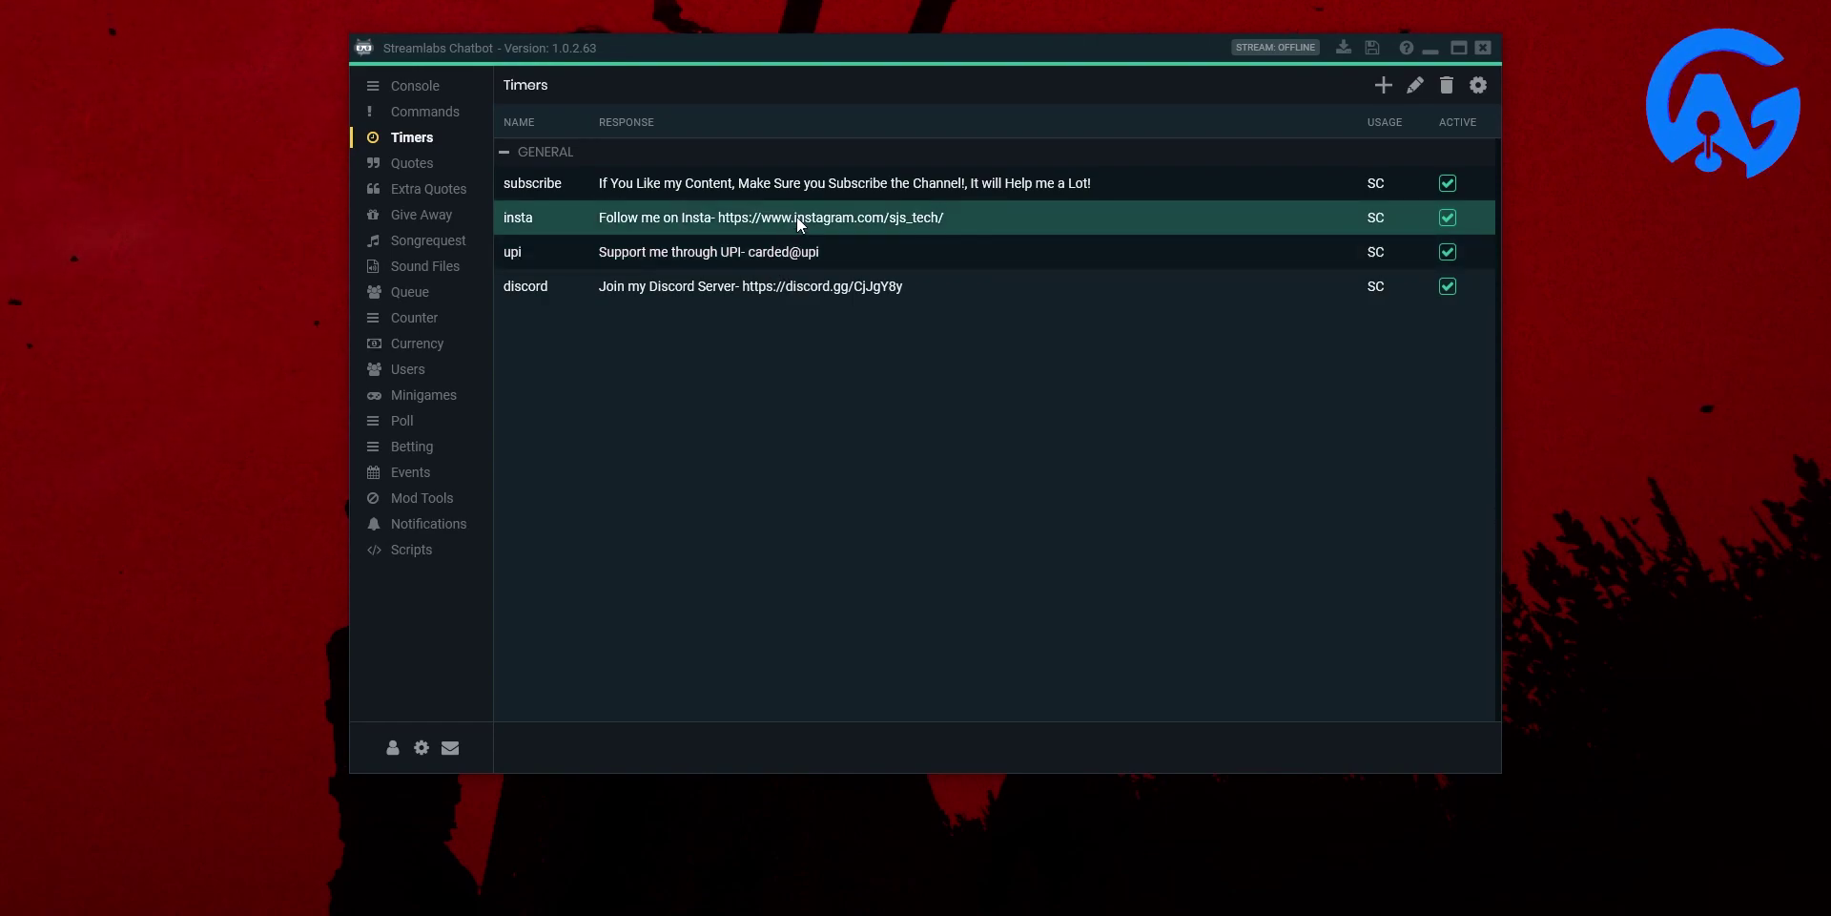
left_click(689, 290)
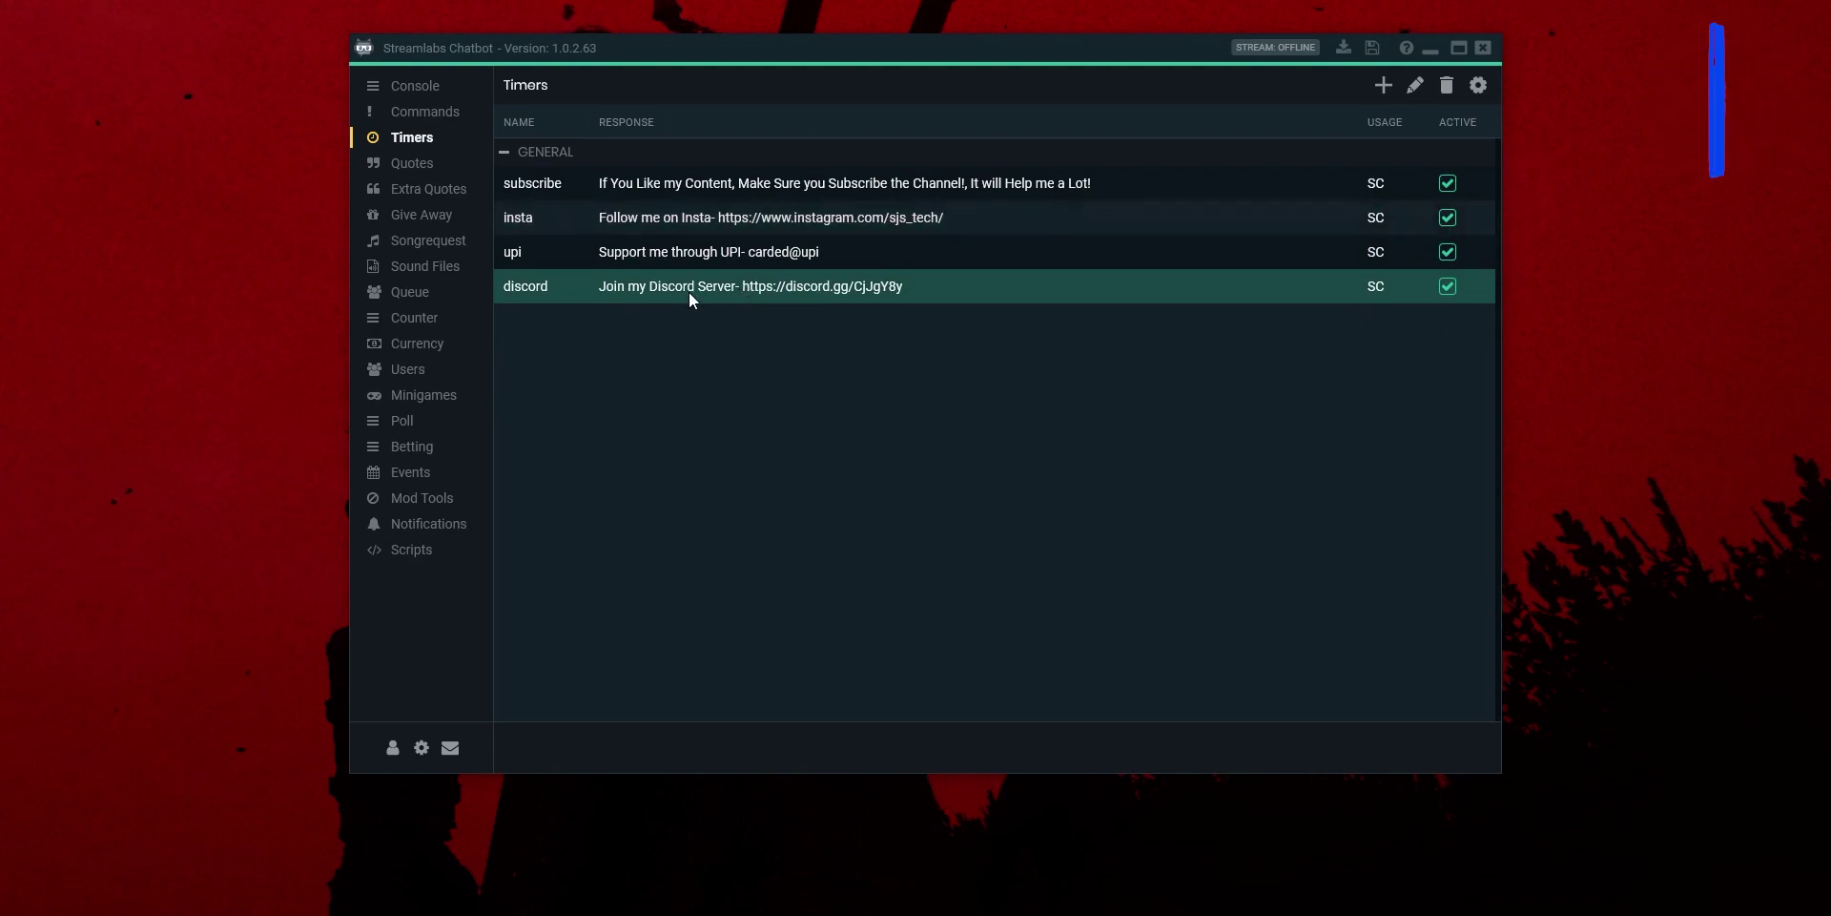
Look at the Quotes feature and its enable switch, and at the Extra Quotes feature.
left_click(442, 167)
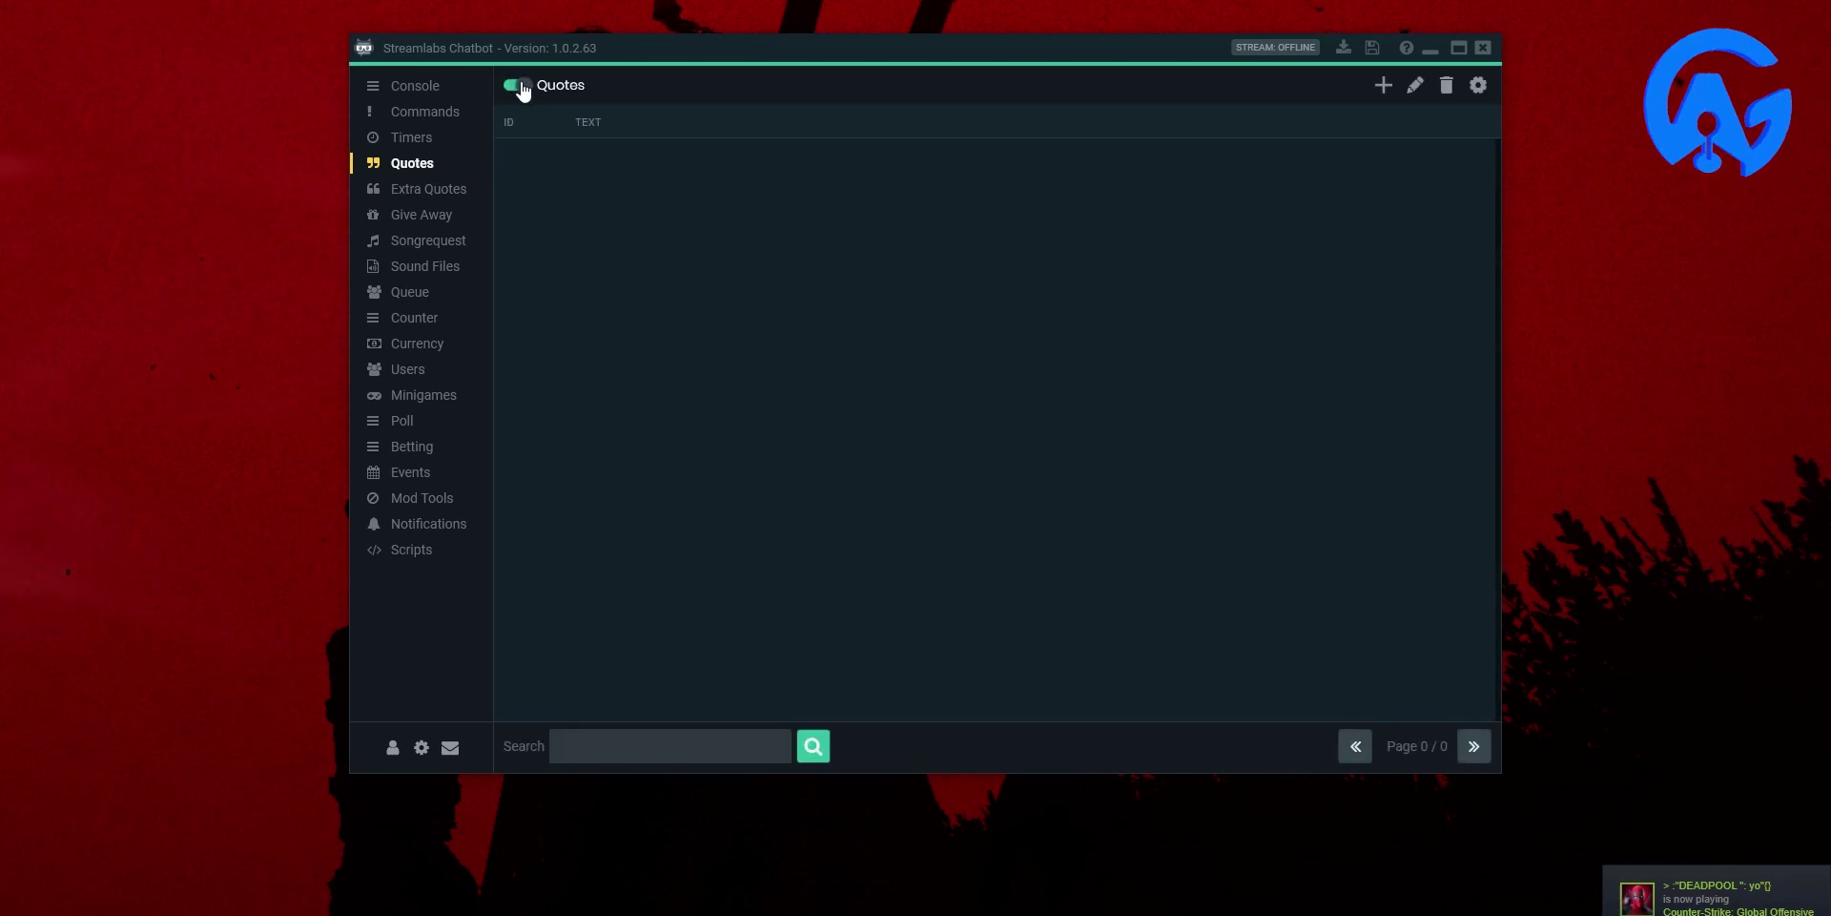
left_click(523, 93)
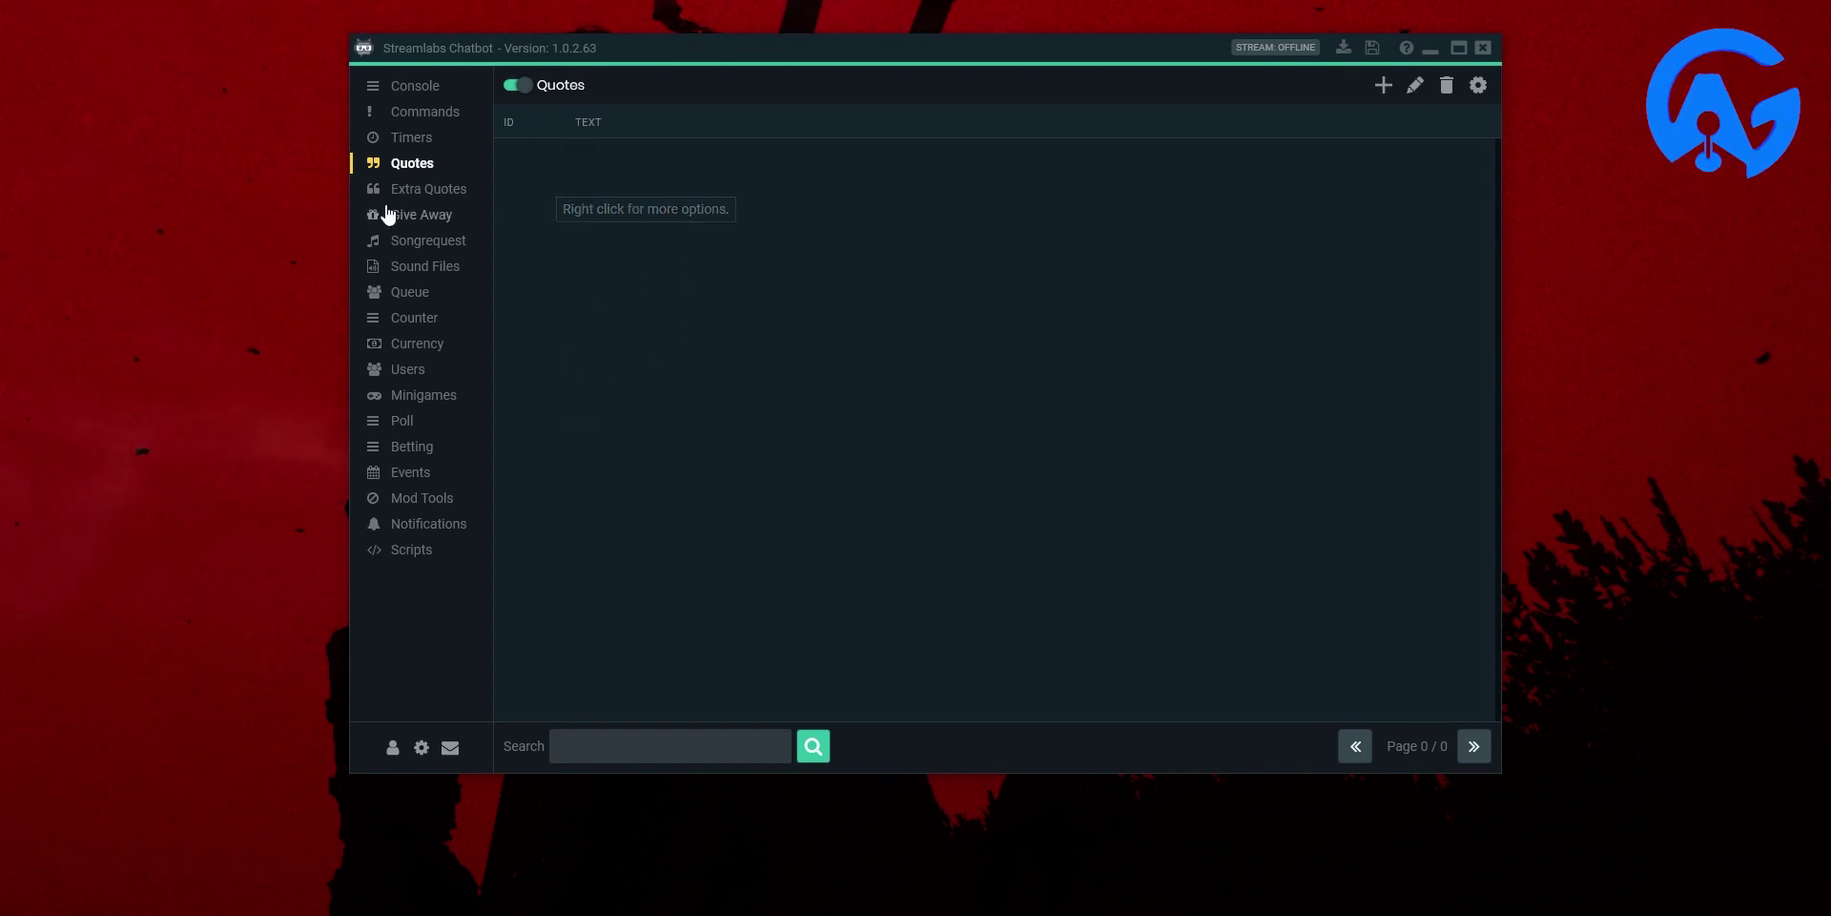
left_click(416, 190)
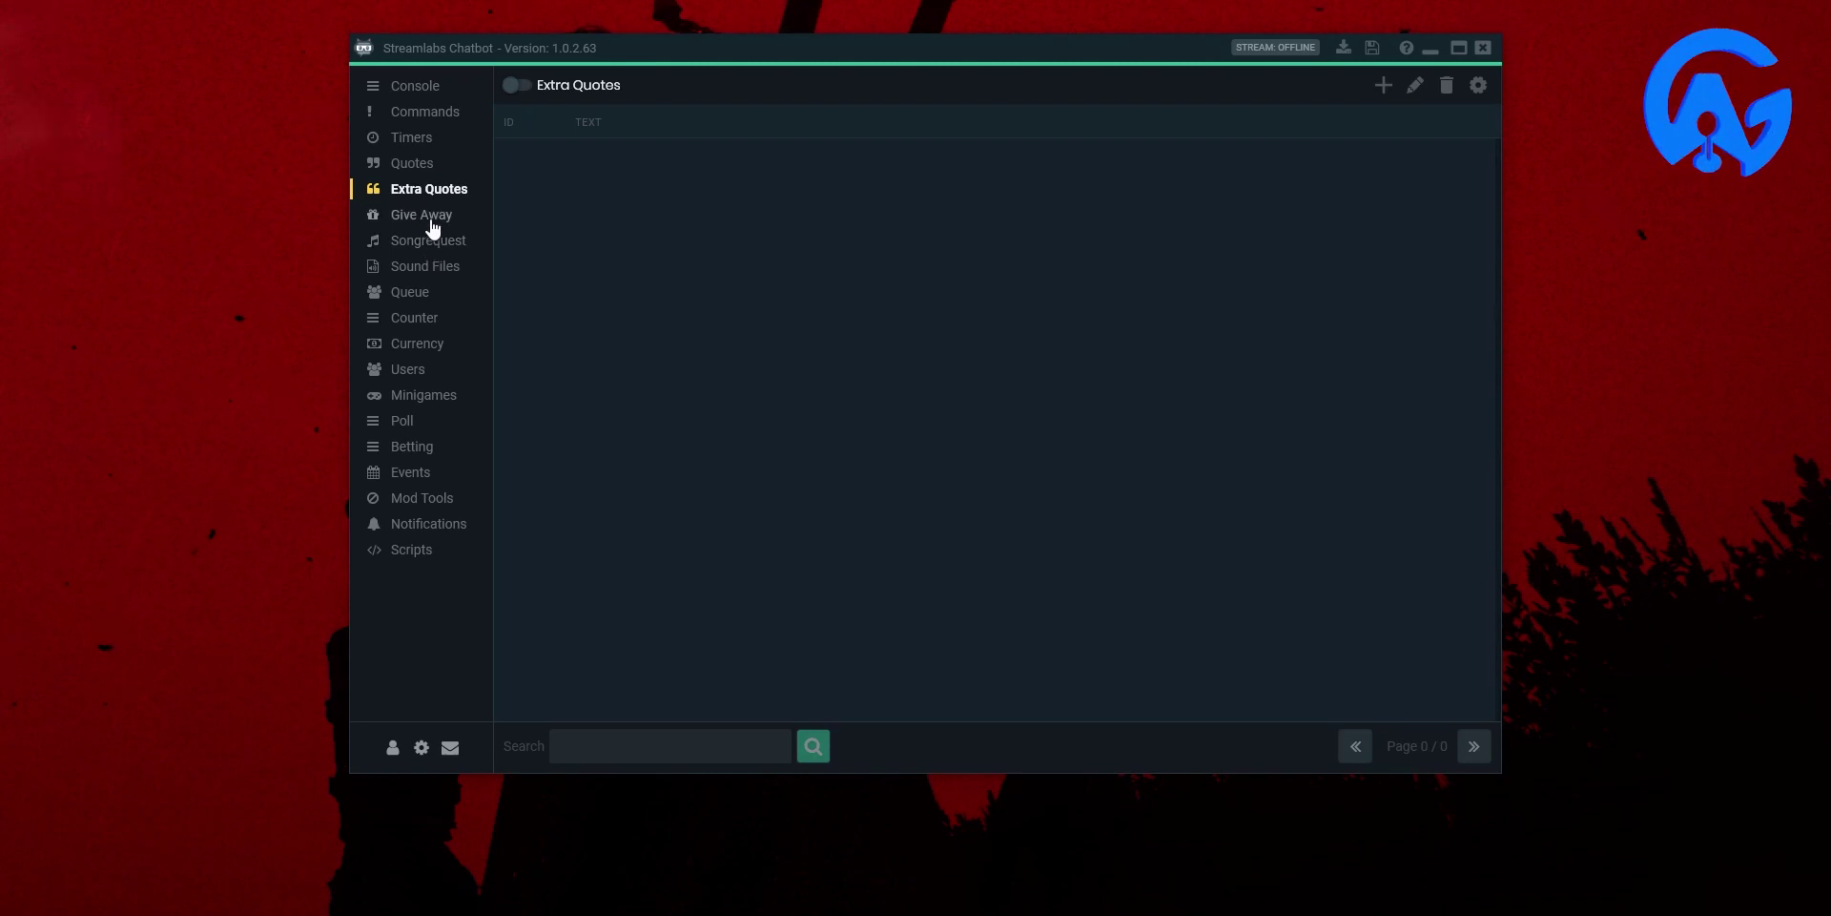
Examine the giveaway's entry command, prize, ticket cost and join permission choices, keeping the permission at Everyone.
left_click(431, 223)
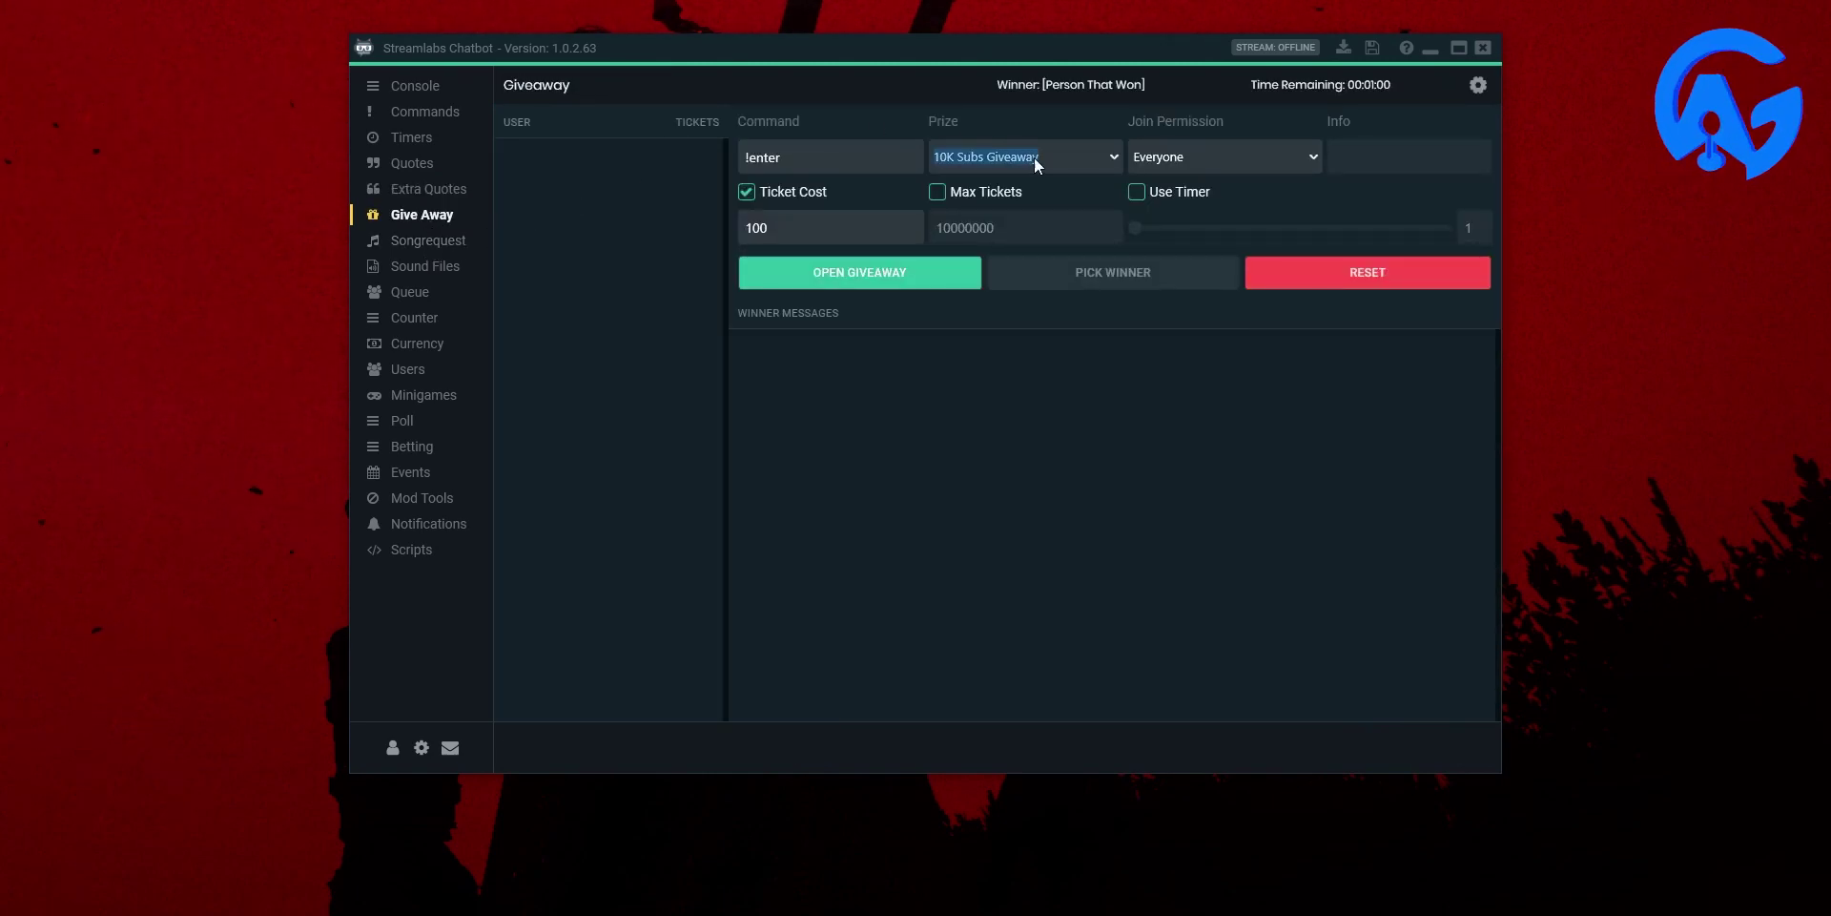
left_click_drag(1038, 157, 891, 171)
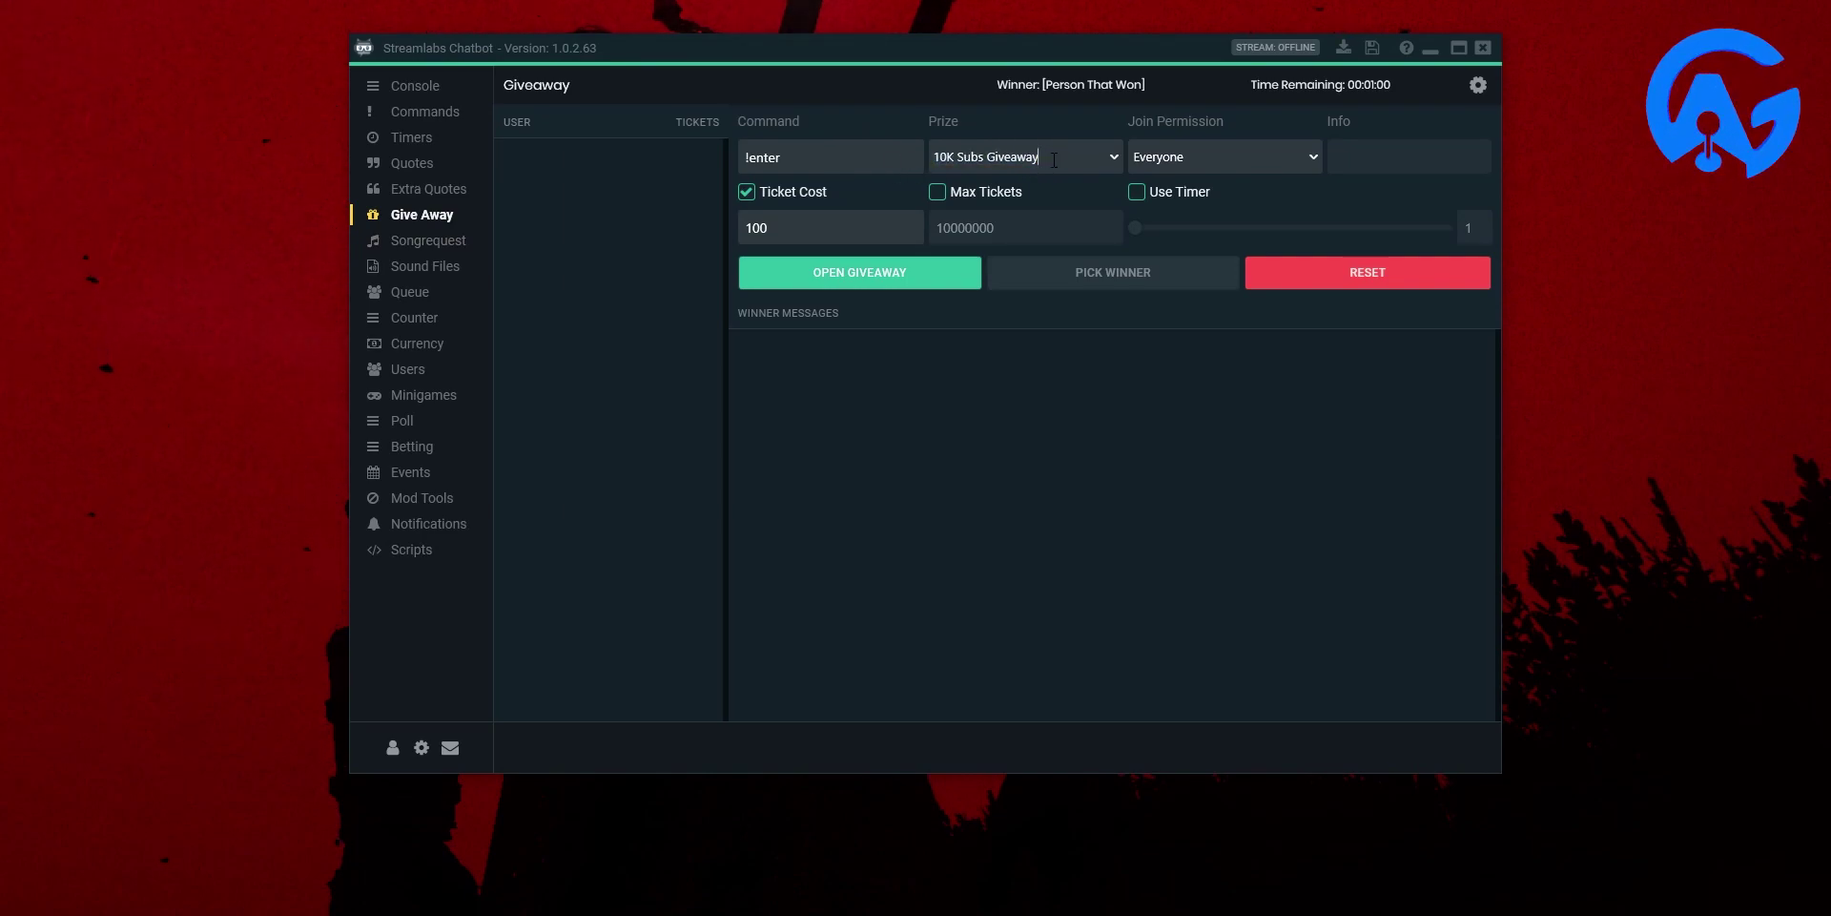
double_click(761, 159)
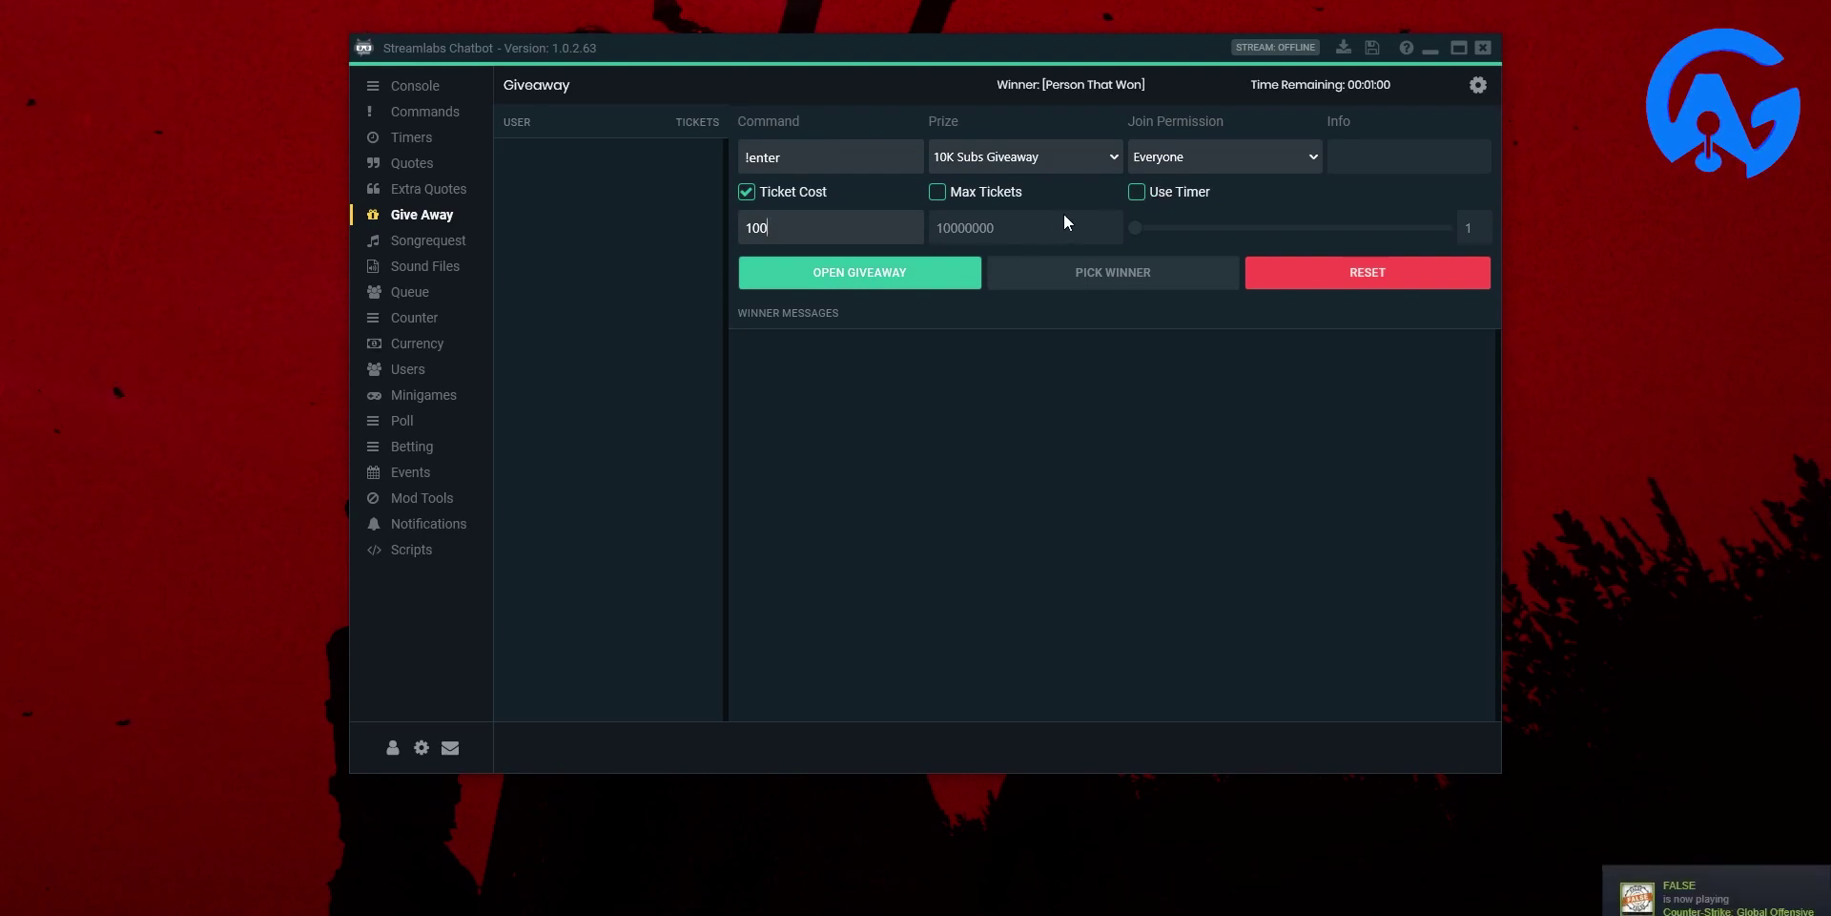
left_click(1179, 160)
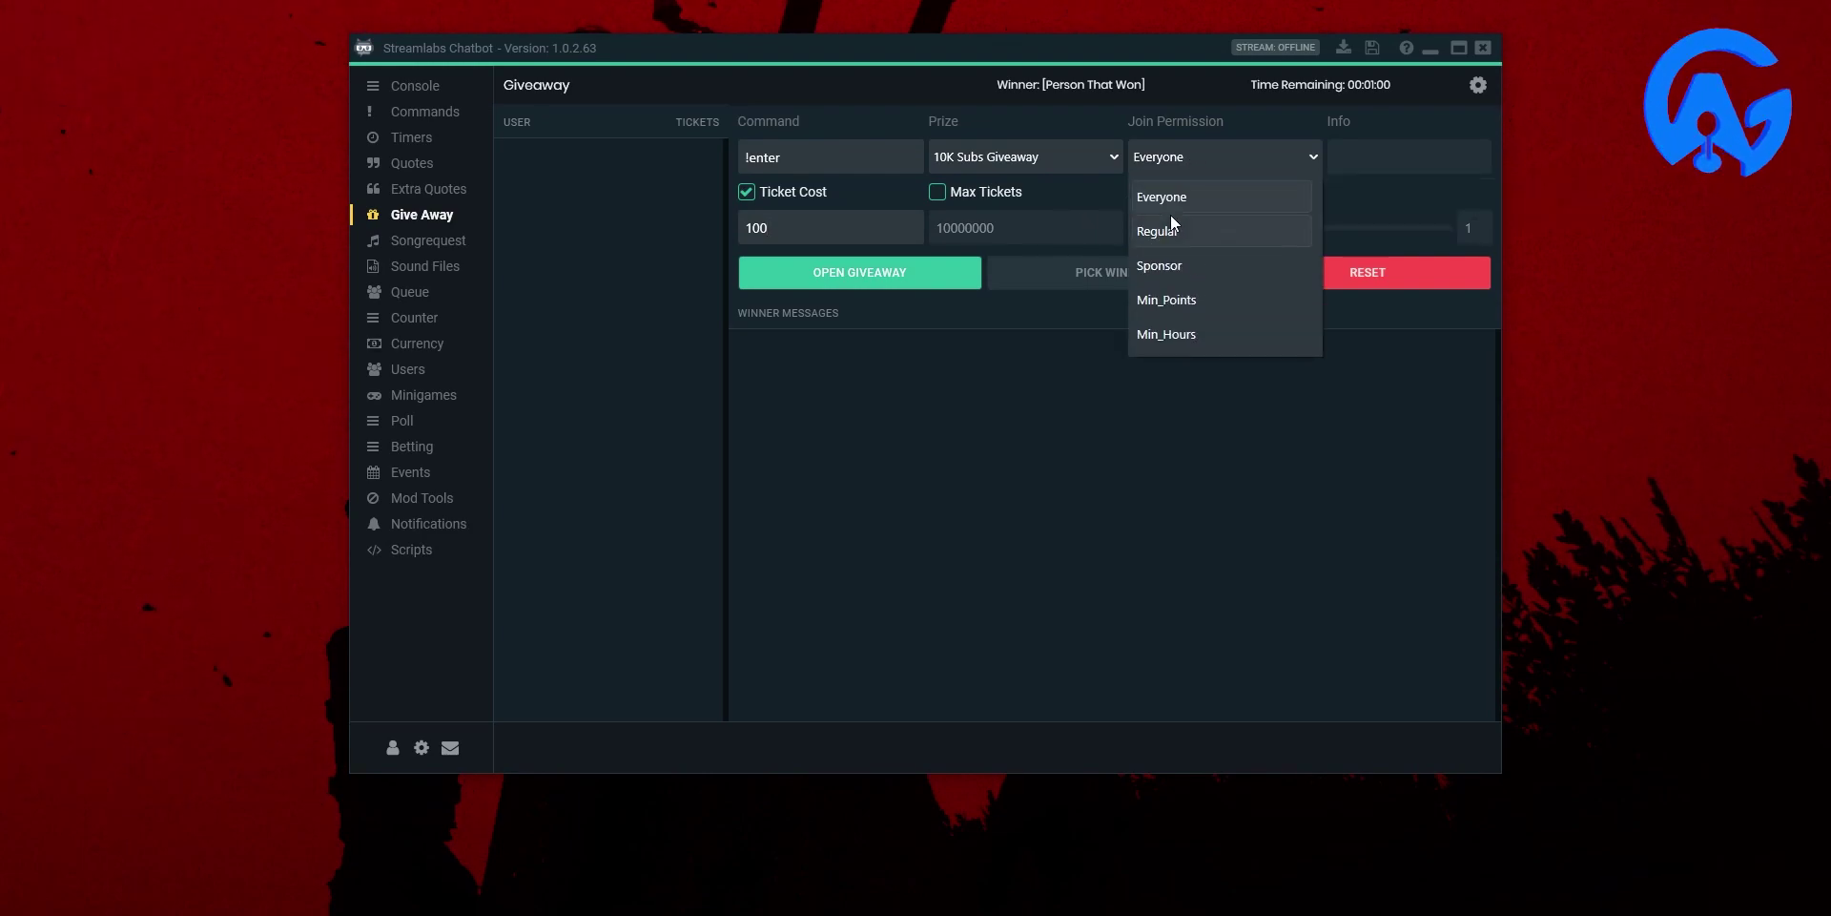
left_click(1187, 188)
left_click(1116, 162)
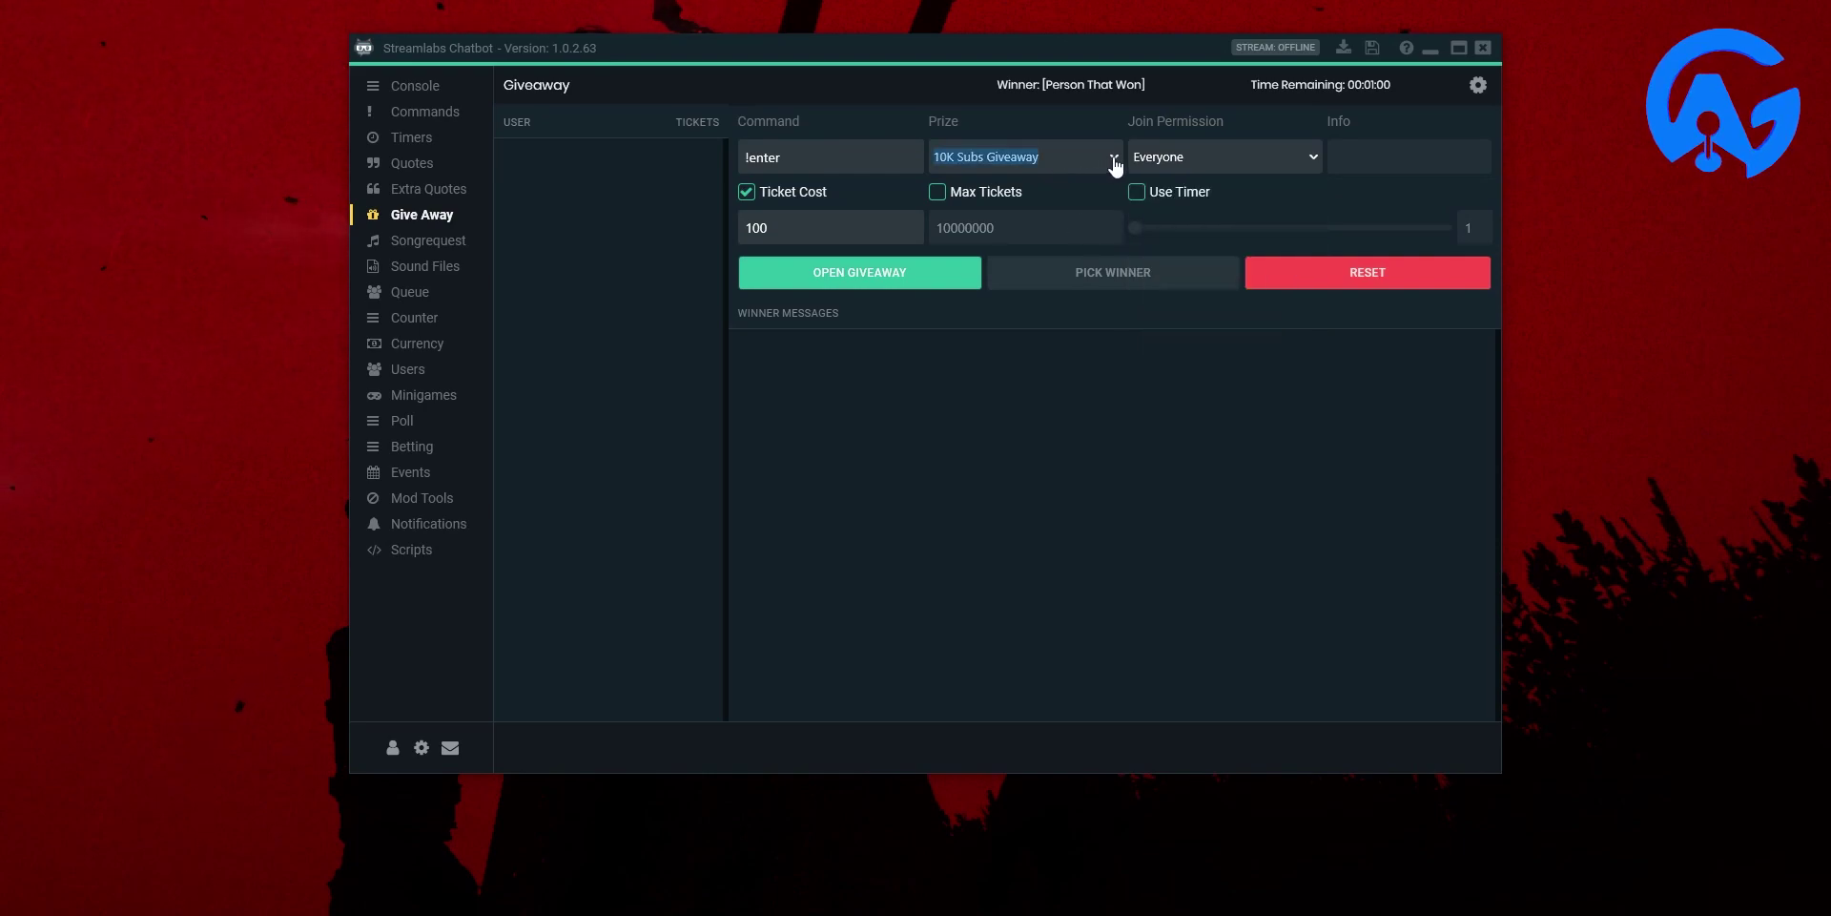
left_click(1116, 162)
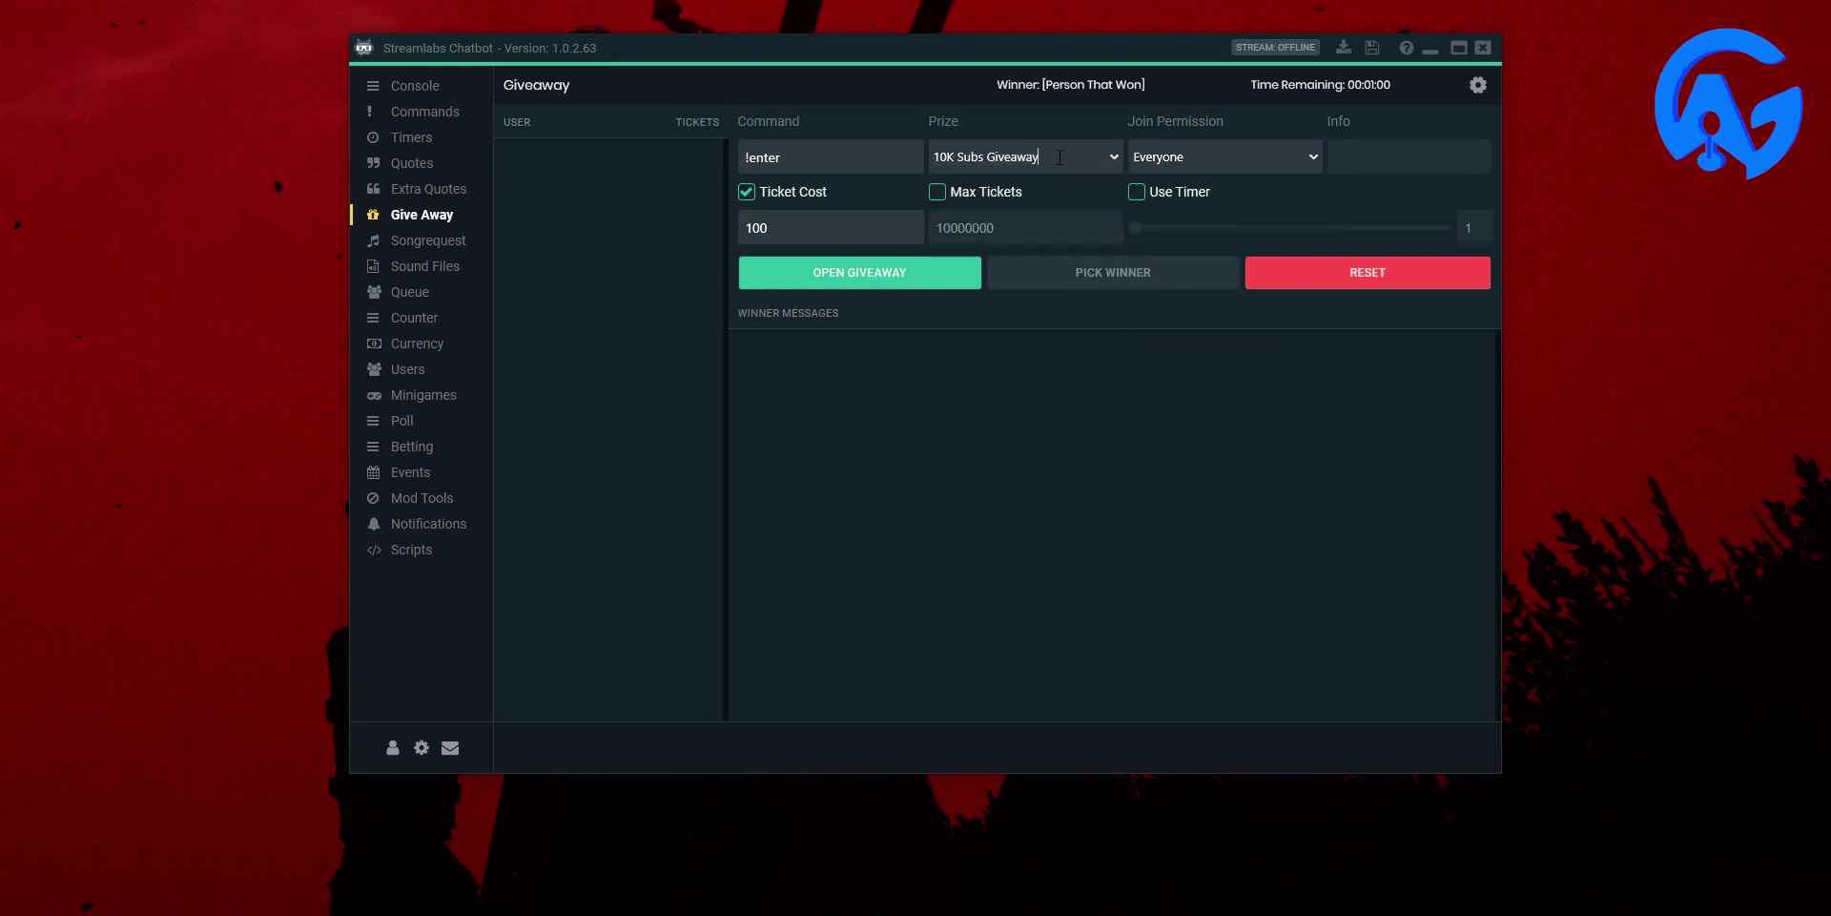
left_click(810, 158)
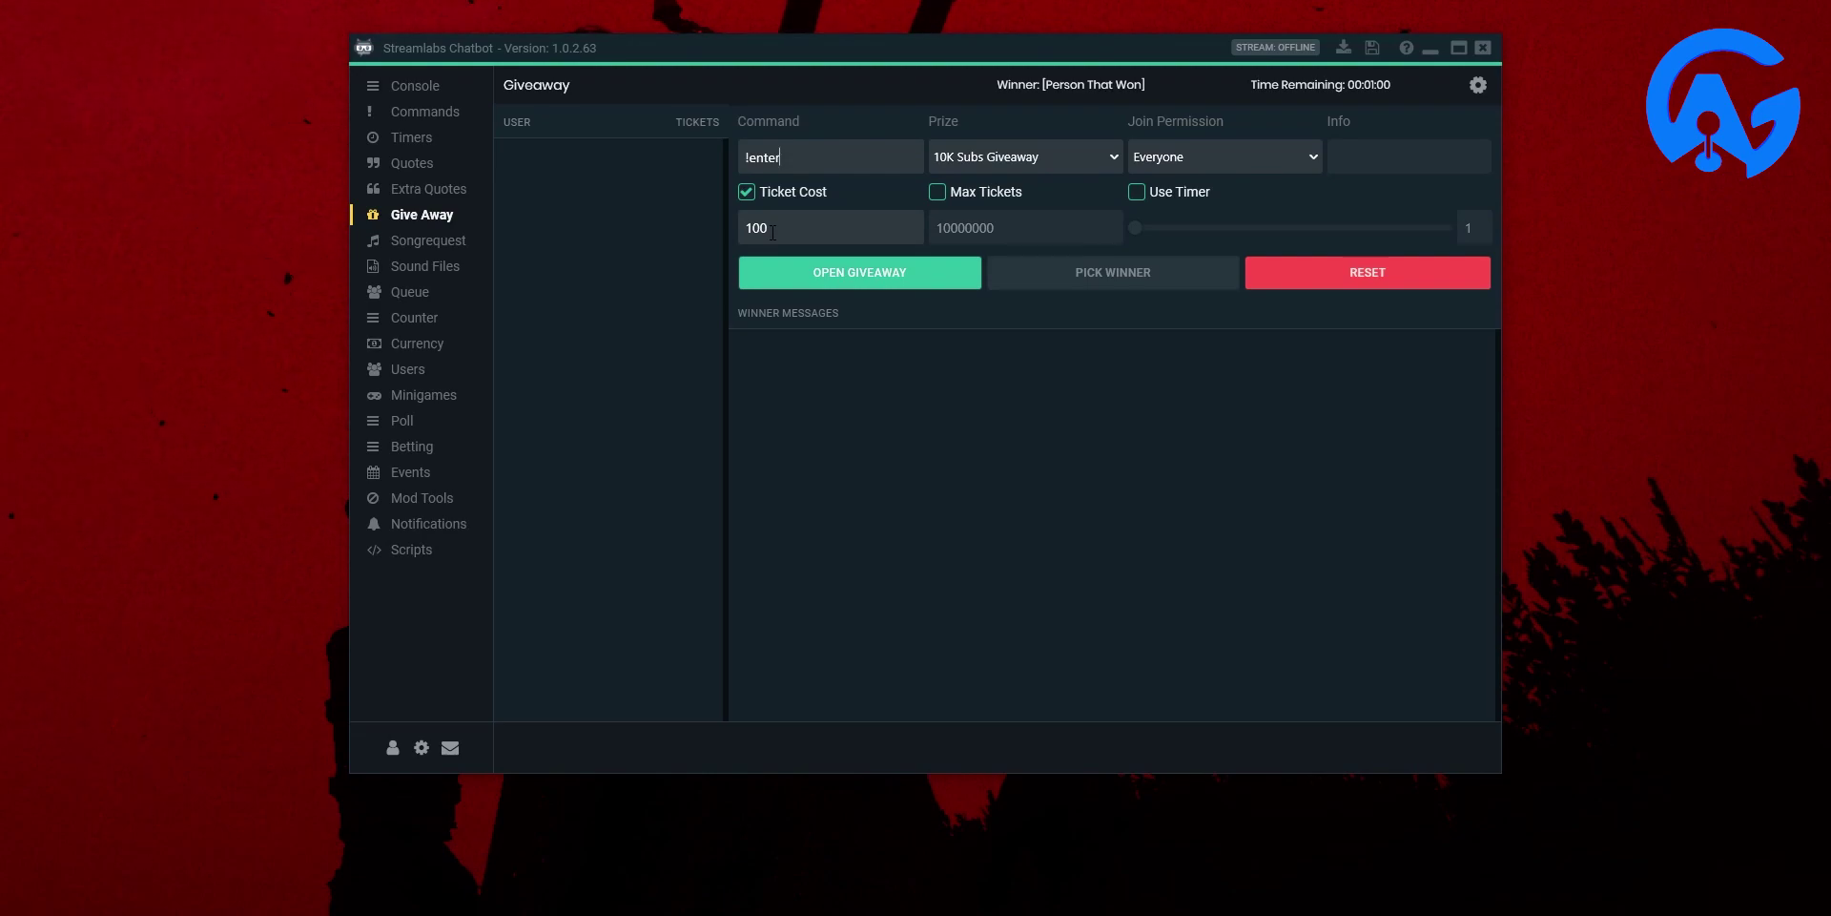
double_click(773, 231)
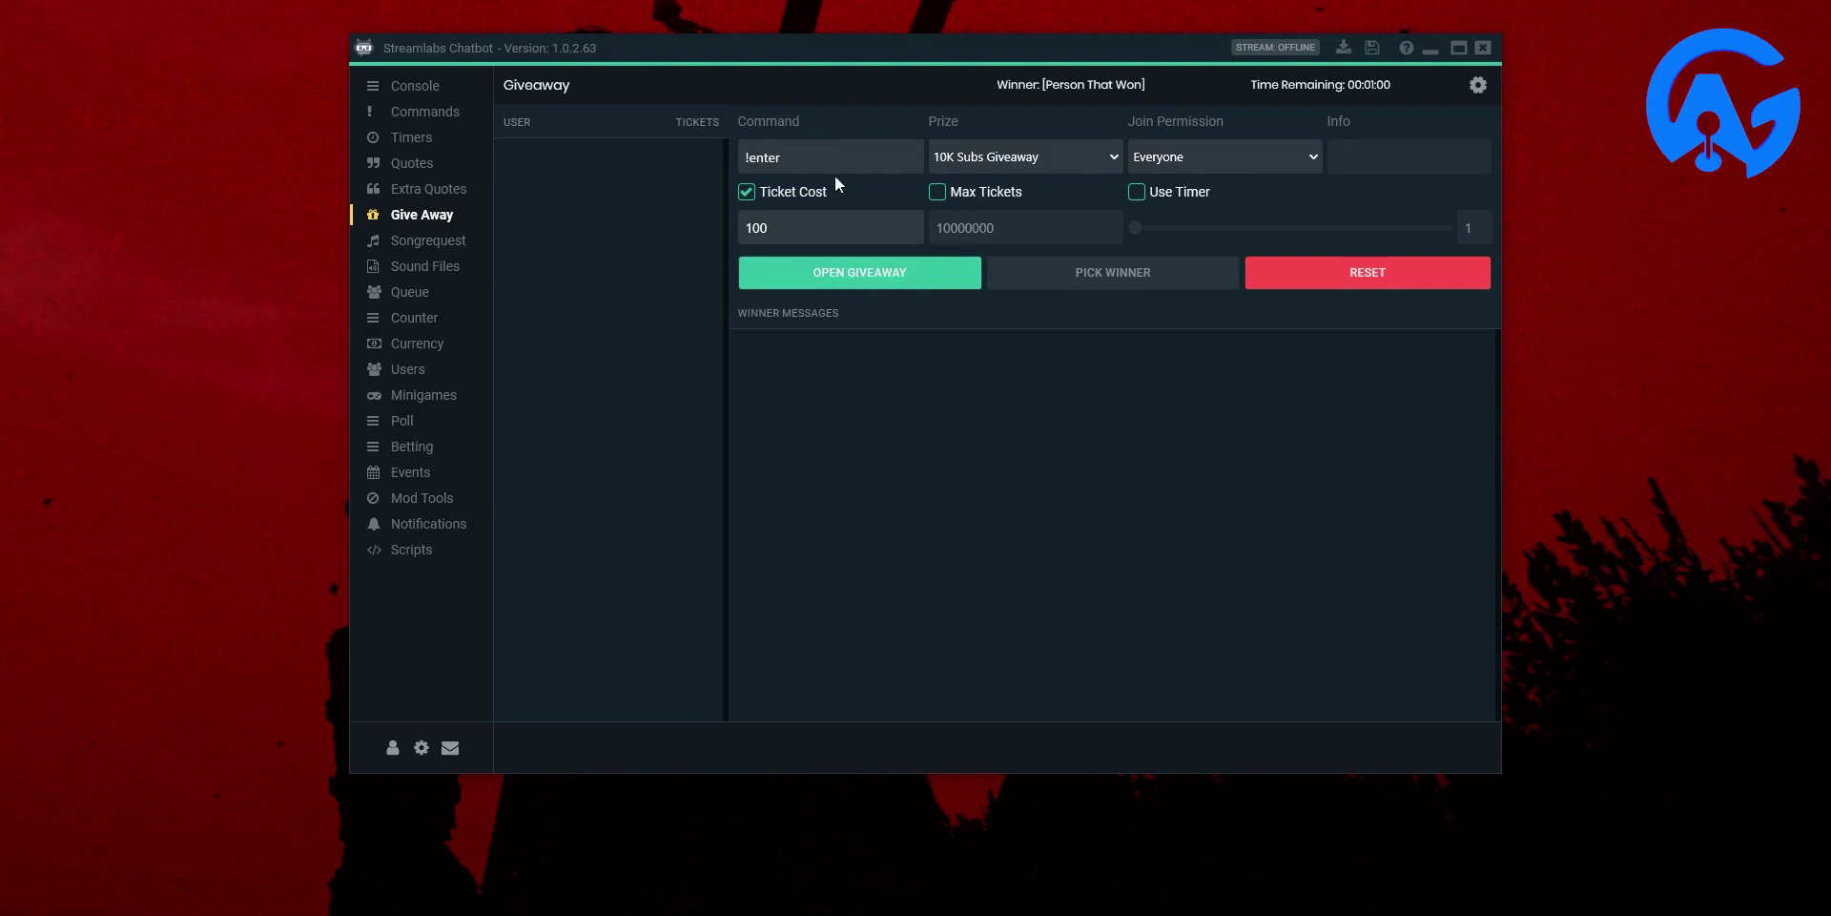
double_click(744, 157)
Open the giveaway for entries and reset it.
left_click(930, 279)
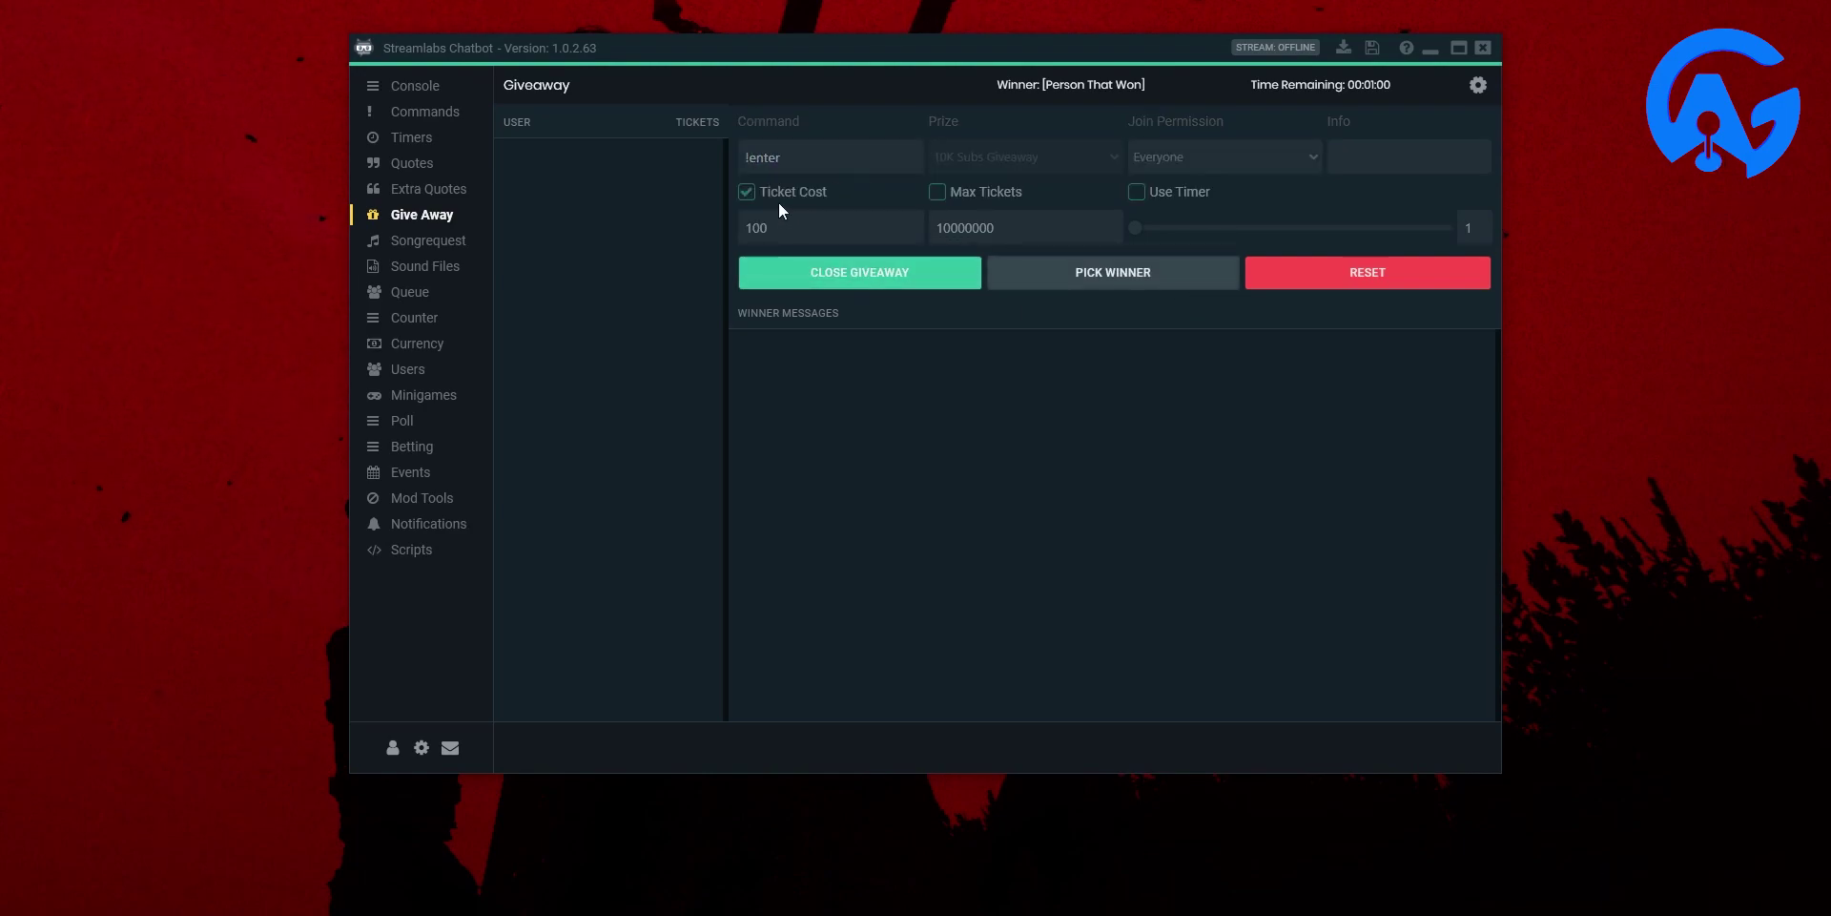
left_click(1302, 278)
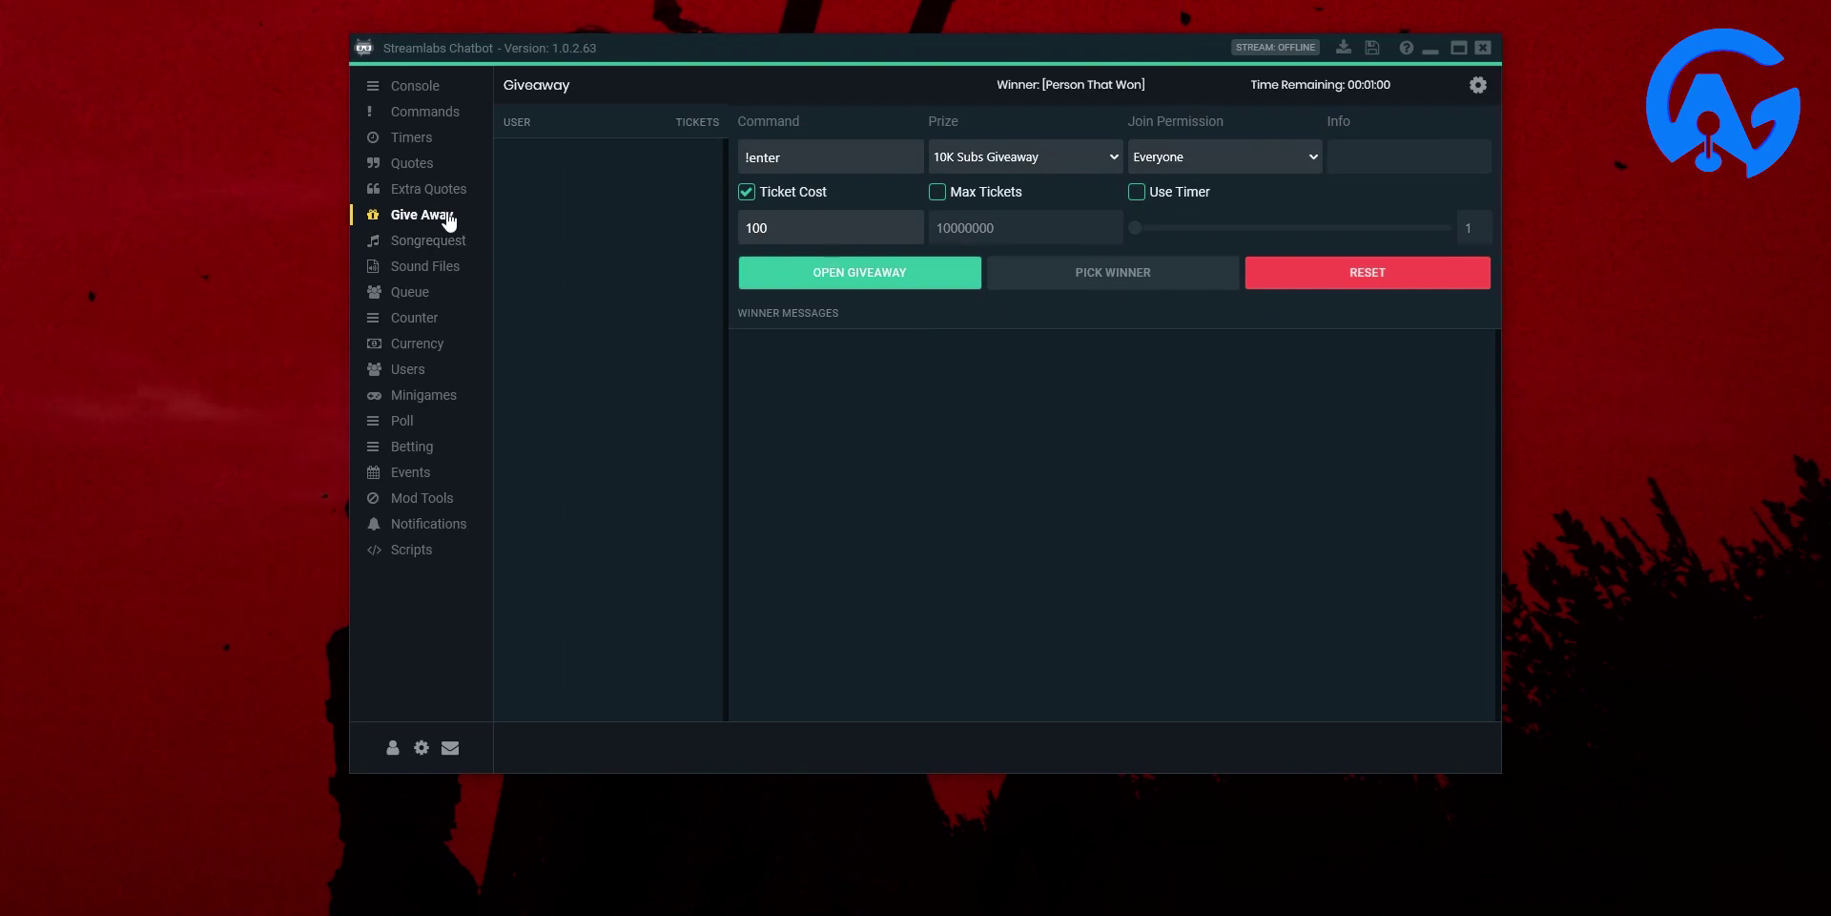
key("Tab")
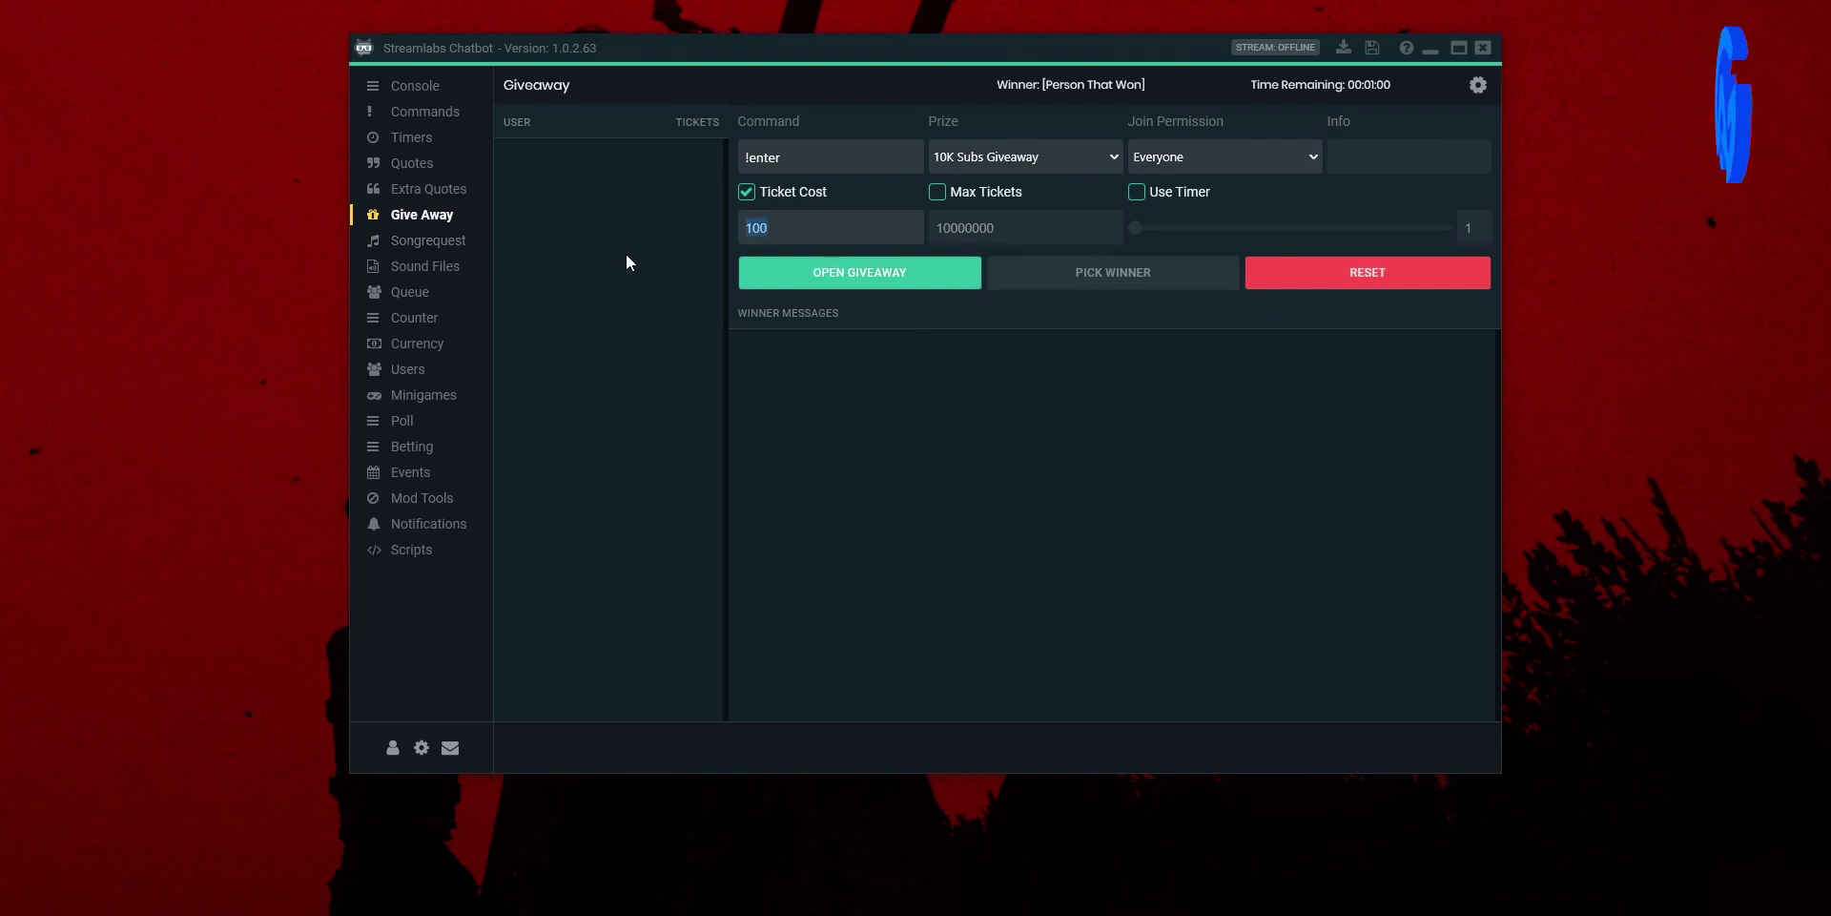
Look at the Songrequest feature with its YouTube player and at the Sound Files list.
left_click(434, 244)
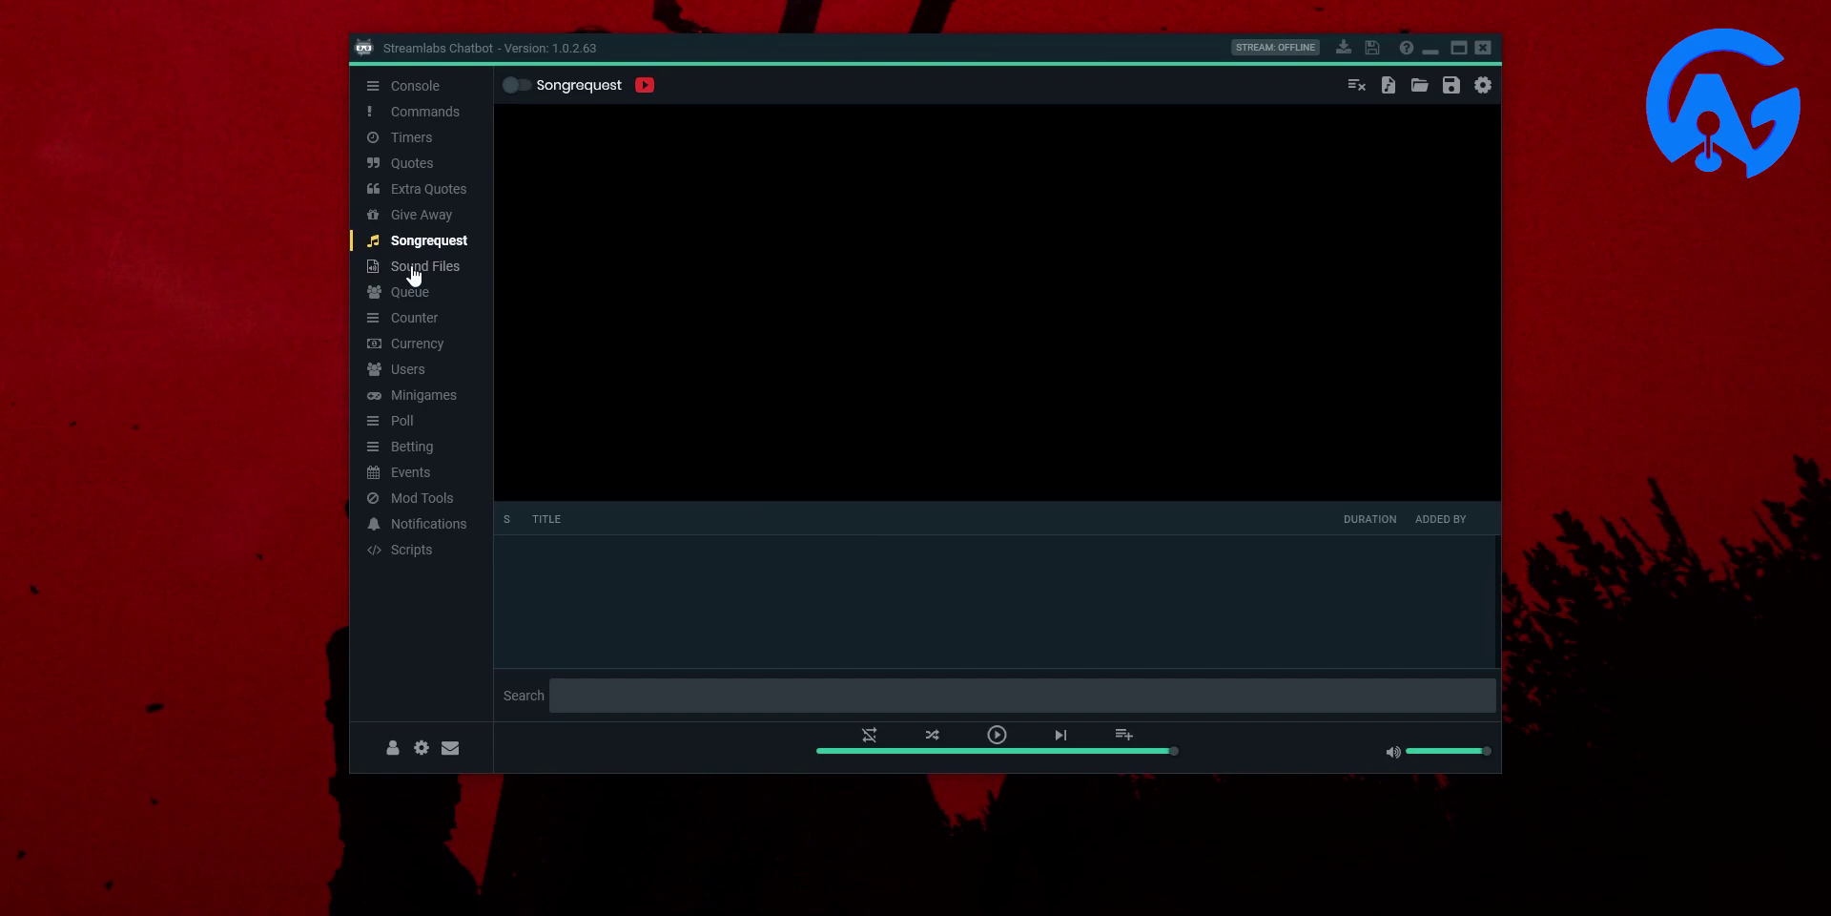
left_click(645, 85)
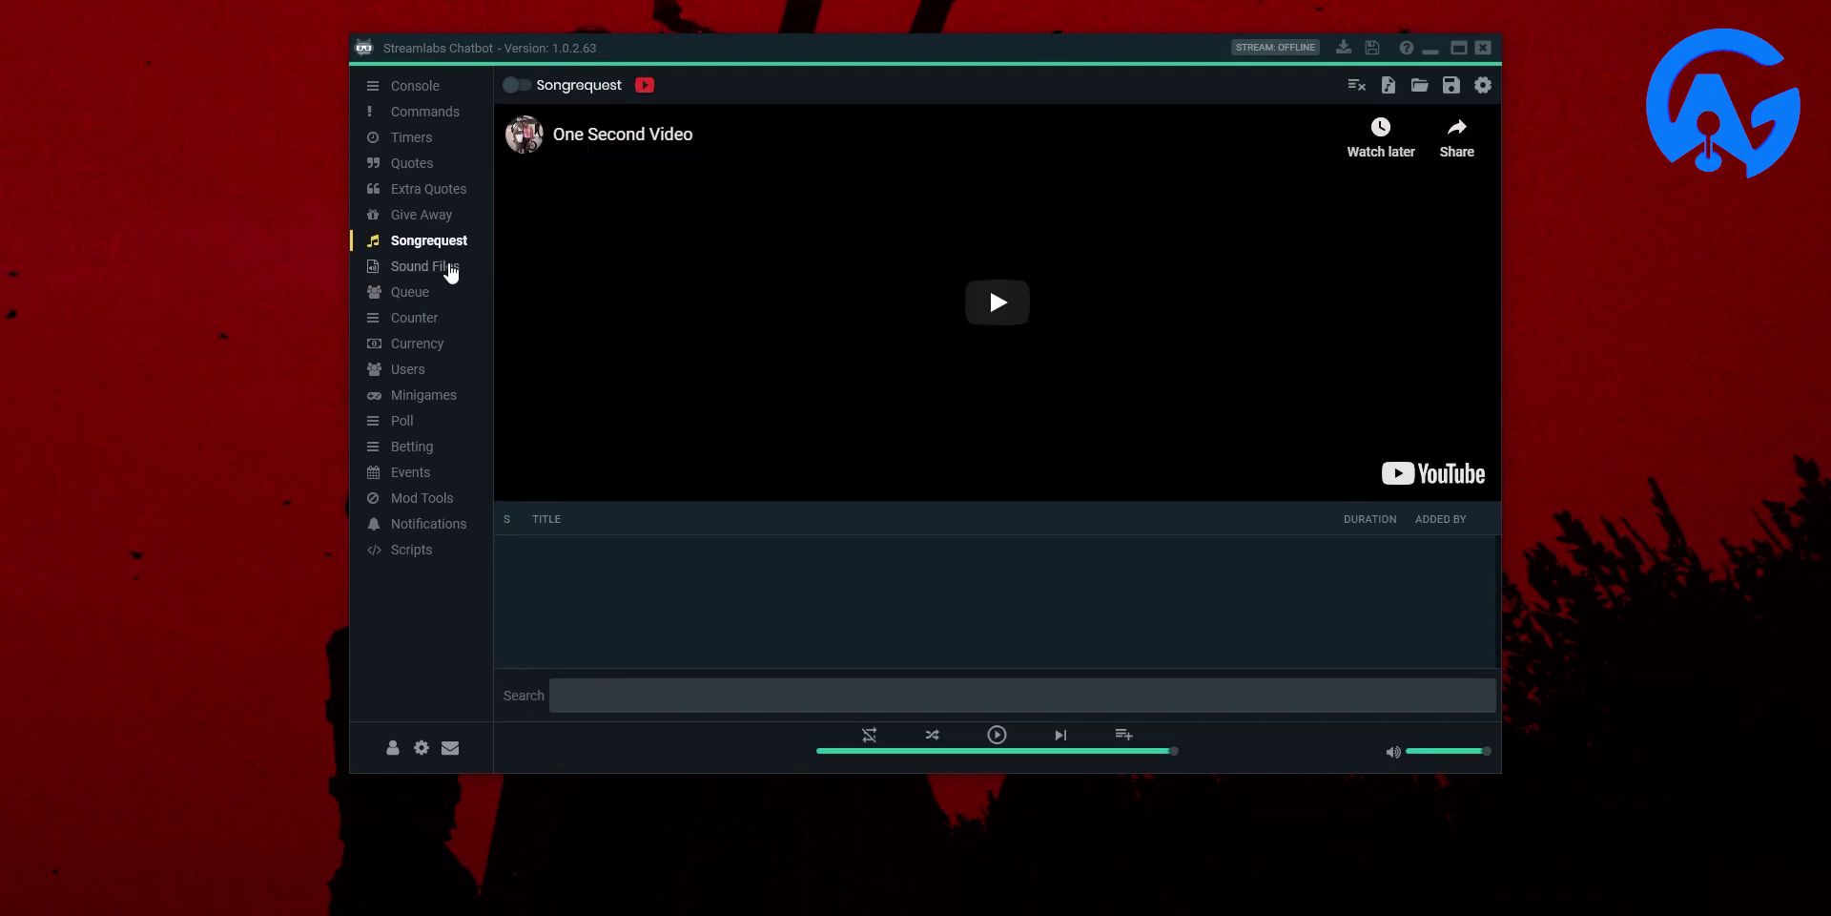
left_click(451, 271)
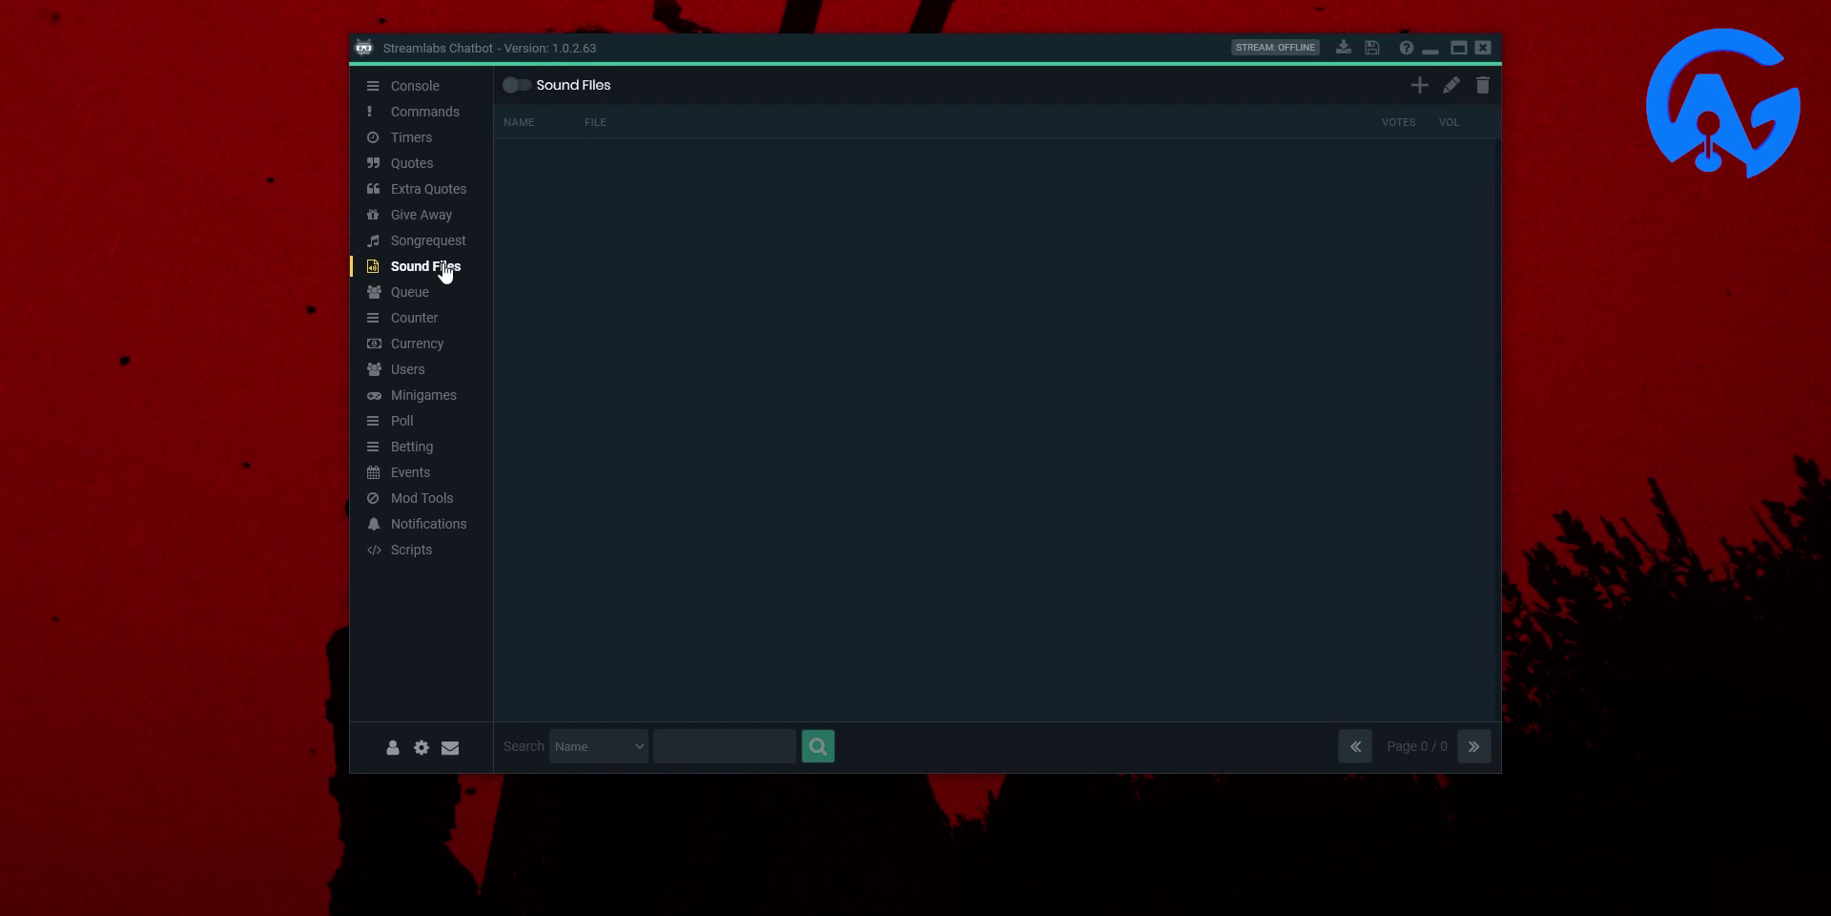
Review the Play Game queue's join command and cost, and try opening and closing the queue.
left_click(420, 291)
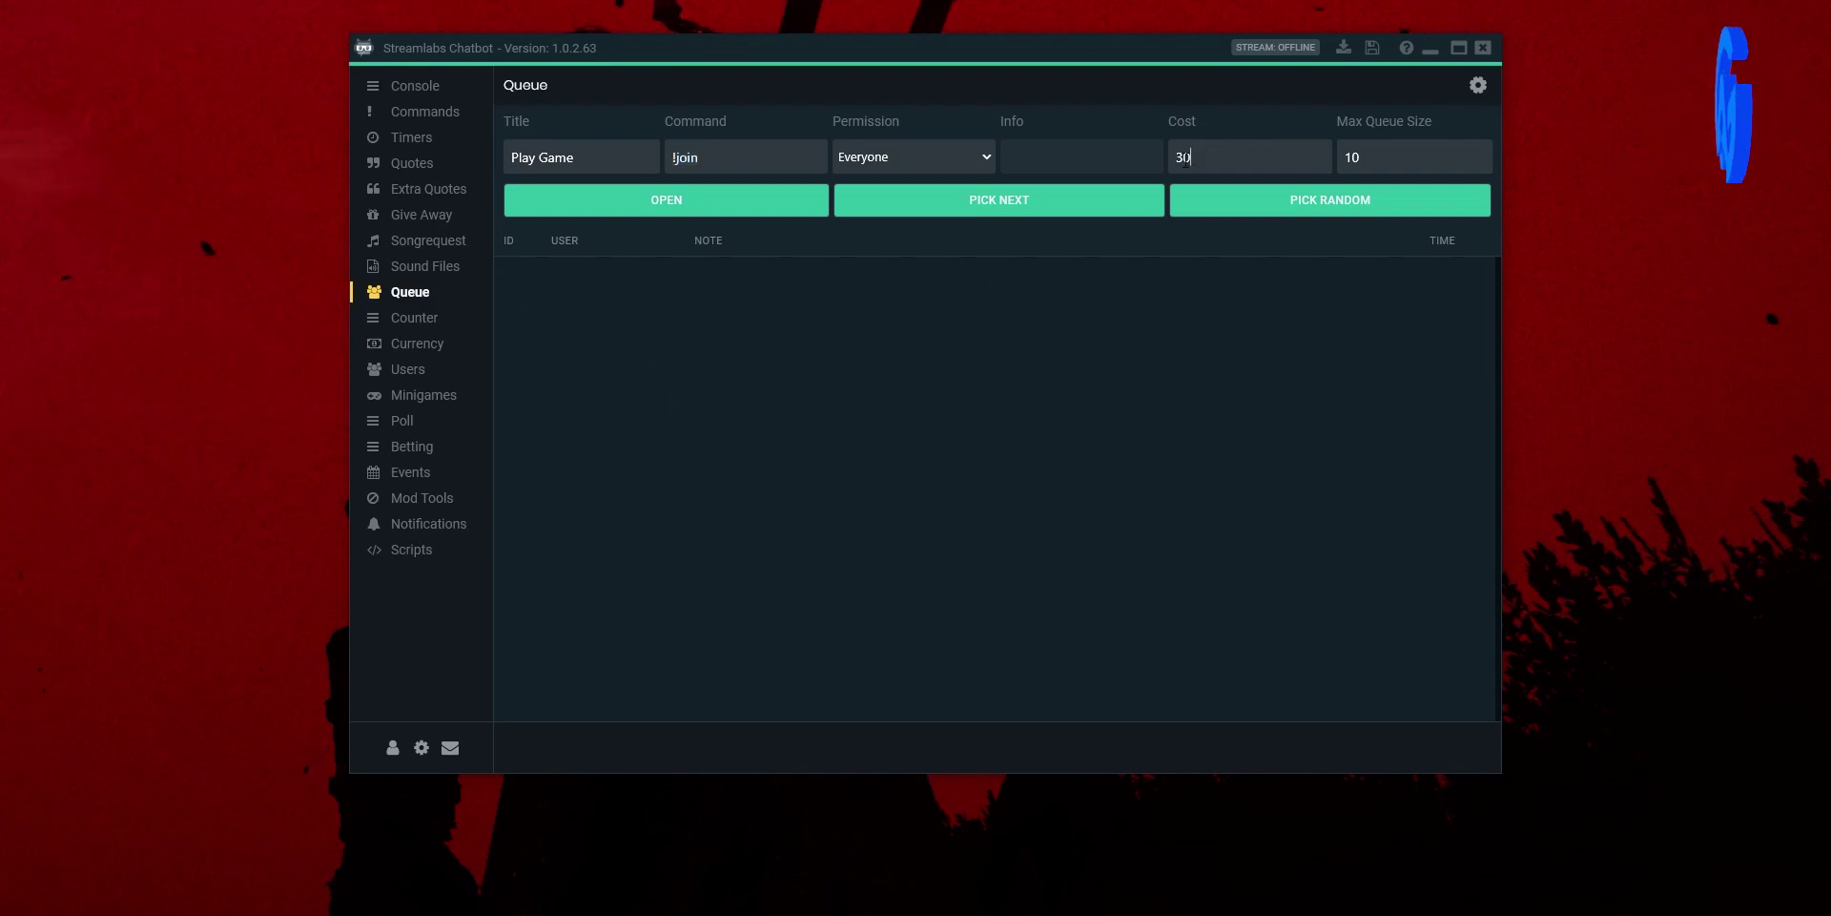
left_click(1200, 156)
left_click_drag(1199, 157, 1184, 151)
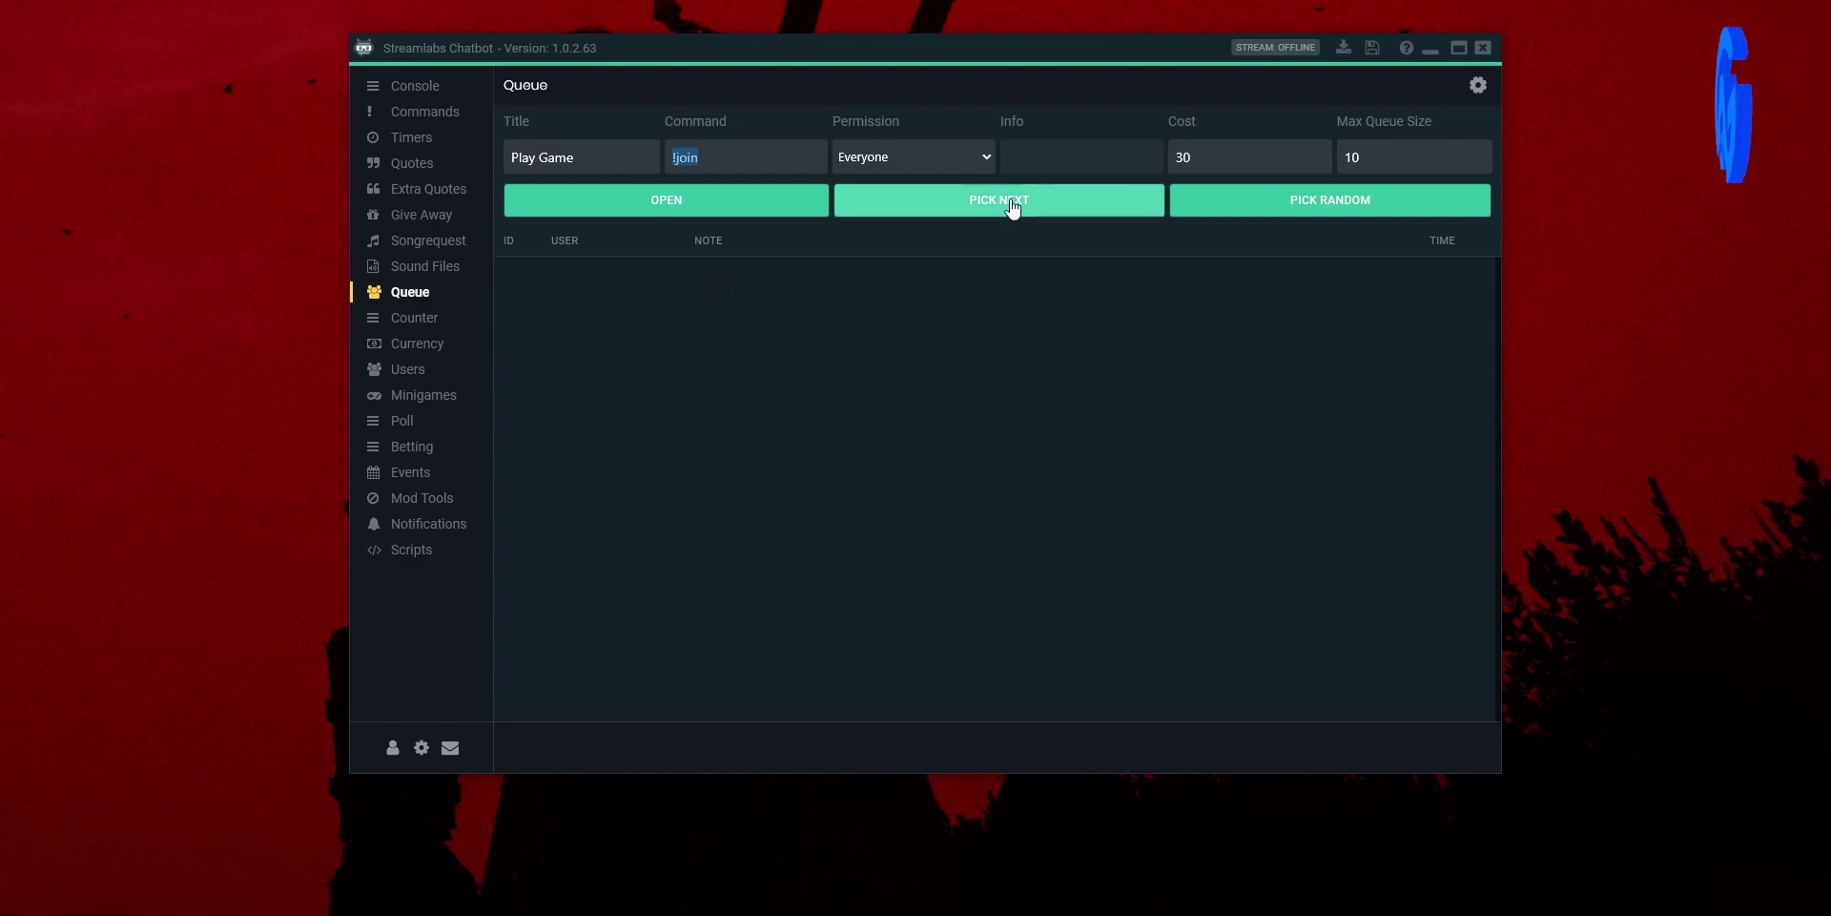
left_click(742, 204)
left_click(720, 200)
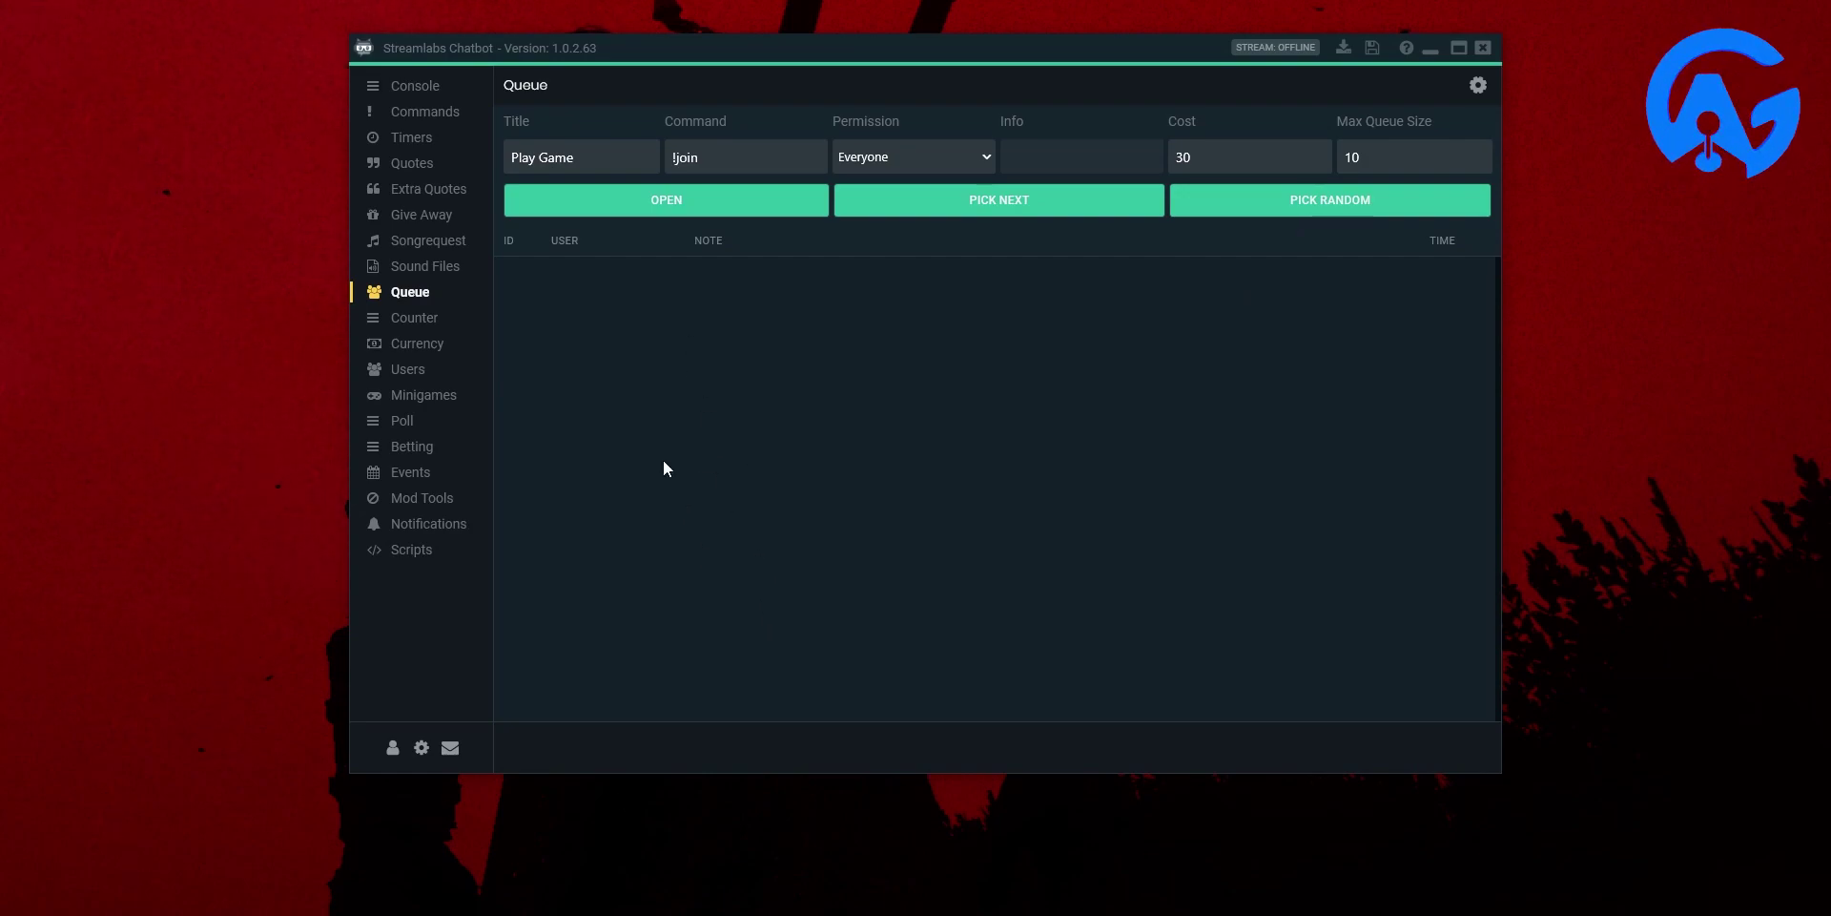
Examine the chat counter's trigger command and its message template.
left_click(427, 325)
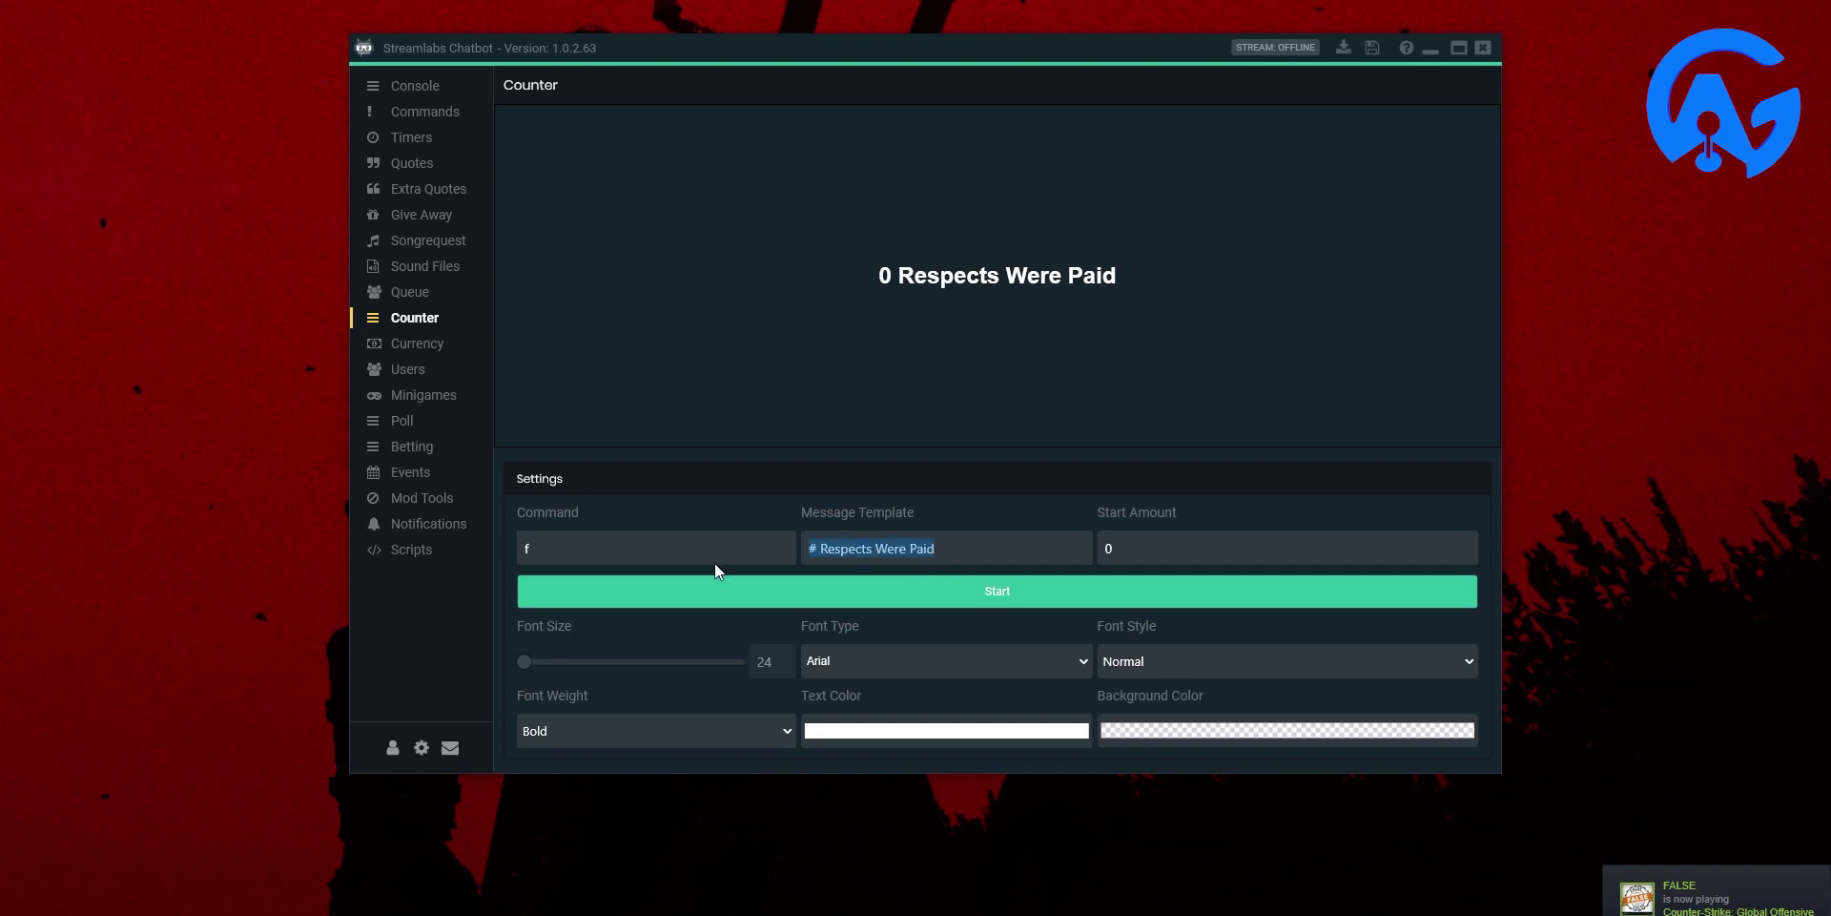
left_click(848, 548)
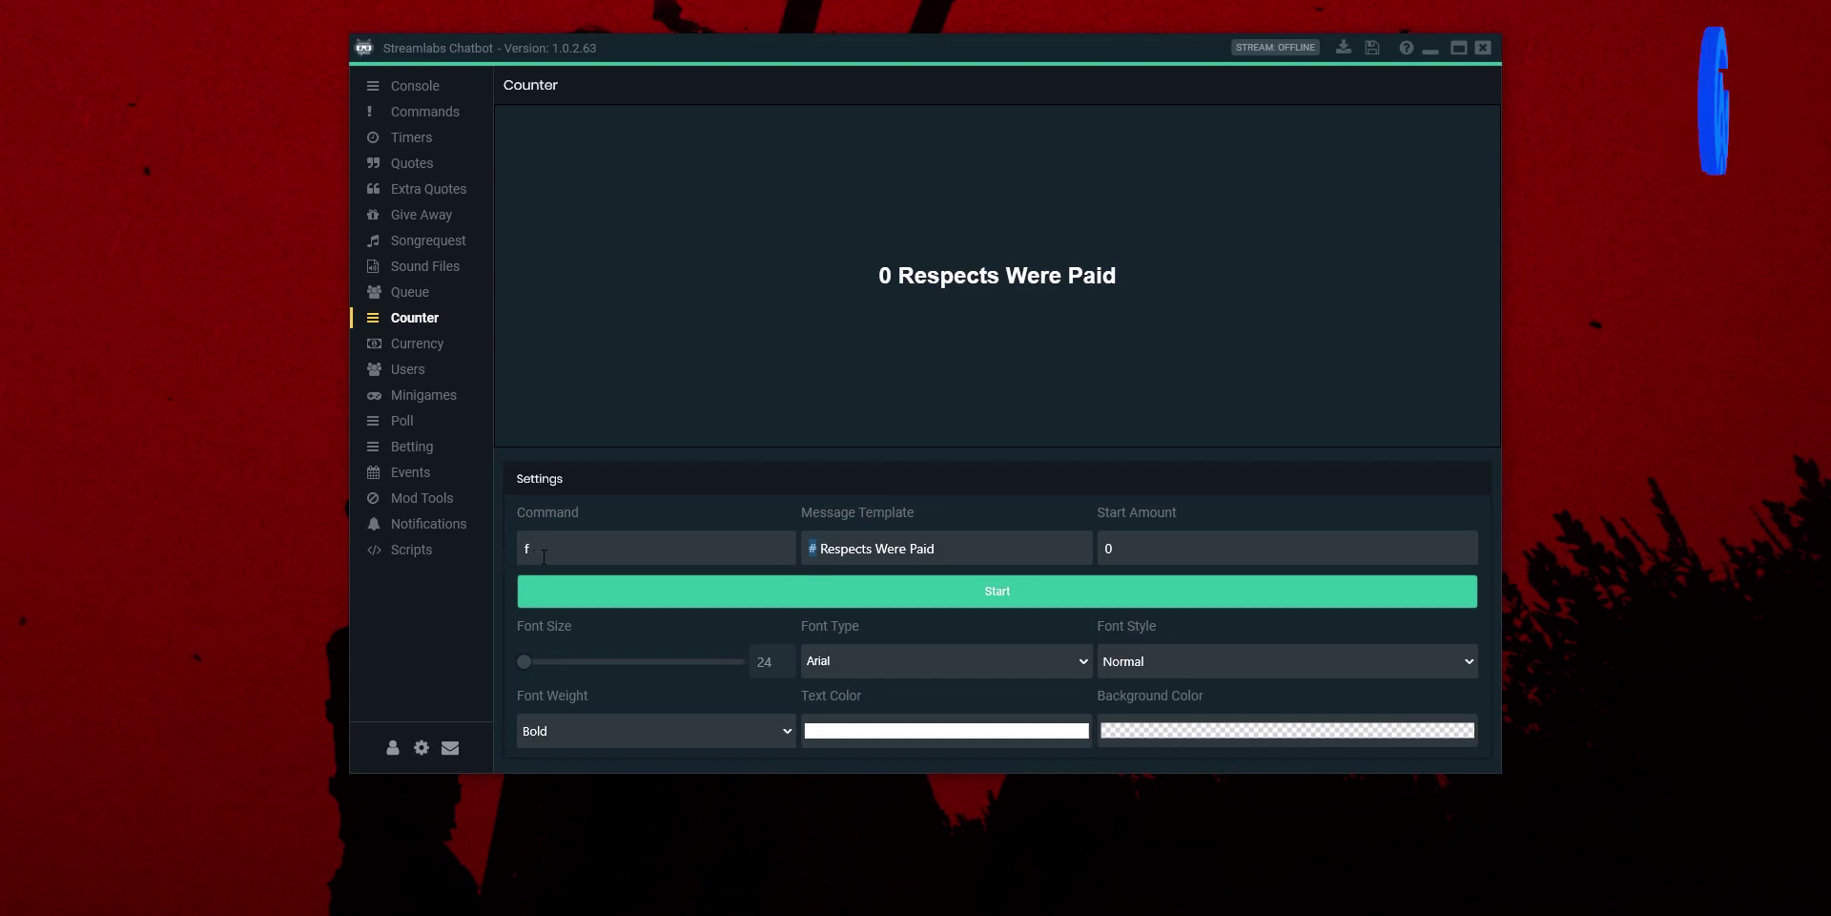
key("shift+Tab")
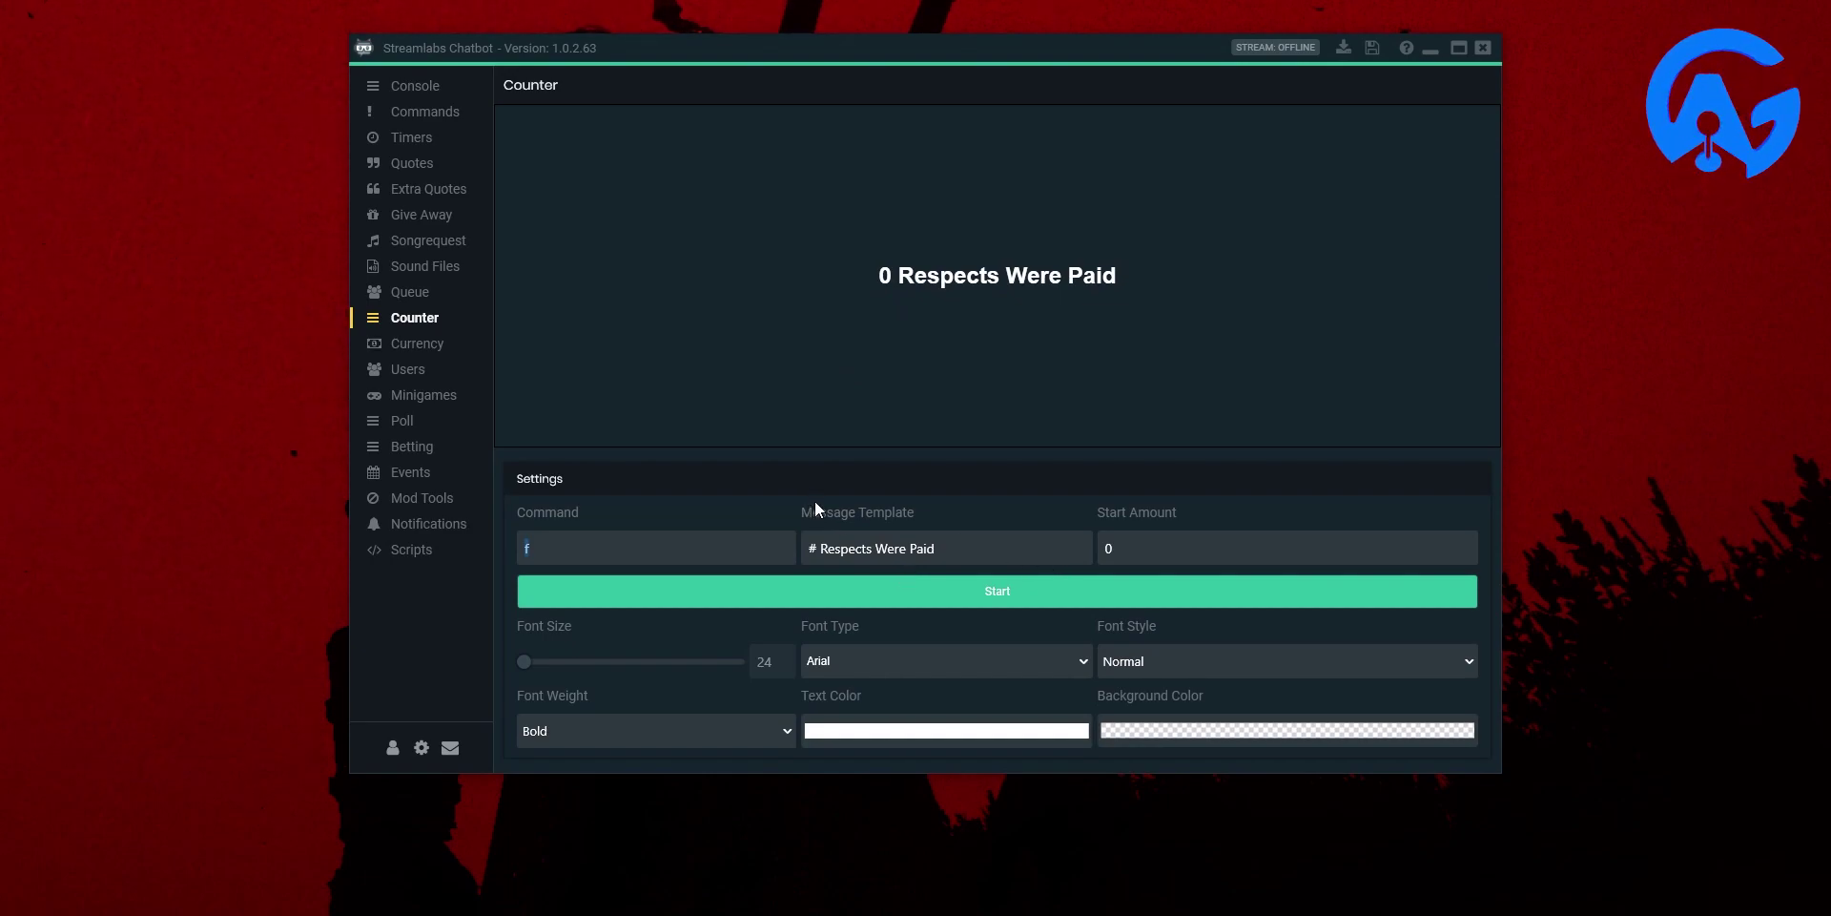
triple_click(968, 546)
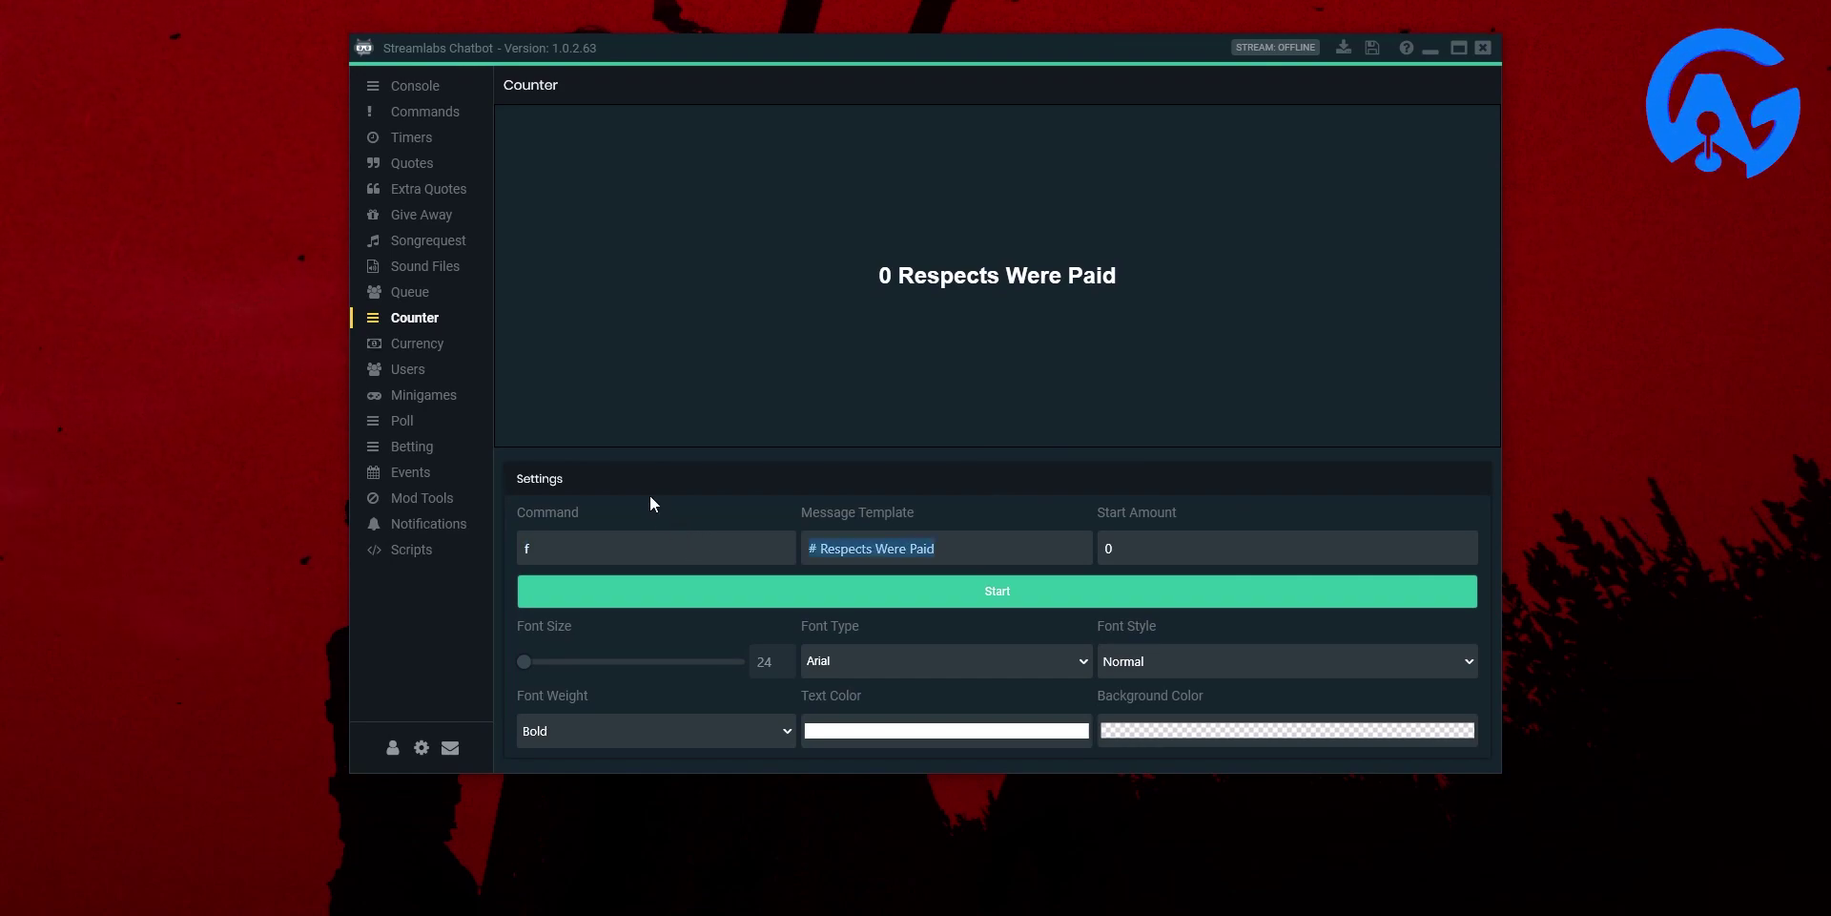
Look through the Currency list of viewers with their ranks, points and hours.
left_click(398, 348)
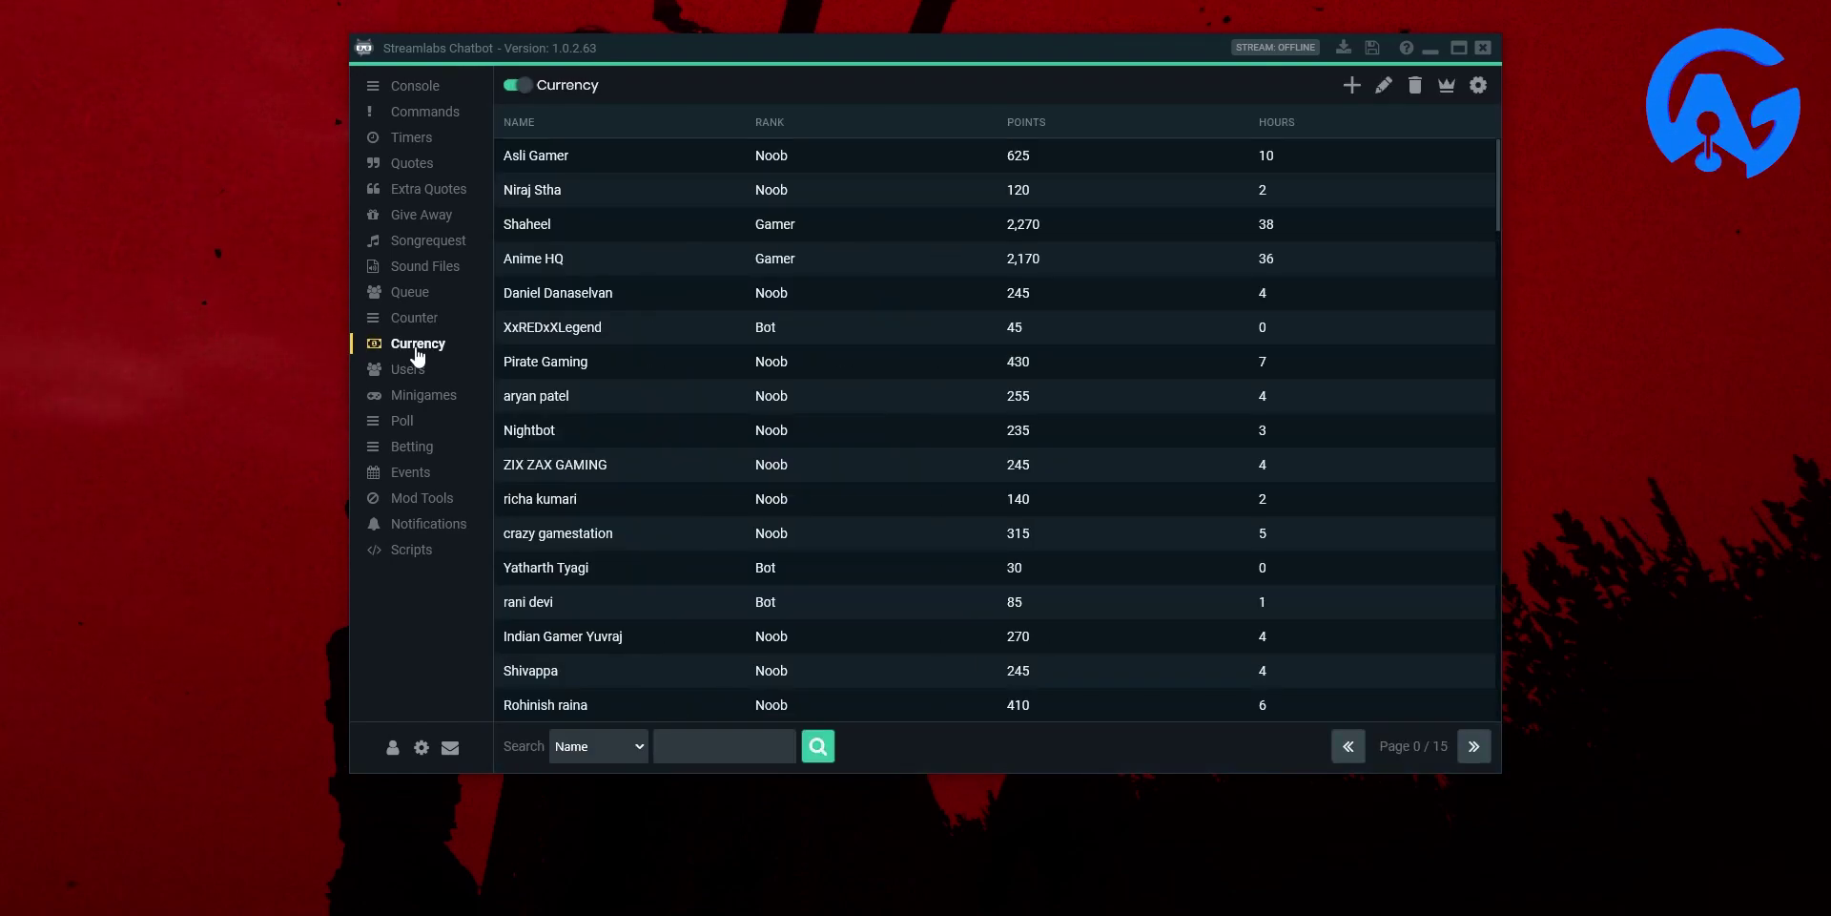
scroll(593, 369, "down", 3)
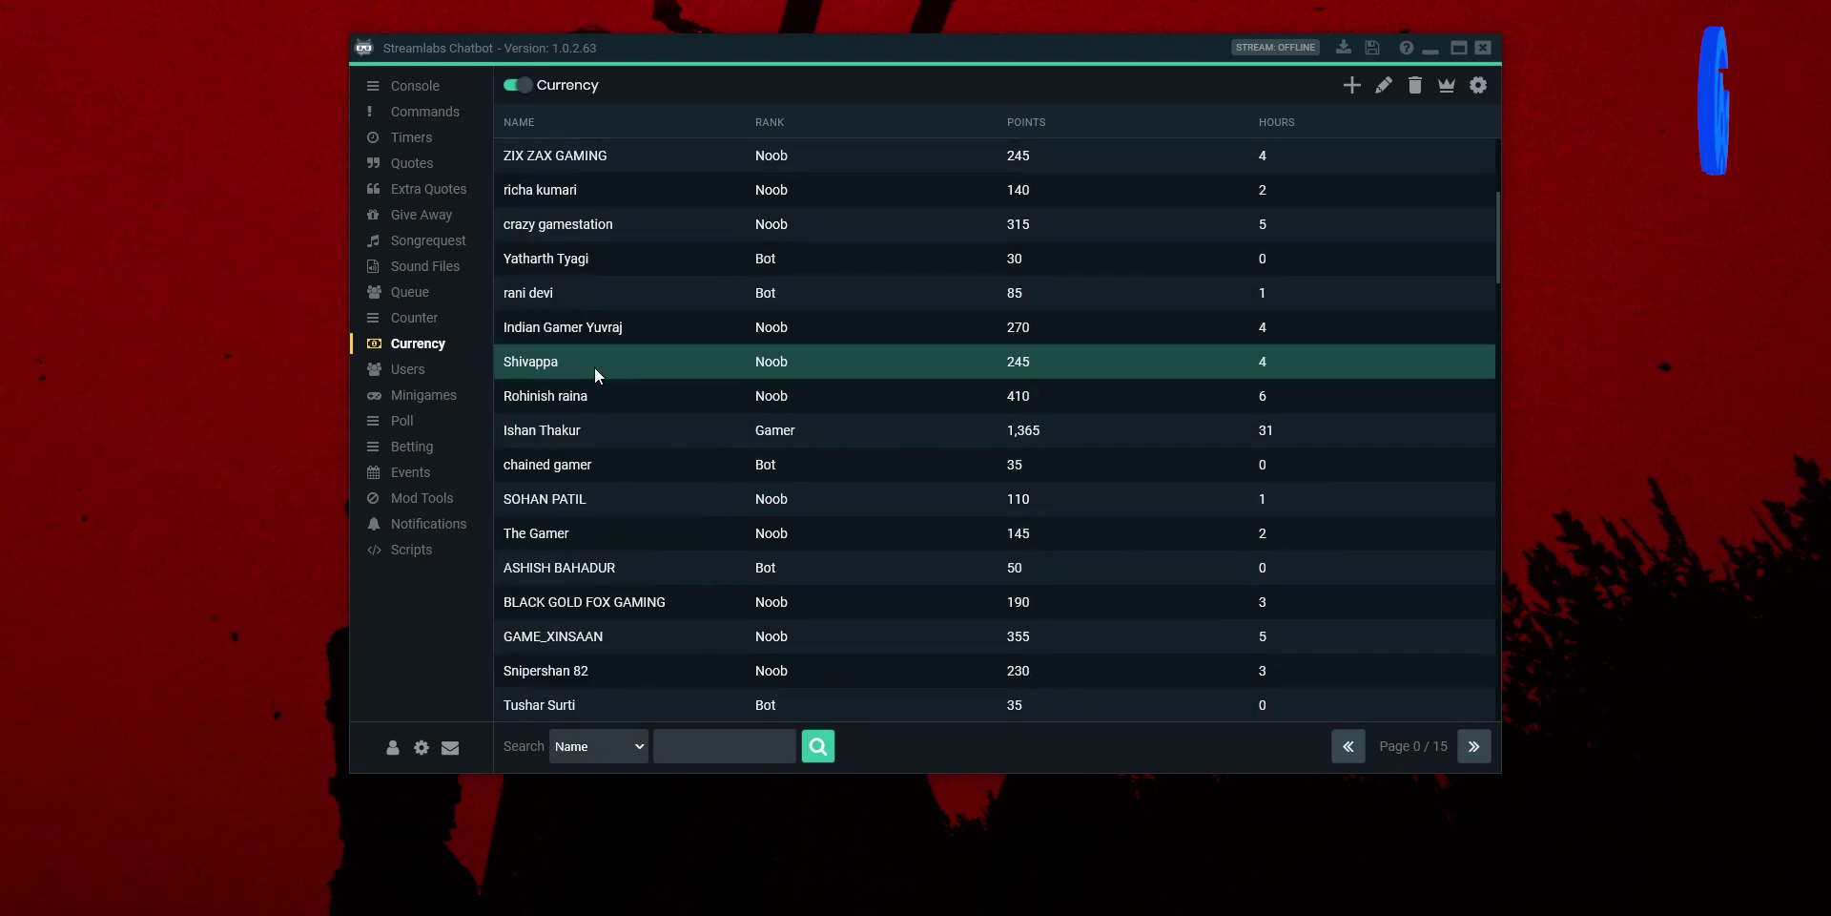
scroll(598, 372, "up", 3)
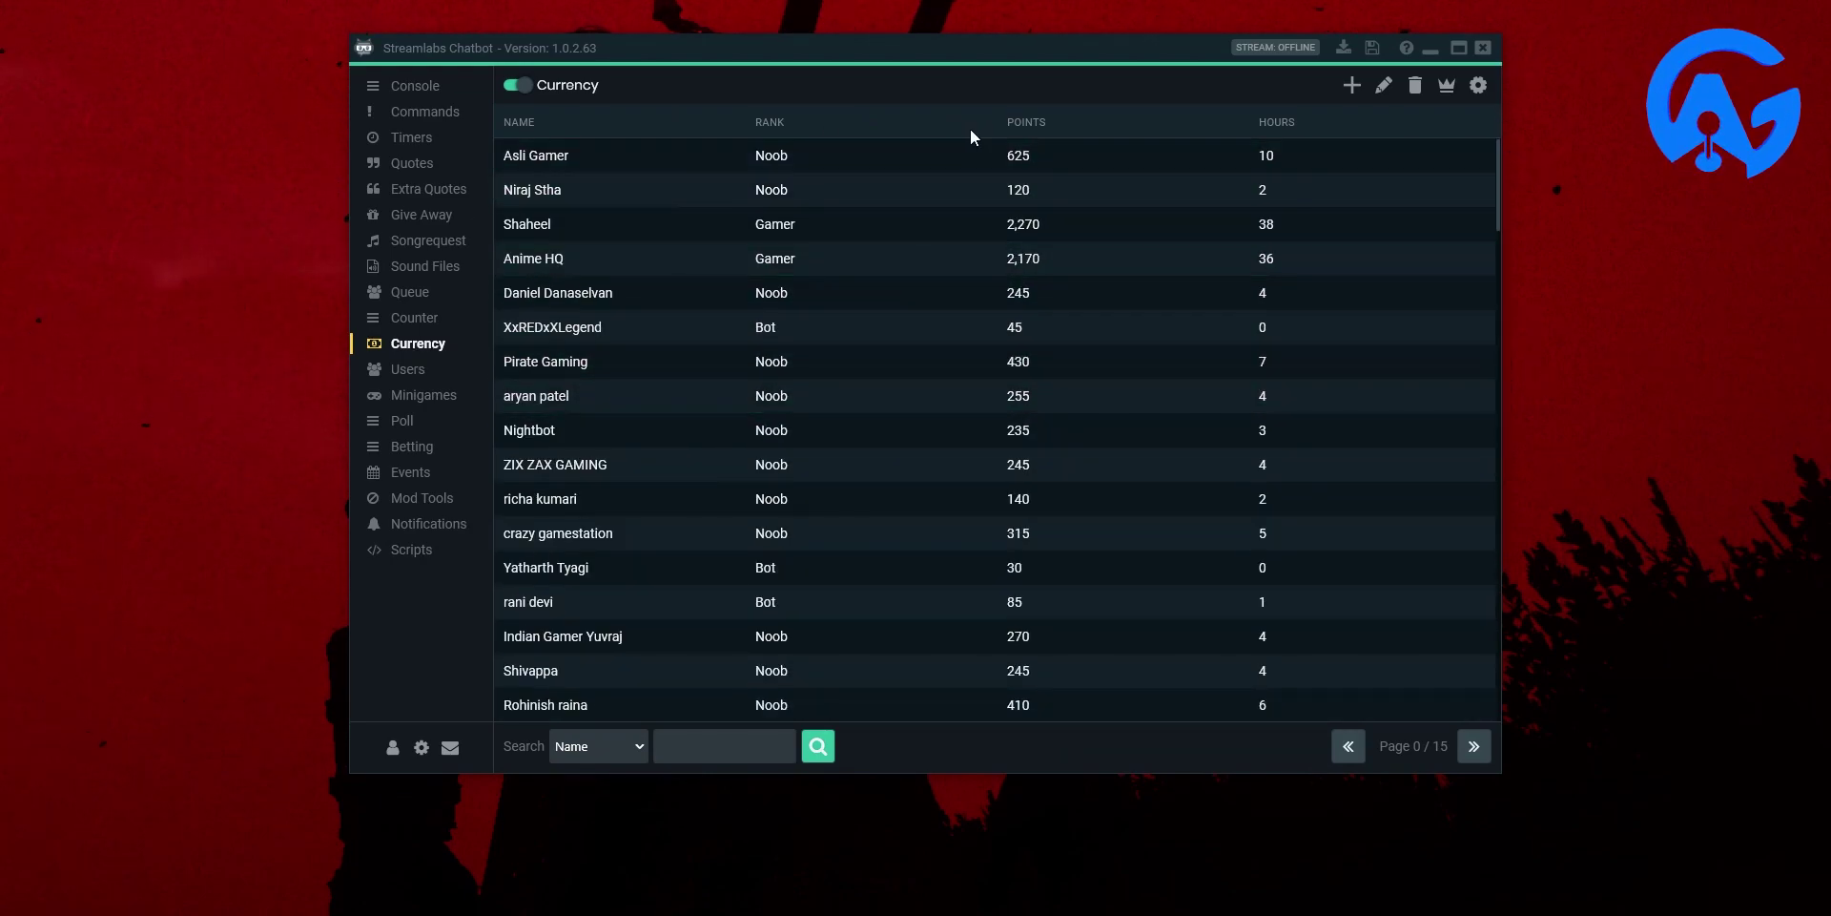
Sort the Currency list by highest points and by most hours to compare the leading viewers.
left_click(1028, 120)
left_click(1032, 120)
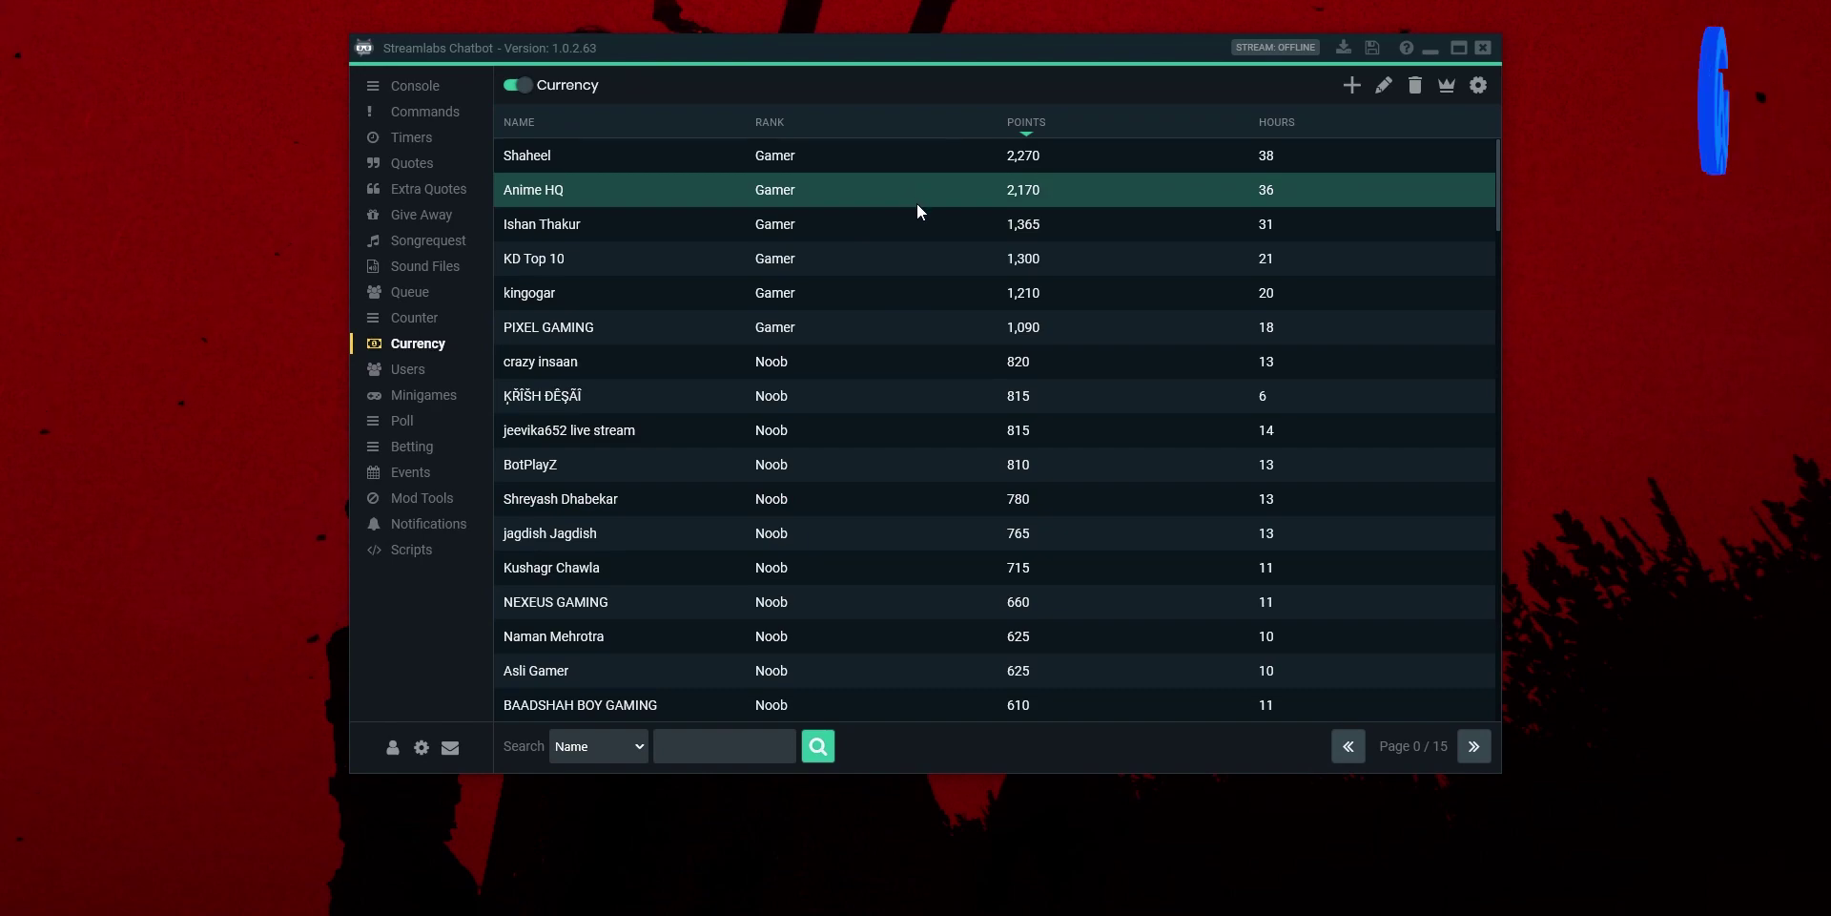
scroll(918, 204, "down", 4)
scroll(917, 203, "up", 4)
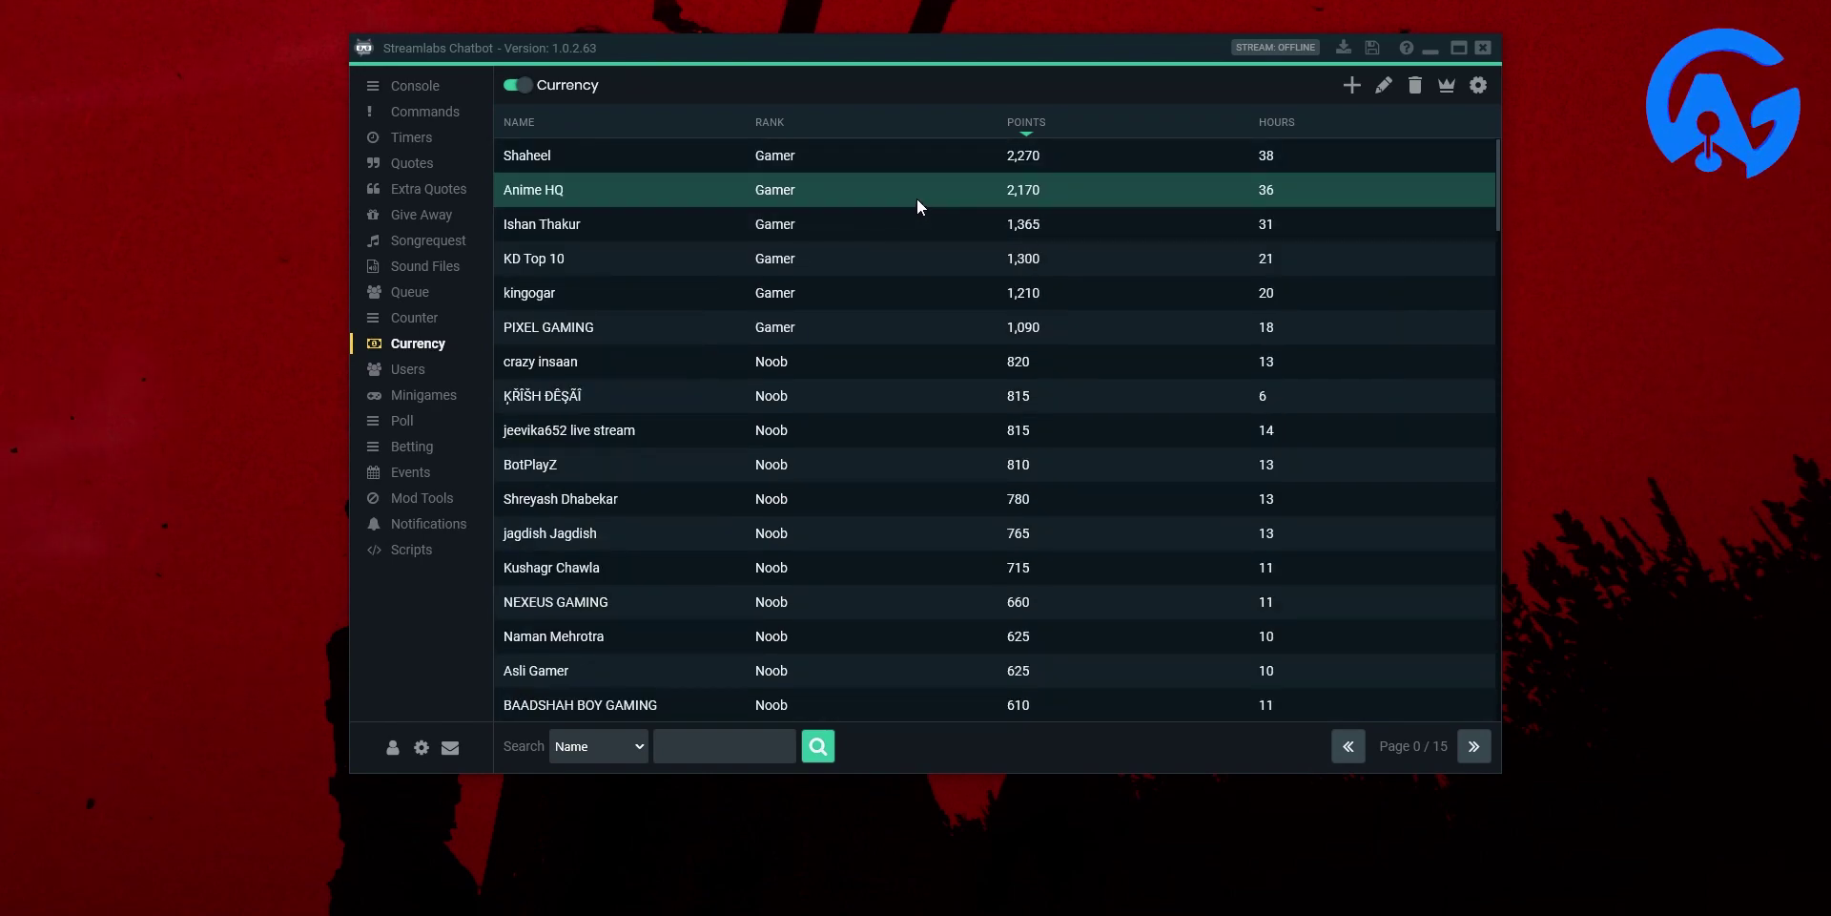
left_click(1276, 122)
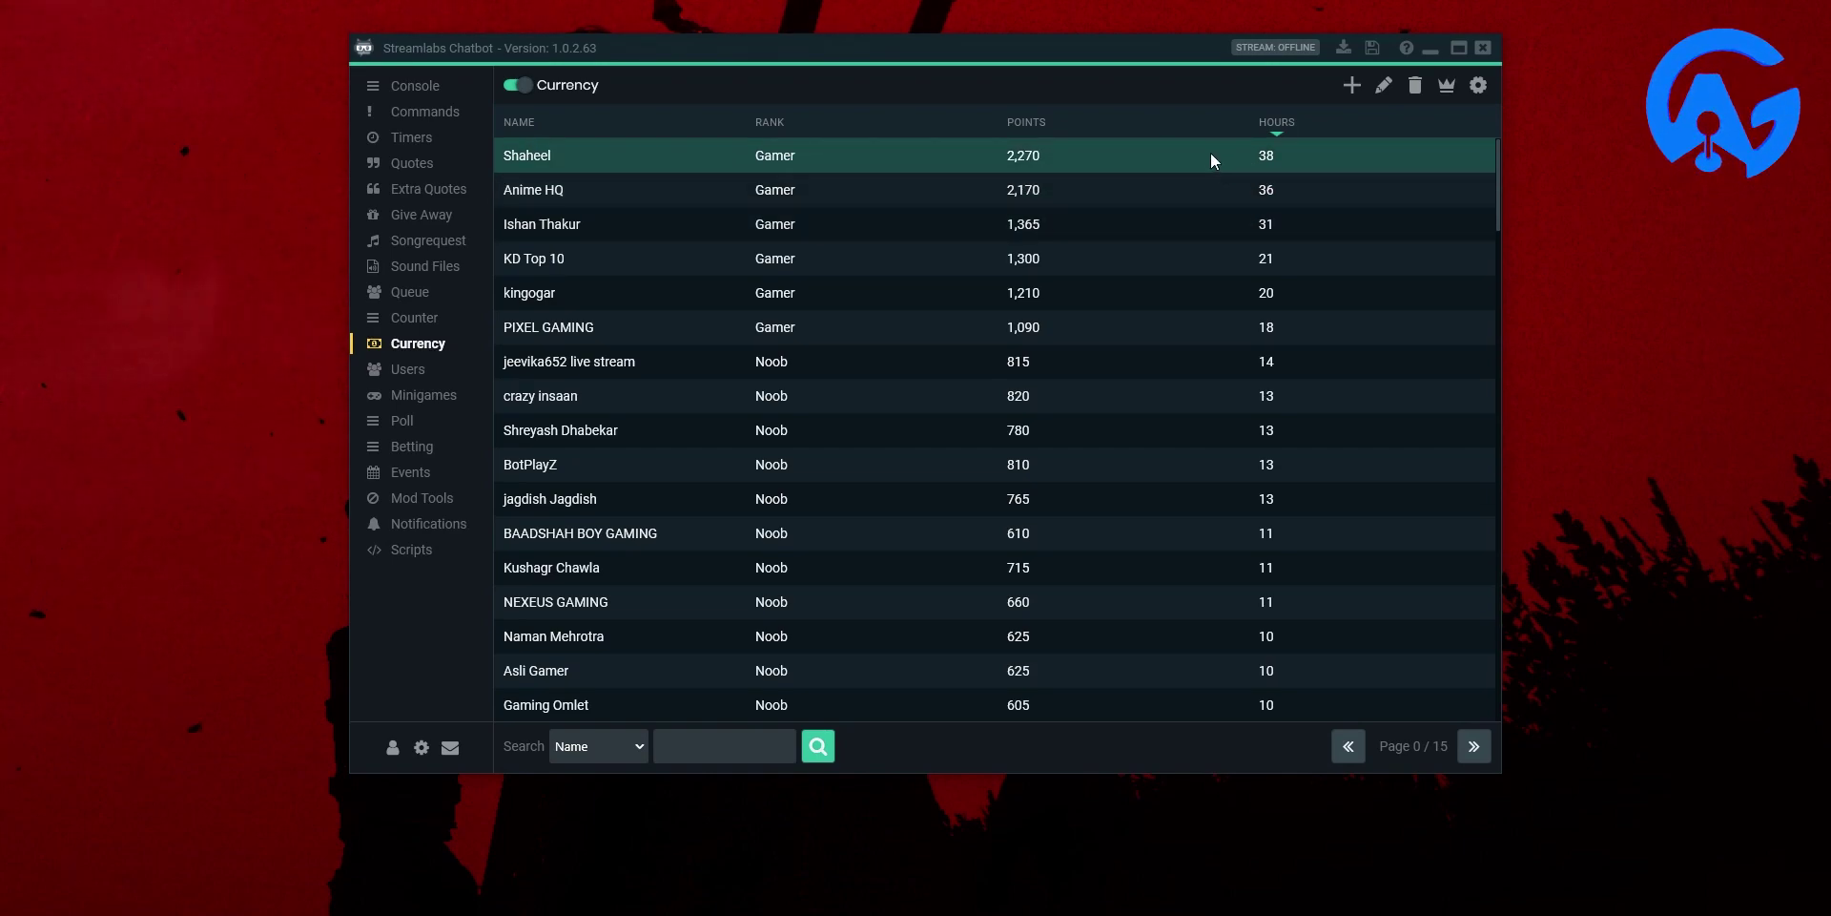
Sort the Currency list by rank in descending order and browse the viewers across the different ranks.
left_click(765, 122)
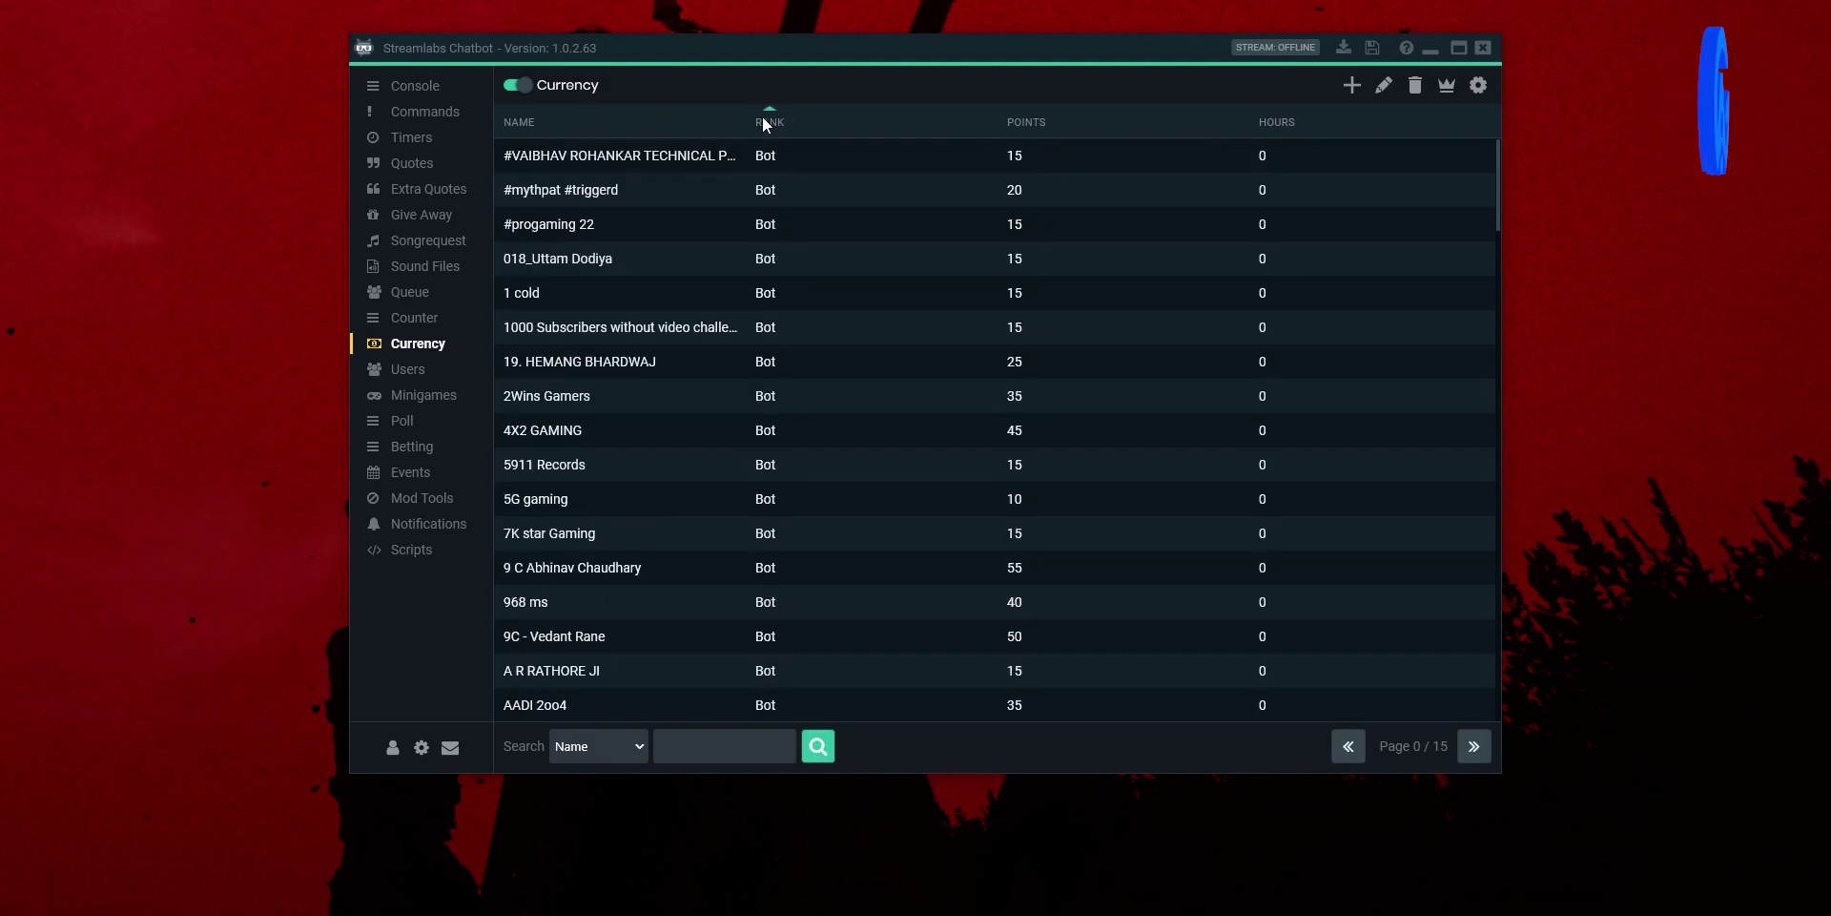
left_click(765, 123)
left_click(769, 122)
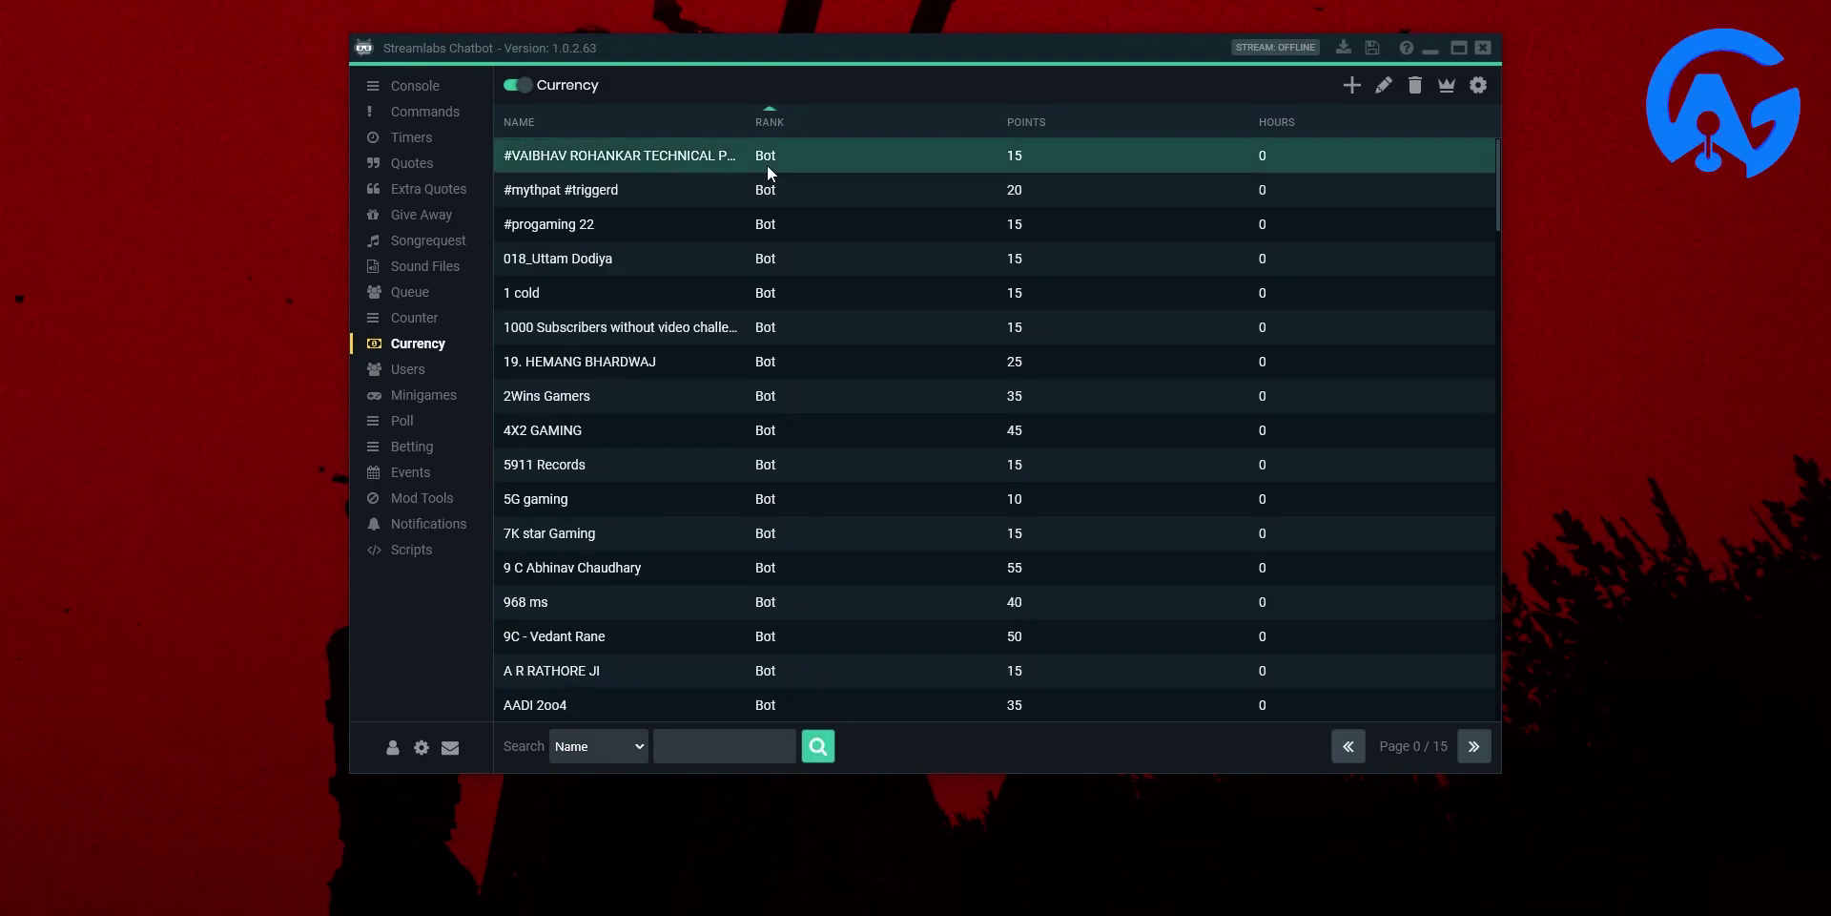
left_click(763, 119)
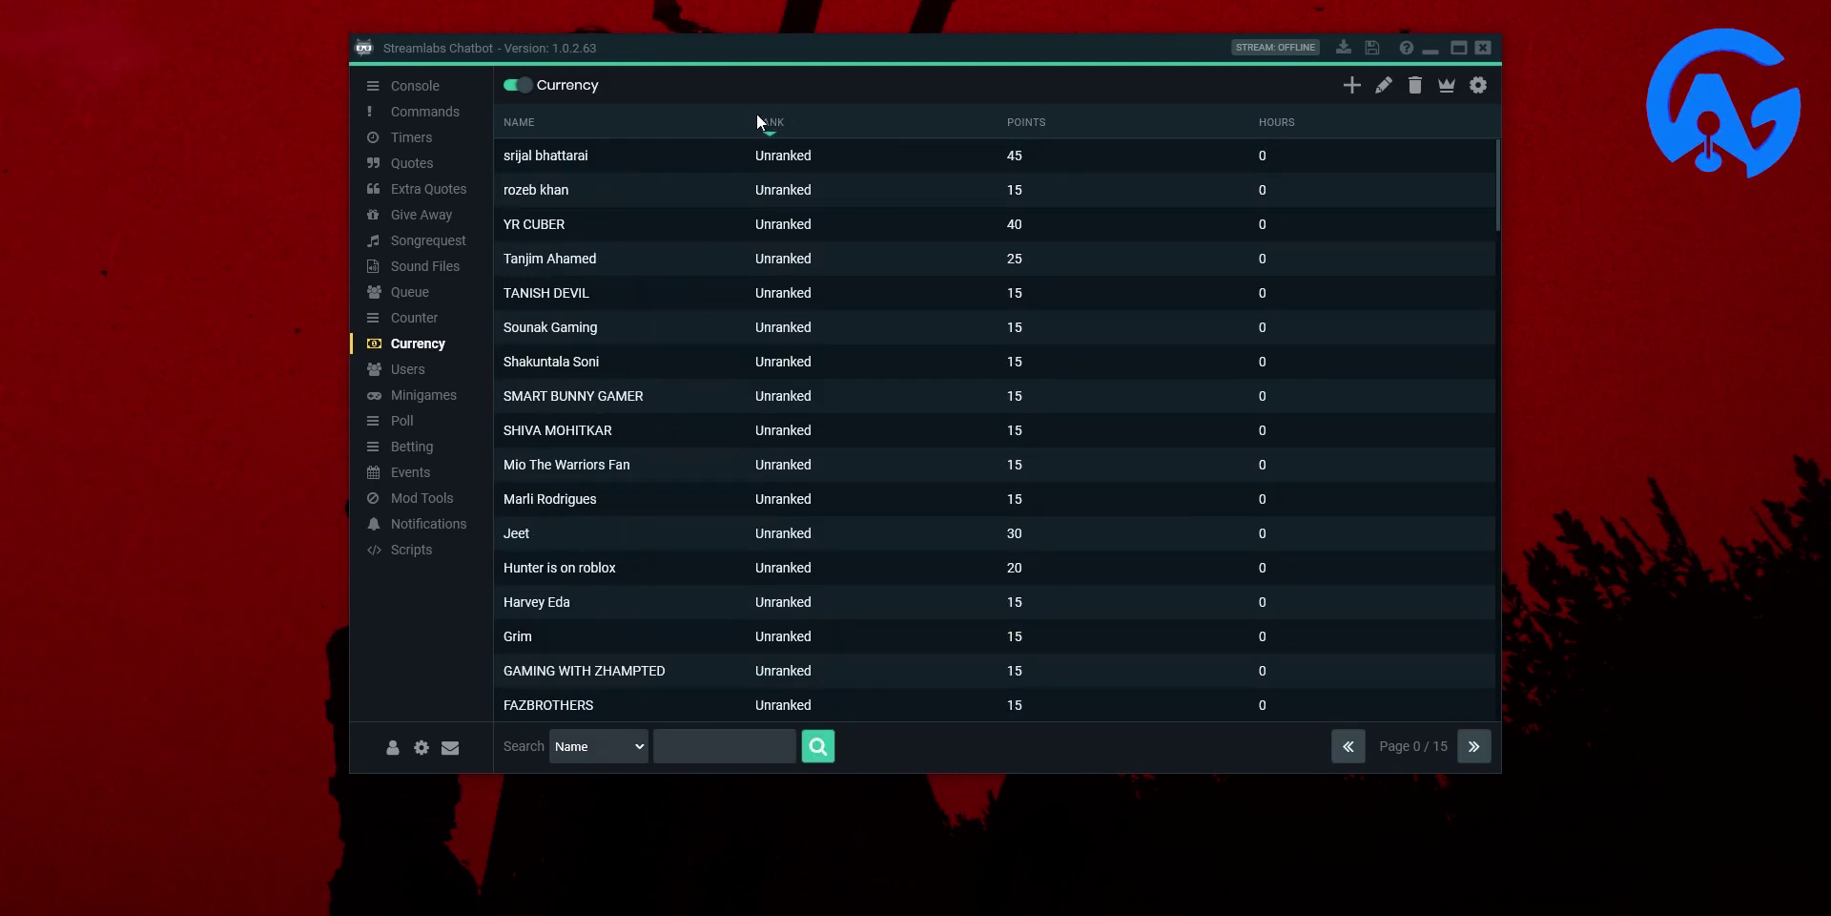
scroll(797, 217, "down", 5)
scroll(798, 212, "down", 15)
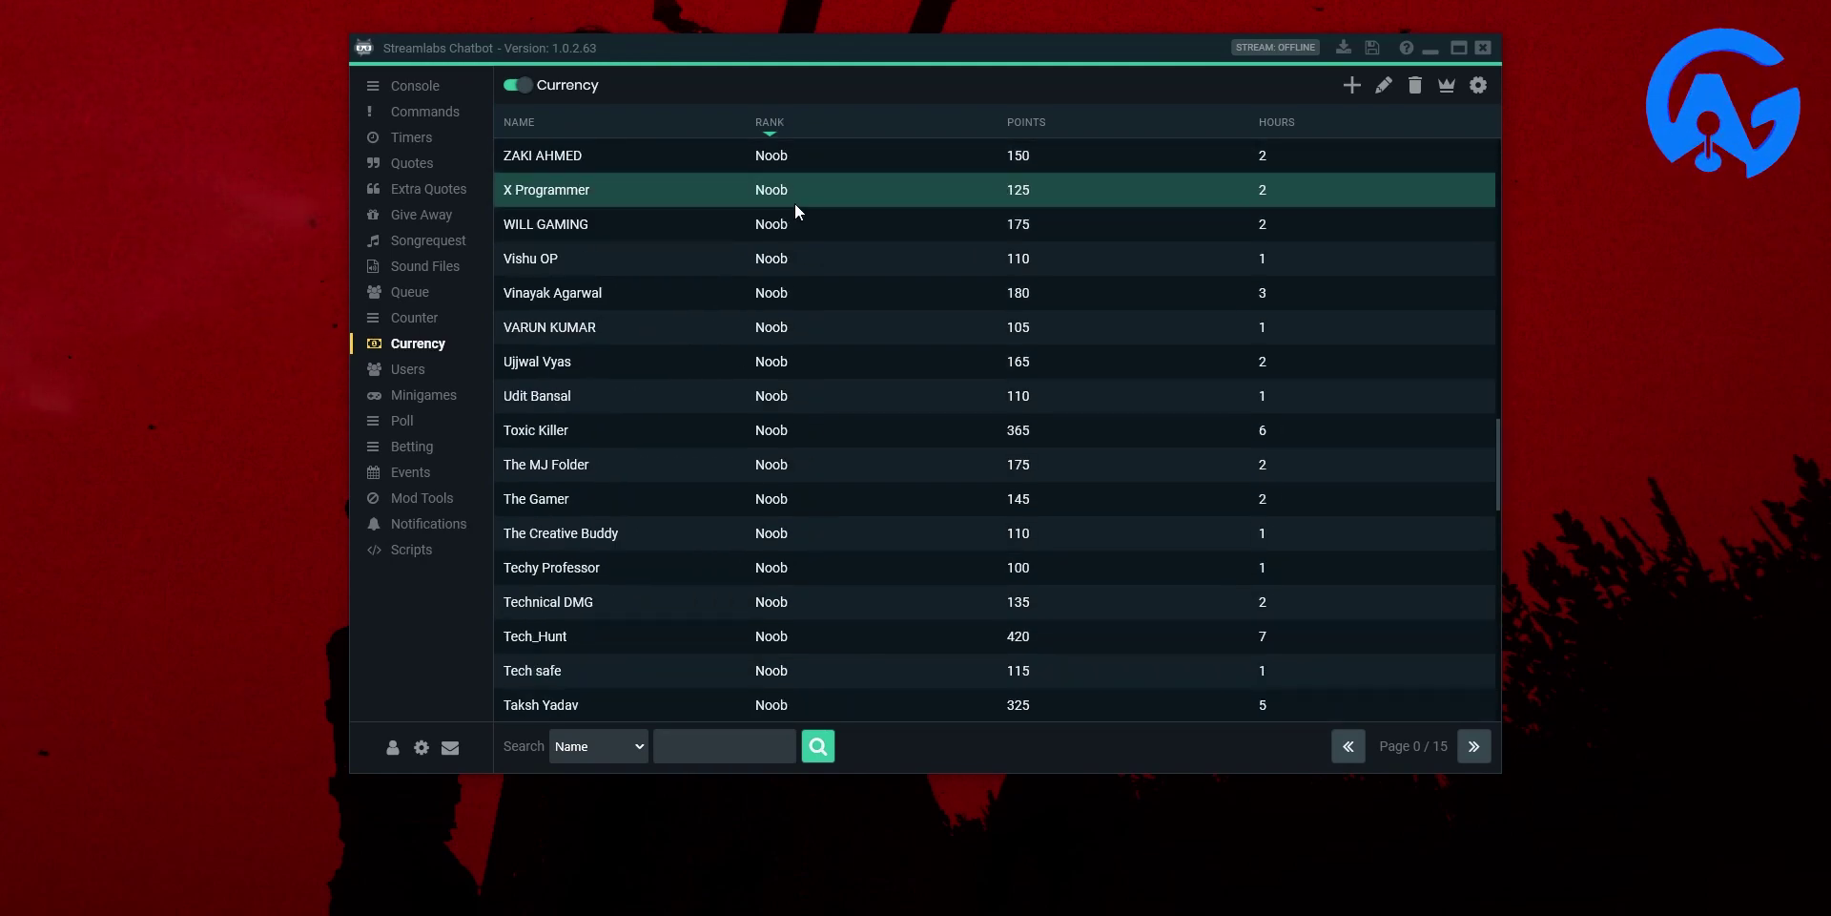
scroll(790, 191, "up", 10)
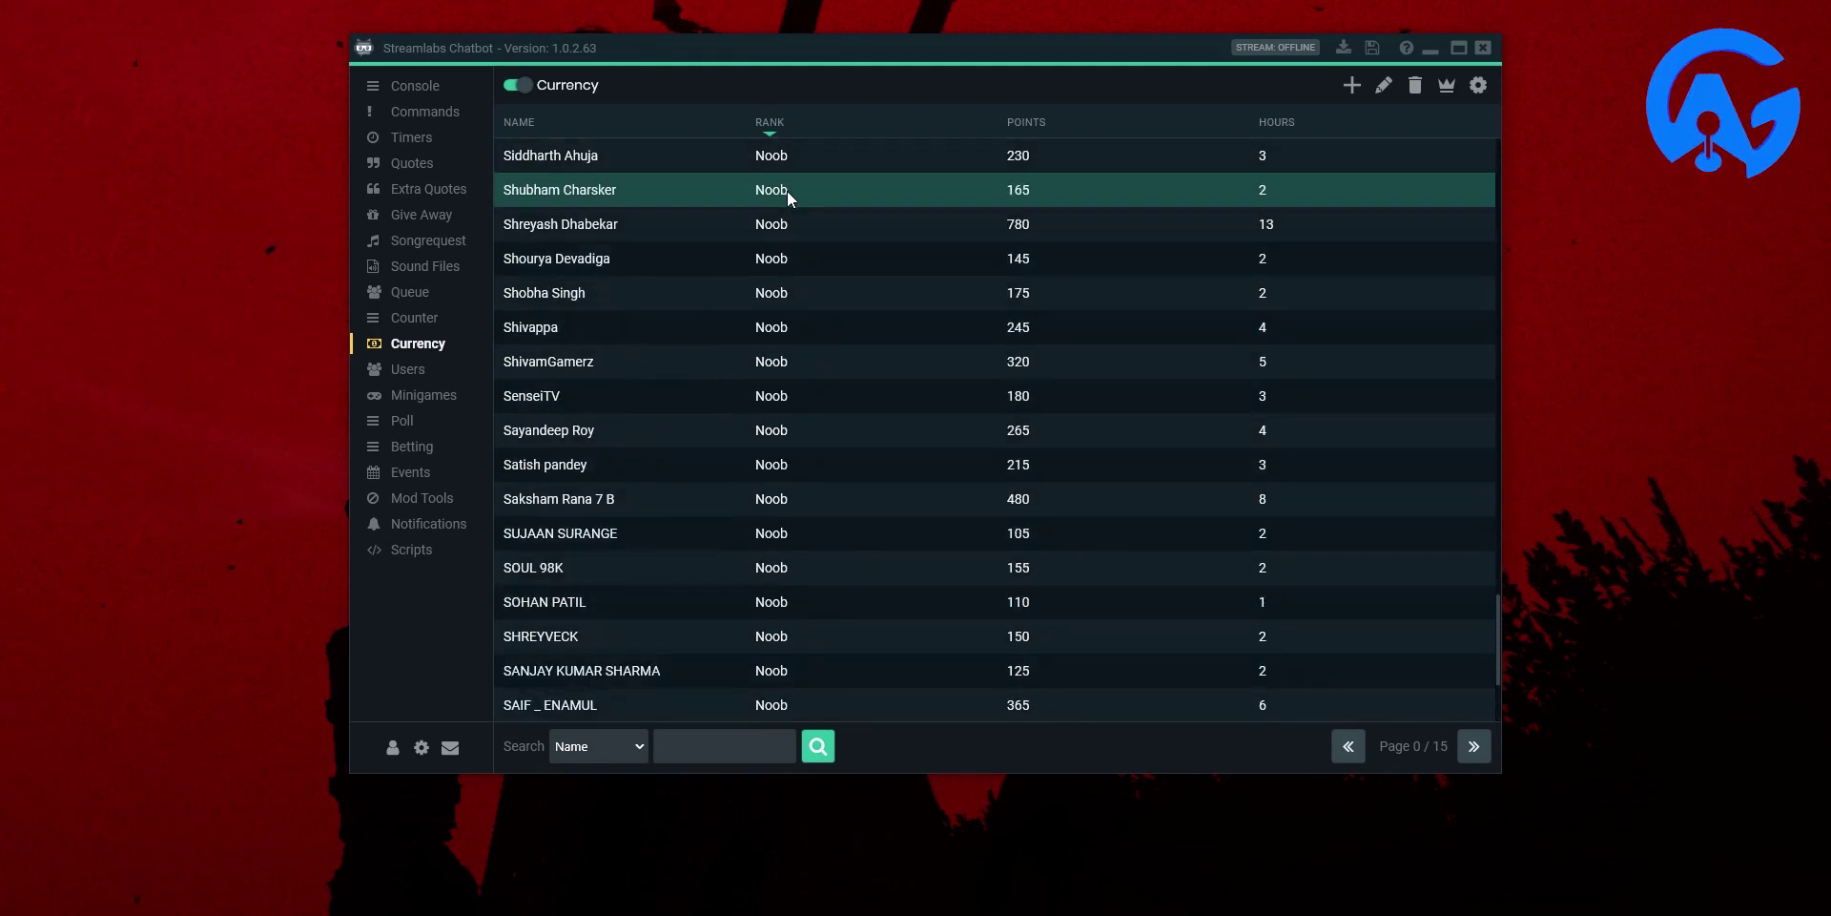
scroll(787, 188, "up", 10)
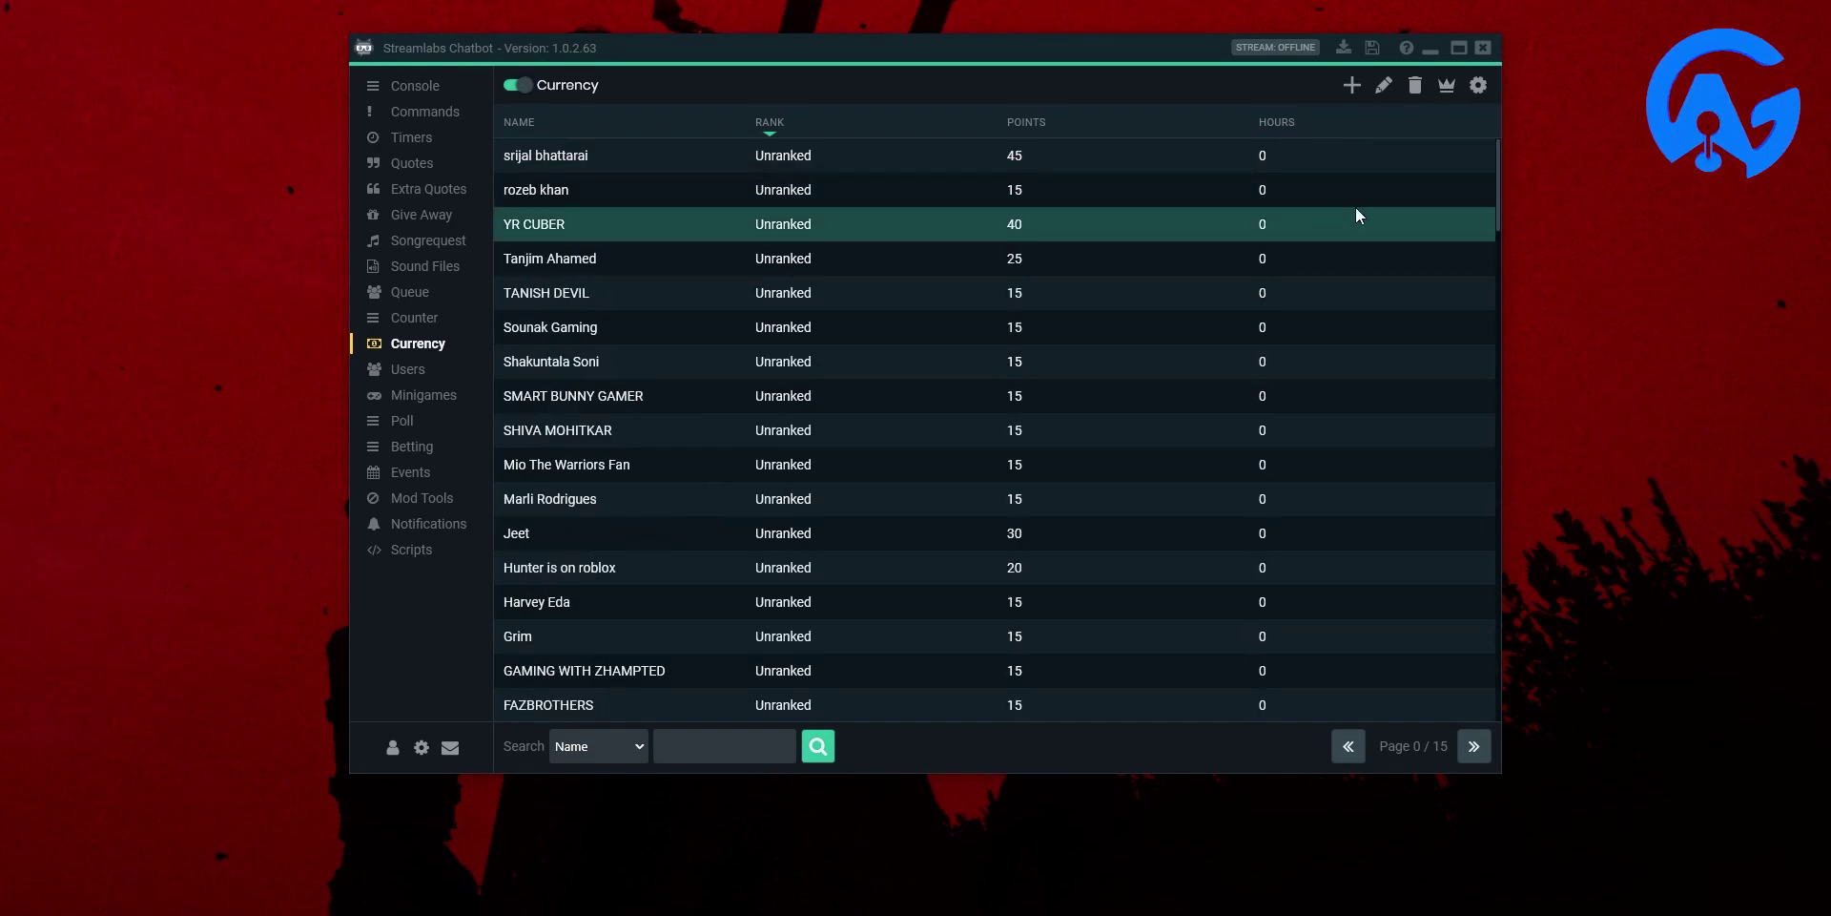
Open the Global Currency Settings and review the chat command and the currency name.
left_click(1472, 92)
double_click(592, 202)
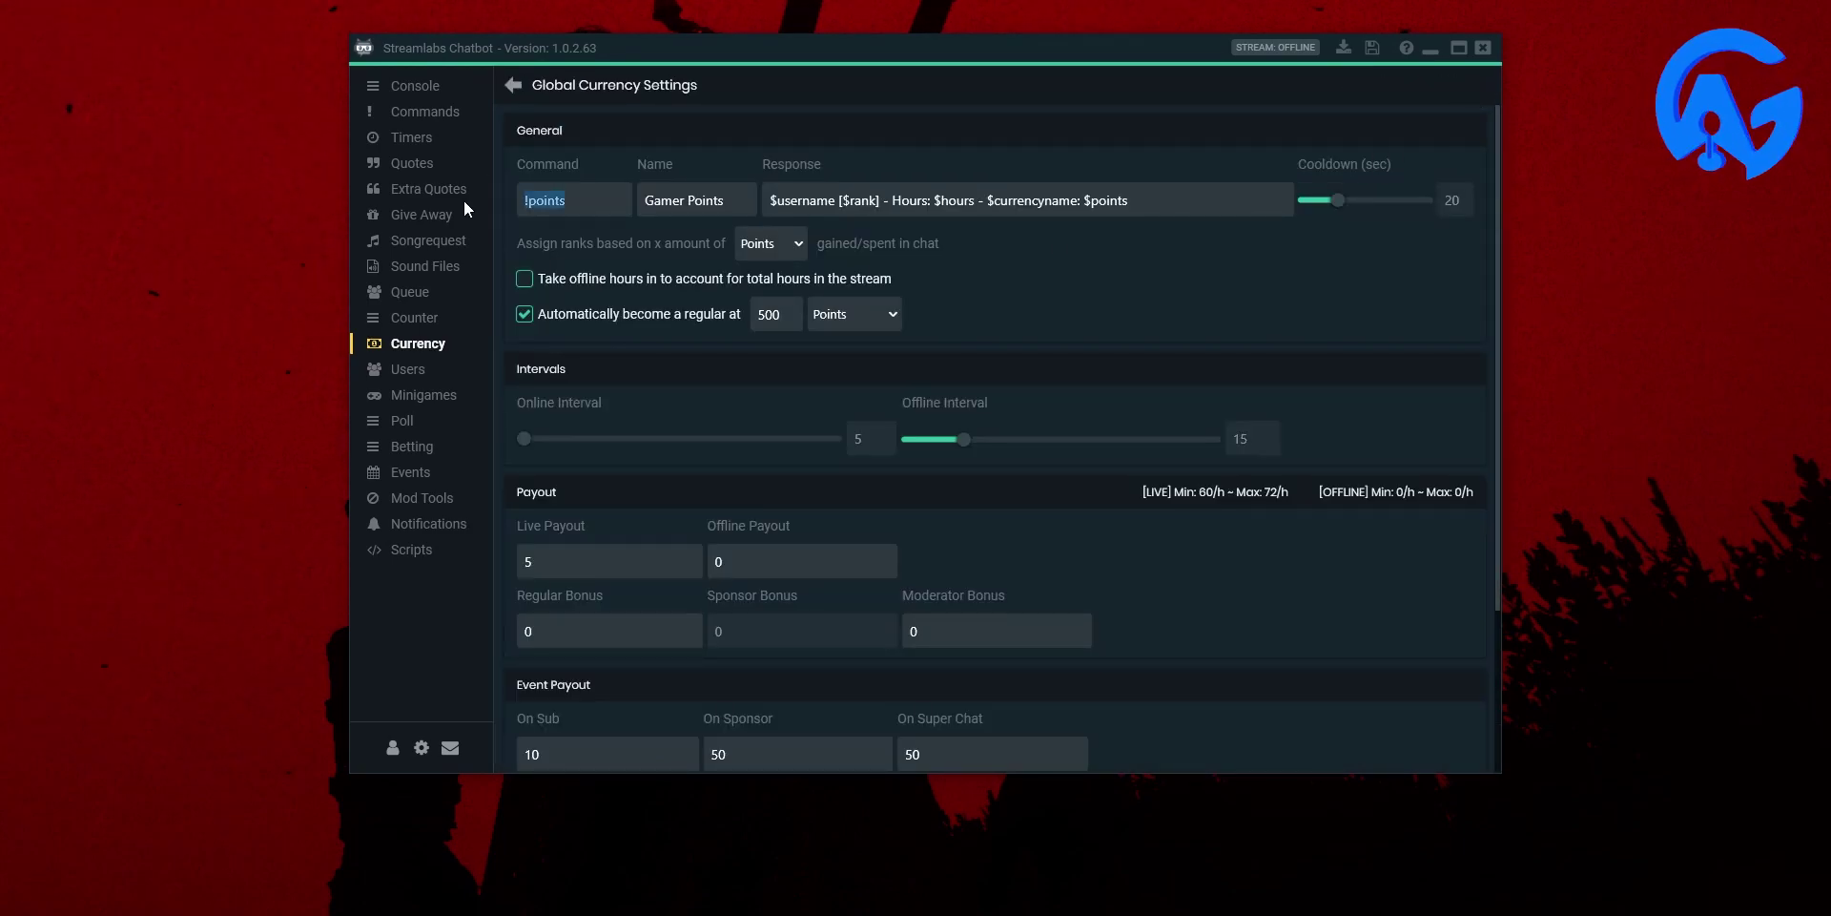
left_click(594, 209)
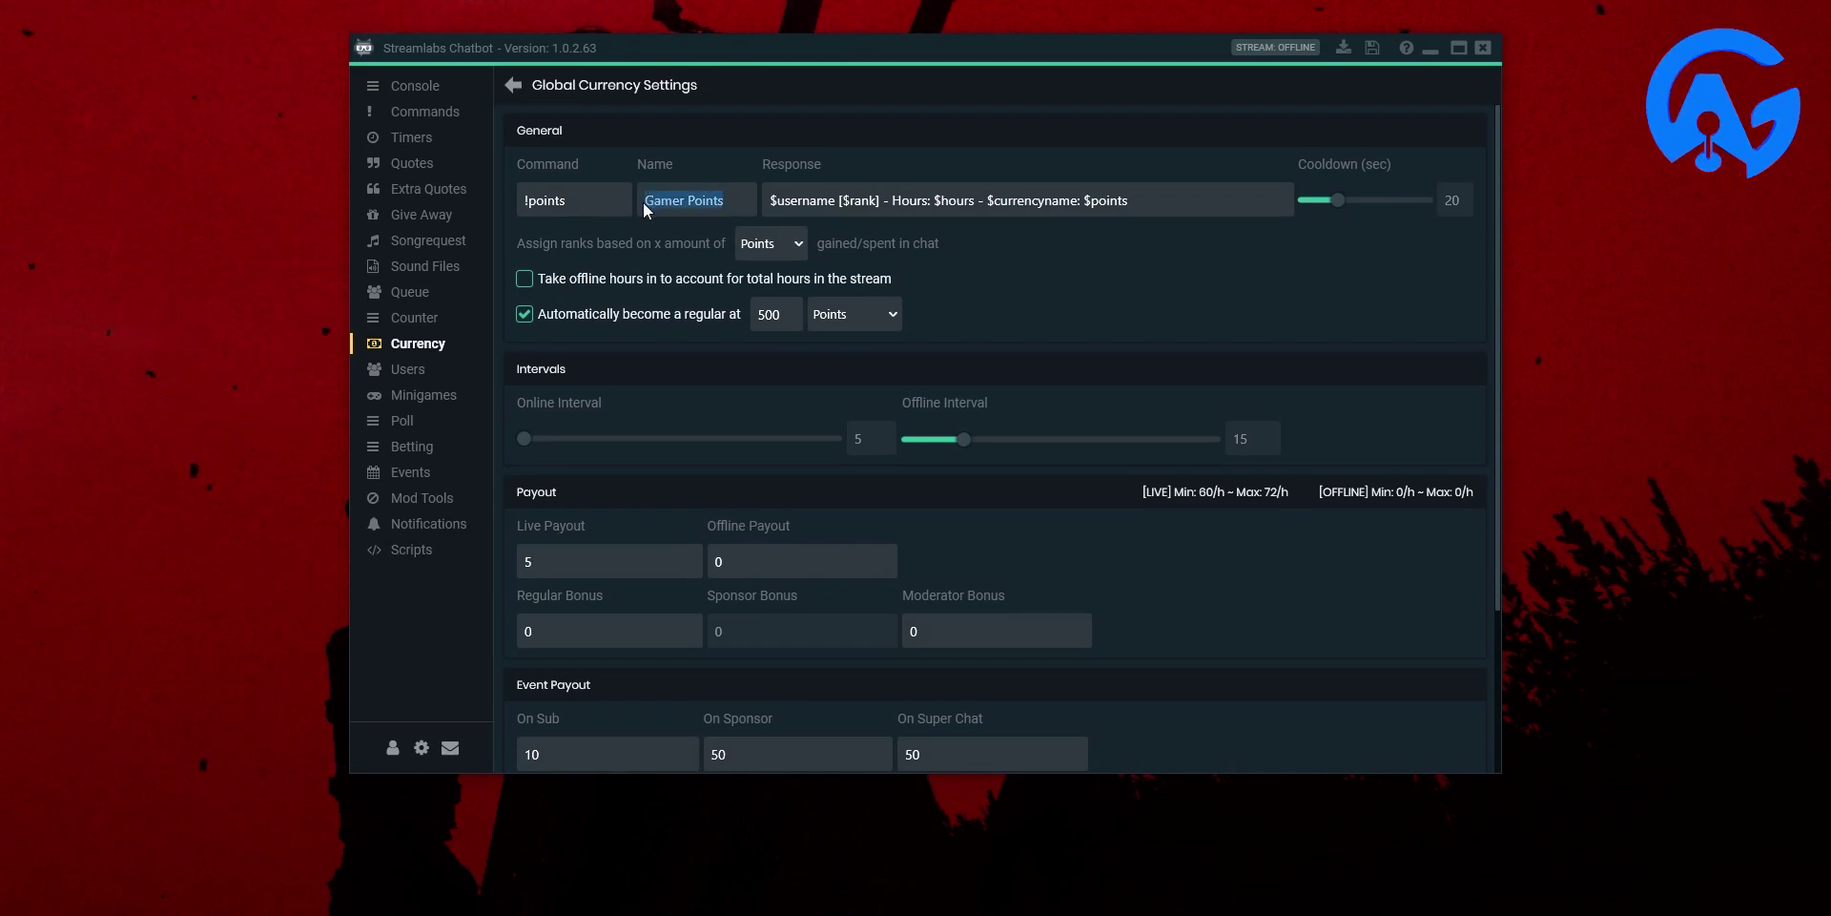
left_click(699, 197)
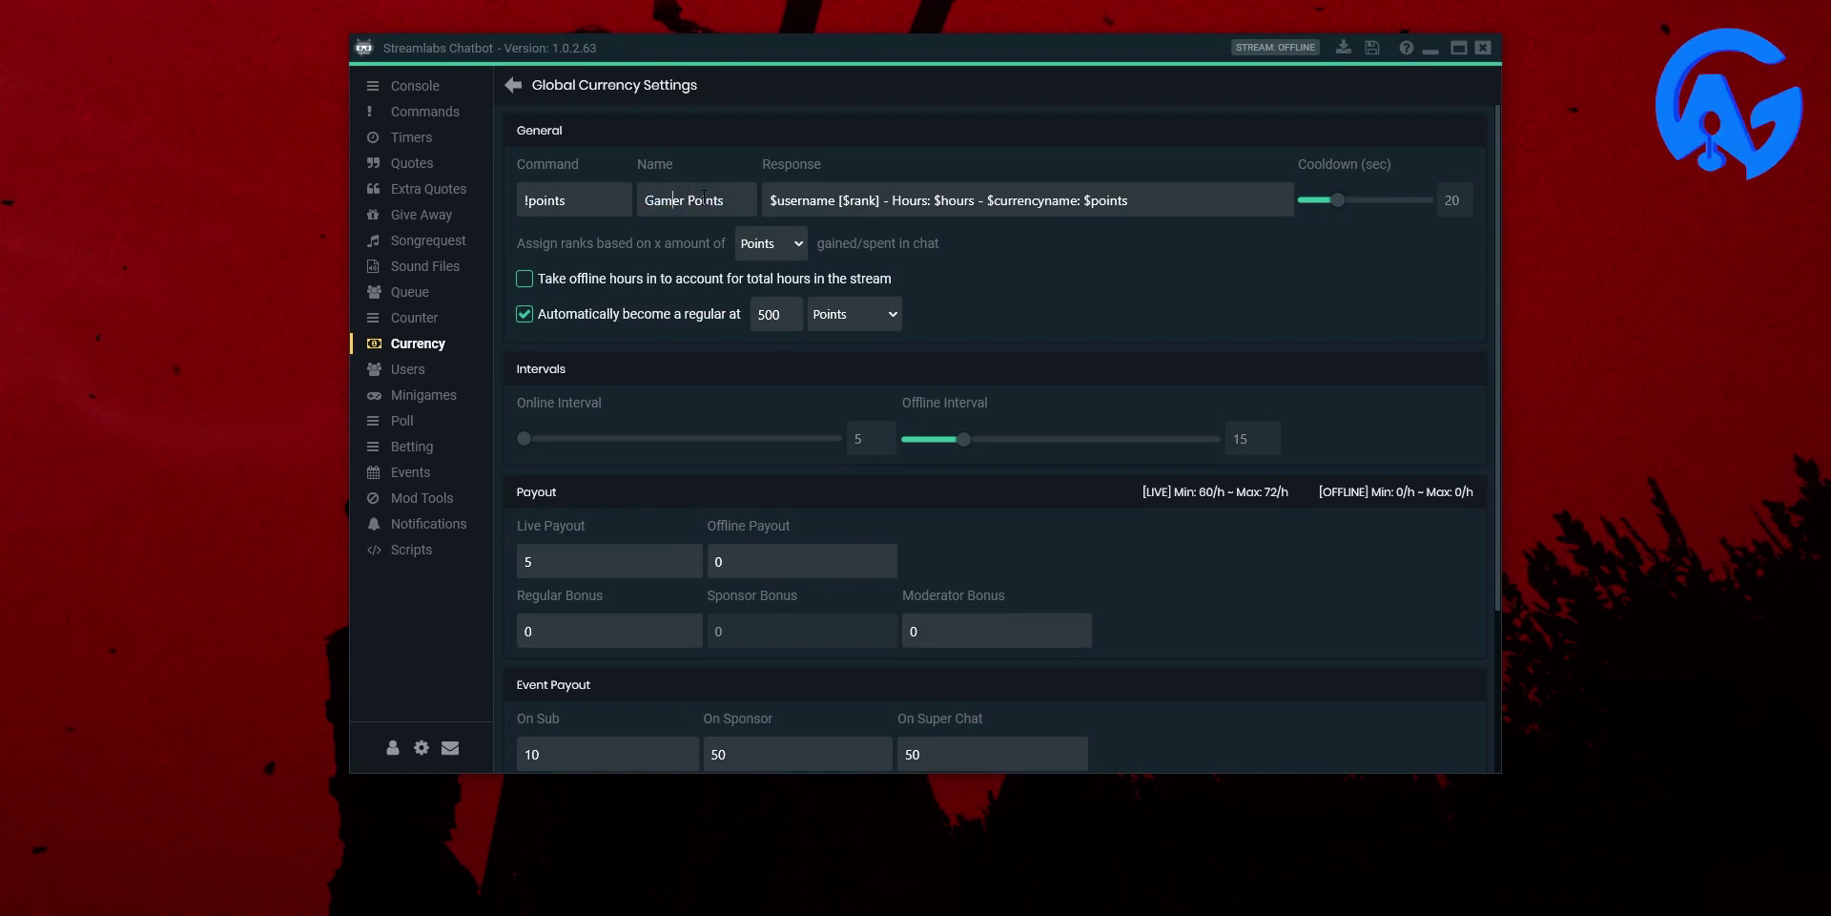
double_click(702, 199)
triple_click(701, 198)
left_click(732, 187)
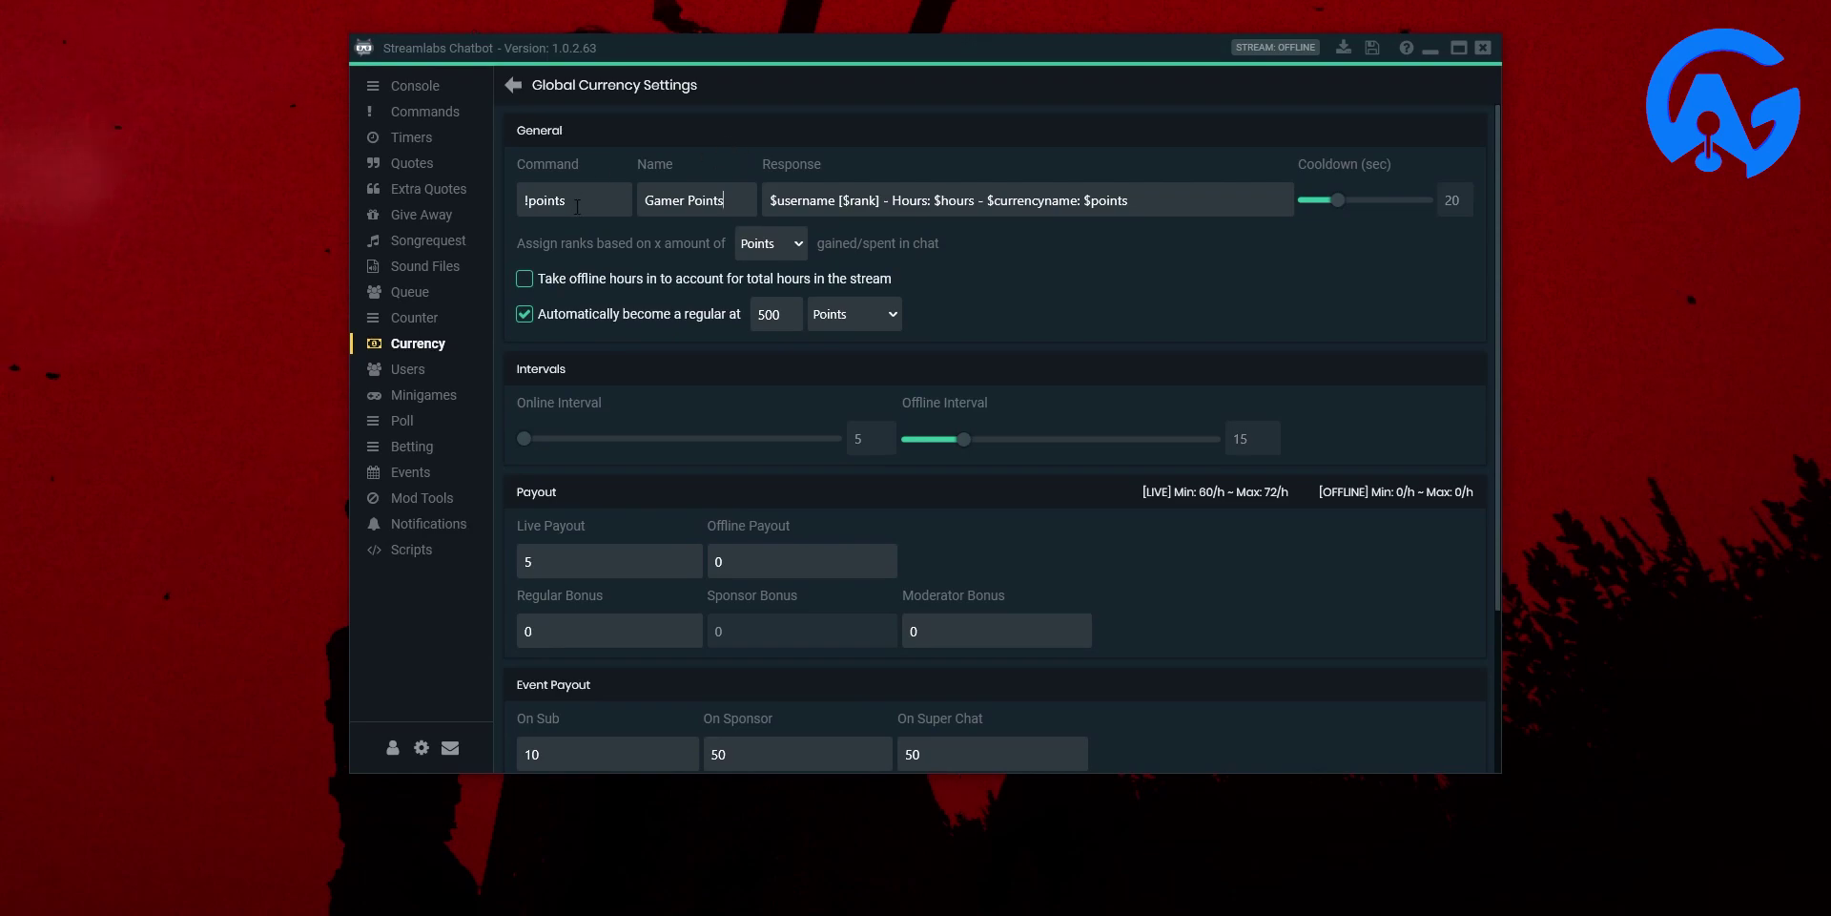
key("shift+Tab")
key("Tab")
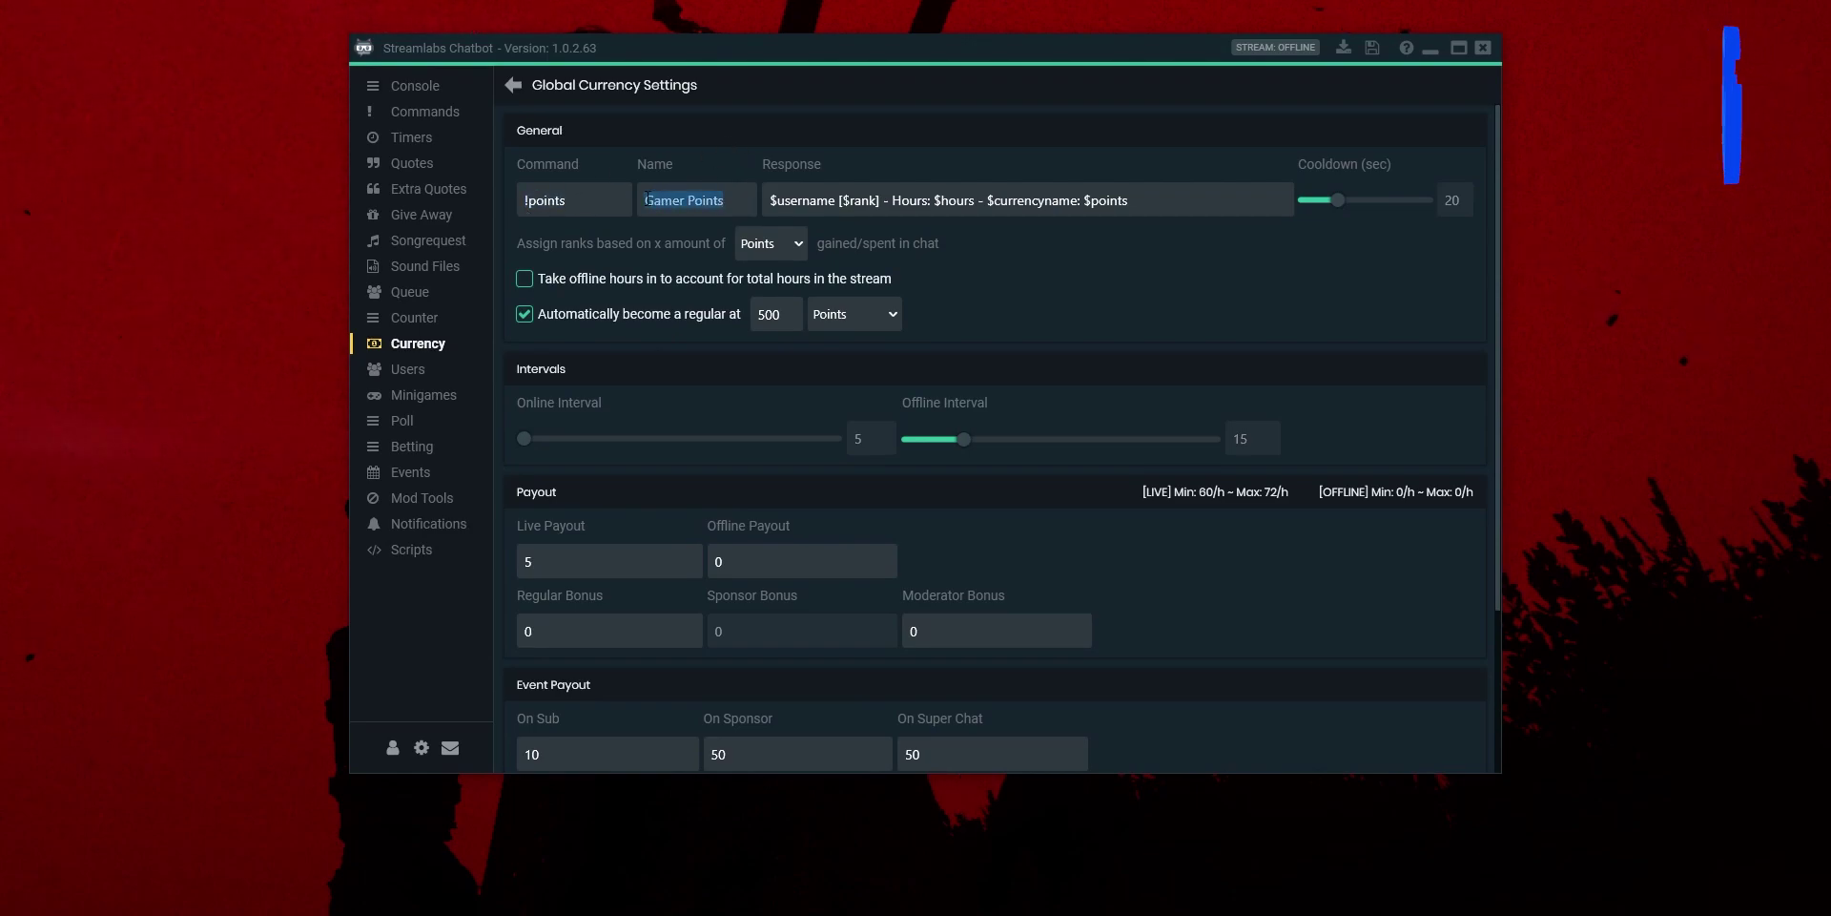
Examine the response template's username, rank, hours, currency name and points variables, along with the command's cooldown.
key("Tab")
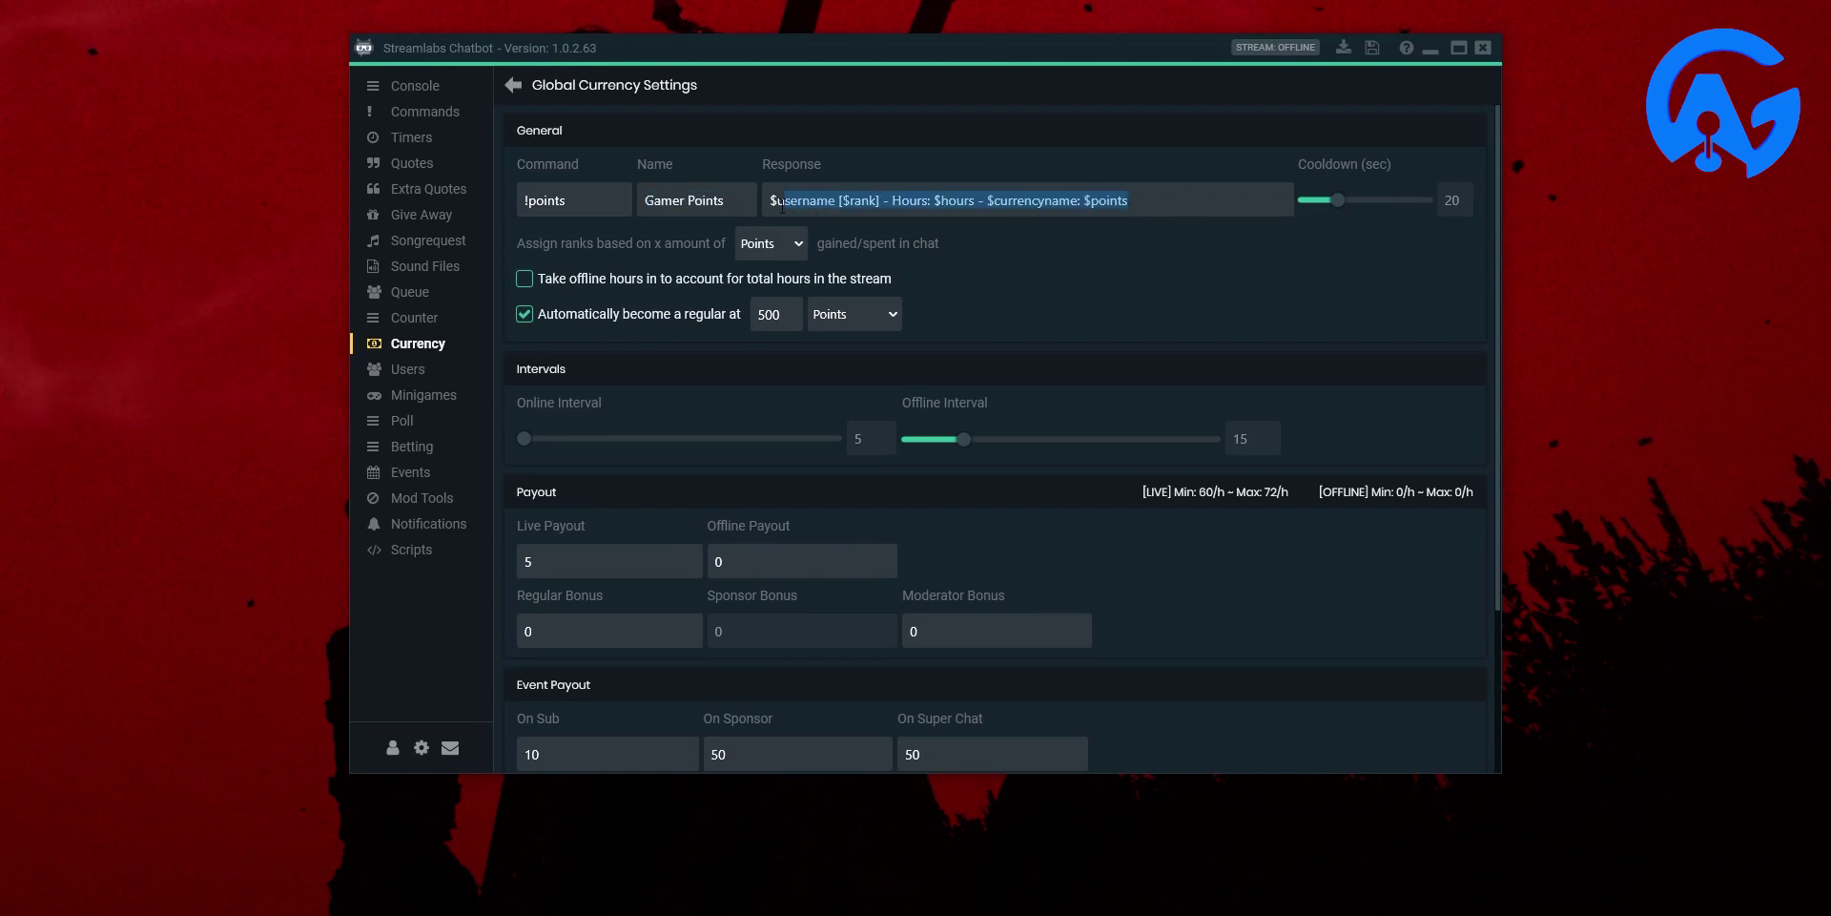
left_click(901, 196)
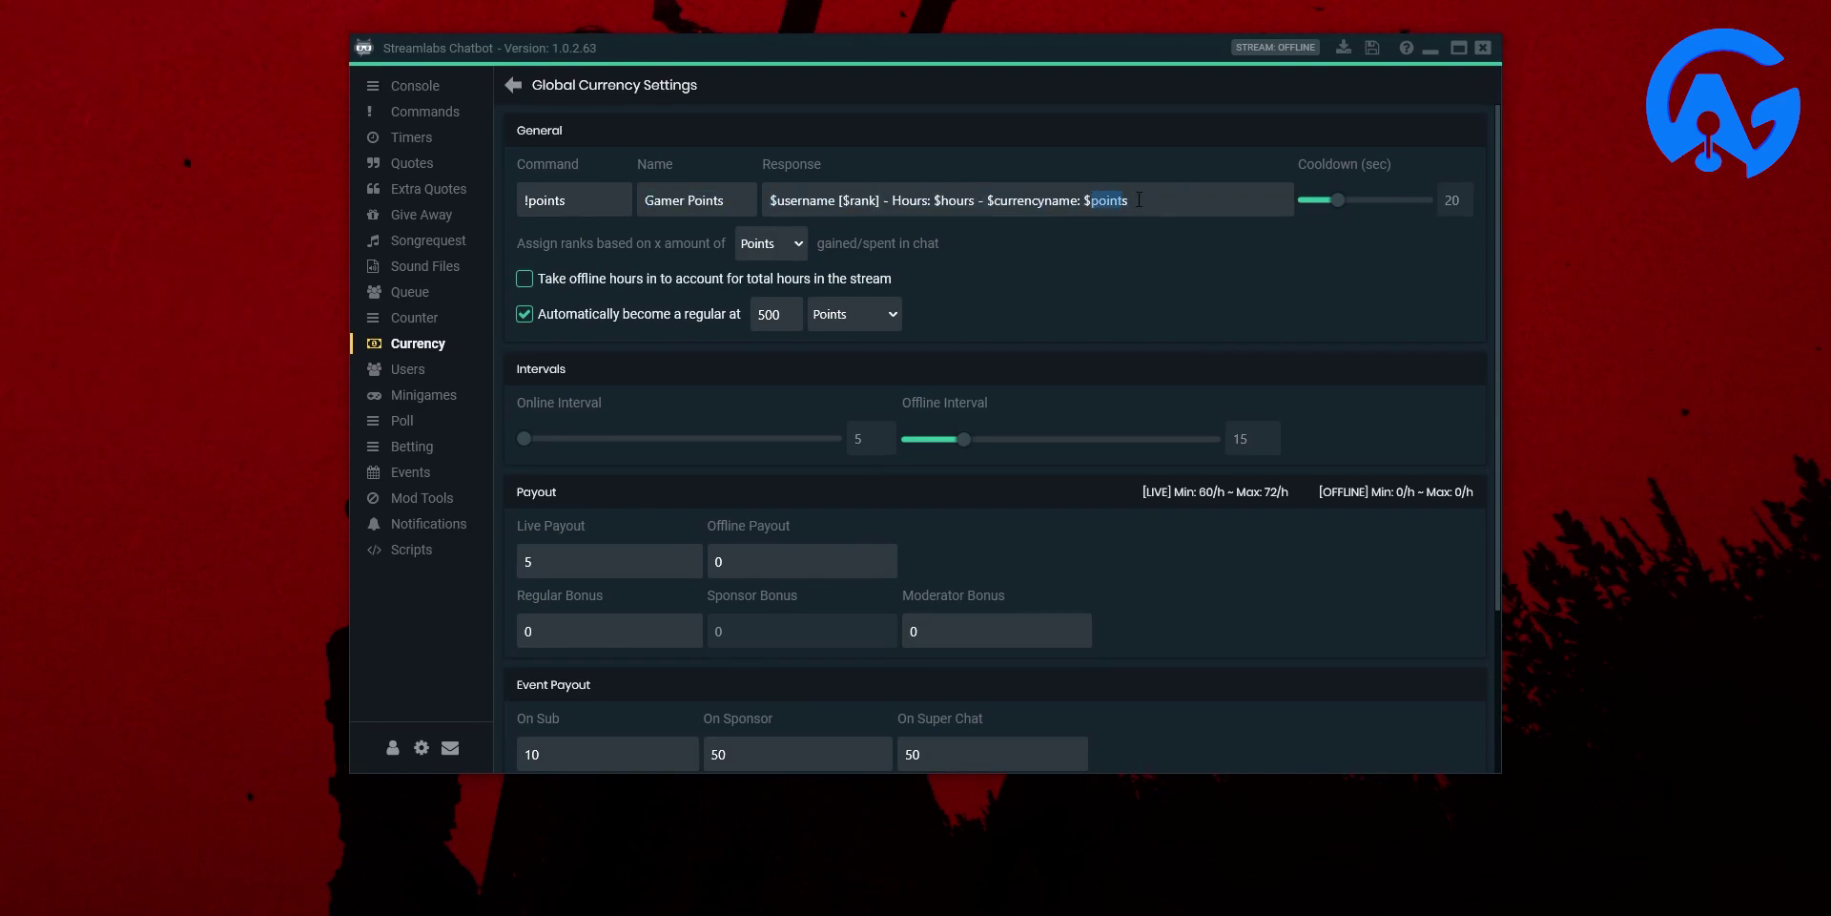
left_click_drag(1138, 199, 801, 197)
left_click(799, 197)
double_click(775, 201)
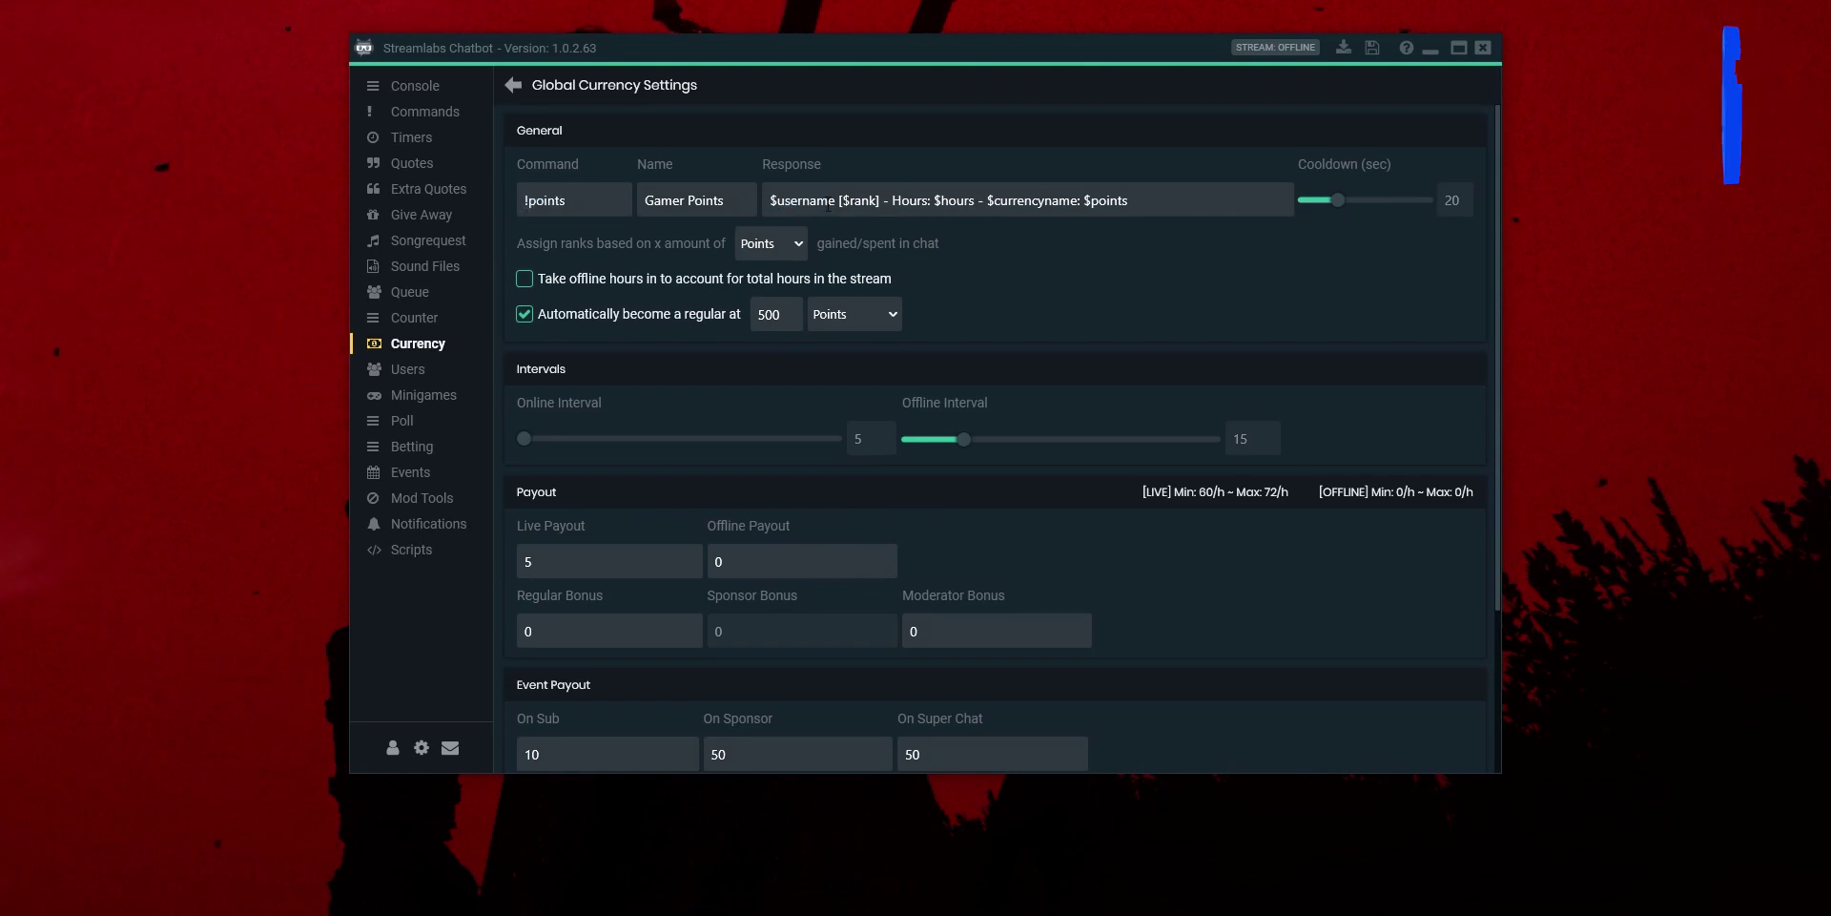
left_click_drag(856, 201, 878, 200)
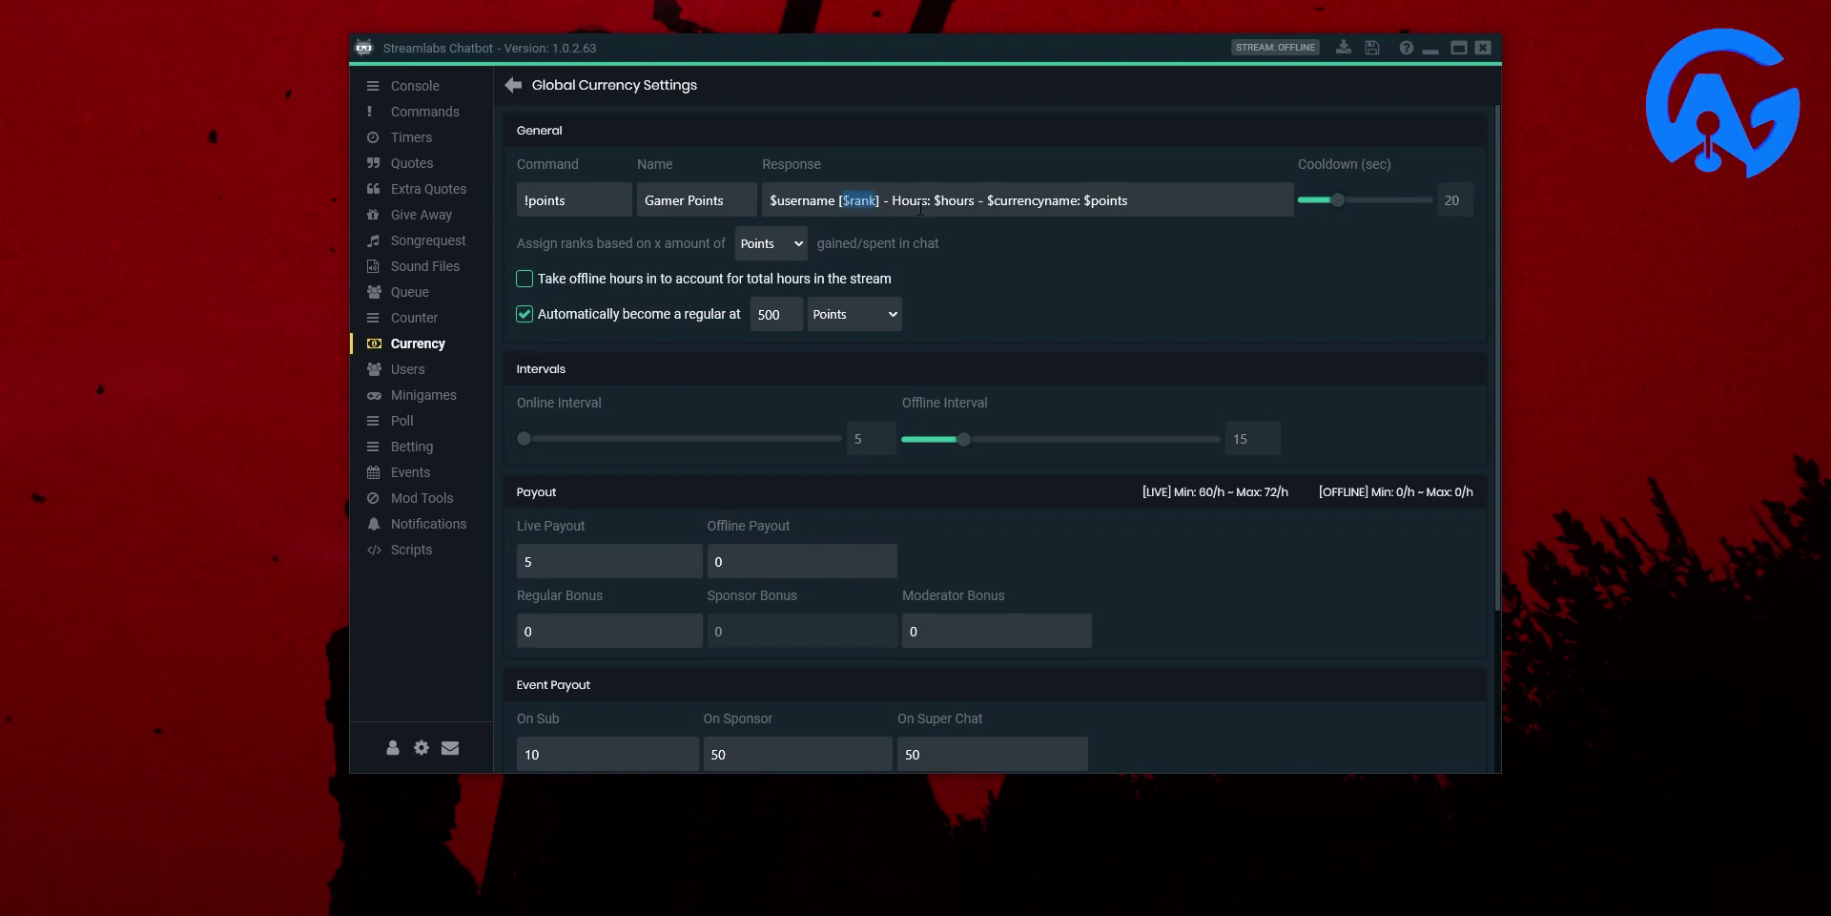
left_click_drag(934, 200, 1071, 200)
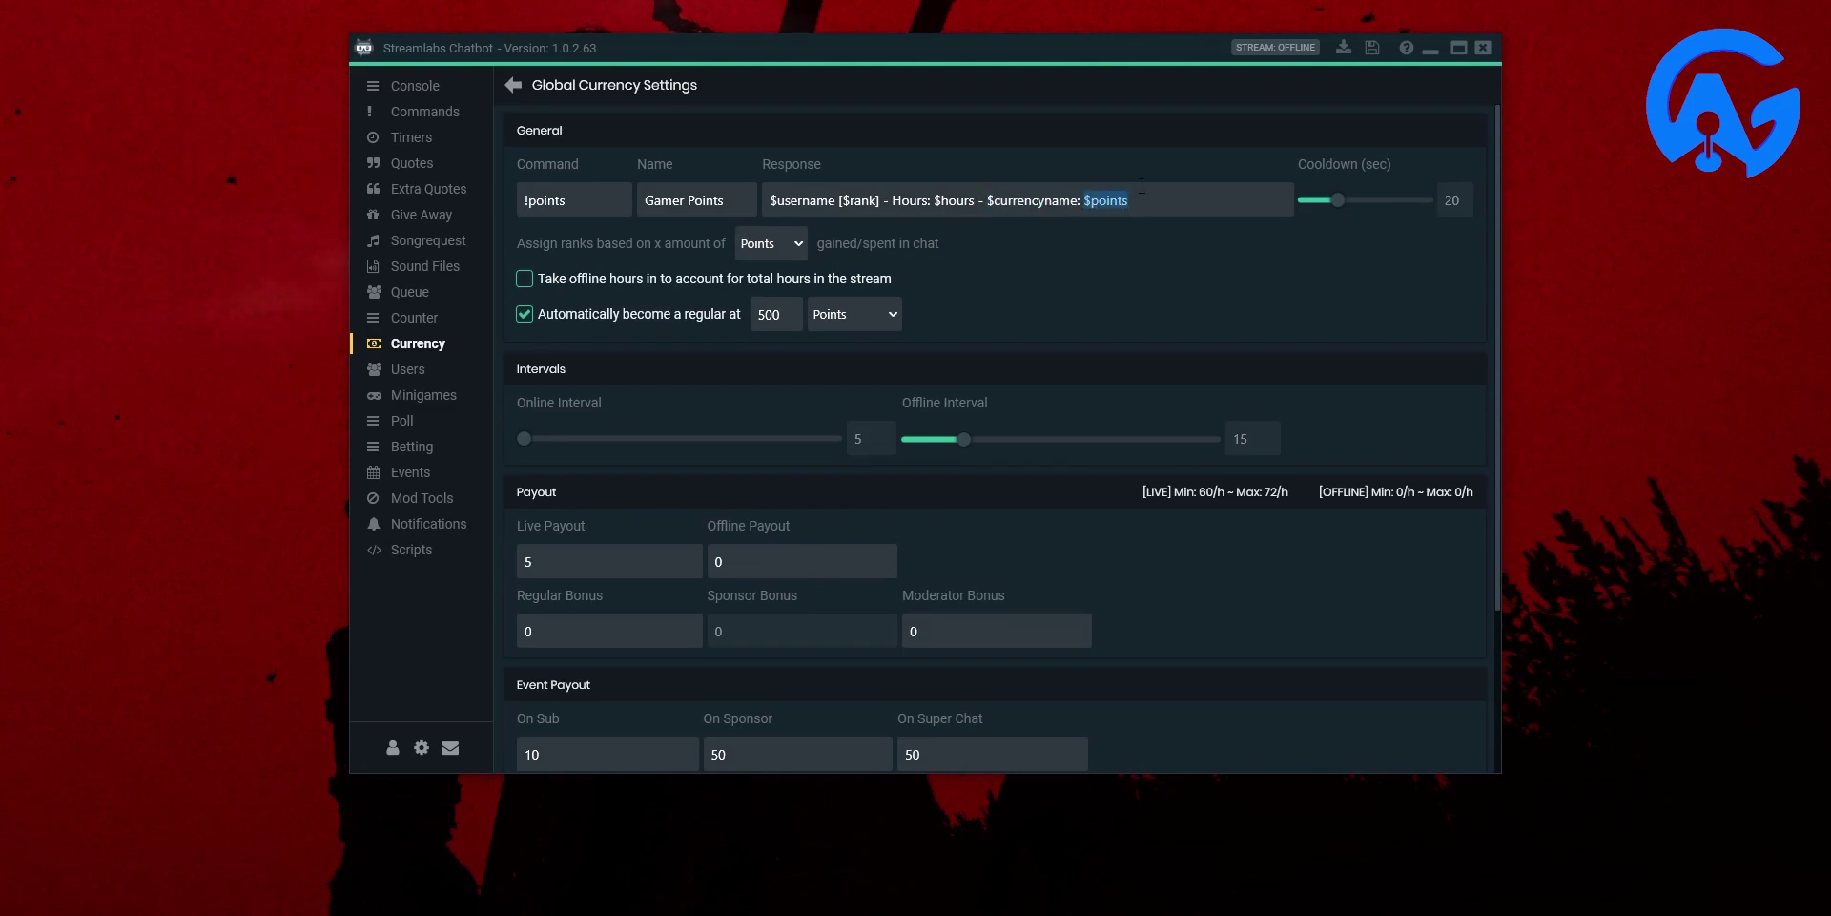
left_click(1454, 204)
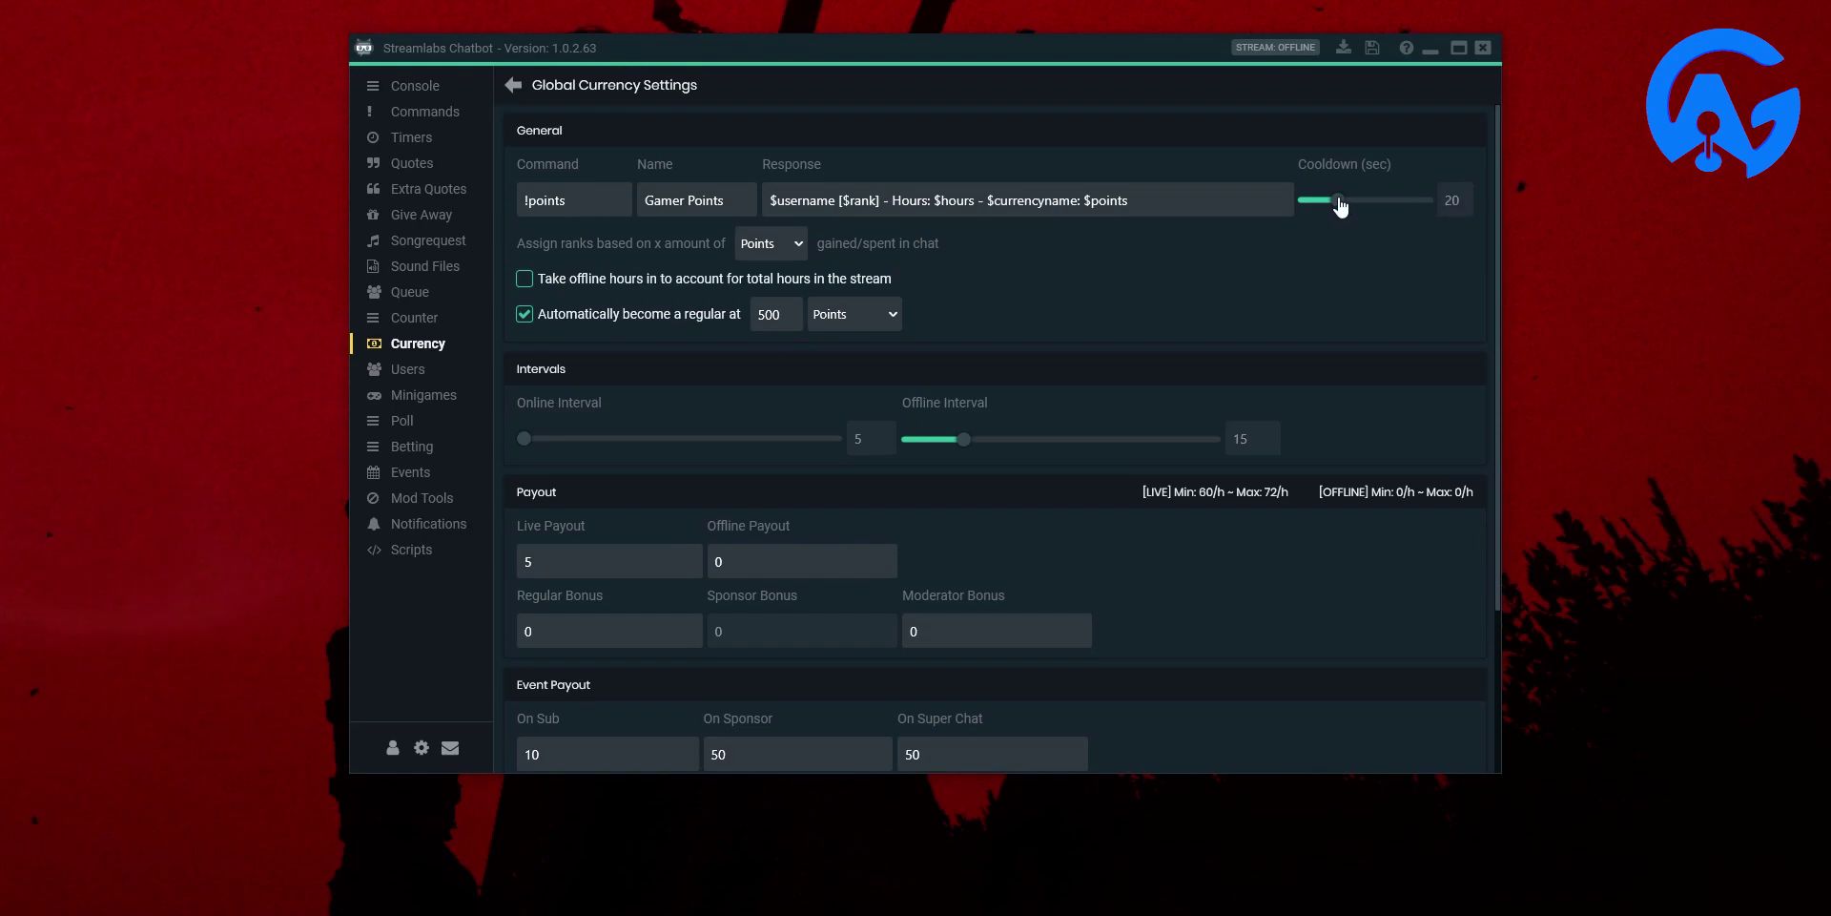
left_click_drag(1339, 201, 1452, 202)
Review the live and offline payouts, the regular bonus, and the points threshold for automatically becoming a regular.
scroll(881, 420, "down", 1)
scroll(633, 322, "down", 2)
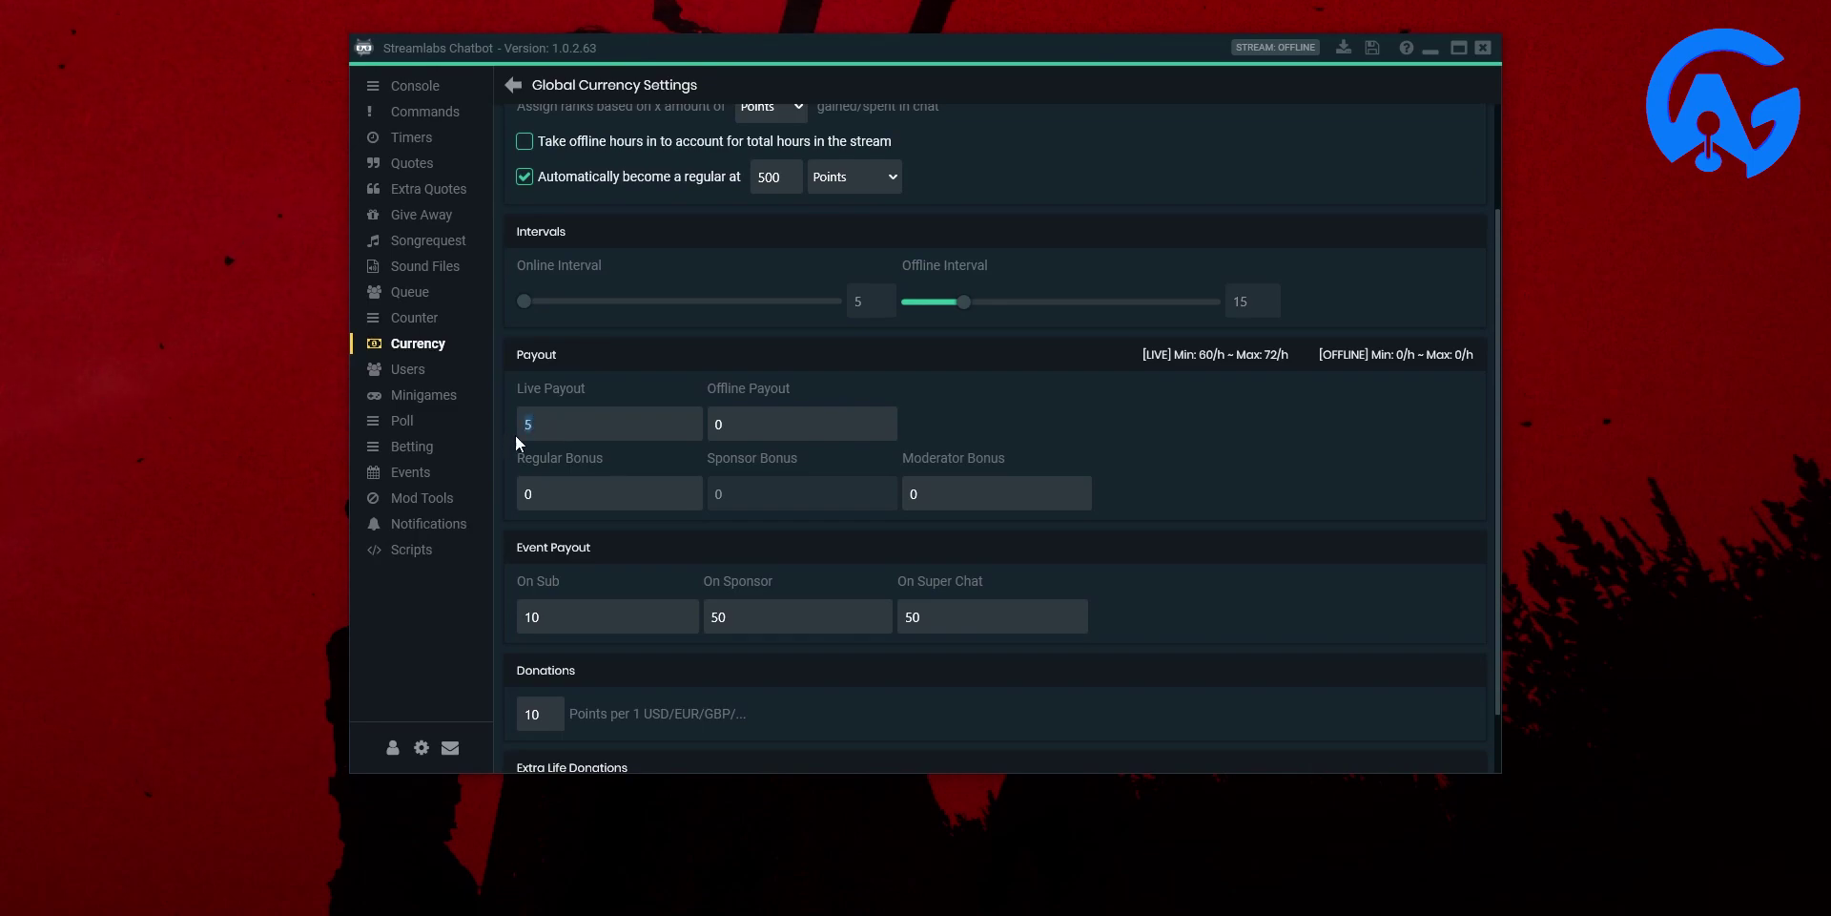
left_click(585, 436)
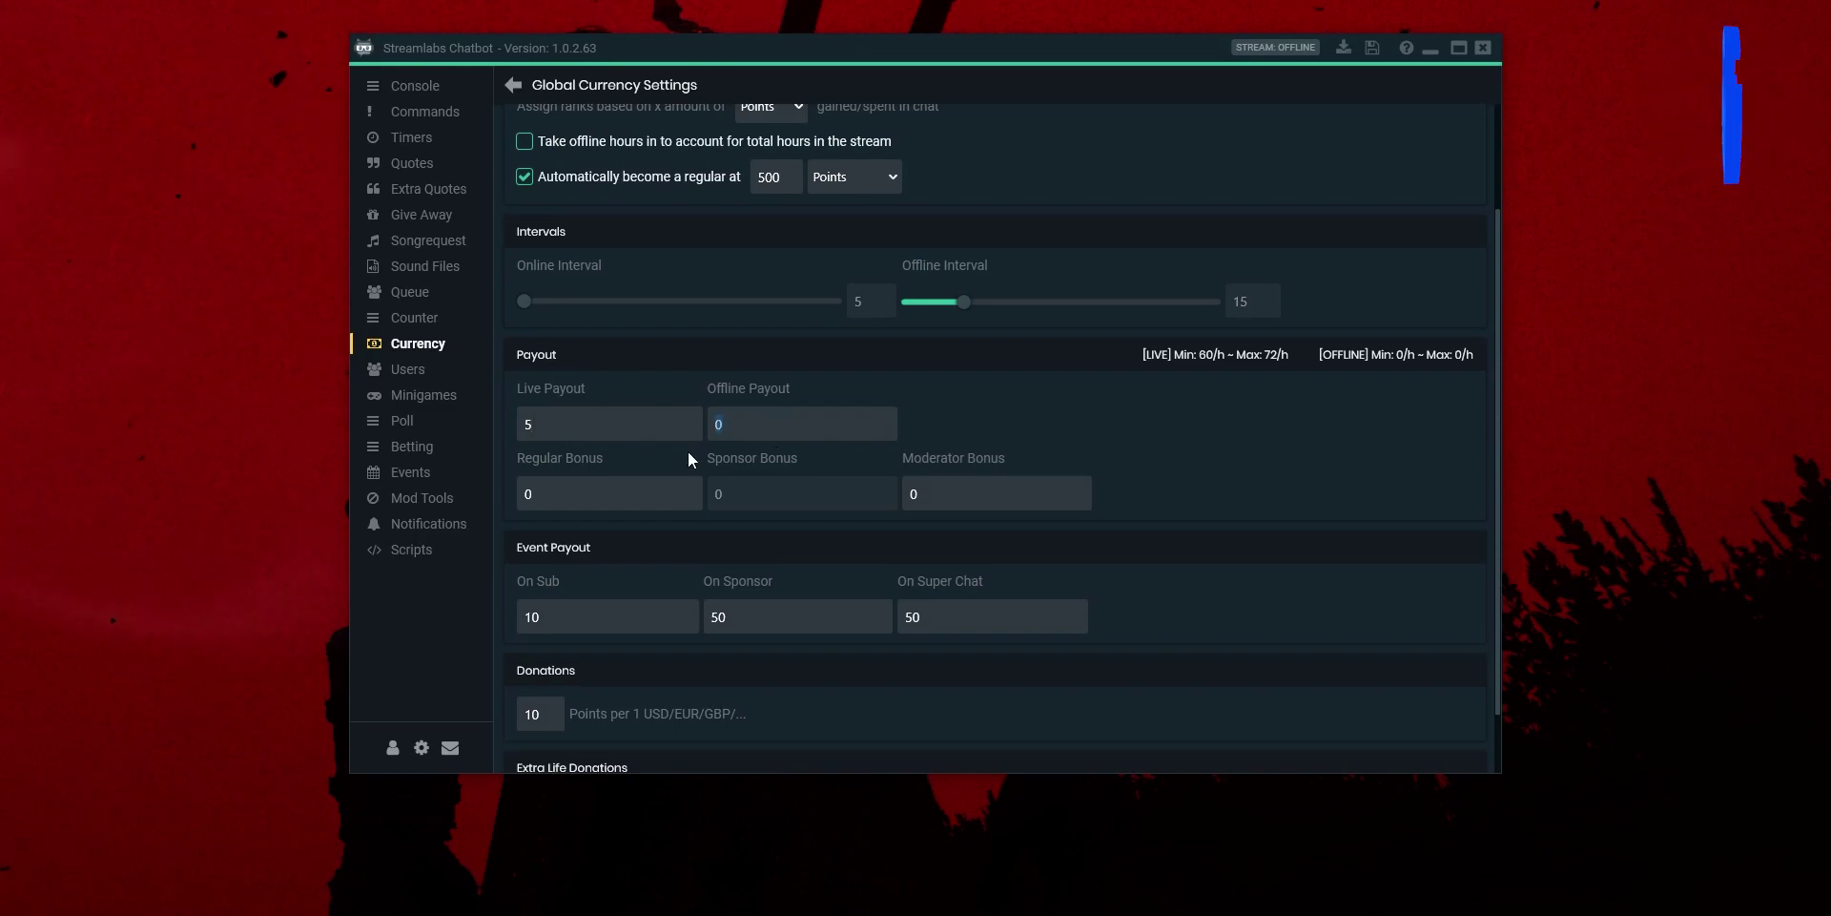
left_click(747, 409)
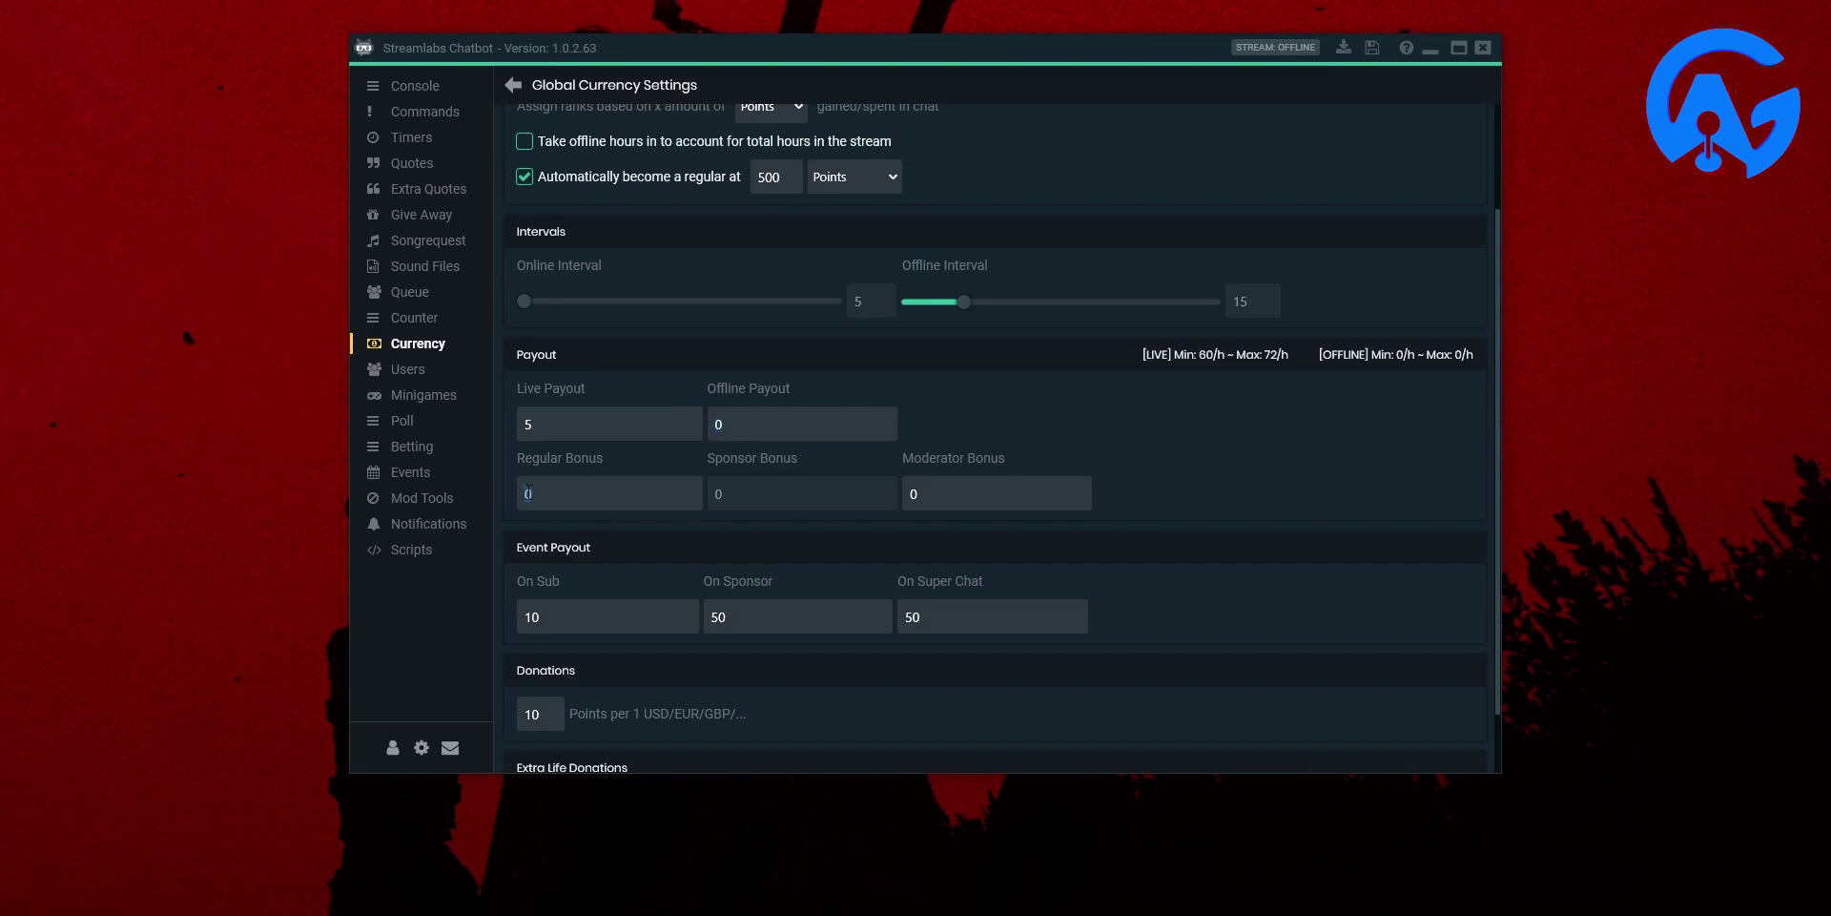
scroll(573, 480, "up", 1)
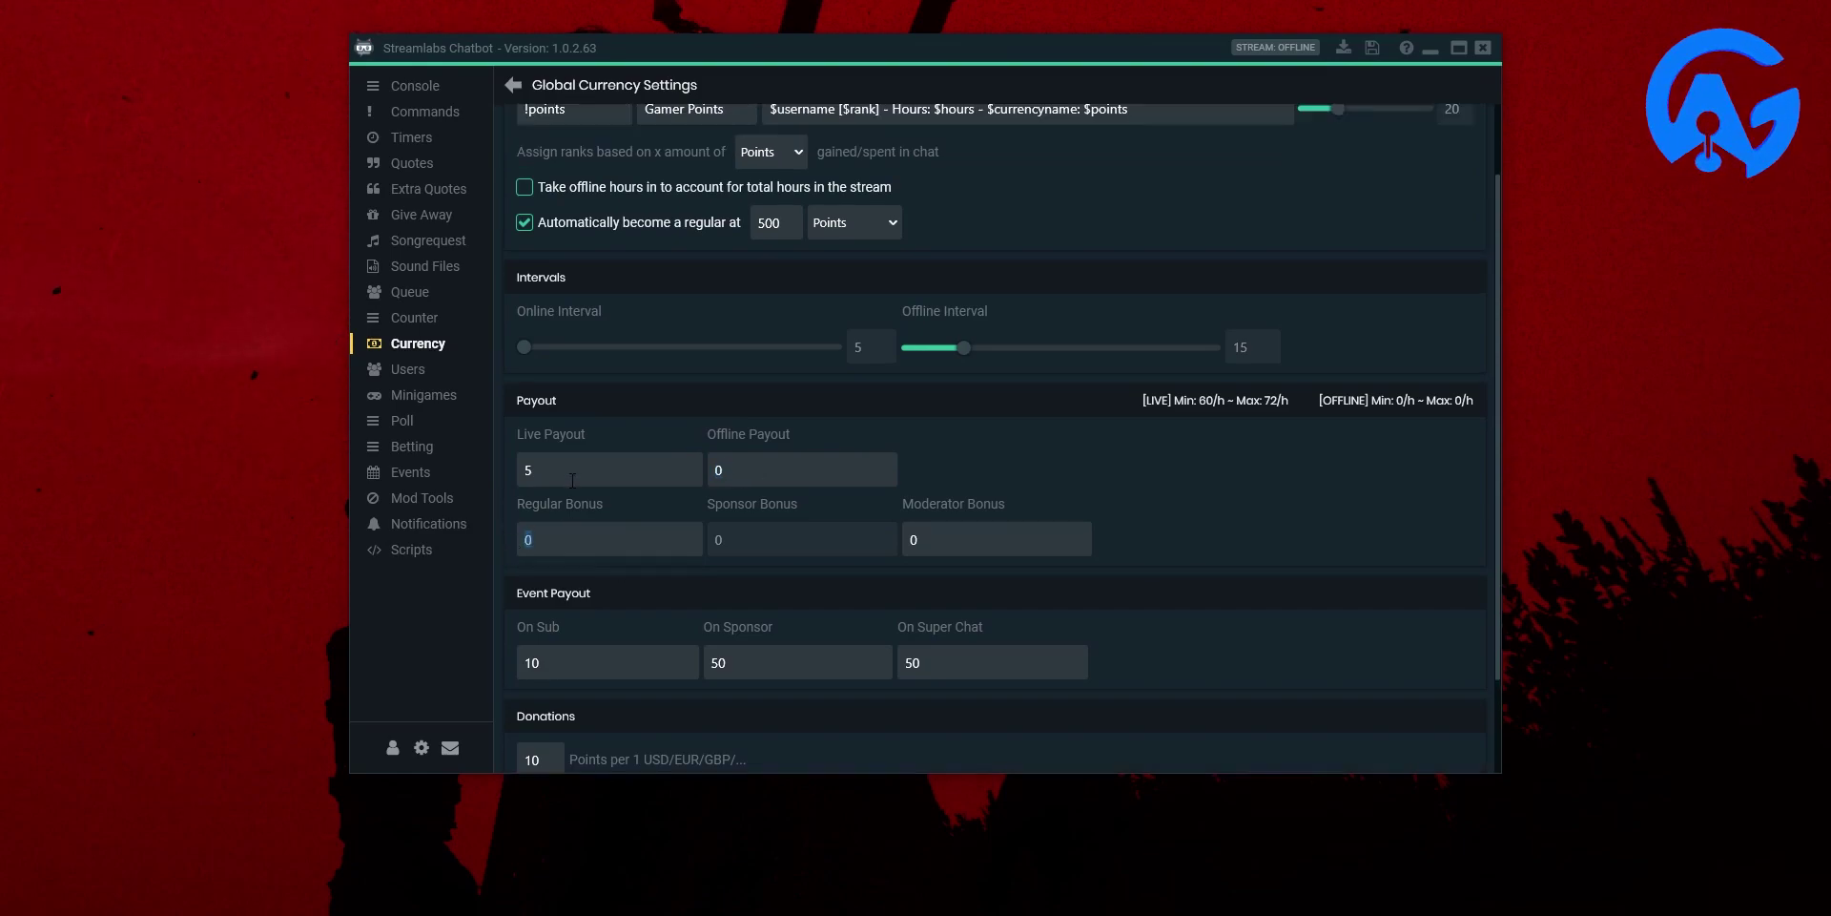
scroll(574, 478, "up", 1)
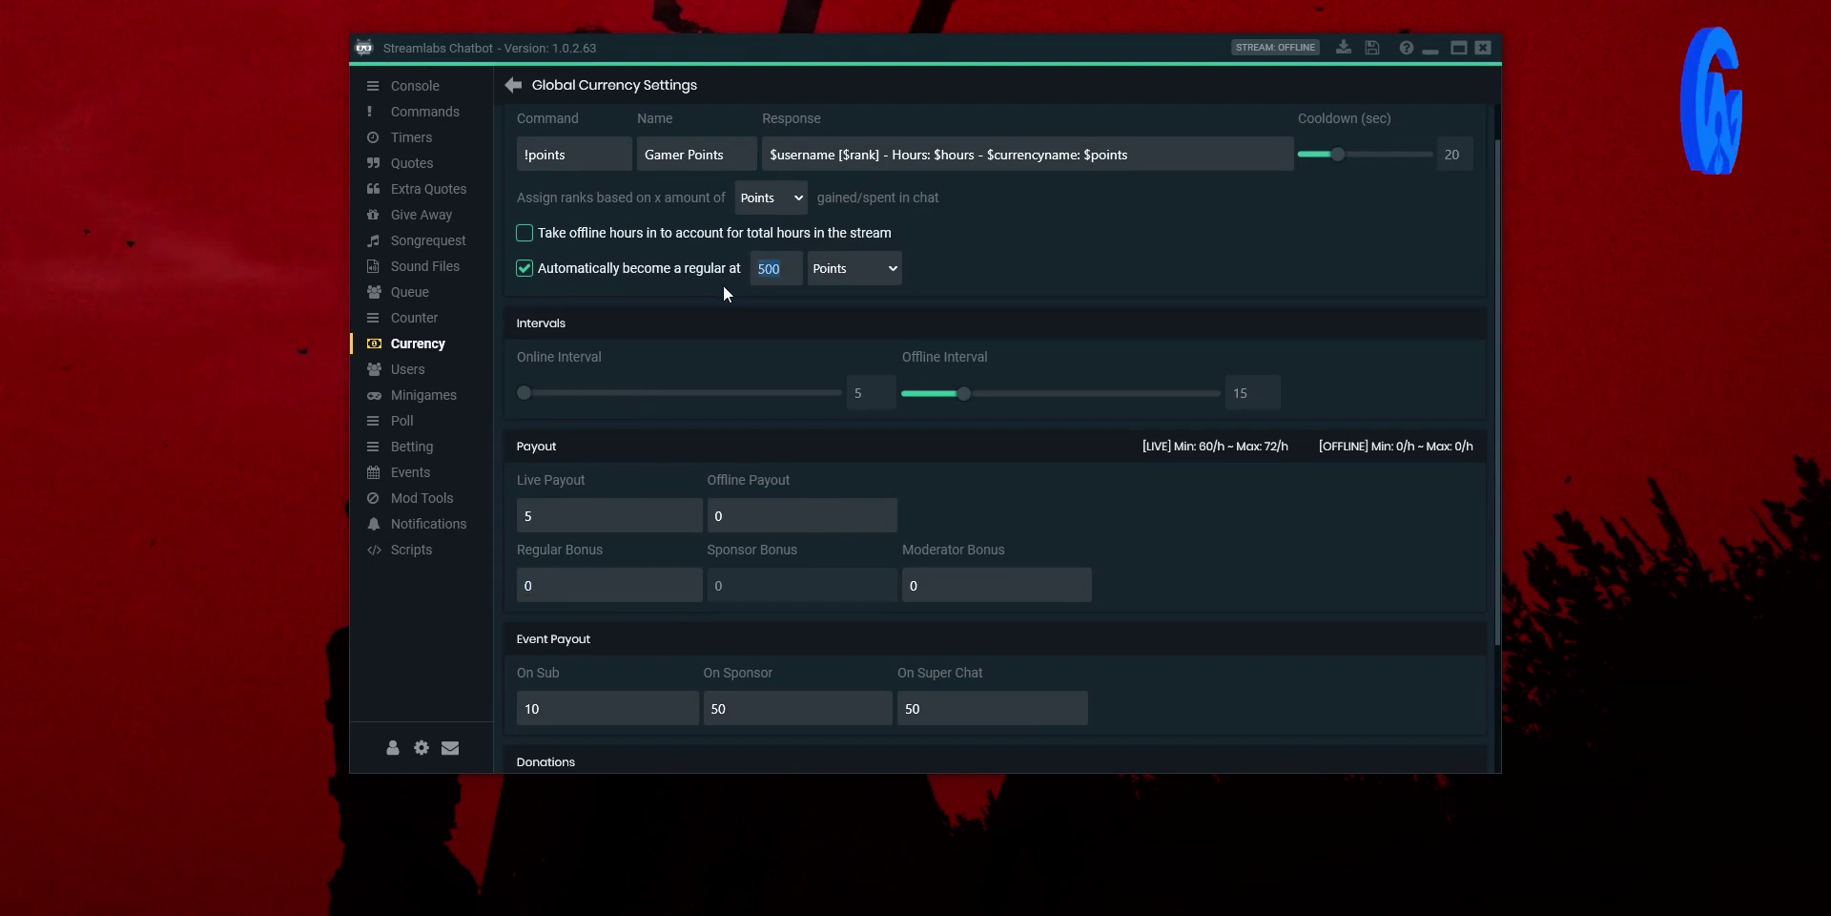
left_click(787, 270)
double_click(769, 269)
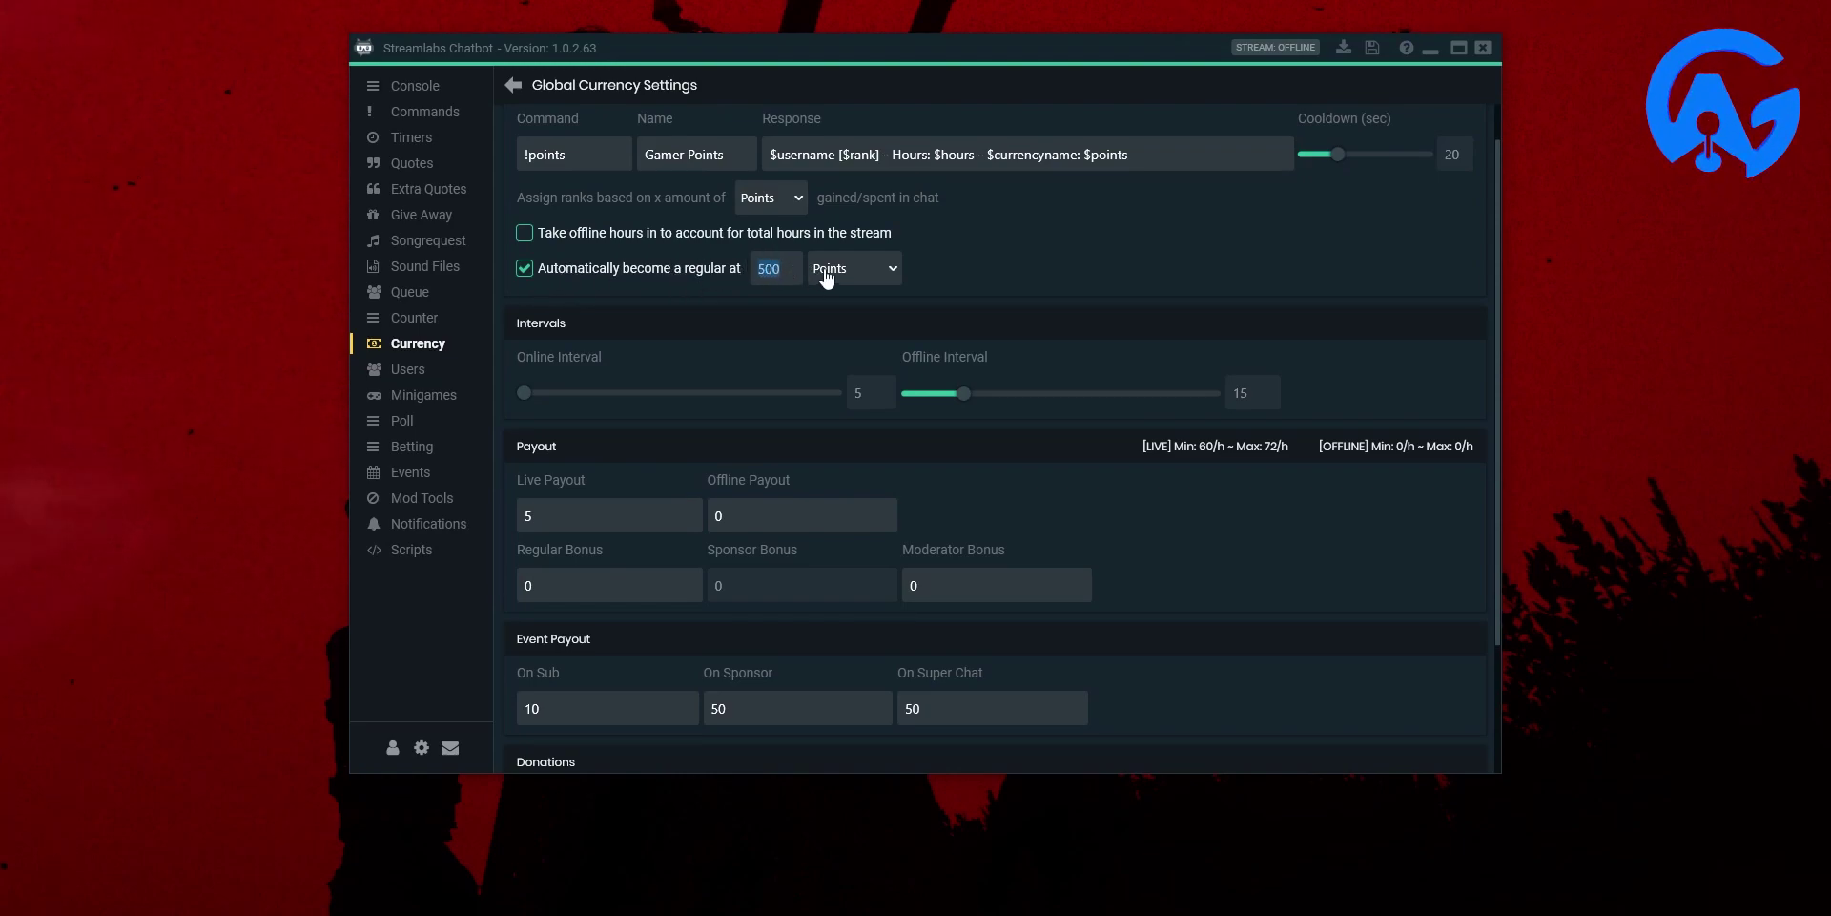
Try a Regular Bonus of 6 alongside the live payout, and set the bonus back to 0.
scroll(639, 444, "down", 2)
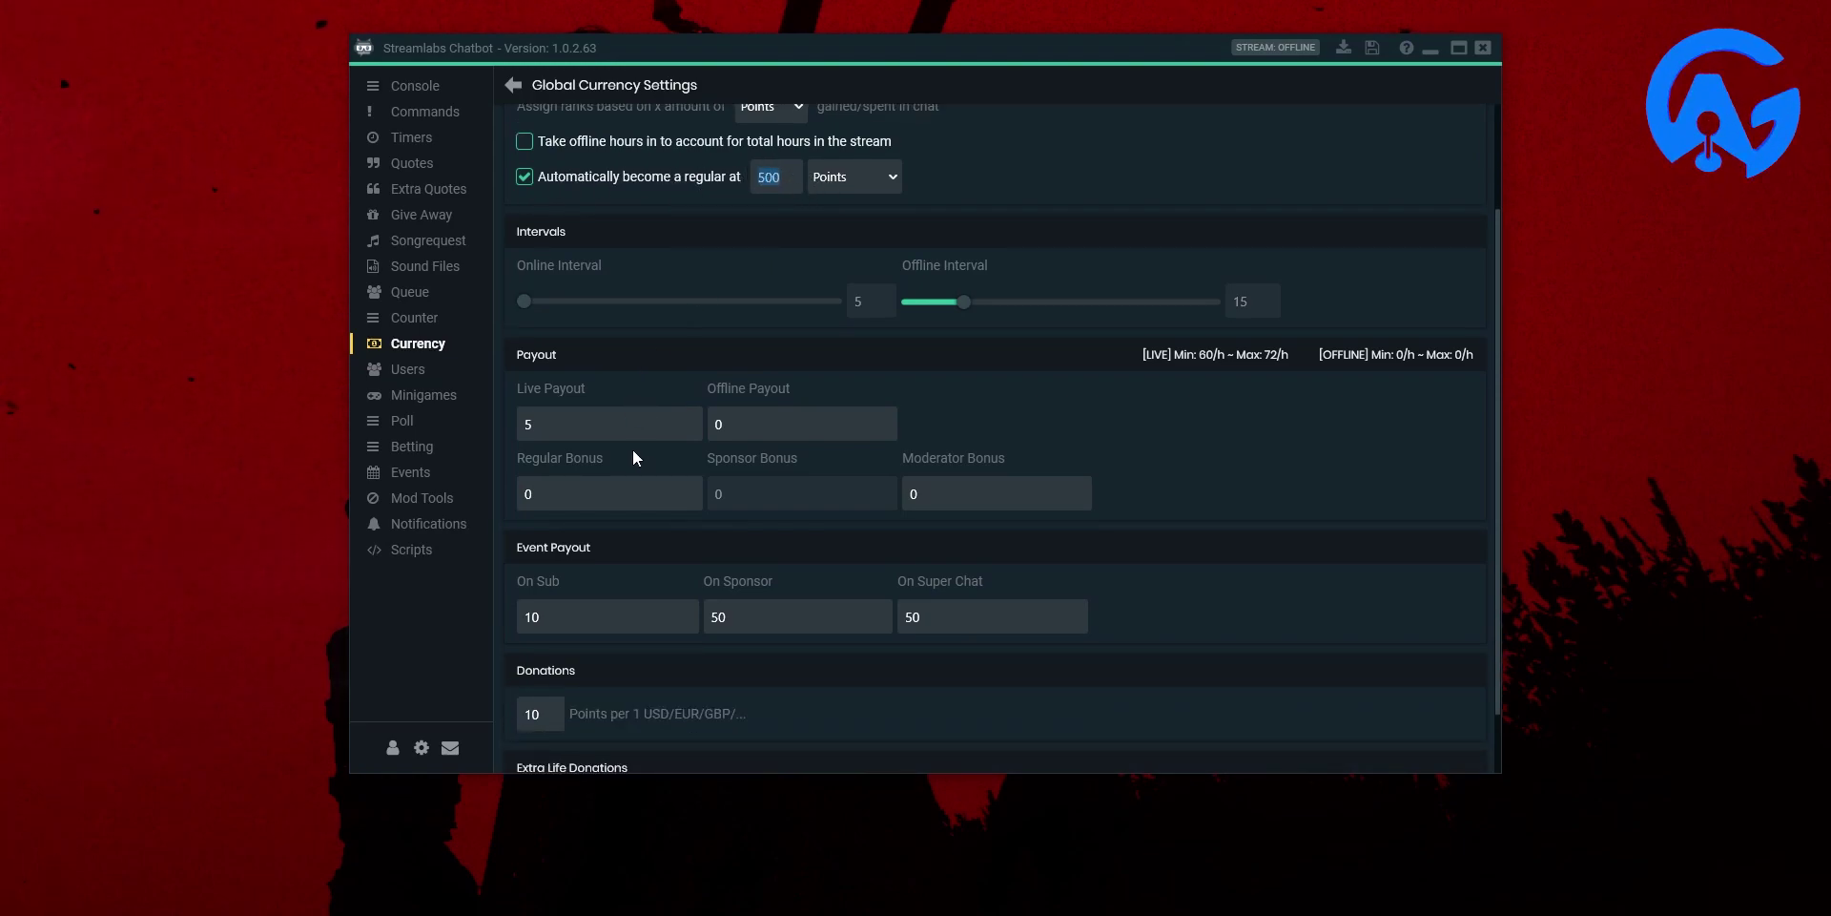
scroll(630, 467, "down", 1)
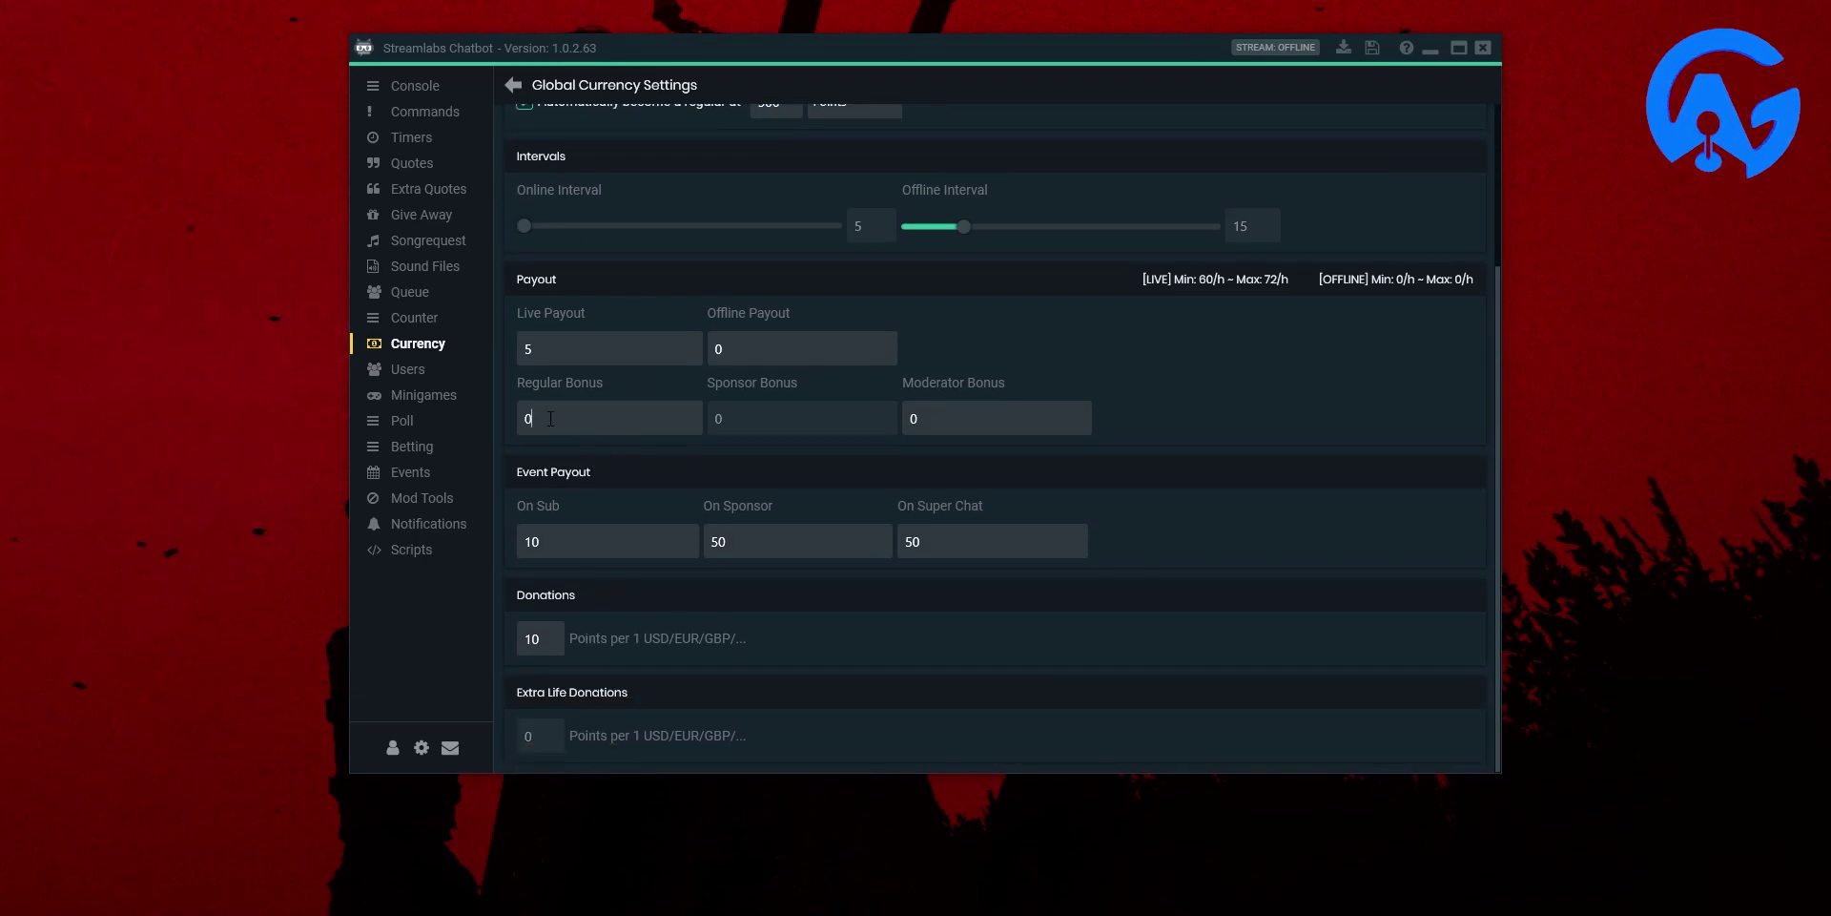
left_click_drag(534, 419, 499, 418)
type("6")
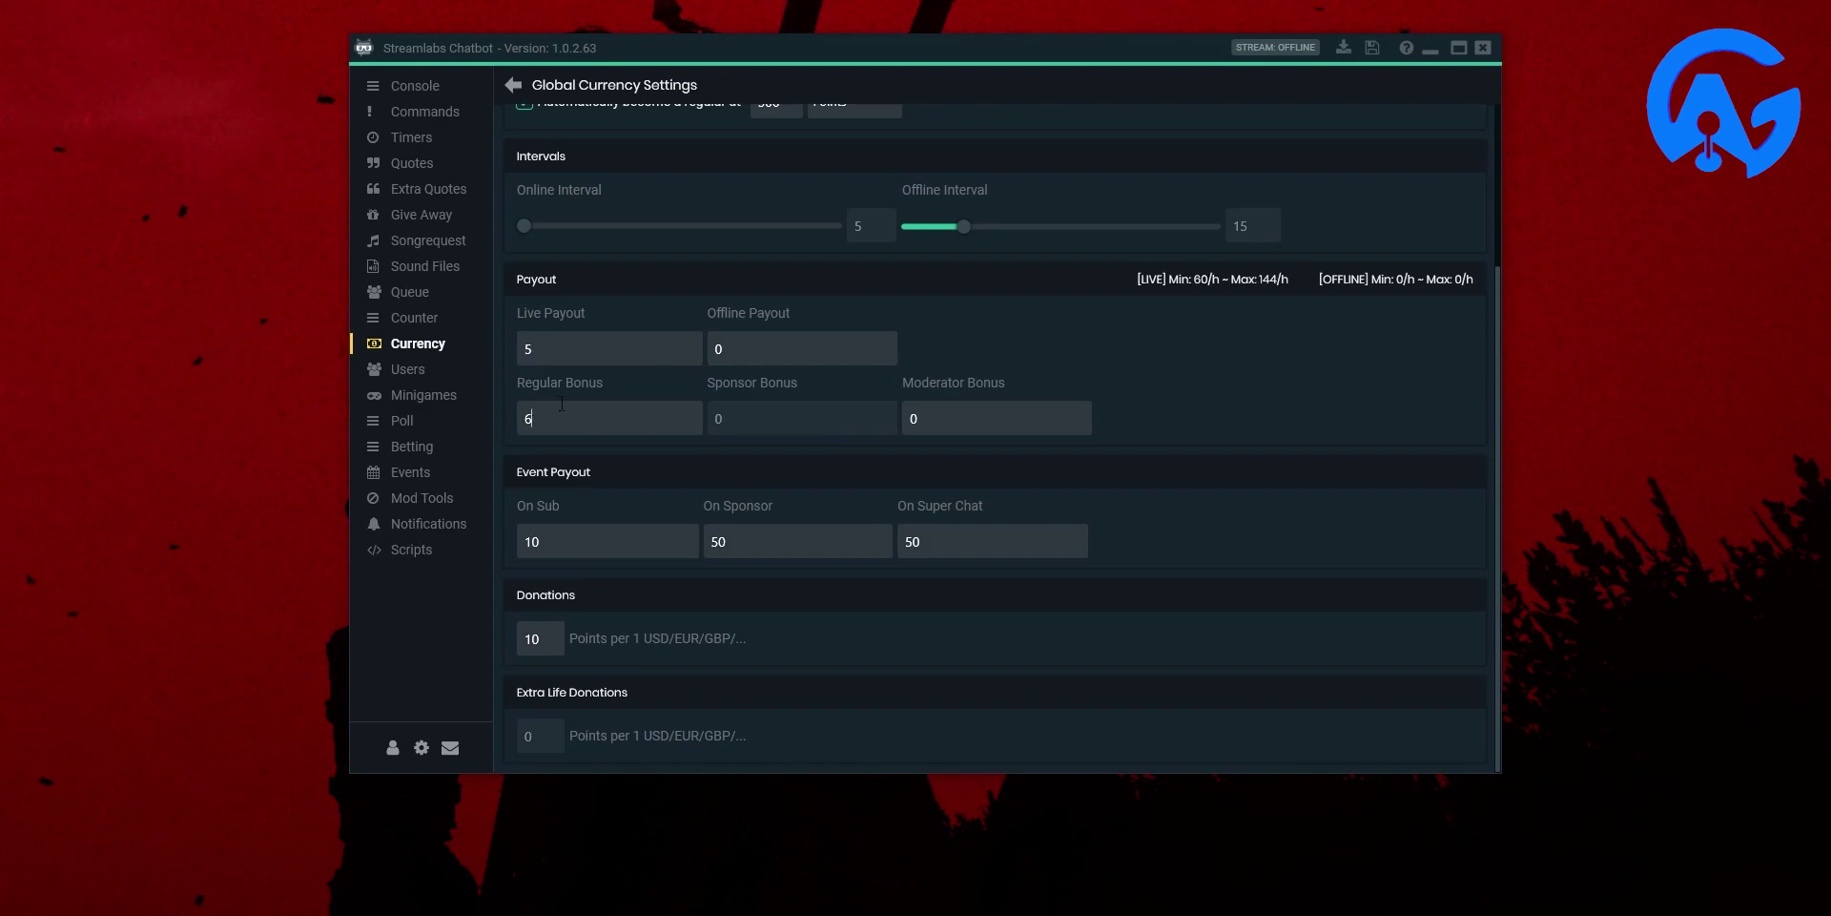
left_click_drag(539, 349, 520, 372)
left_click(540, 430)
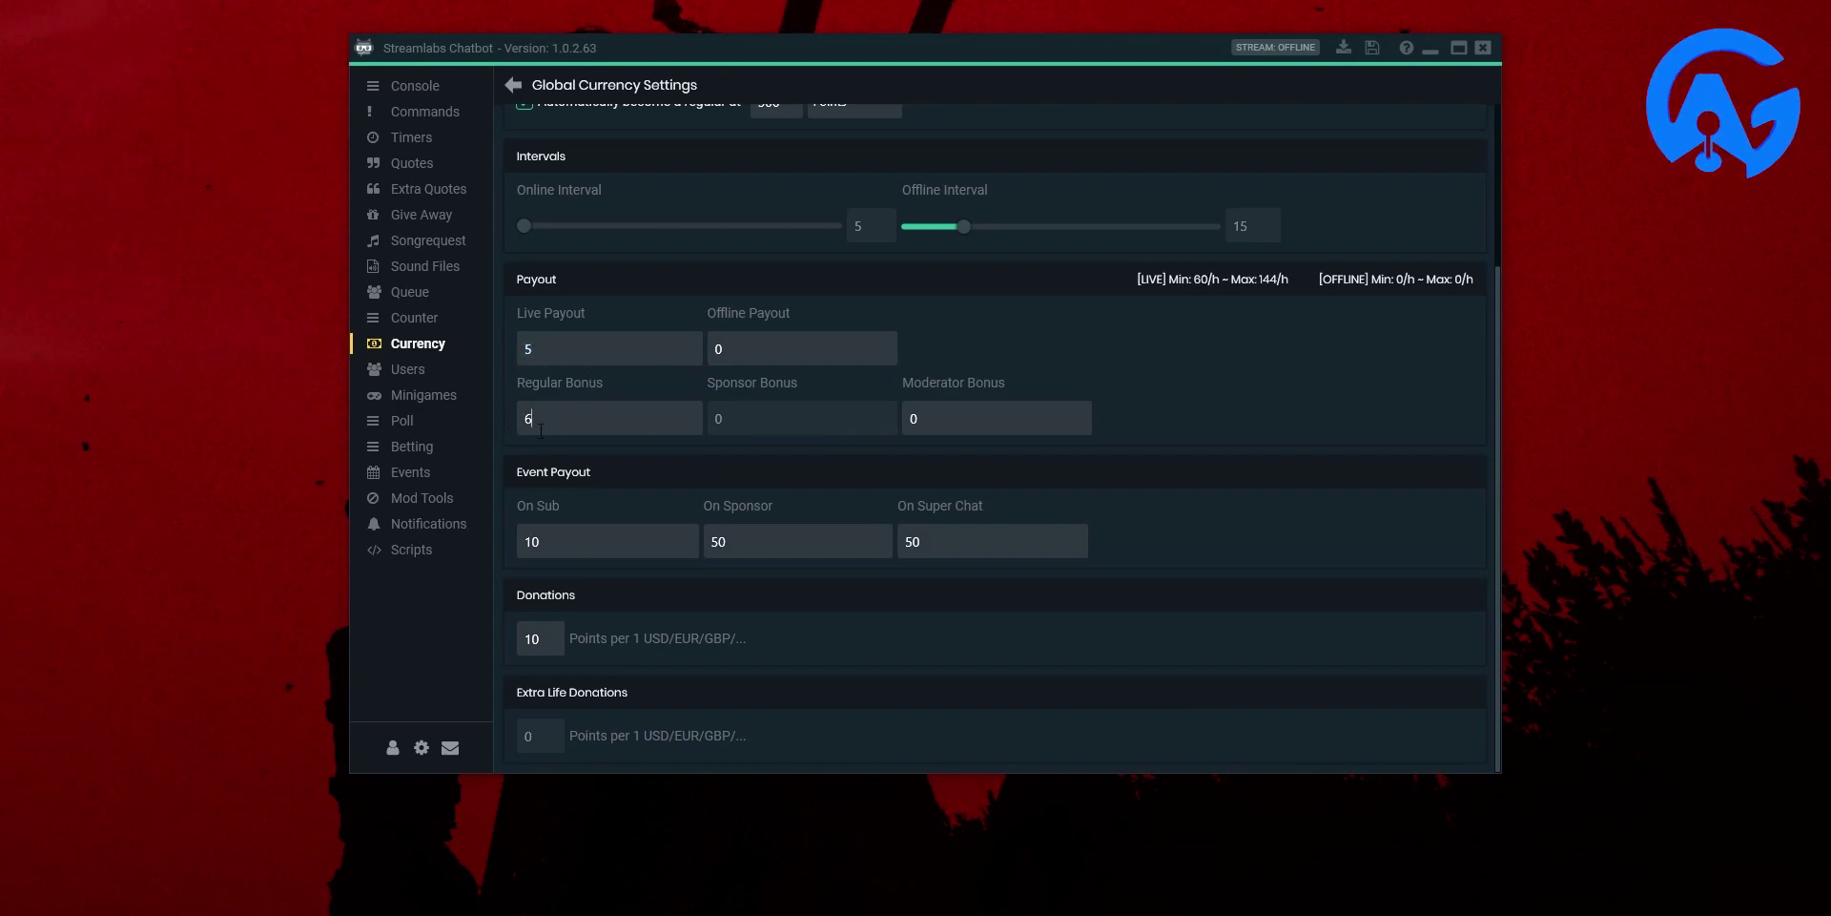
type("0")
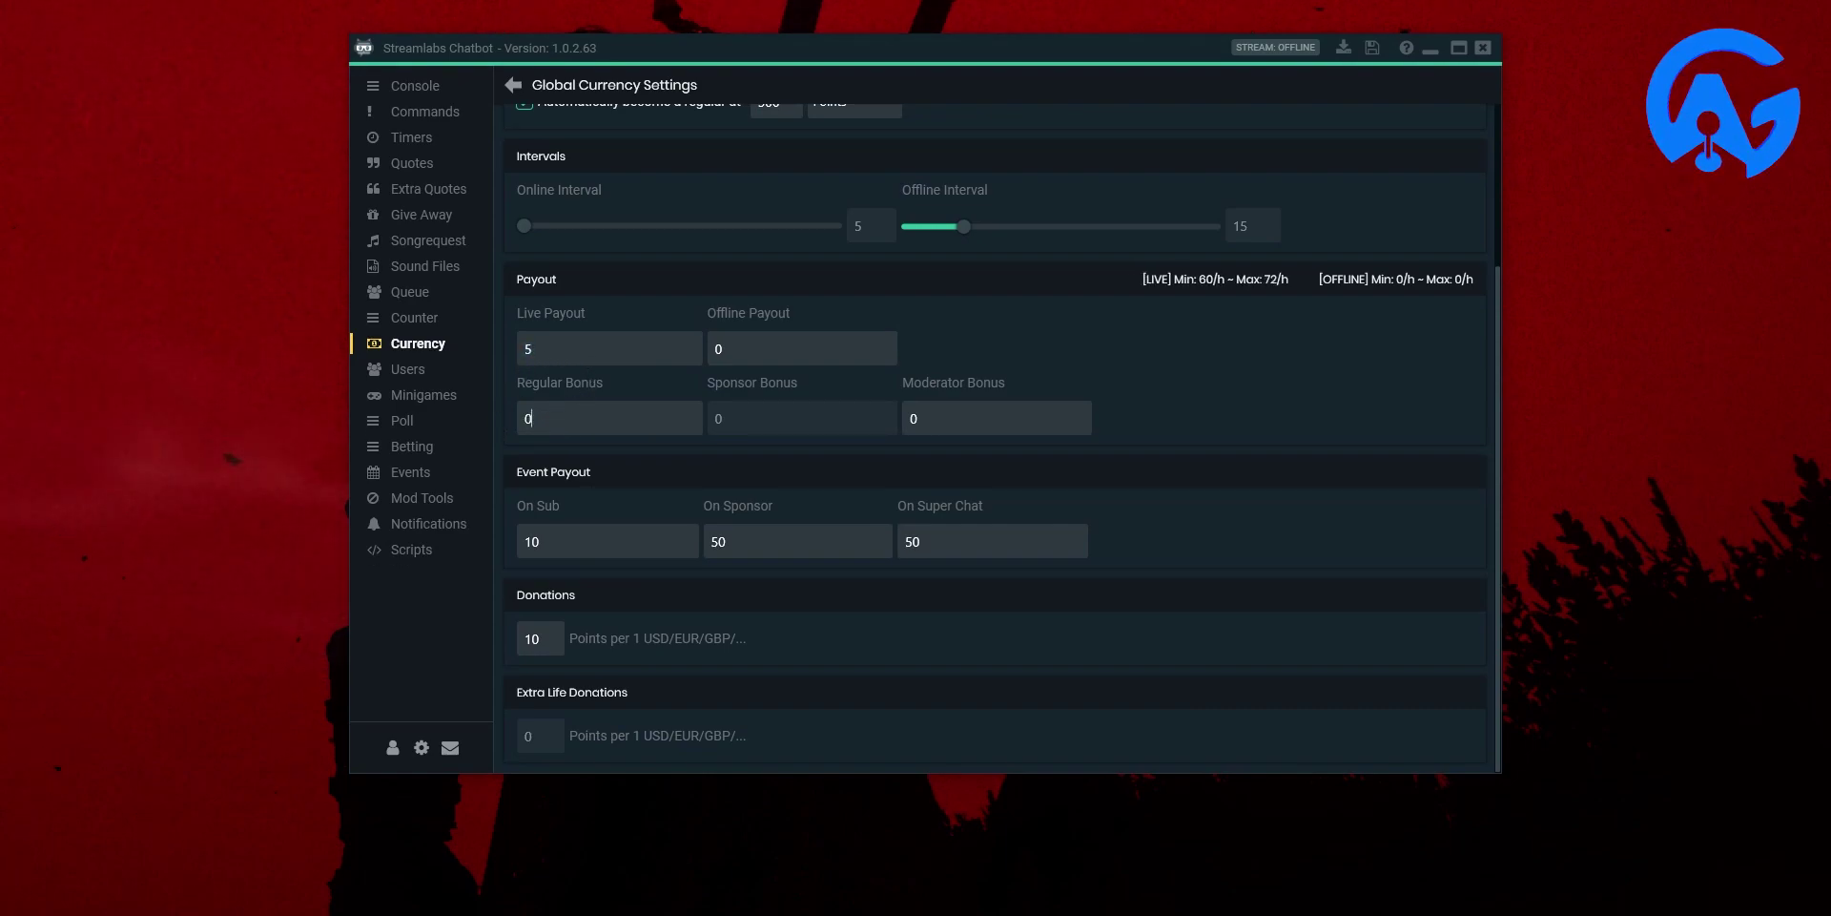
Review the event payout amounts for subscriptions, sponsors and Super Chats.
left_click(605, 539)
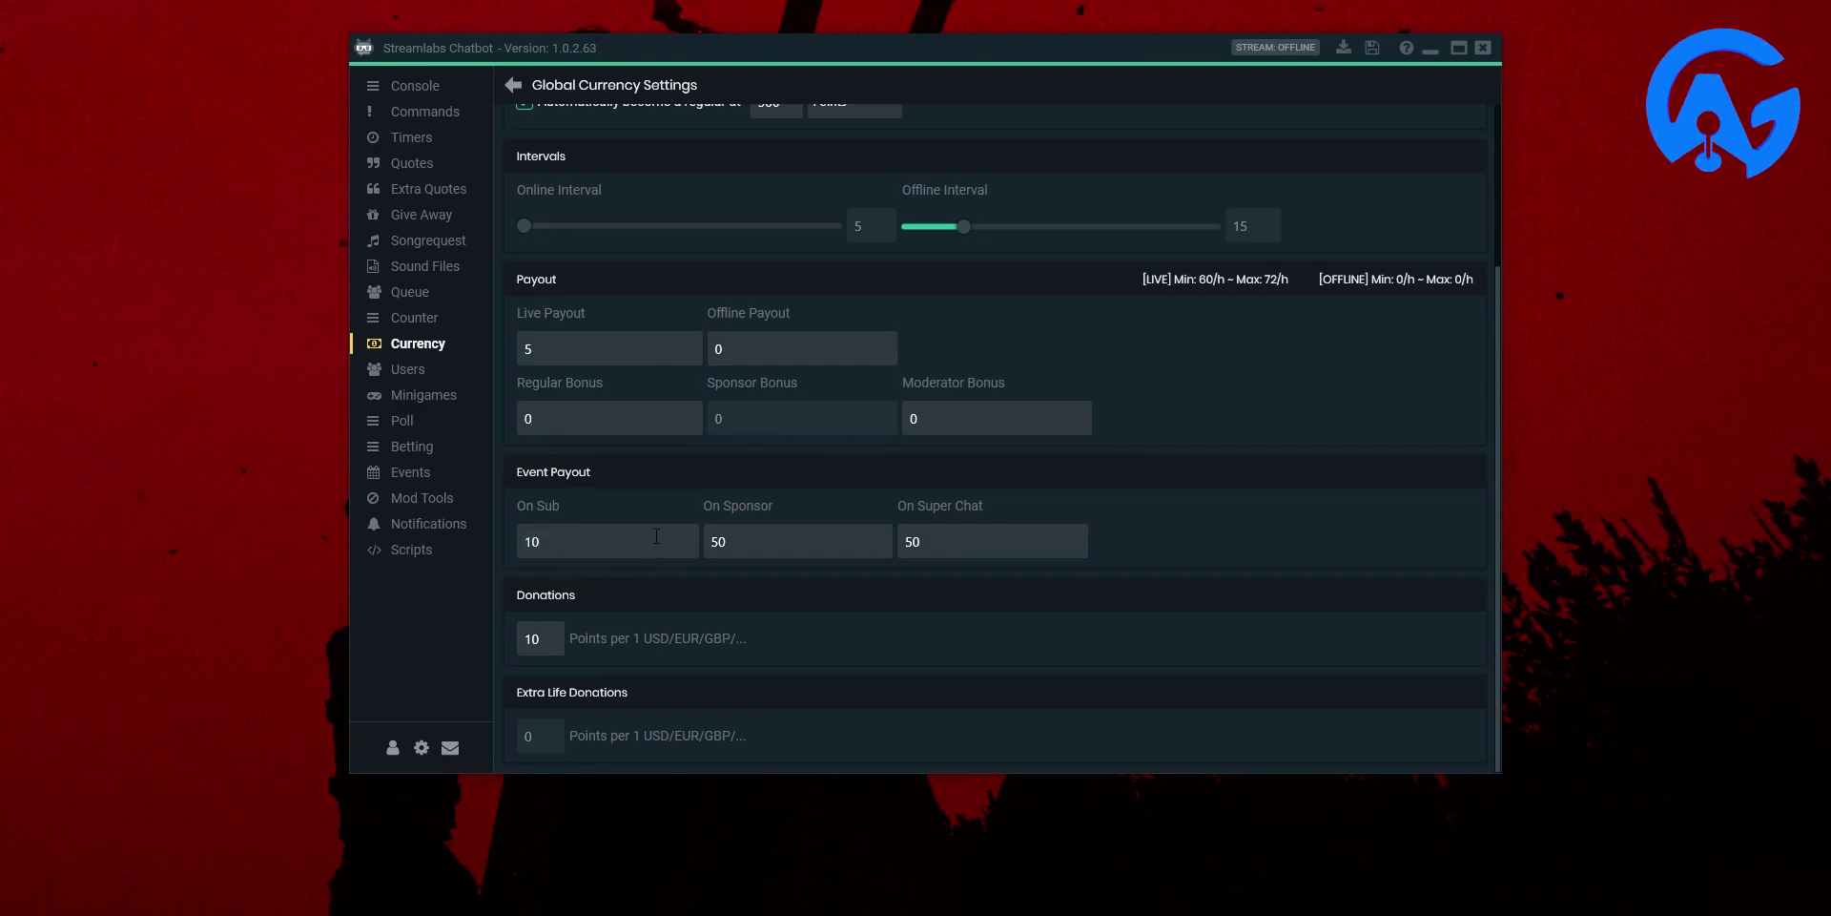
left_click(646, 542)
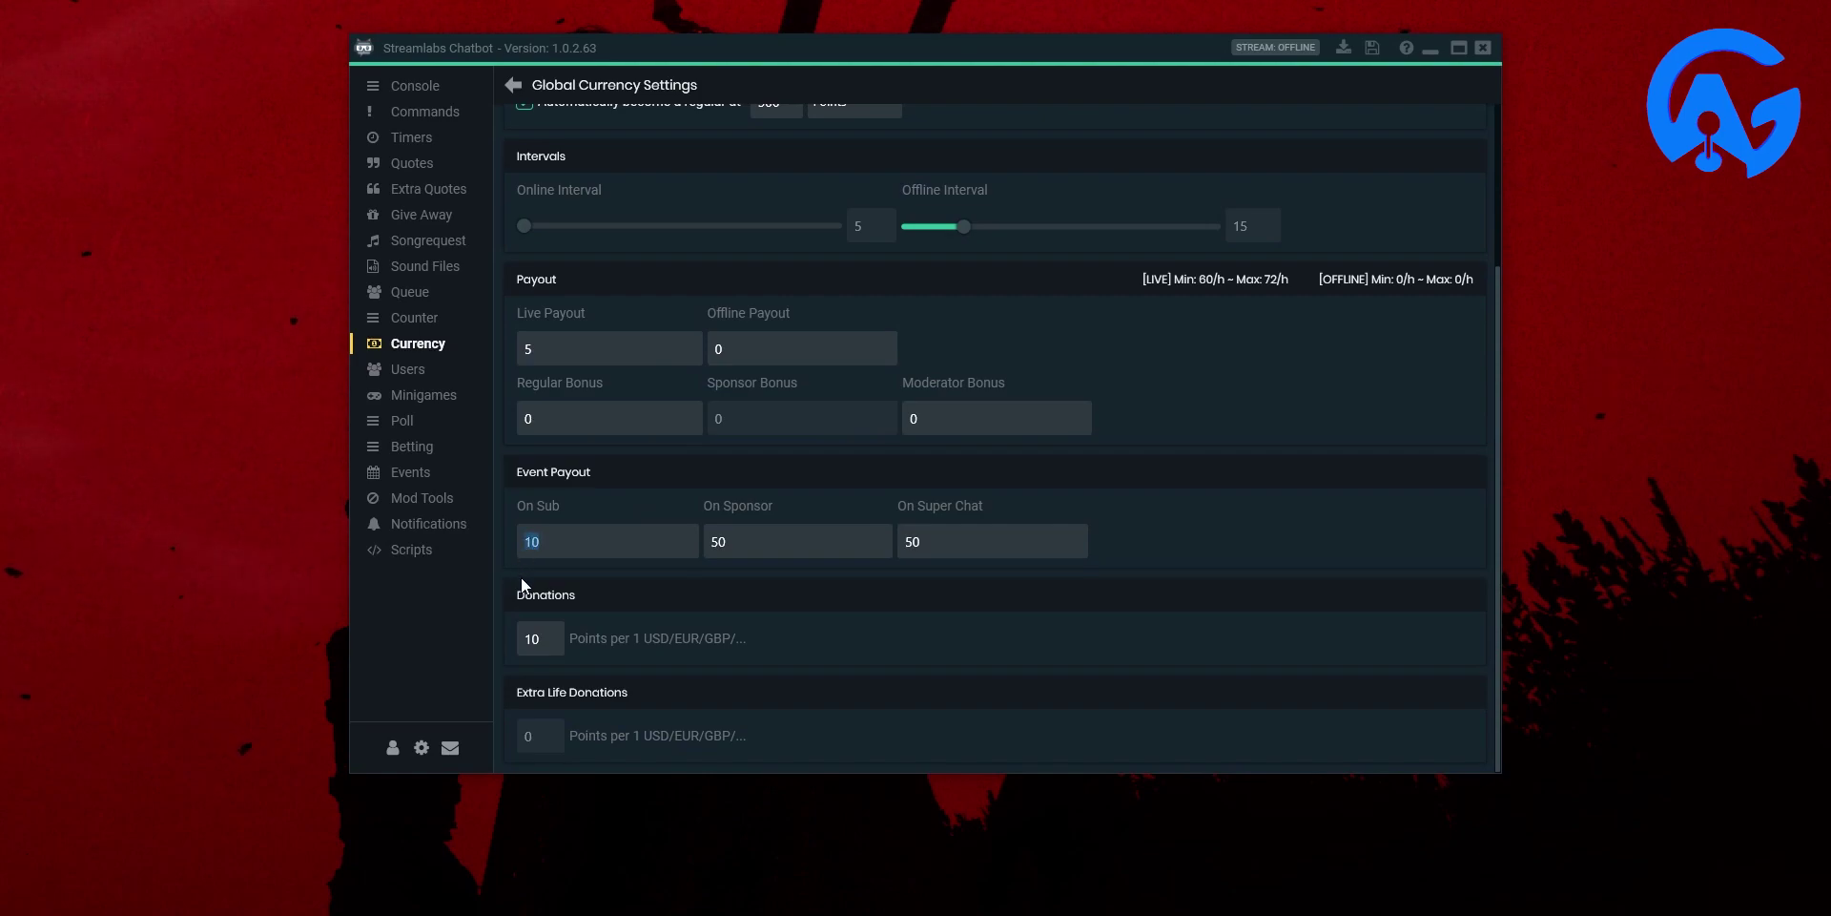
key("Tab")
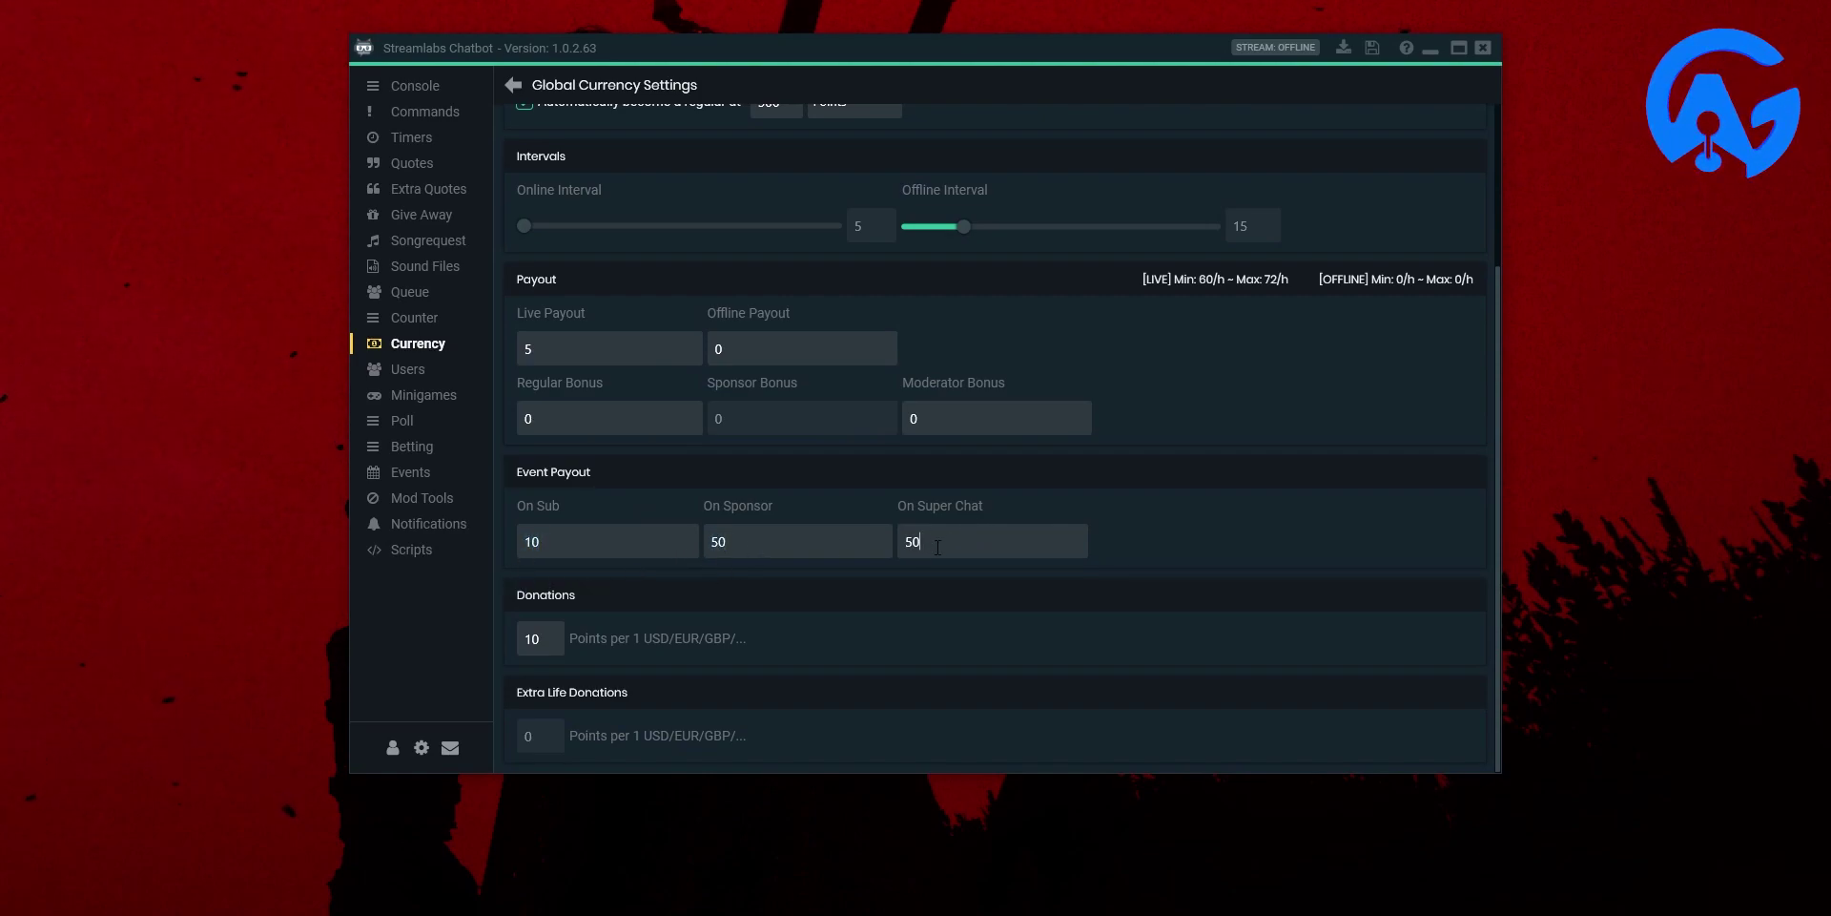
key("Tab")
key("shift+Tab")
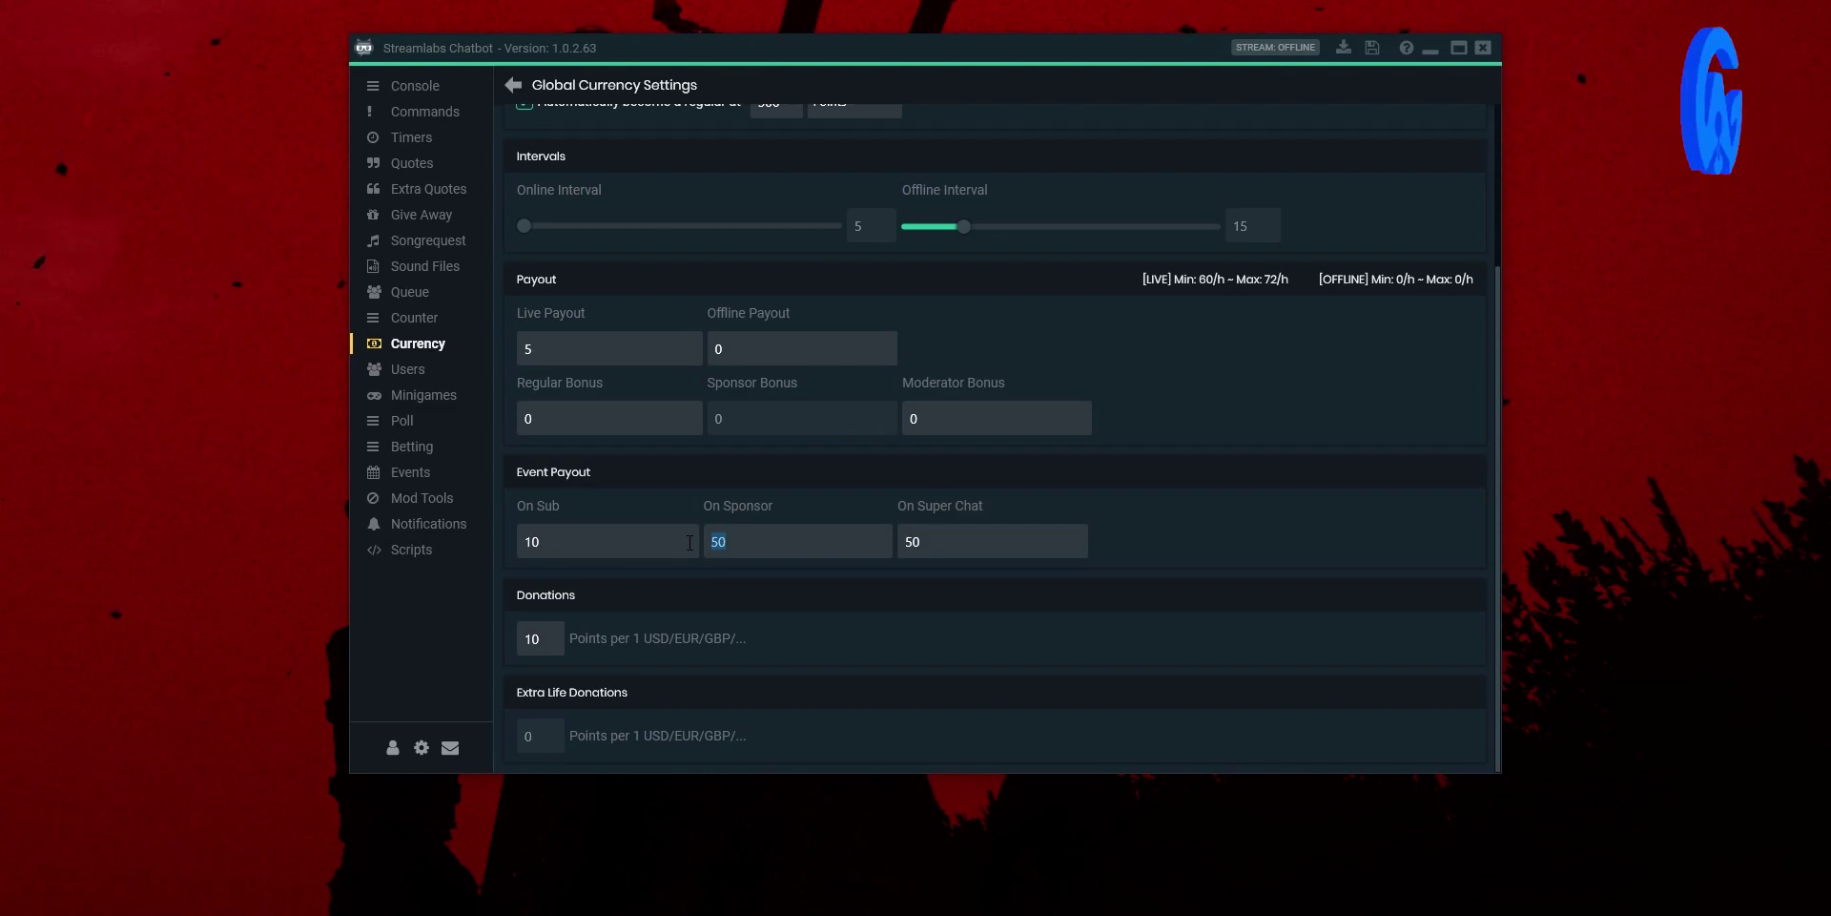
Review the donation payout points per currency unit, along with the rest of the global currency settings.
left_click(537, 645)
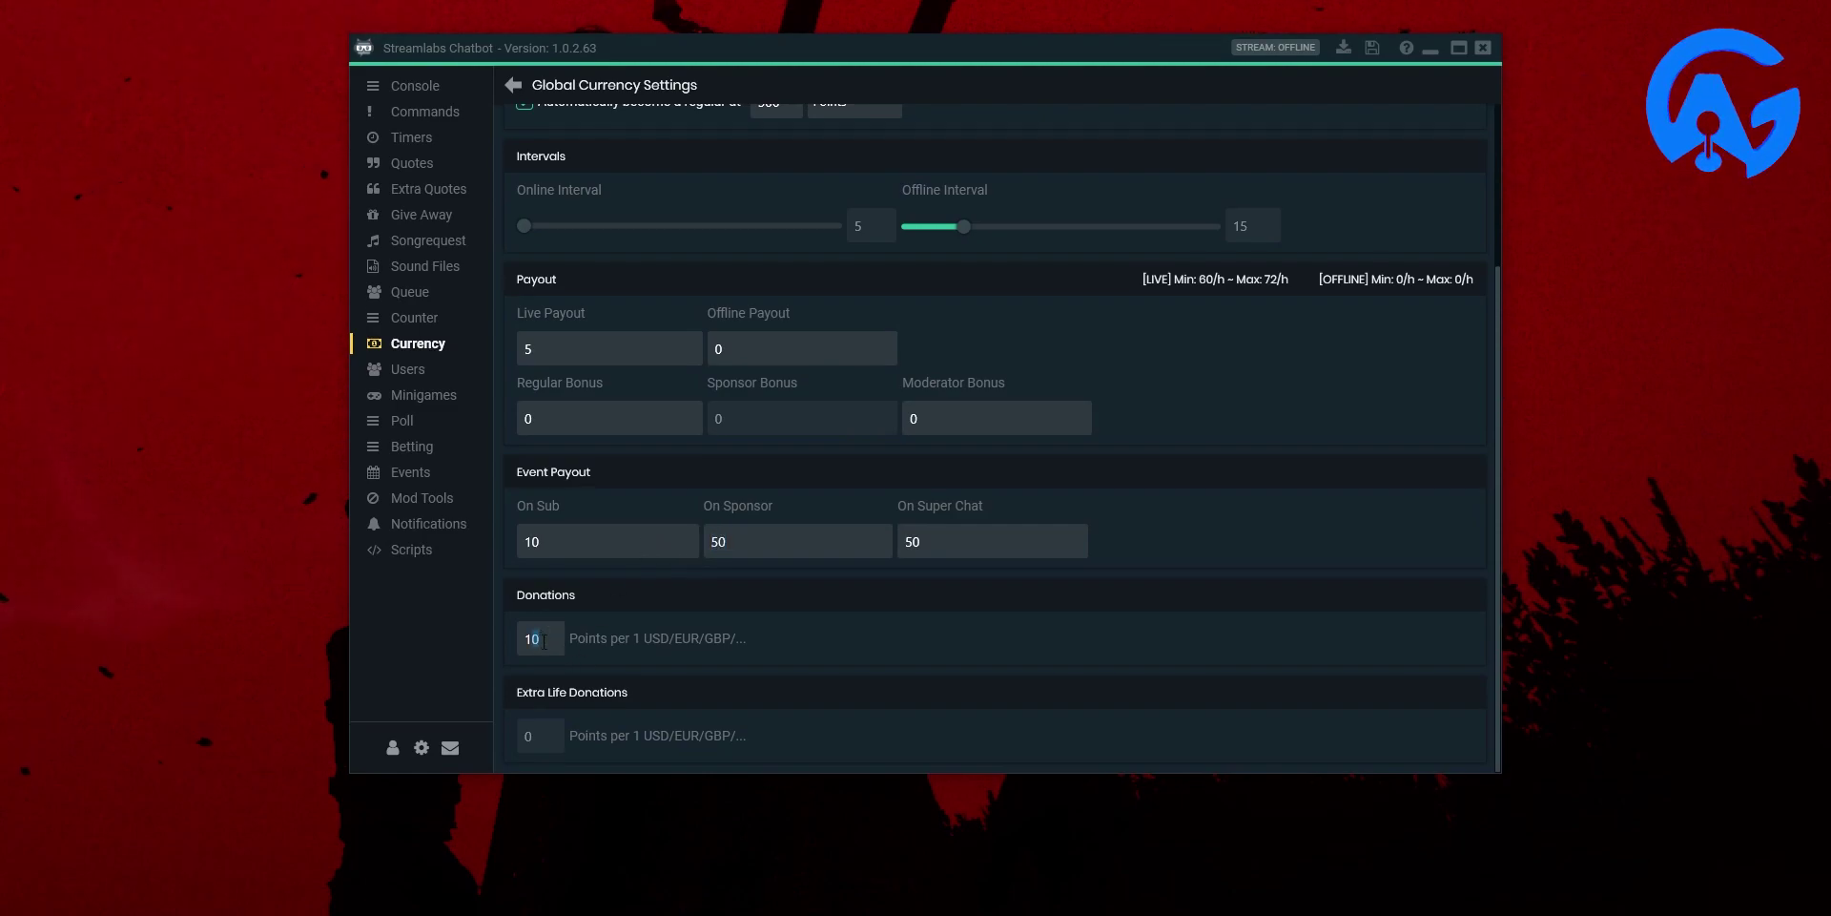
left_click(548, 646)
scroll(620, 524, "up", 3)
scroll(607, 490, "down", 3)
scroll(1193, 341, "up", 2)
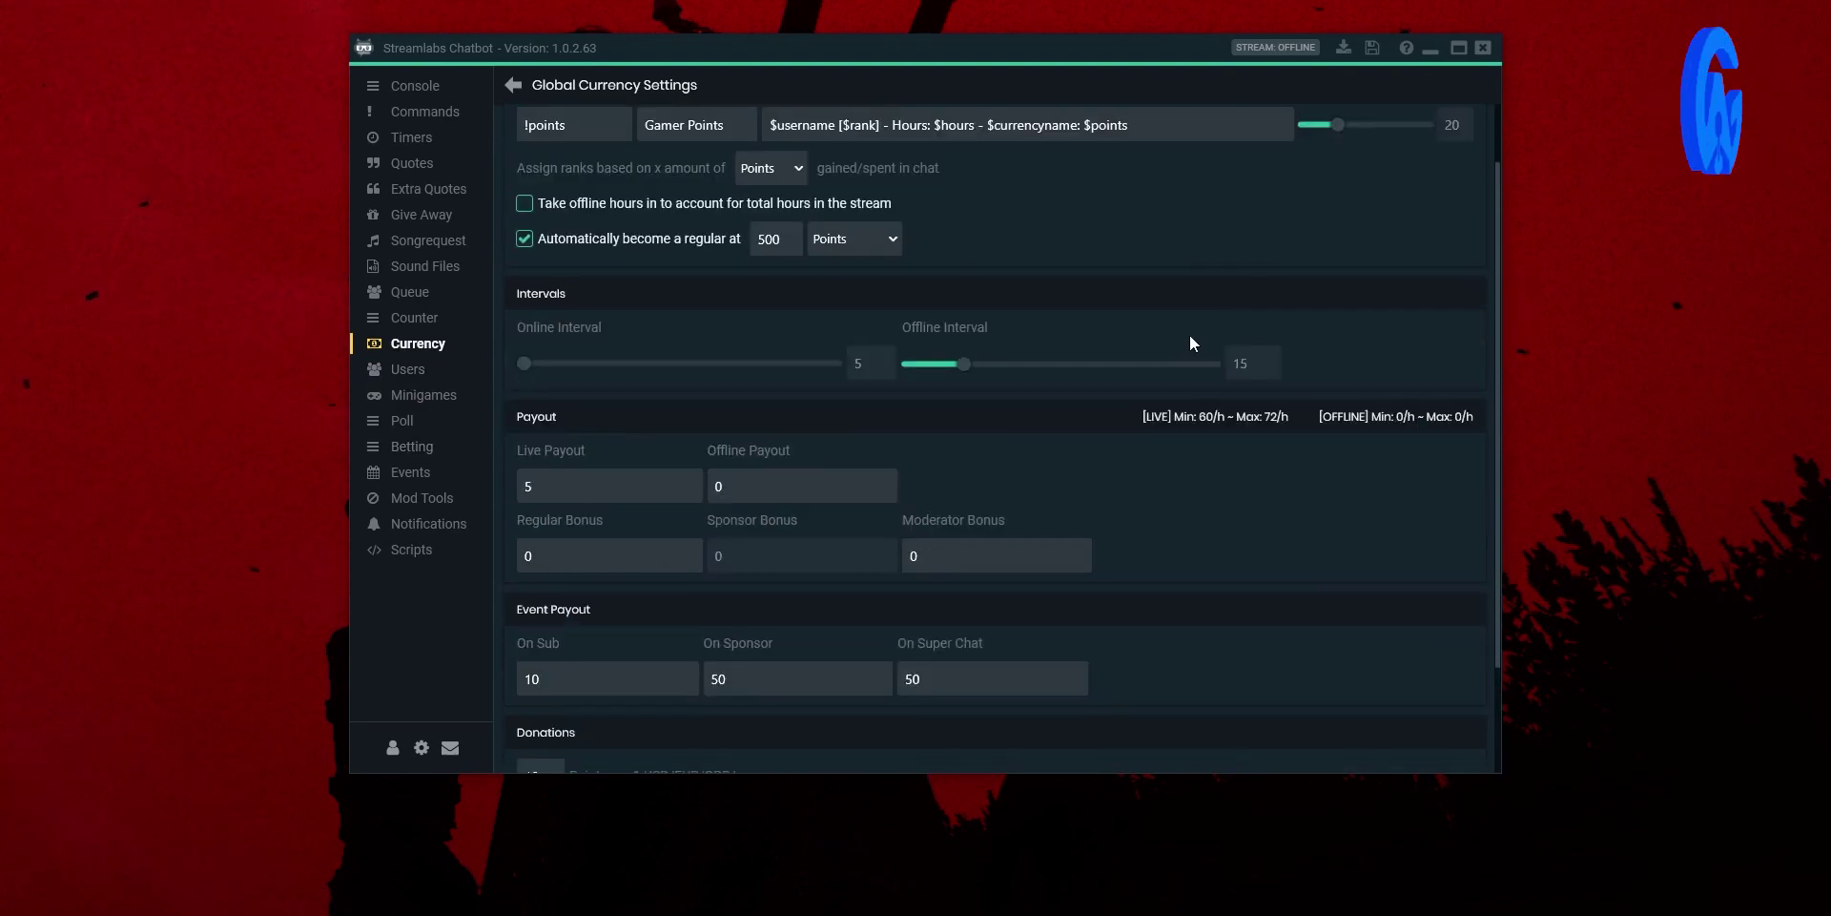
scroll(1191, 344, "up", 1)
Leave the global currency settings and examine the existing currency ranks and the form for adding a rank.
left_click(517, 89)
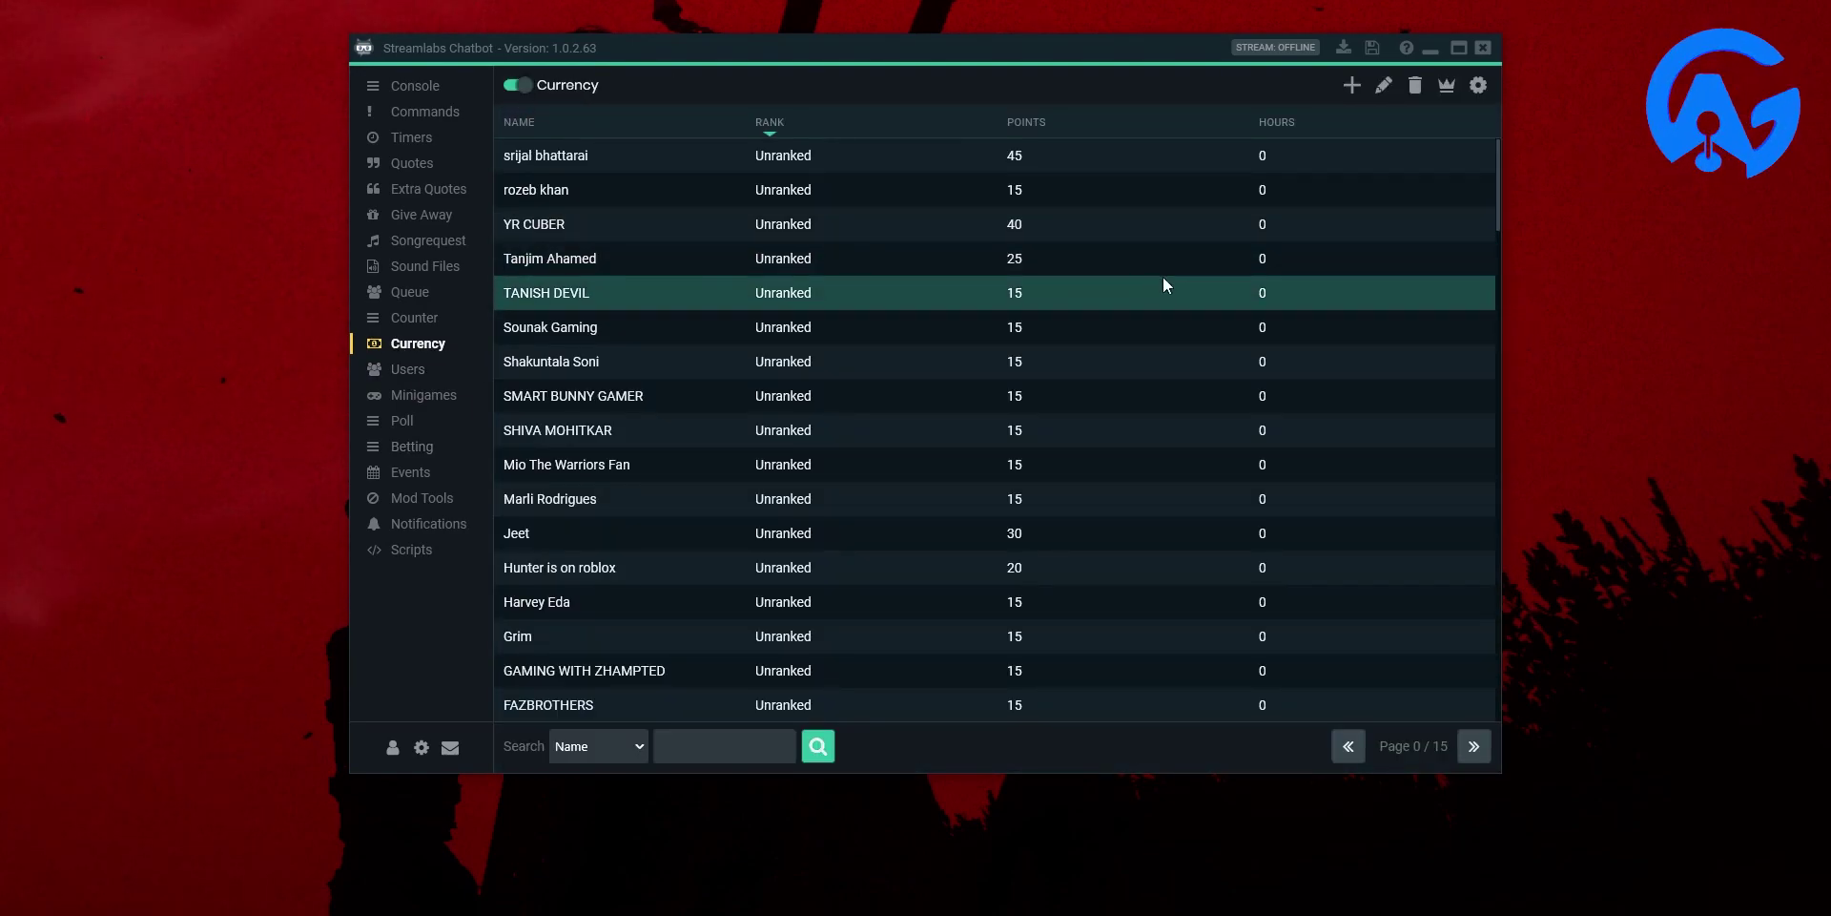
left_click(1448, 87)
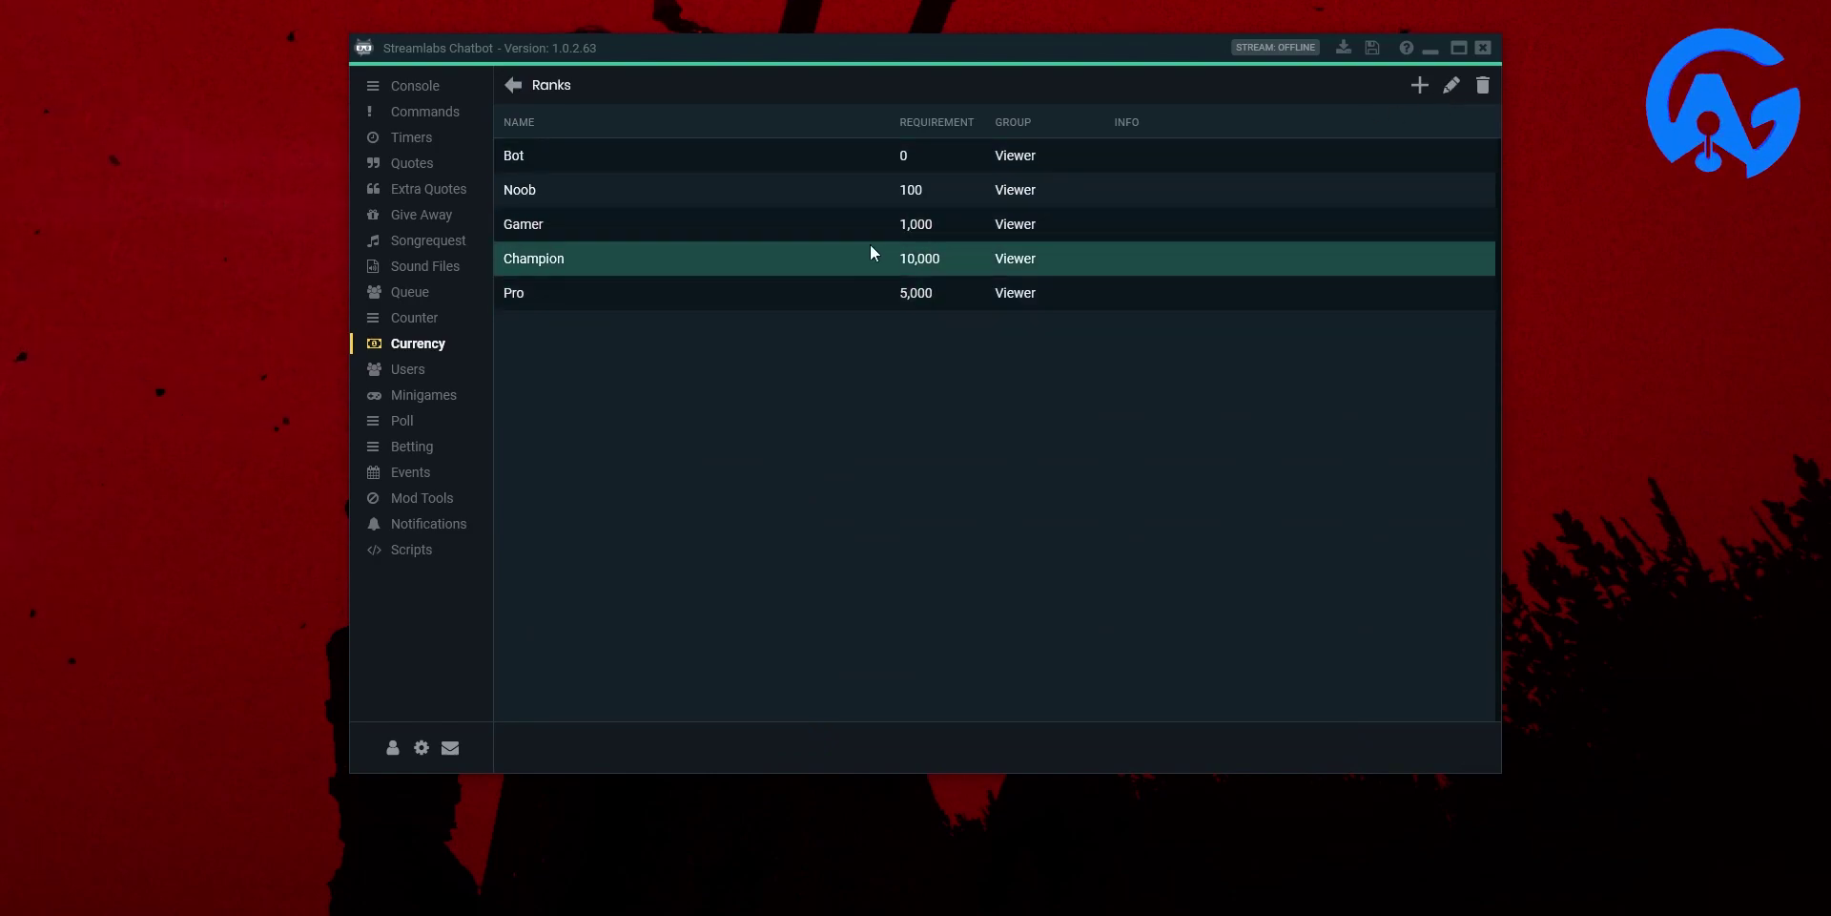
left_click(1421, 88)
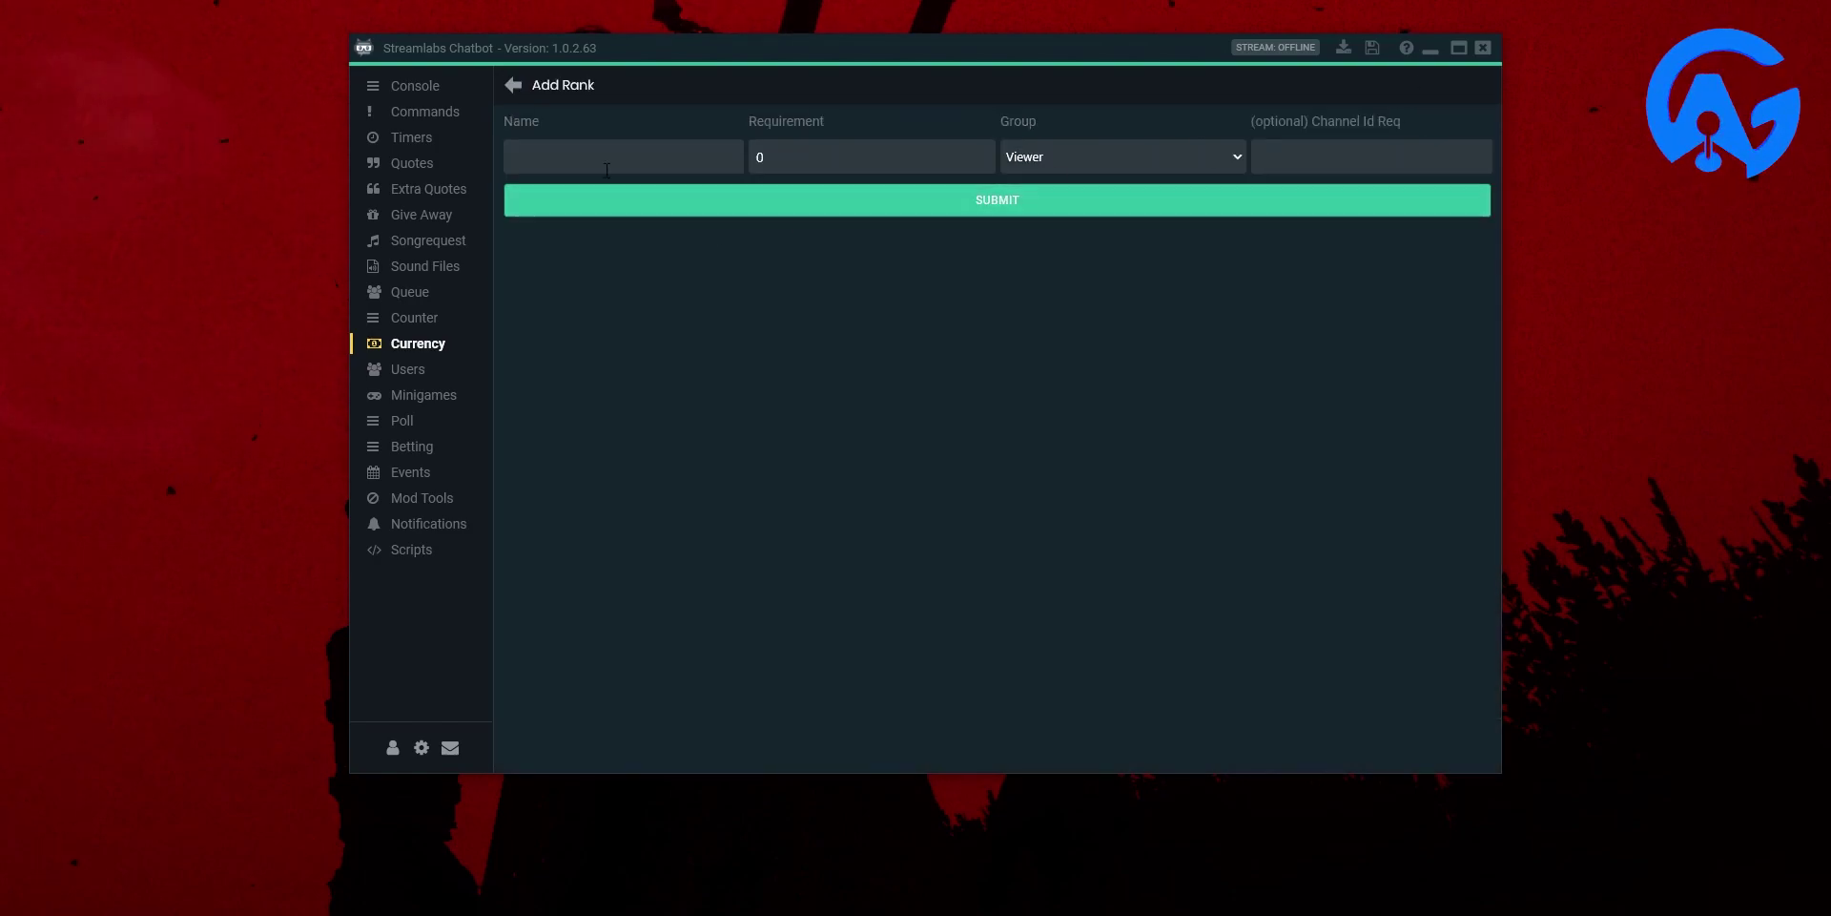
left_click(515, 86)
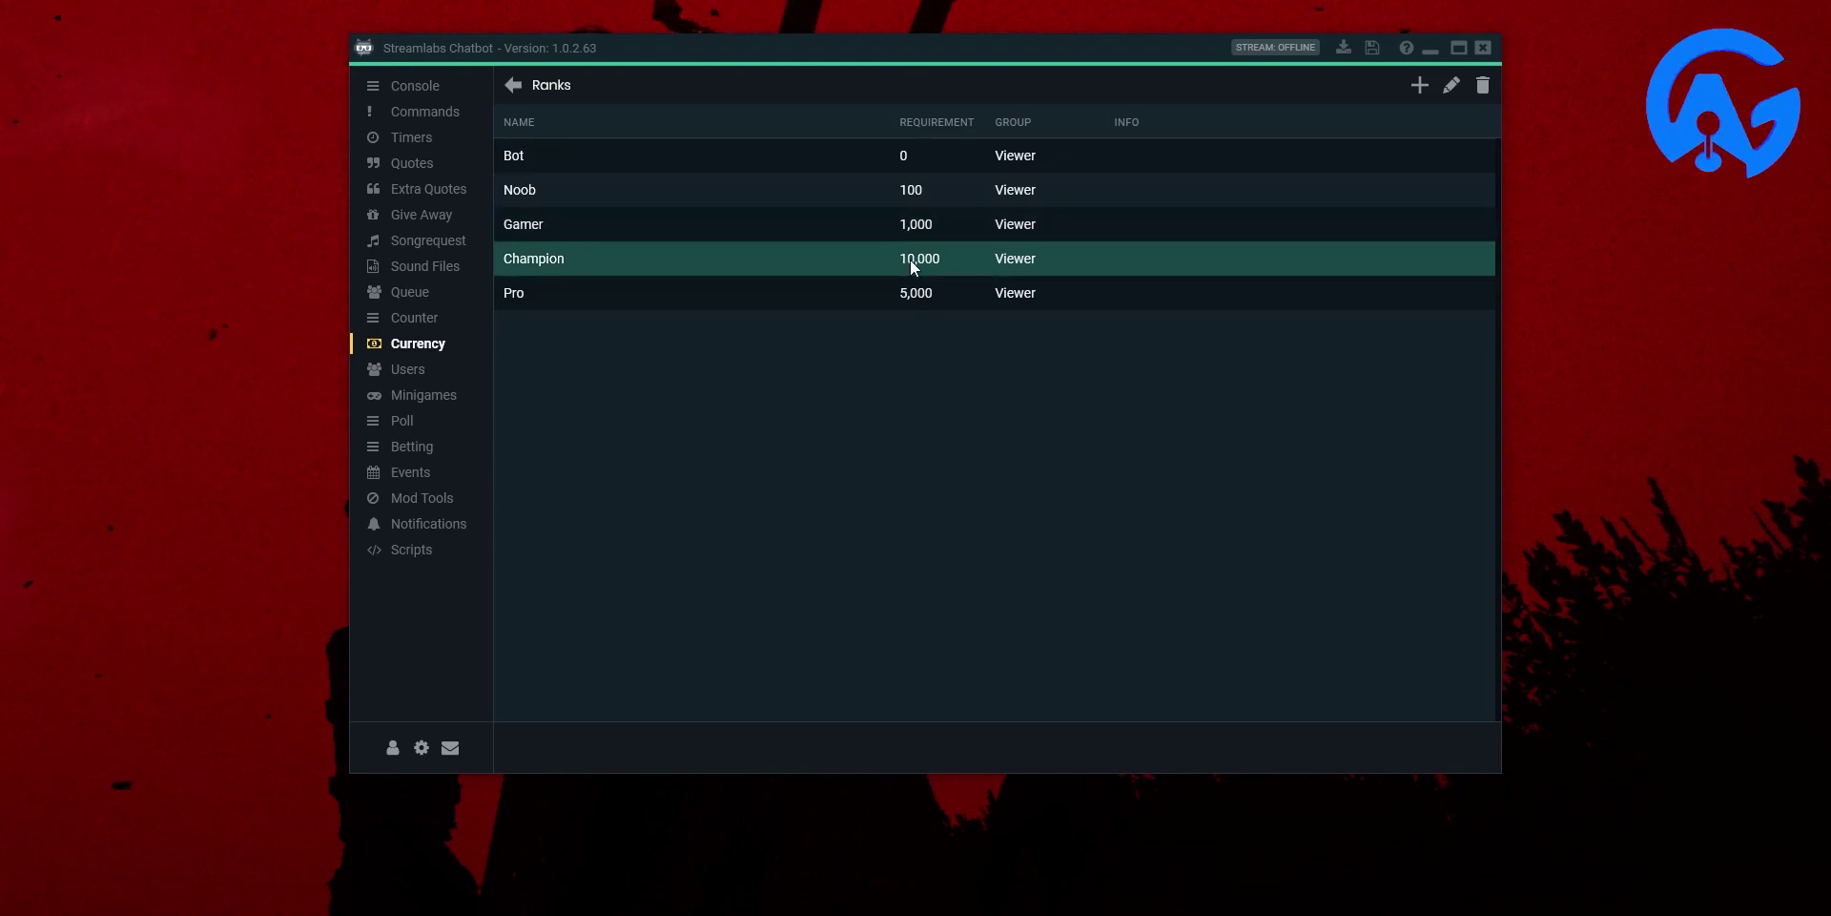
Add a currency rank named Ultra Pro with a requirement of 50000 for the Viewer group.
left_click(1420, 85)
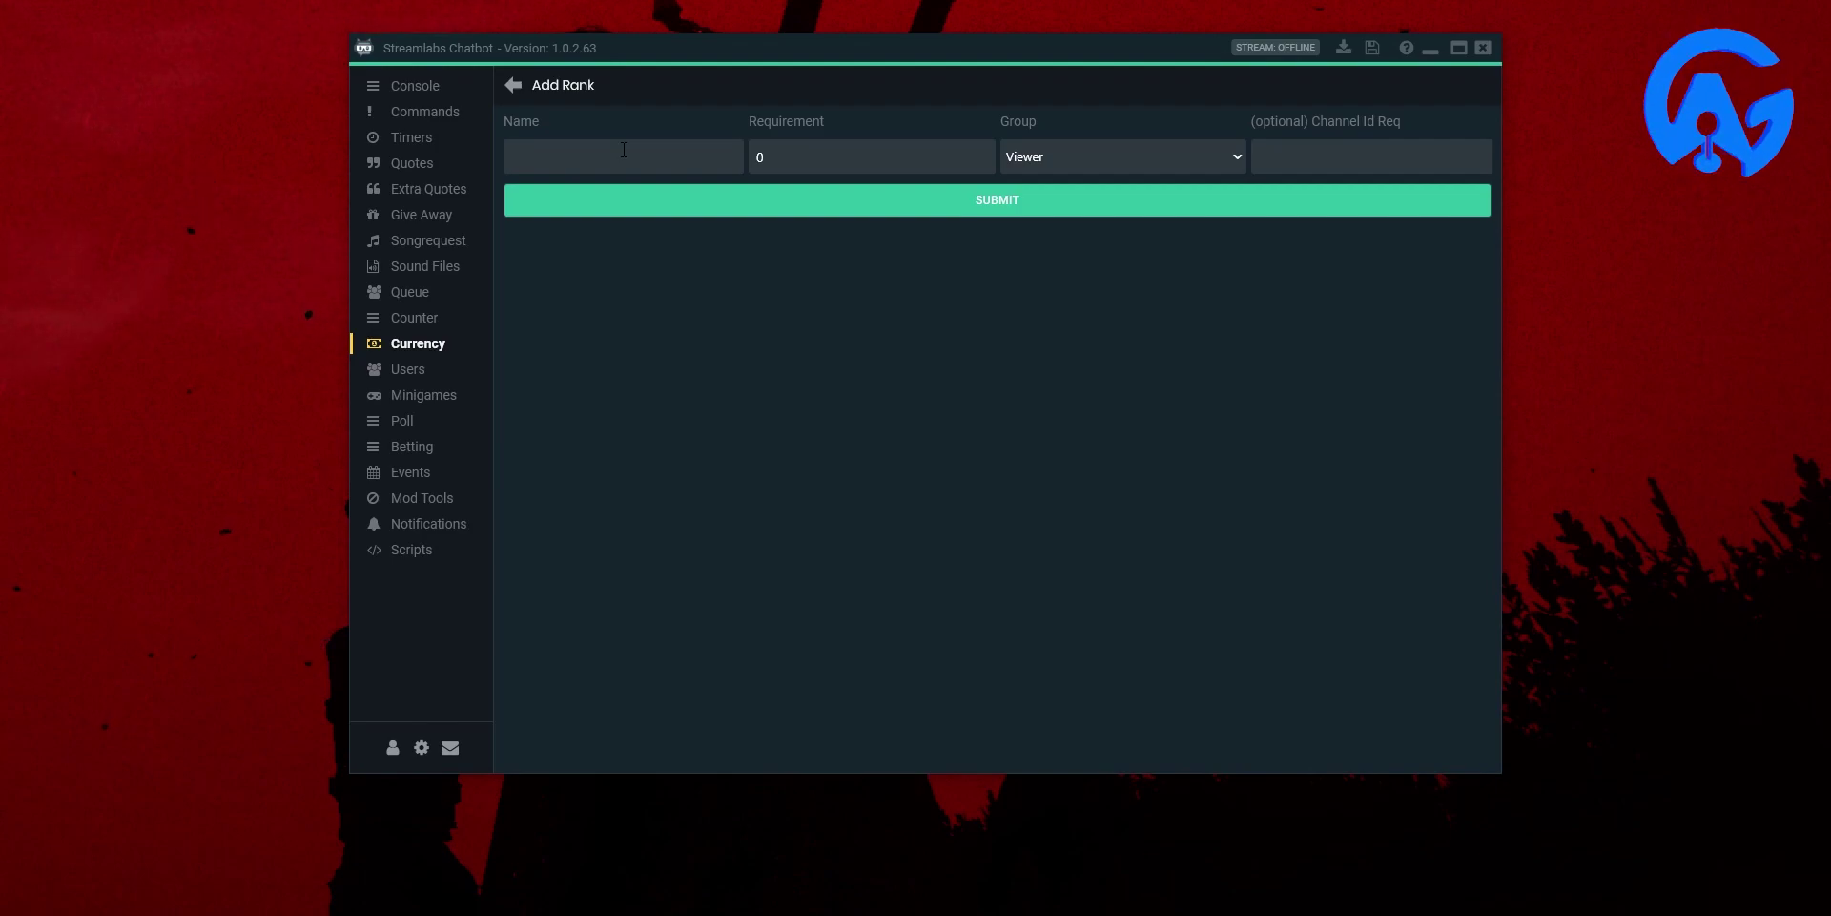
type("Ultra Pro")
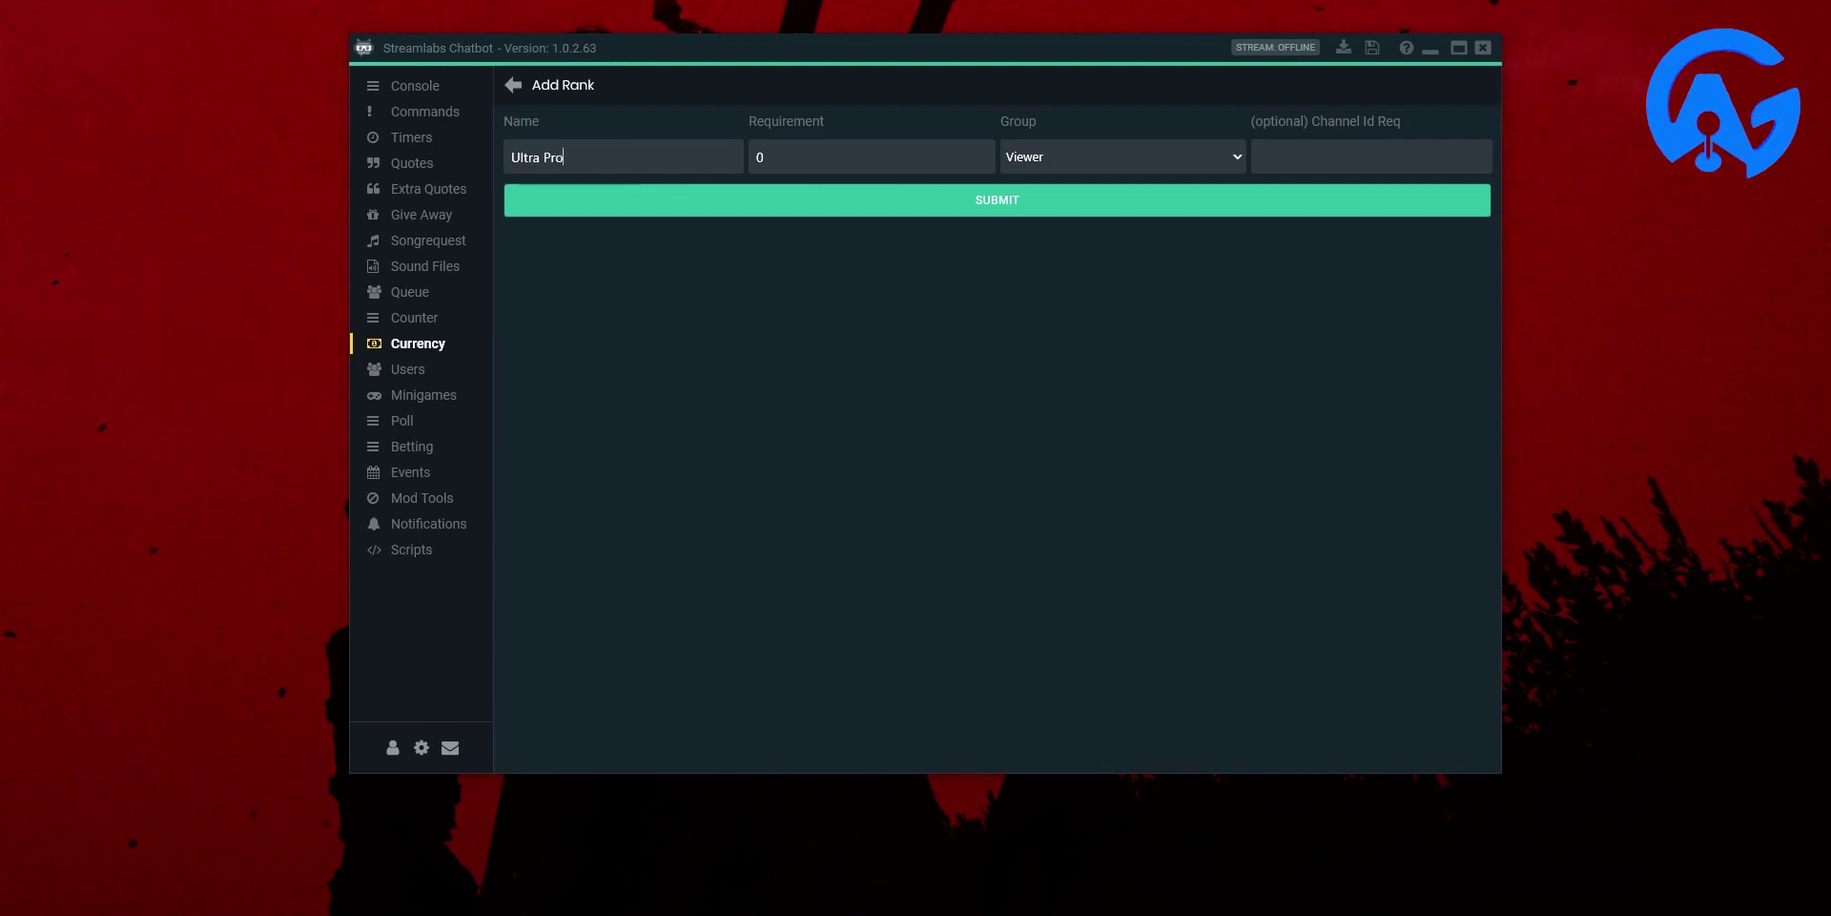
key("Tab")
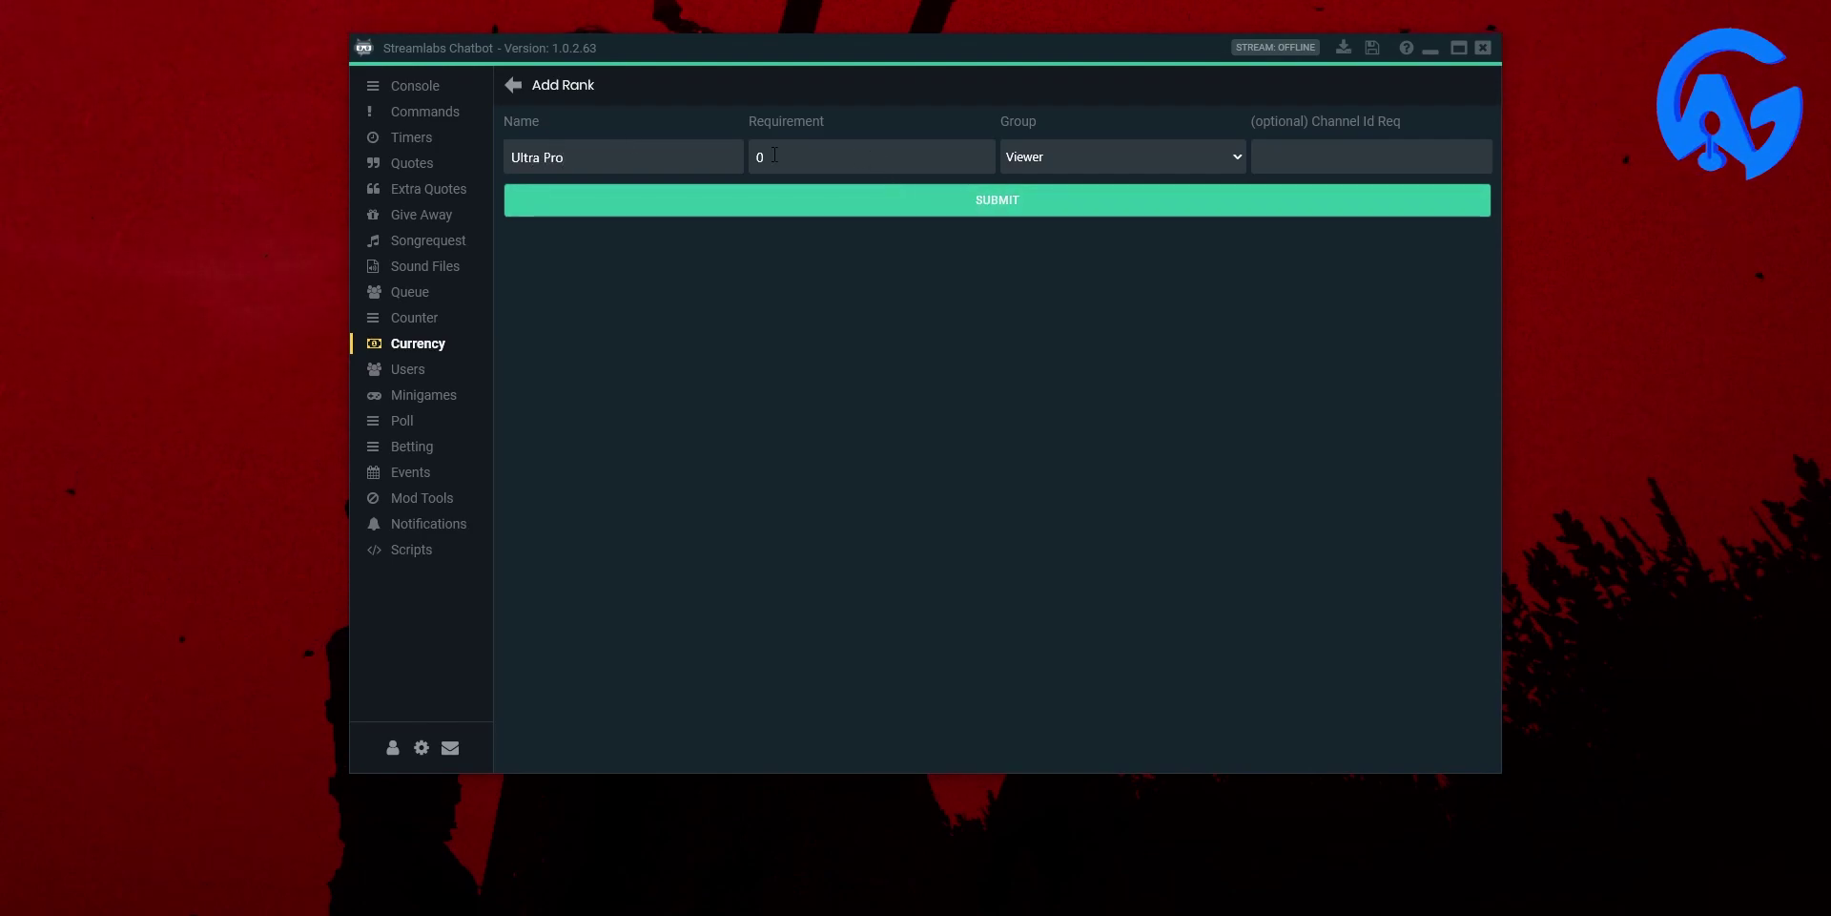
type("50000")
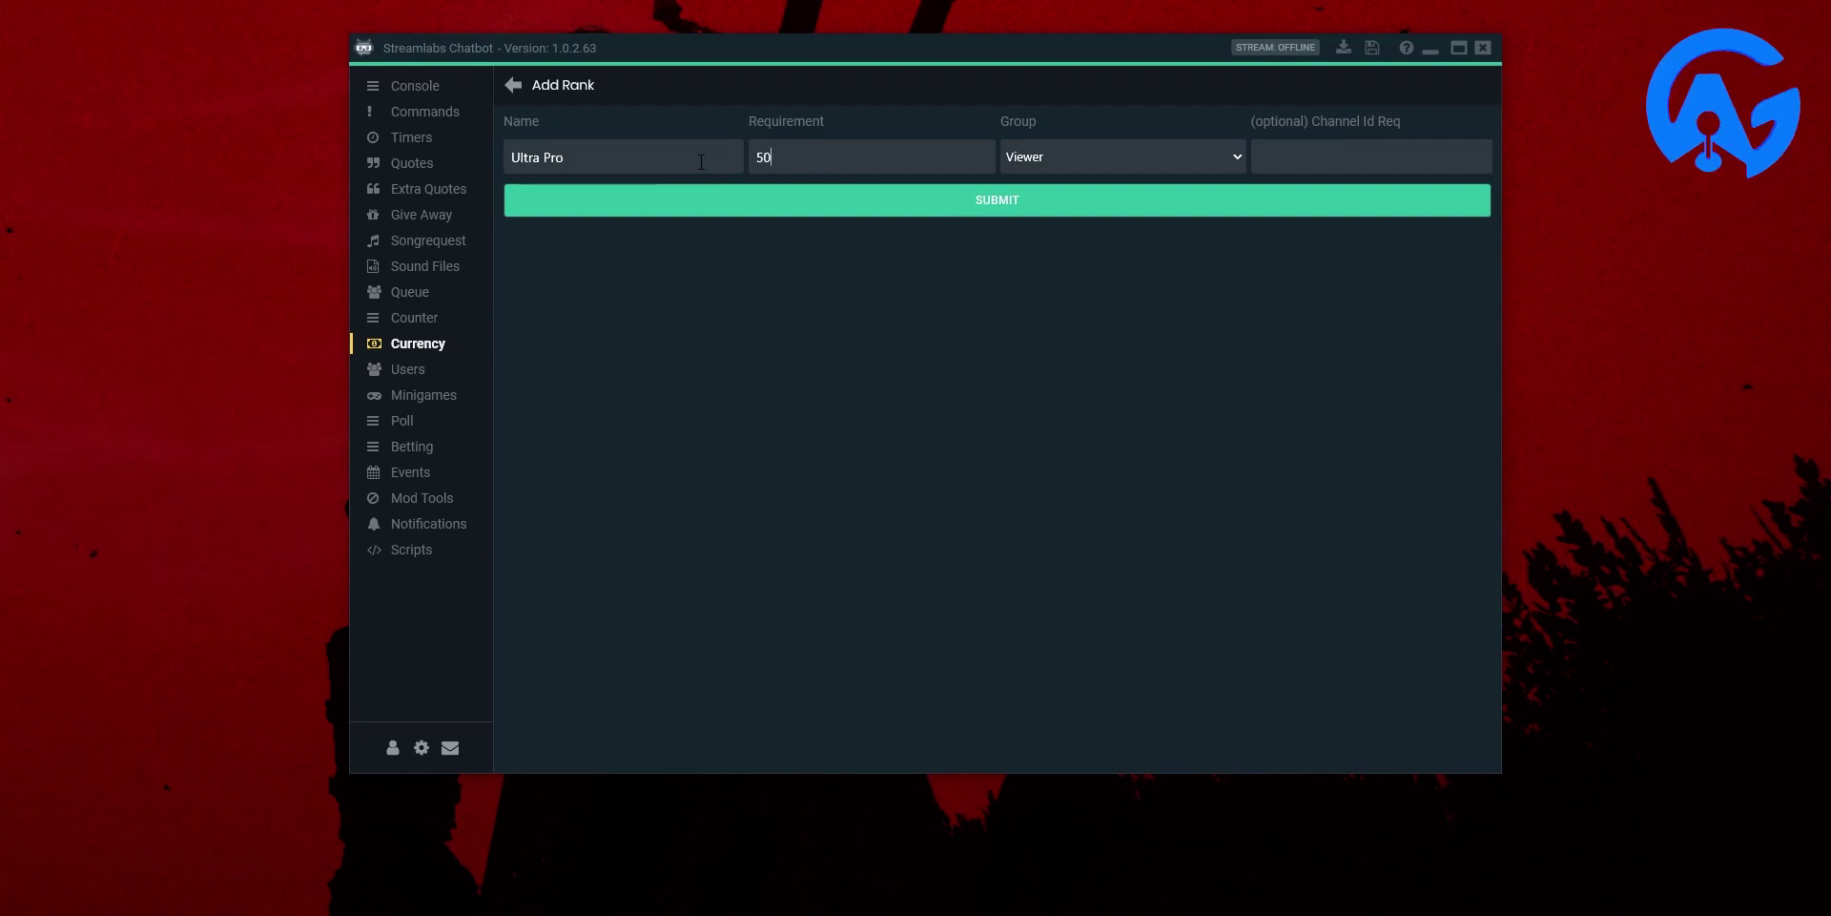
left_click(1148, 168)
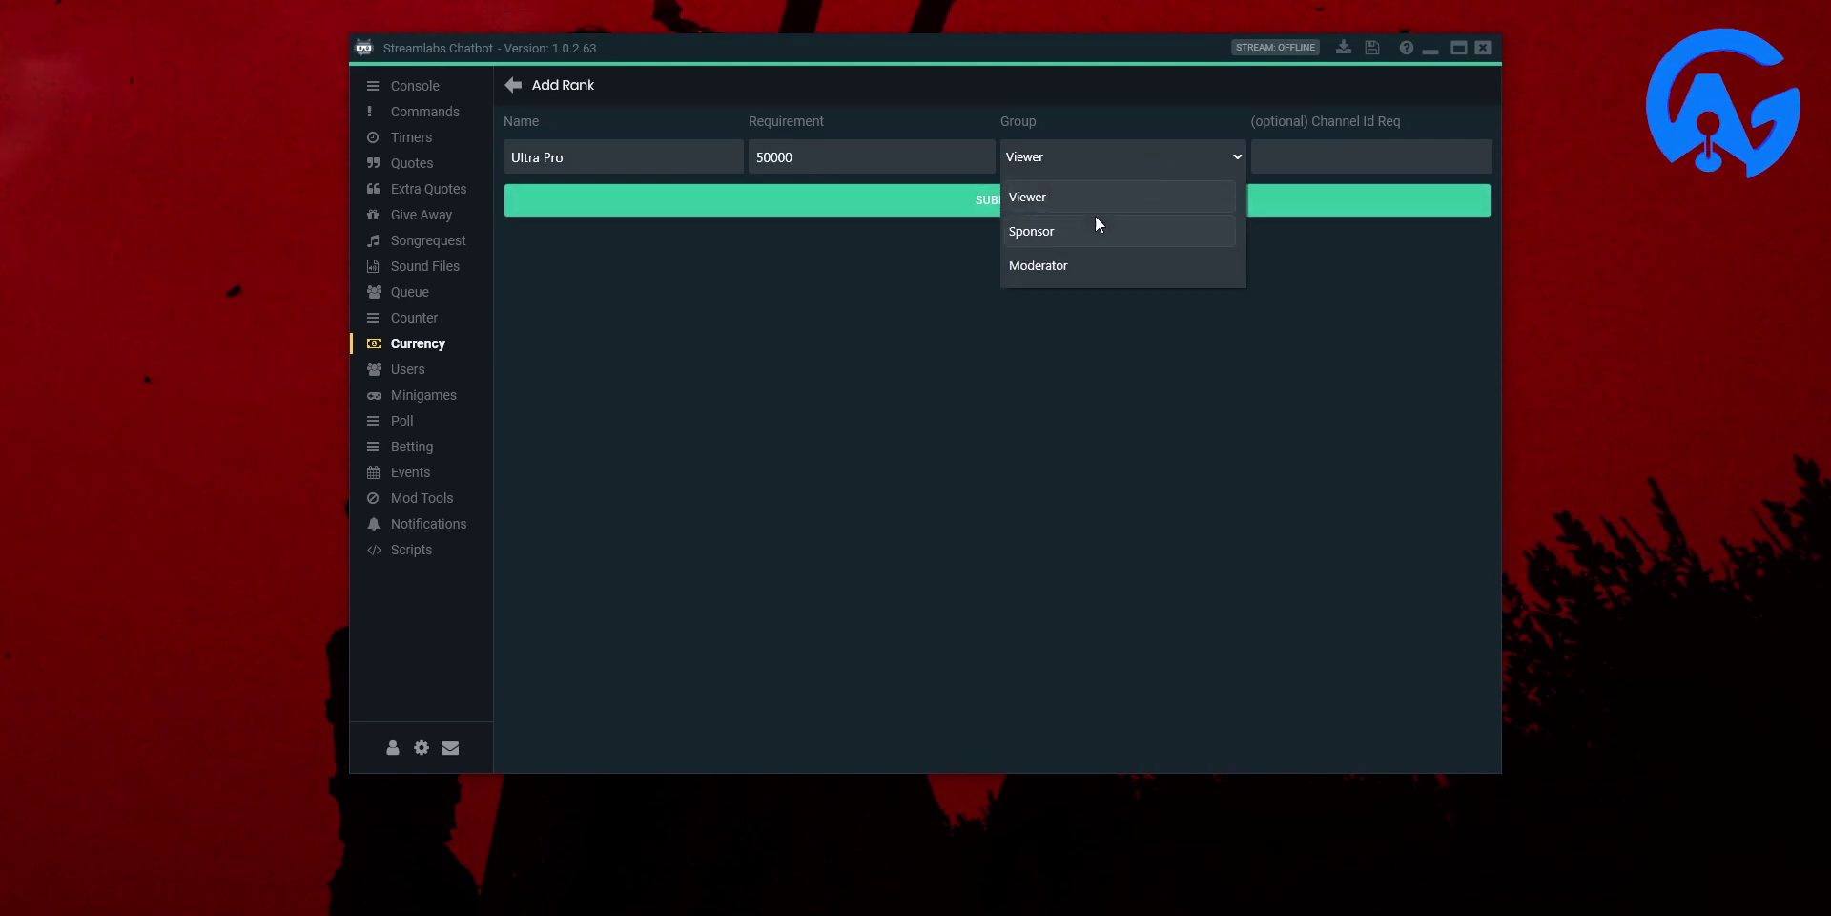
left_click(1085, 206)
left_click(989, 208)
left_click(763, 332)
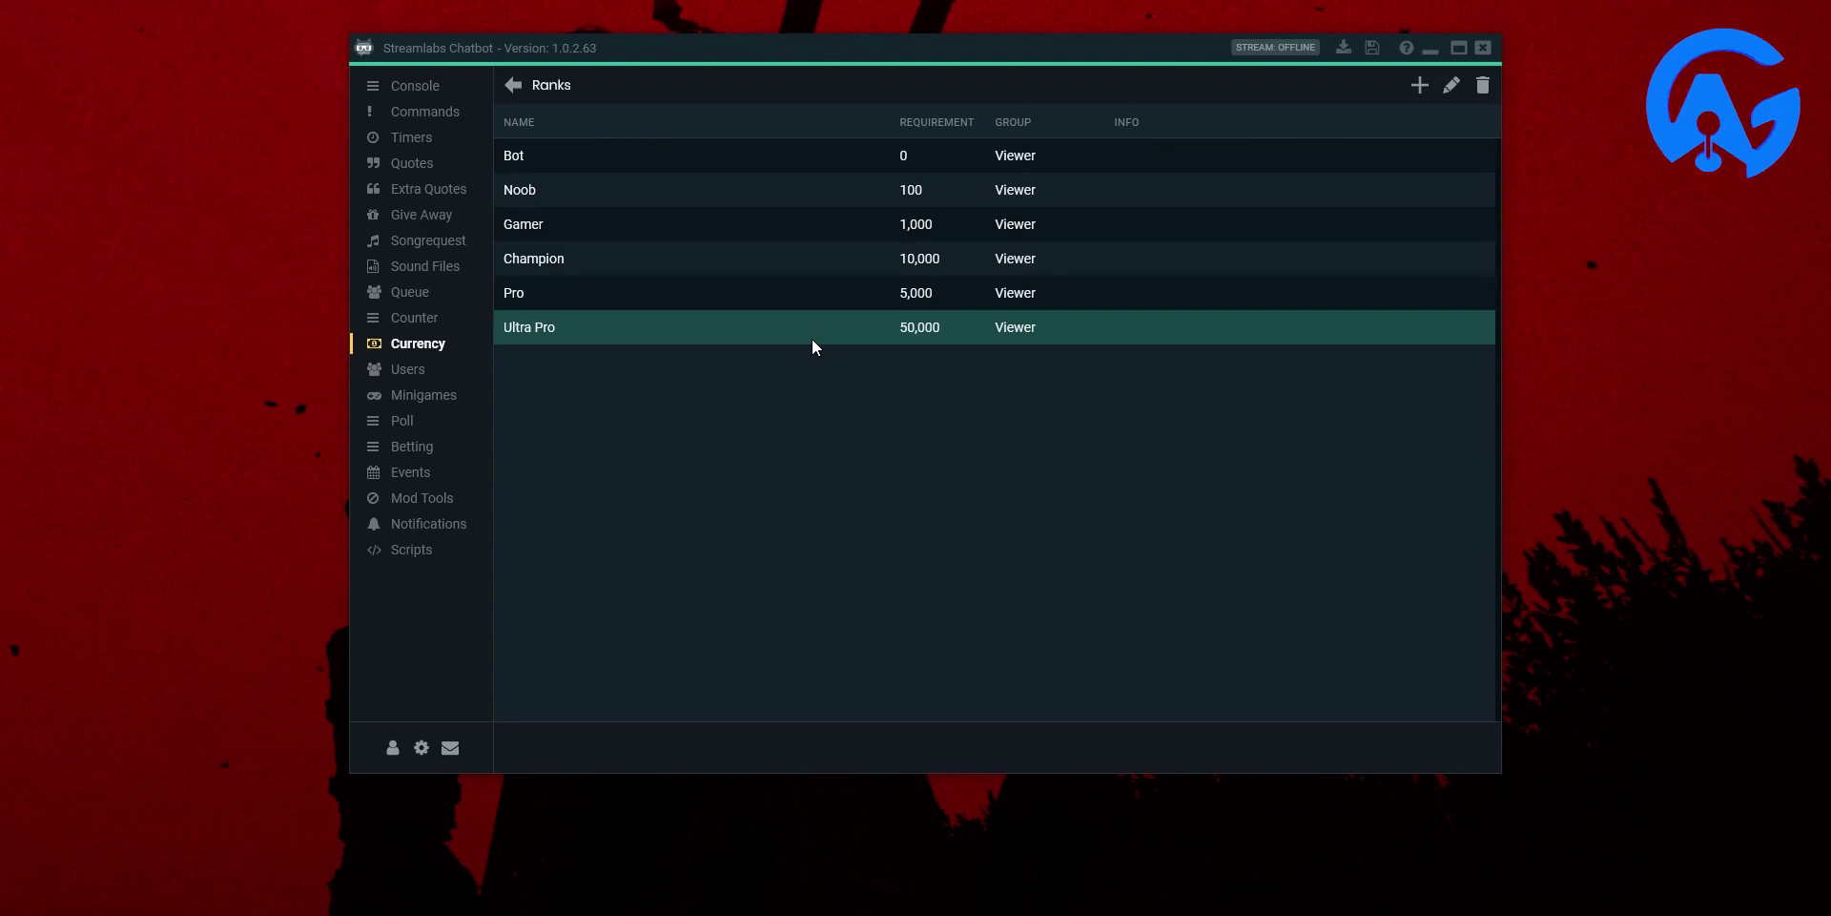
Open the users list, sort it so regulars come first, and look through the regular viewers.
left_click(410, 371)
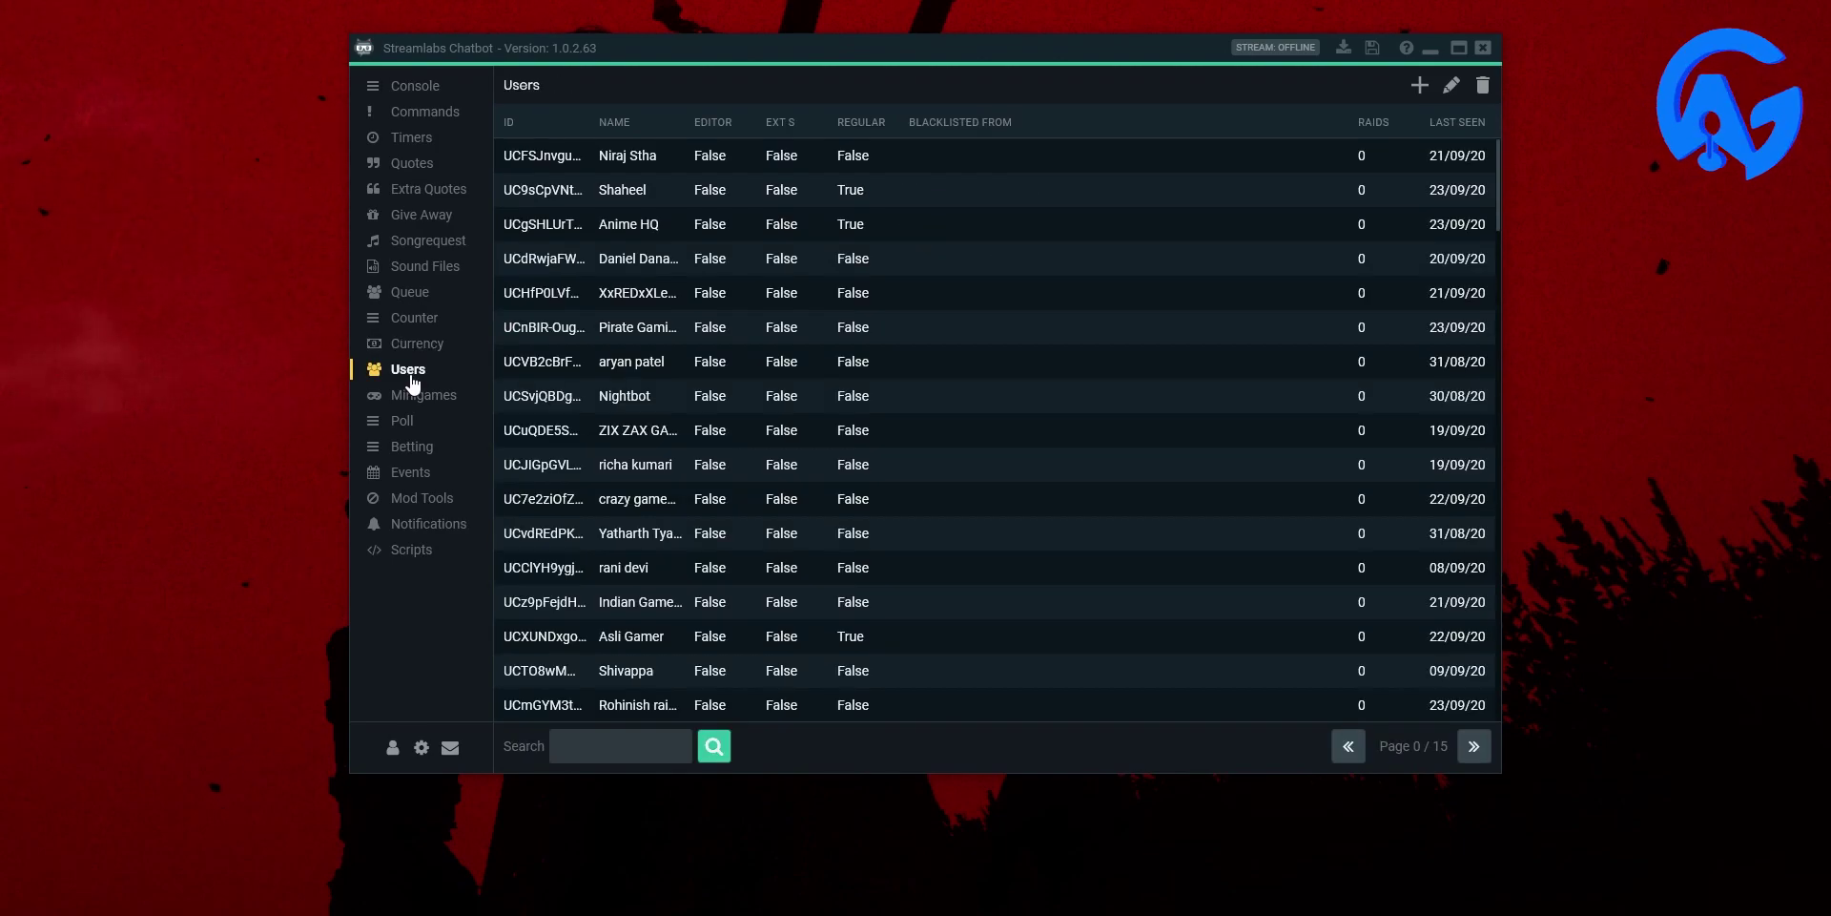
left_click(532, 165)
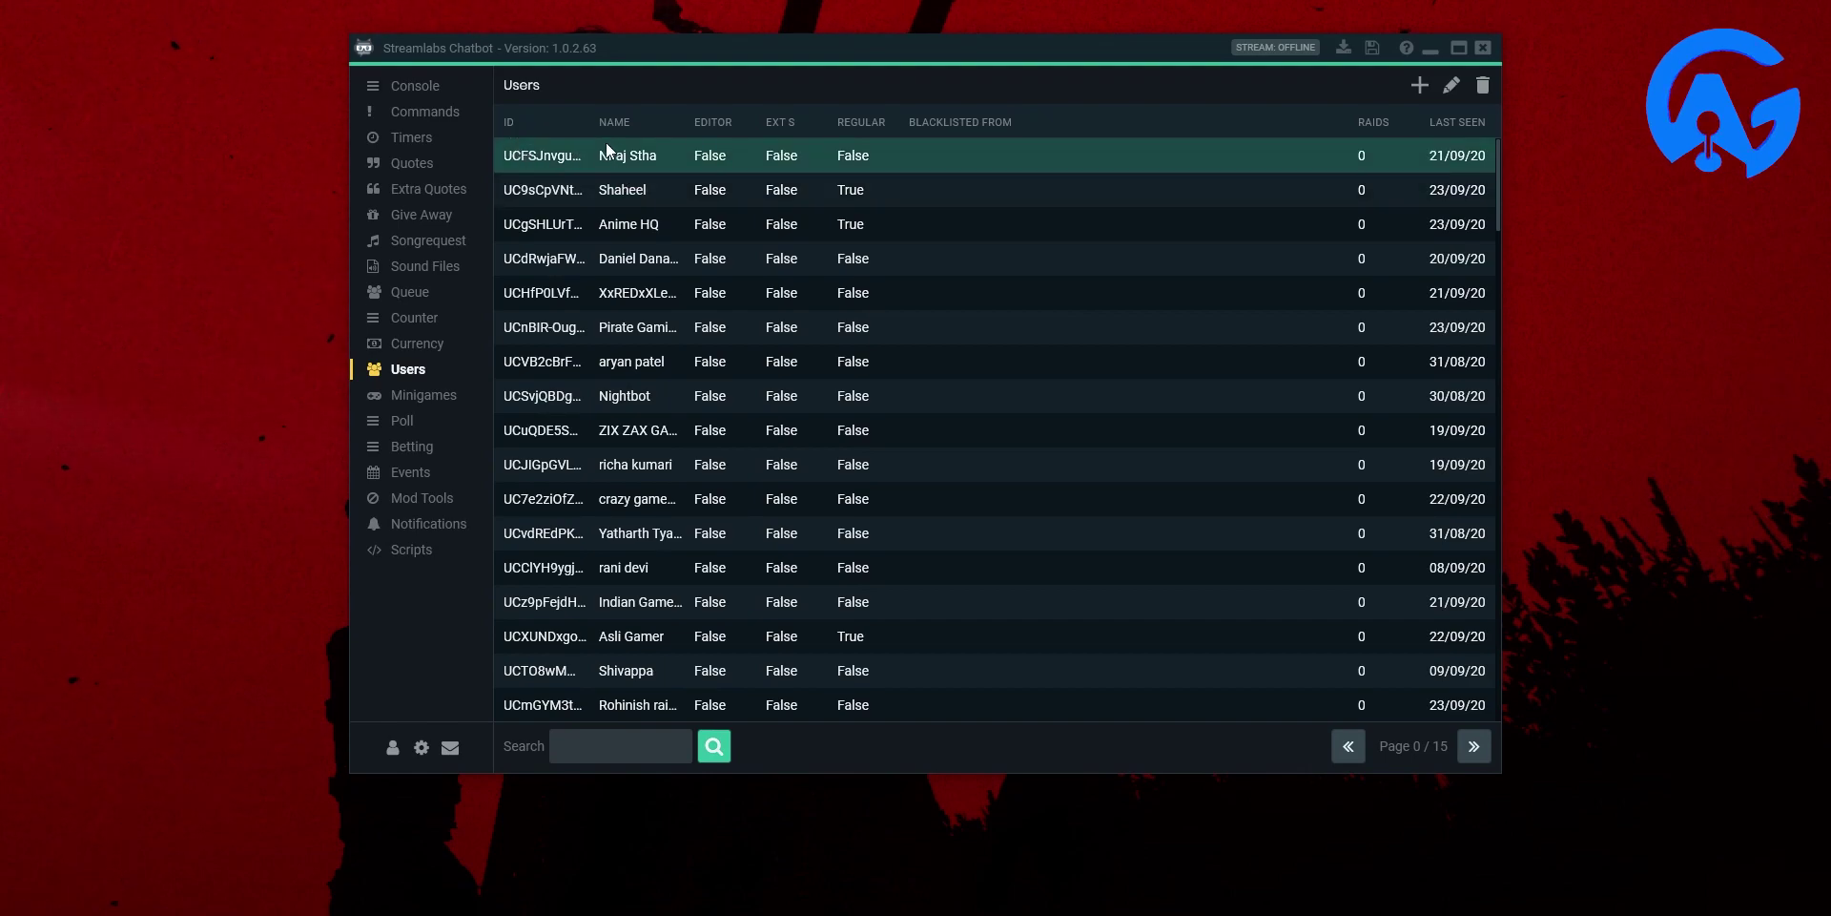
left_click(861, 122)
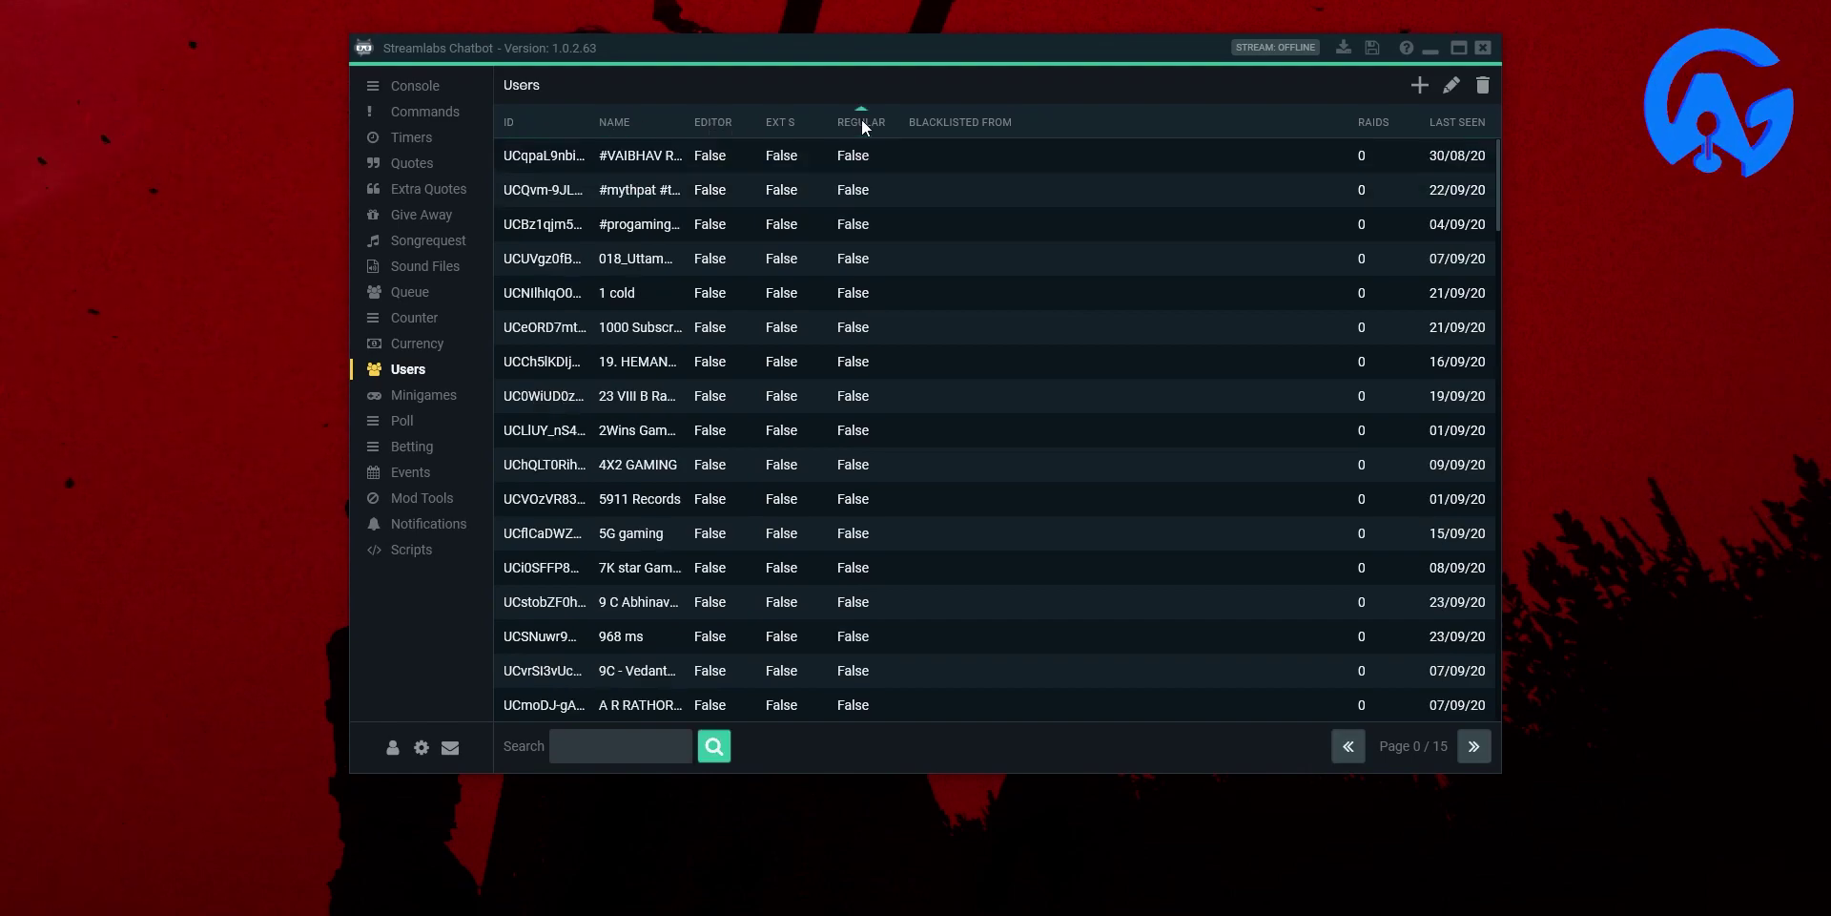
left_click(861, 122)
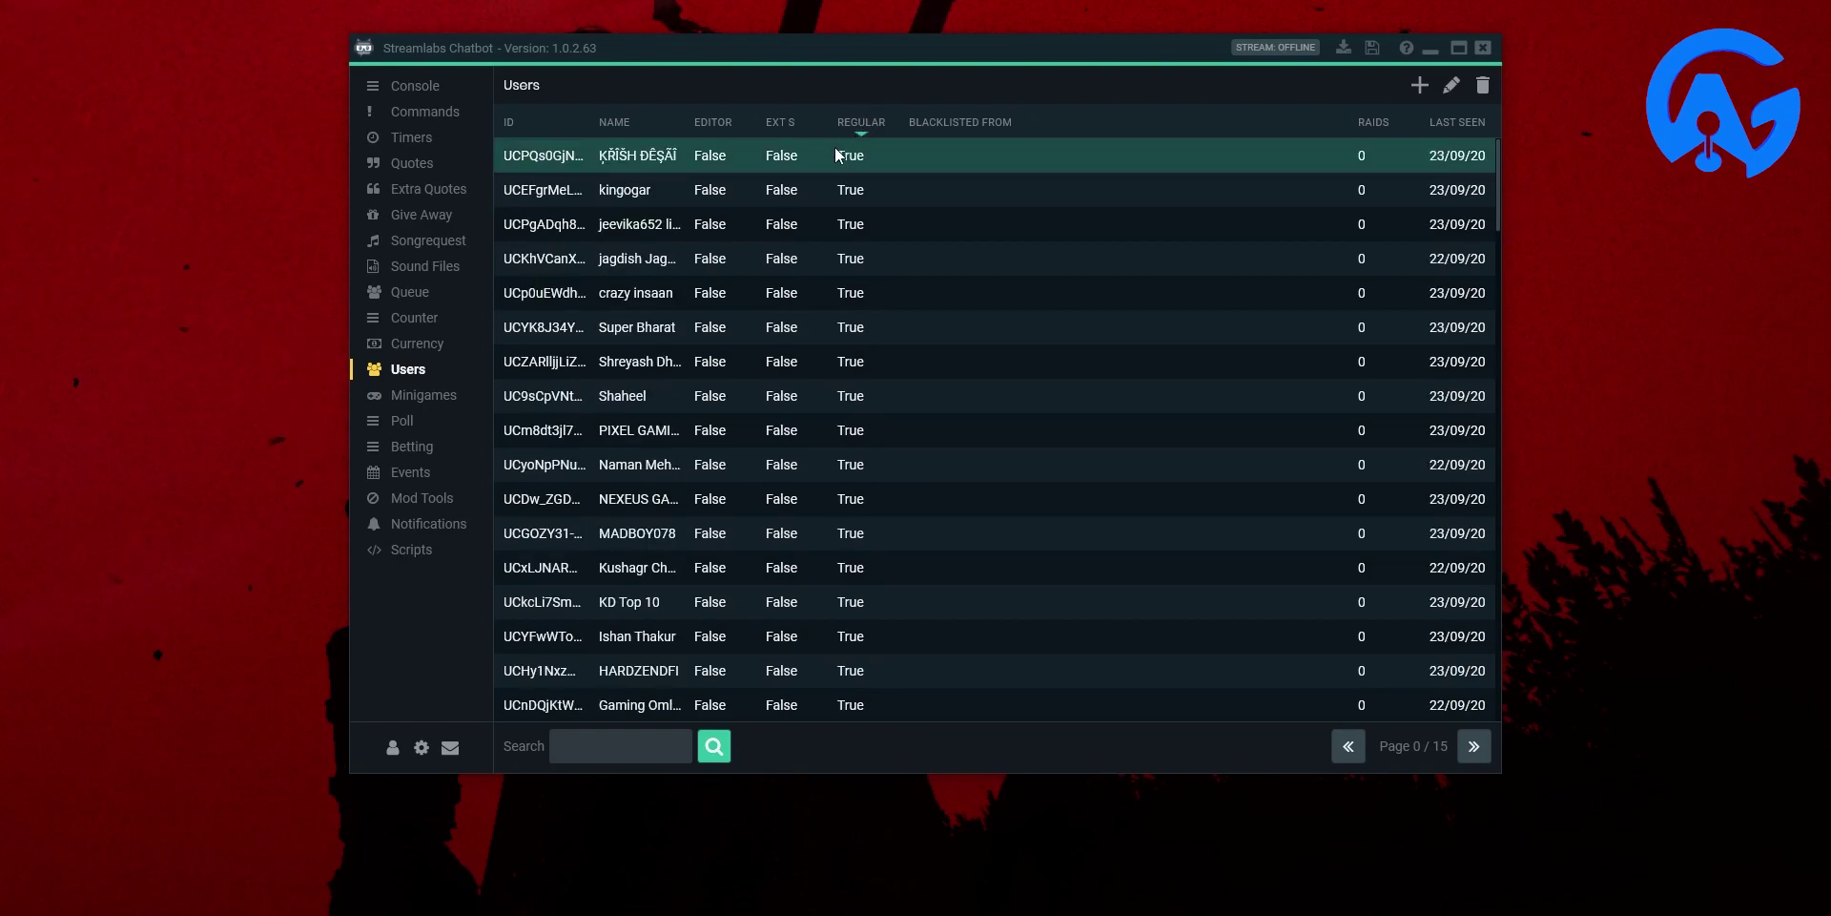
scroll(849, 191, "down", 4)
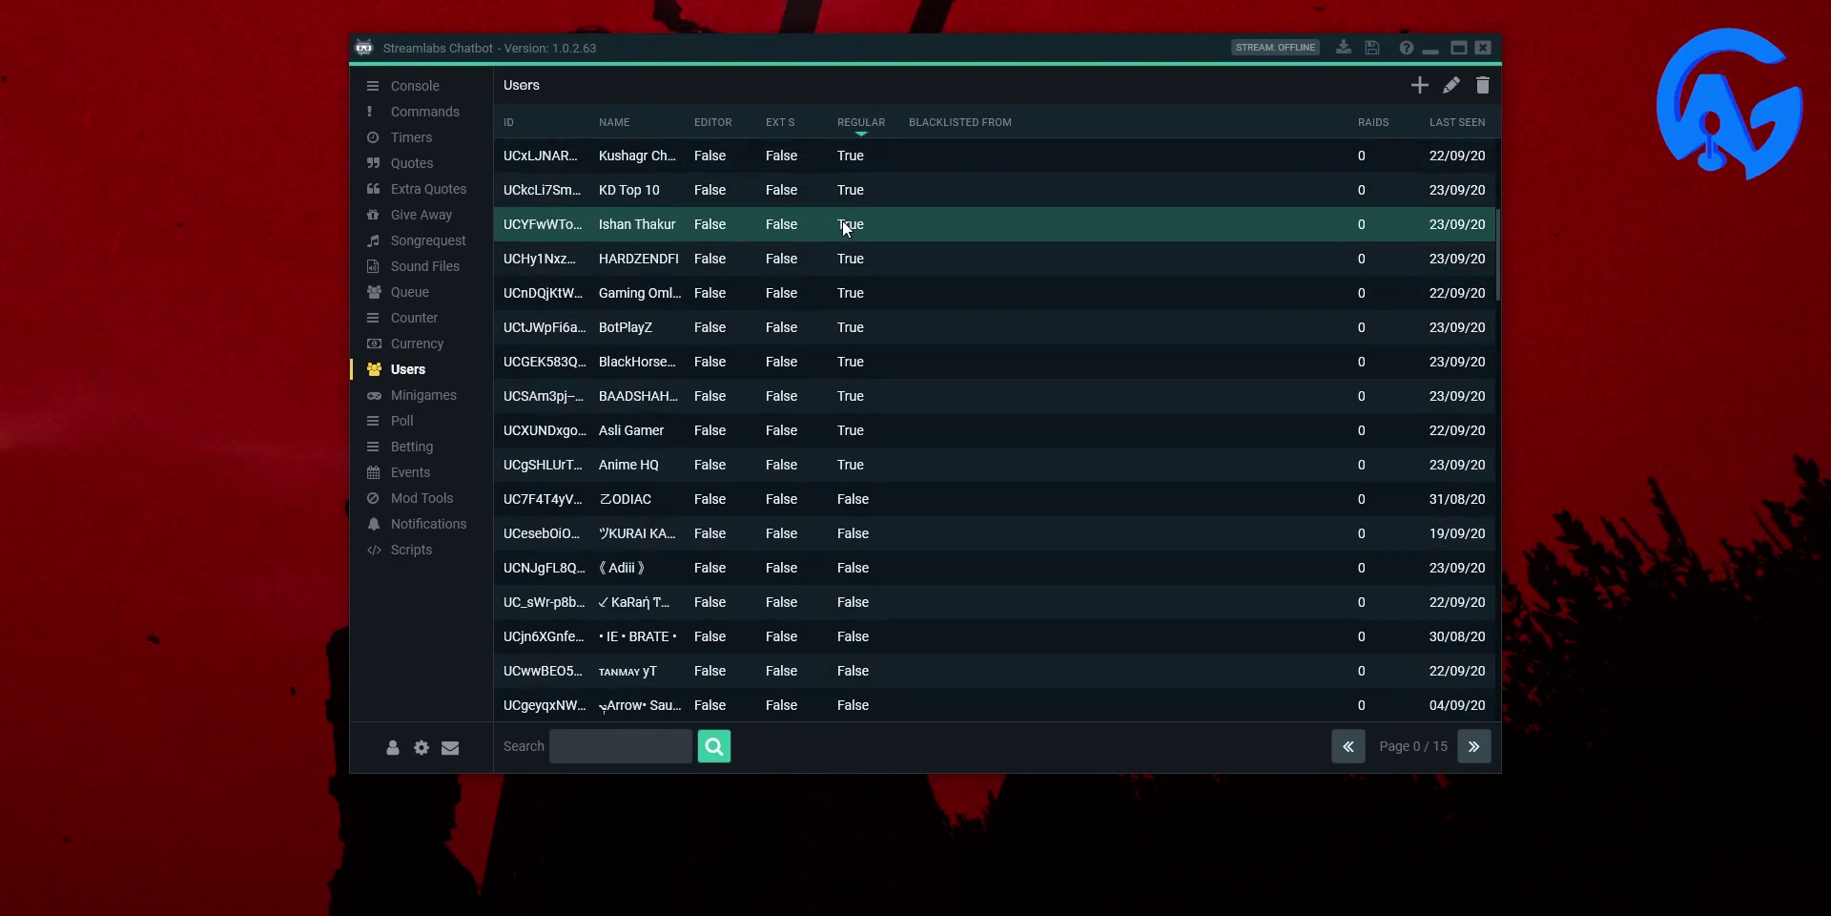
scroll(843, 226, "up", 4)
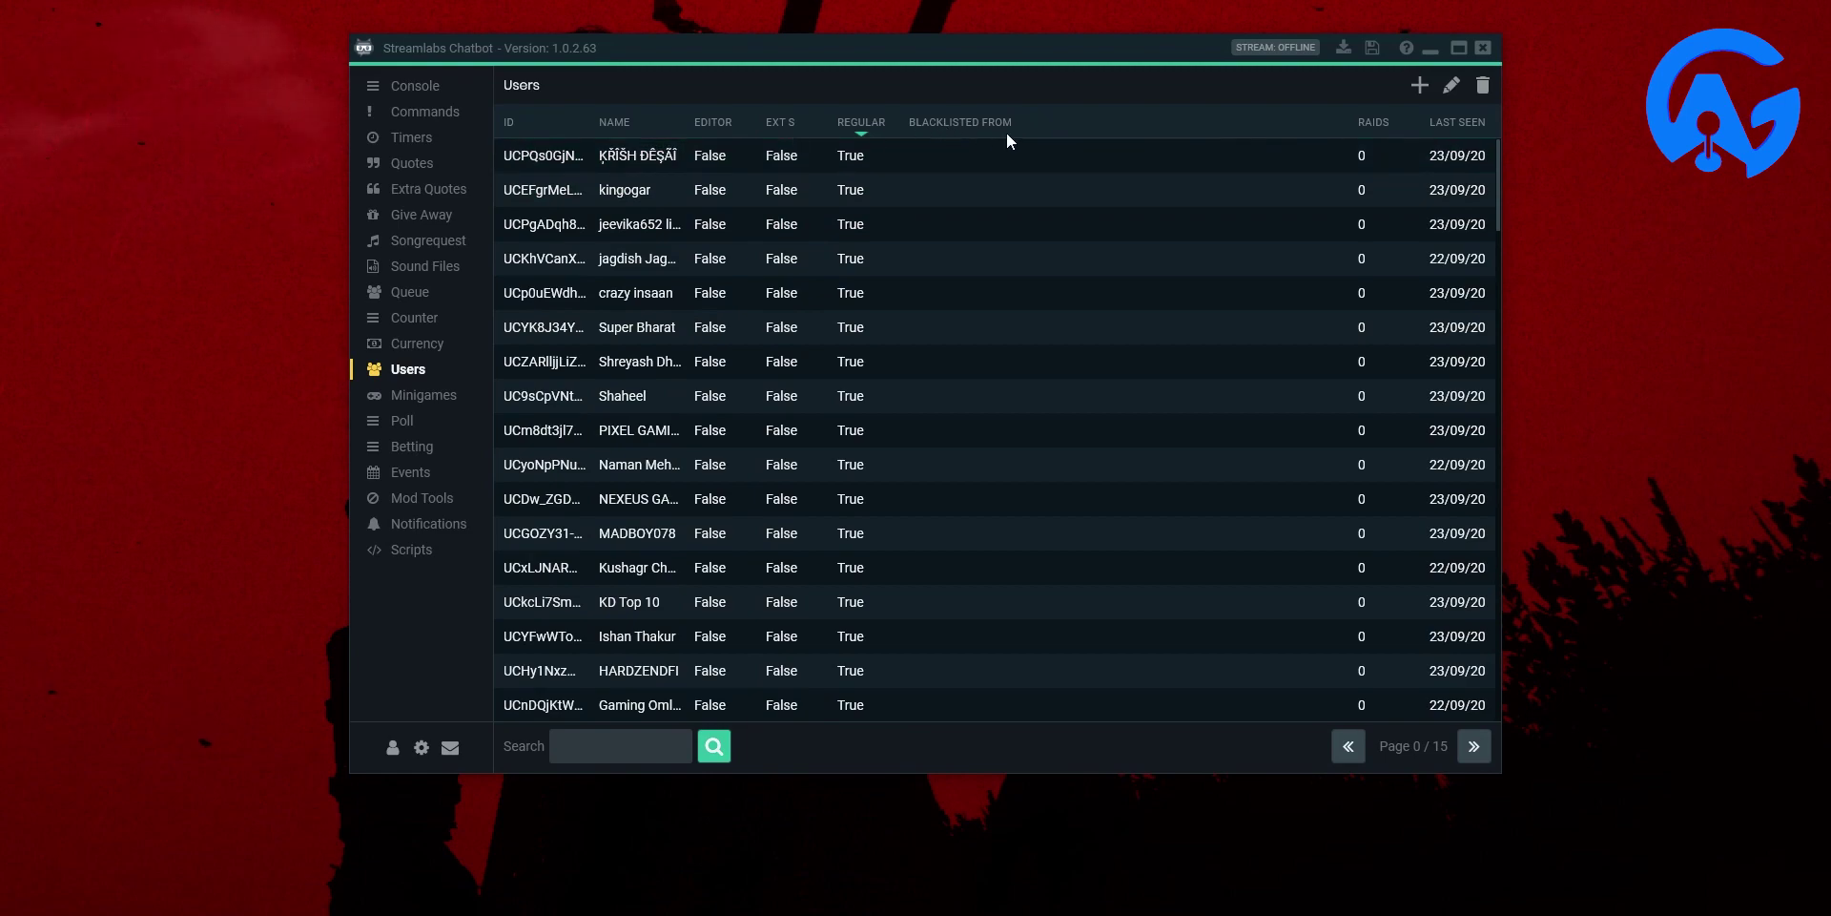
Sort the users list by raids and examine the raid counts.
left_click(1377, 124)
left_click(1361, 126)
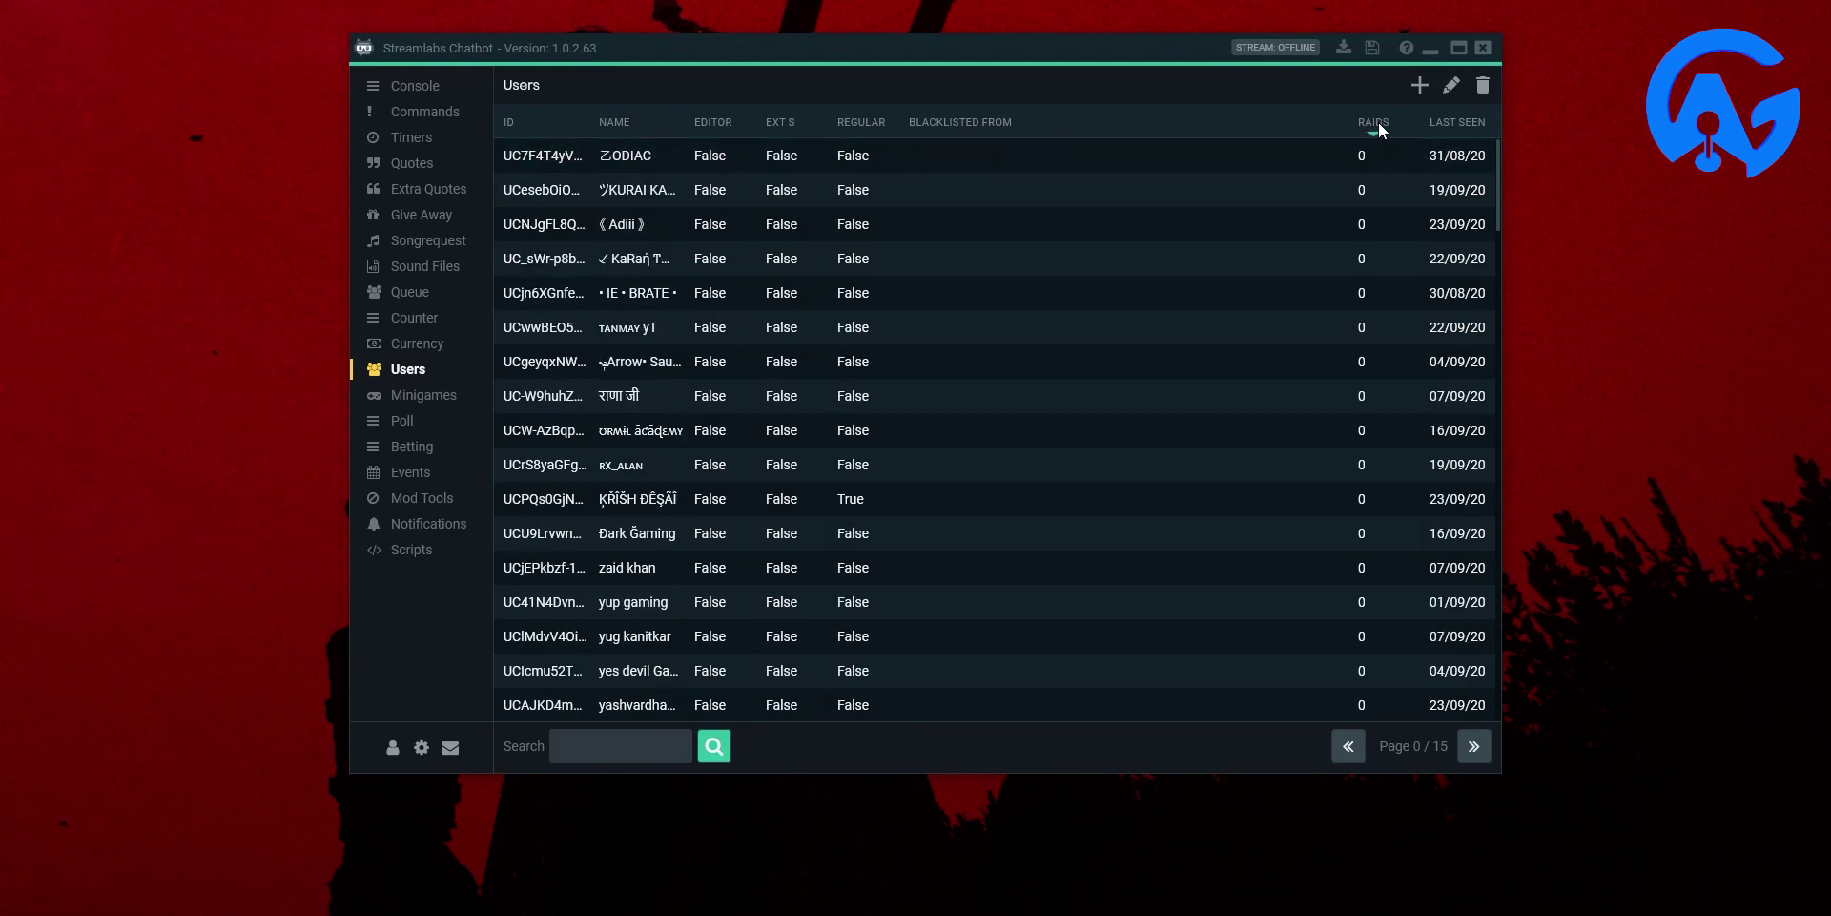
left_click(1352, 150)
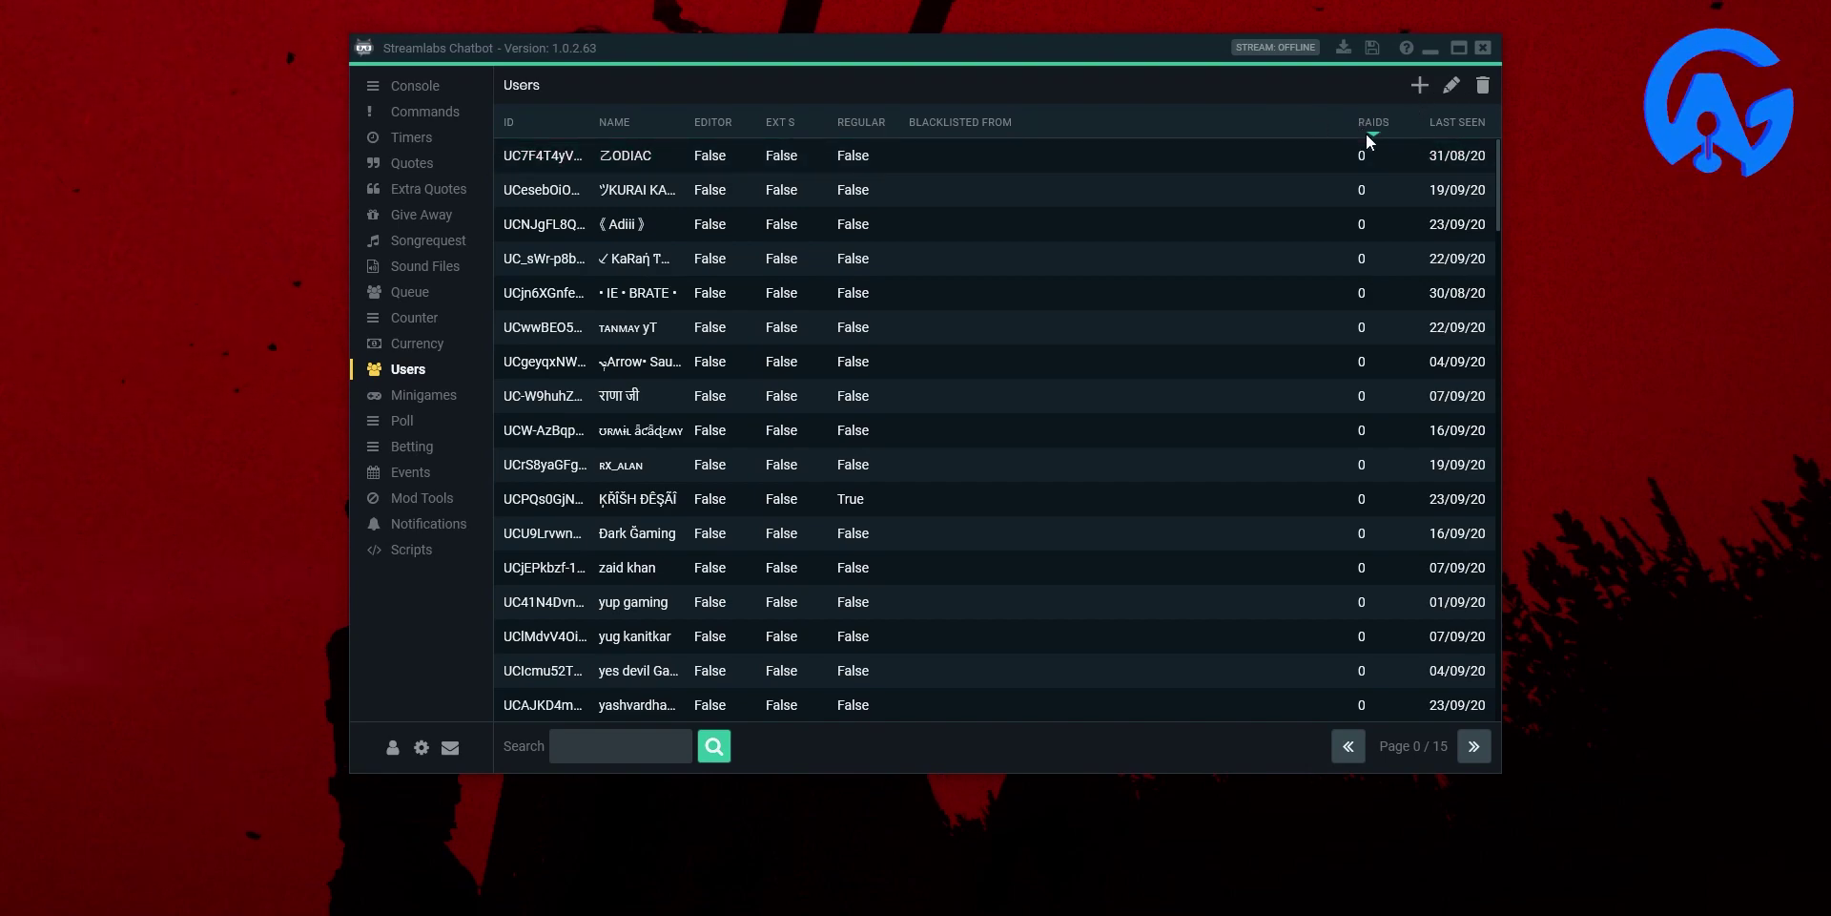
Review the Heist, Duel, Free For All and Boss Battle minigames with their commands, cooldowns and costs.
left_click(439, 397)
scroll(622, 189, "down", 2)
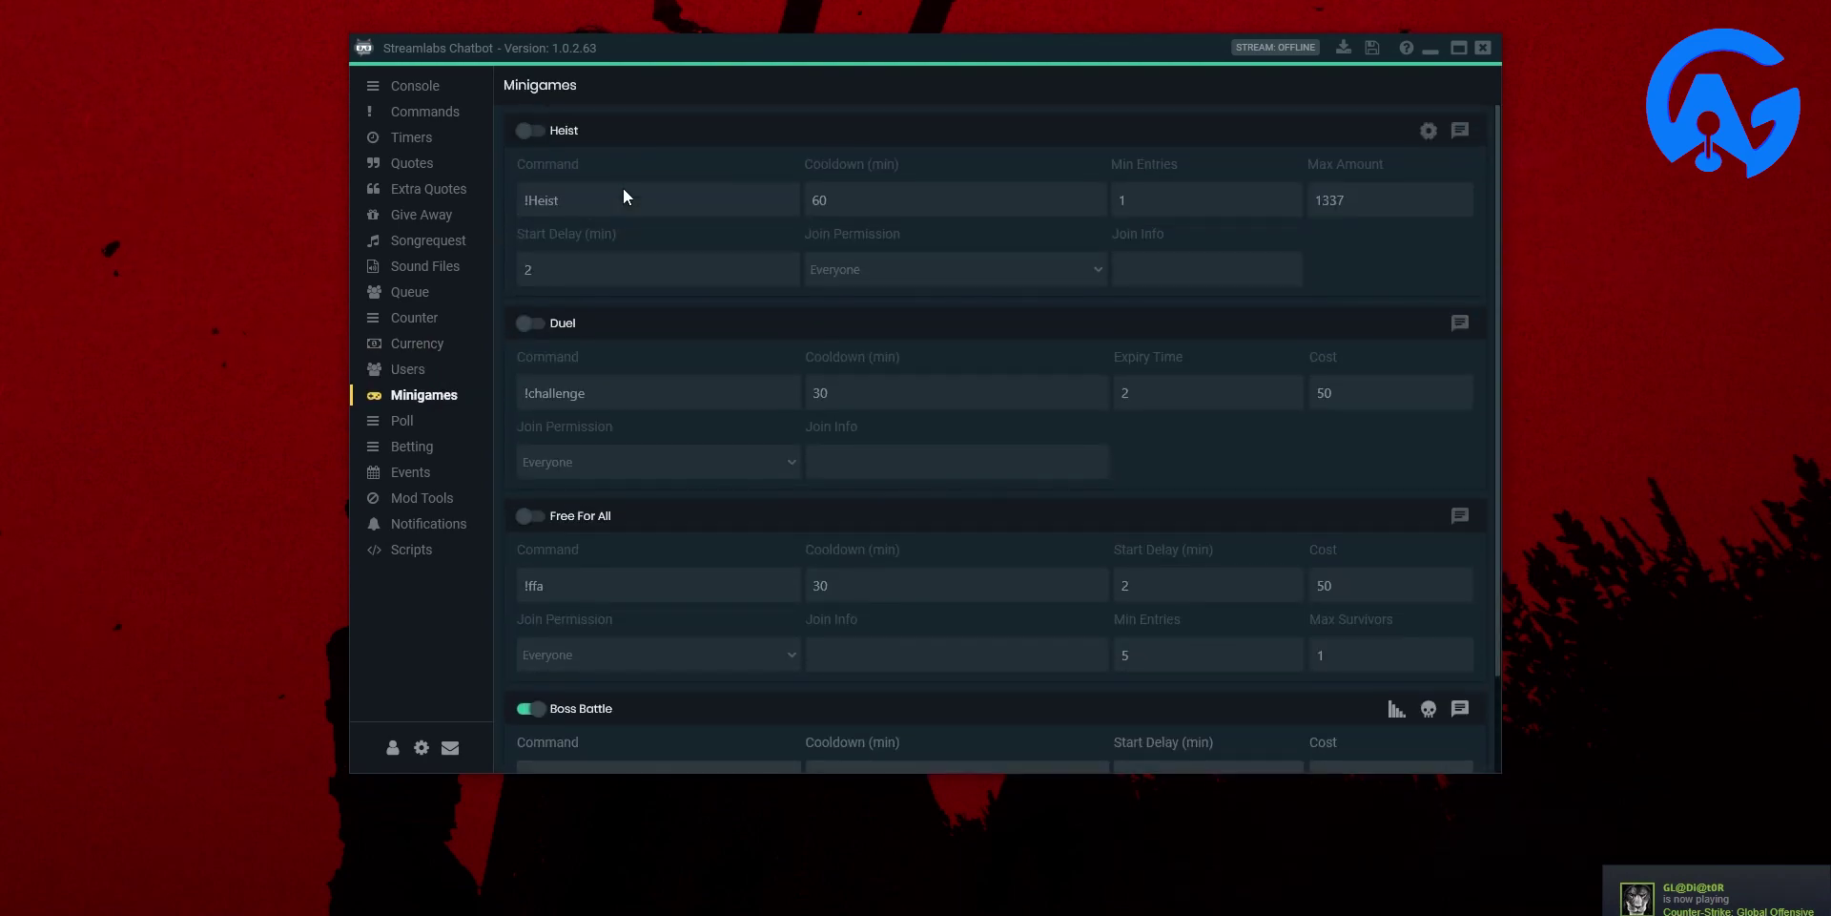
scroll(622, 187, "up", 1)
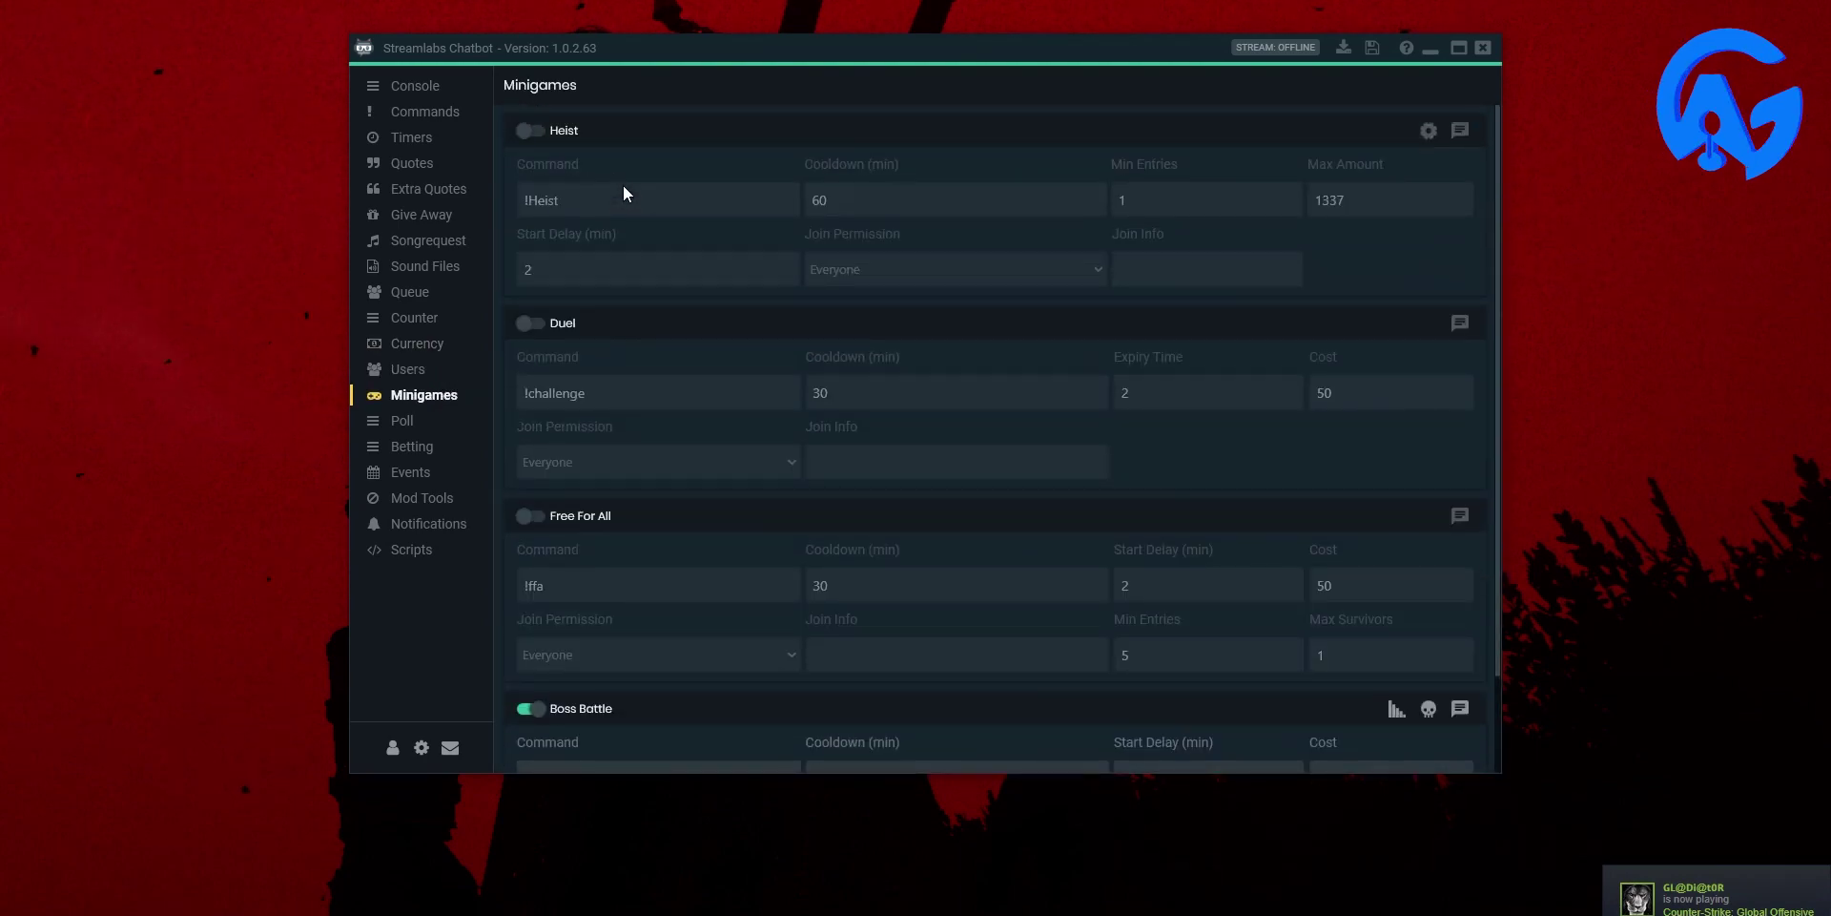
scroll(626, 200, "down", 1)
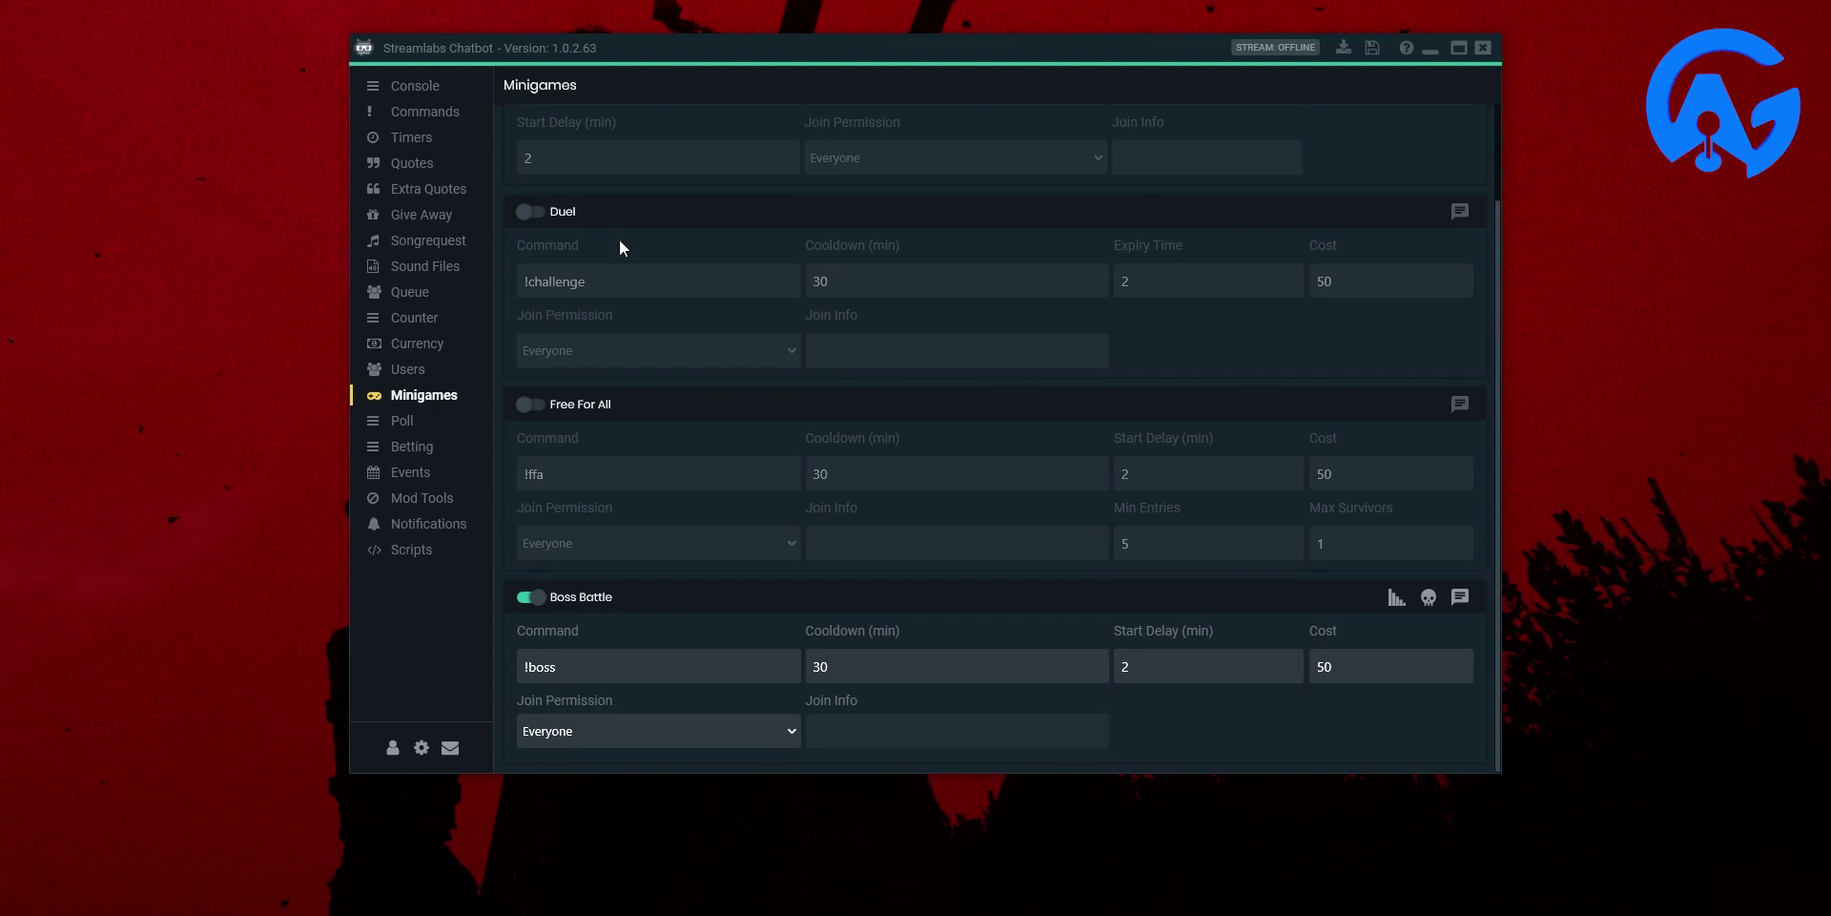
scroll(580, 559, "up", 1)
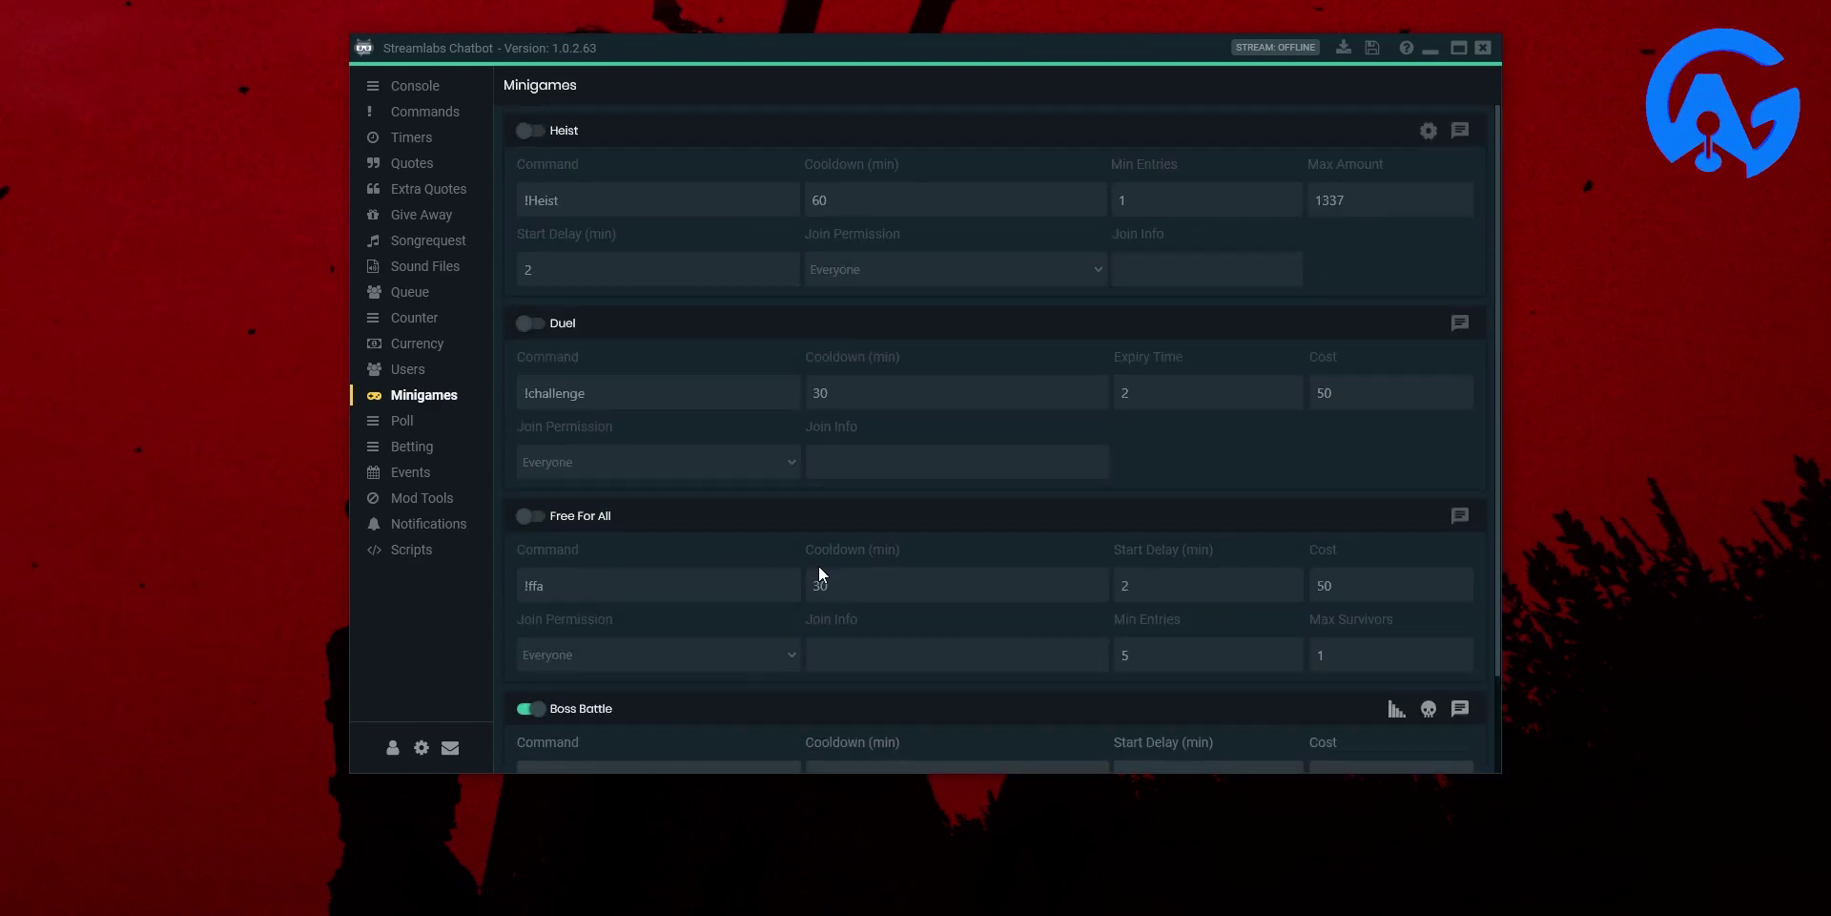
scroll(849, 582, "down", 1)
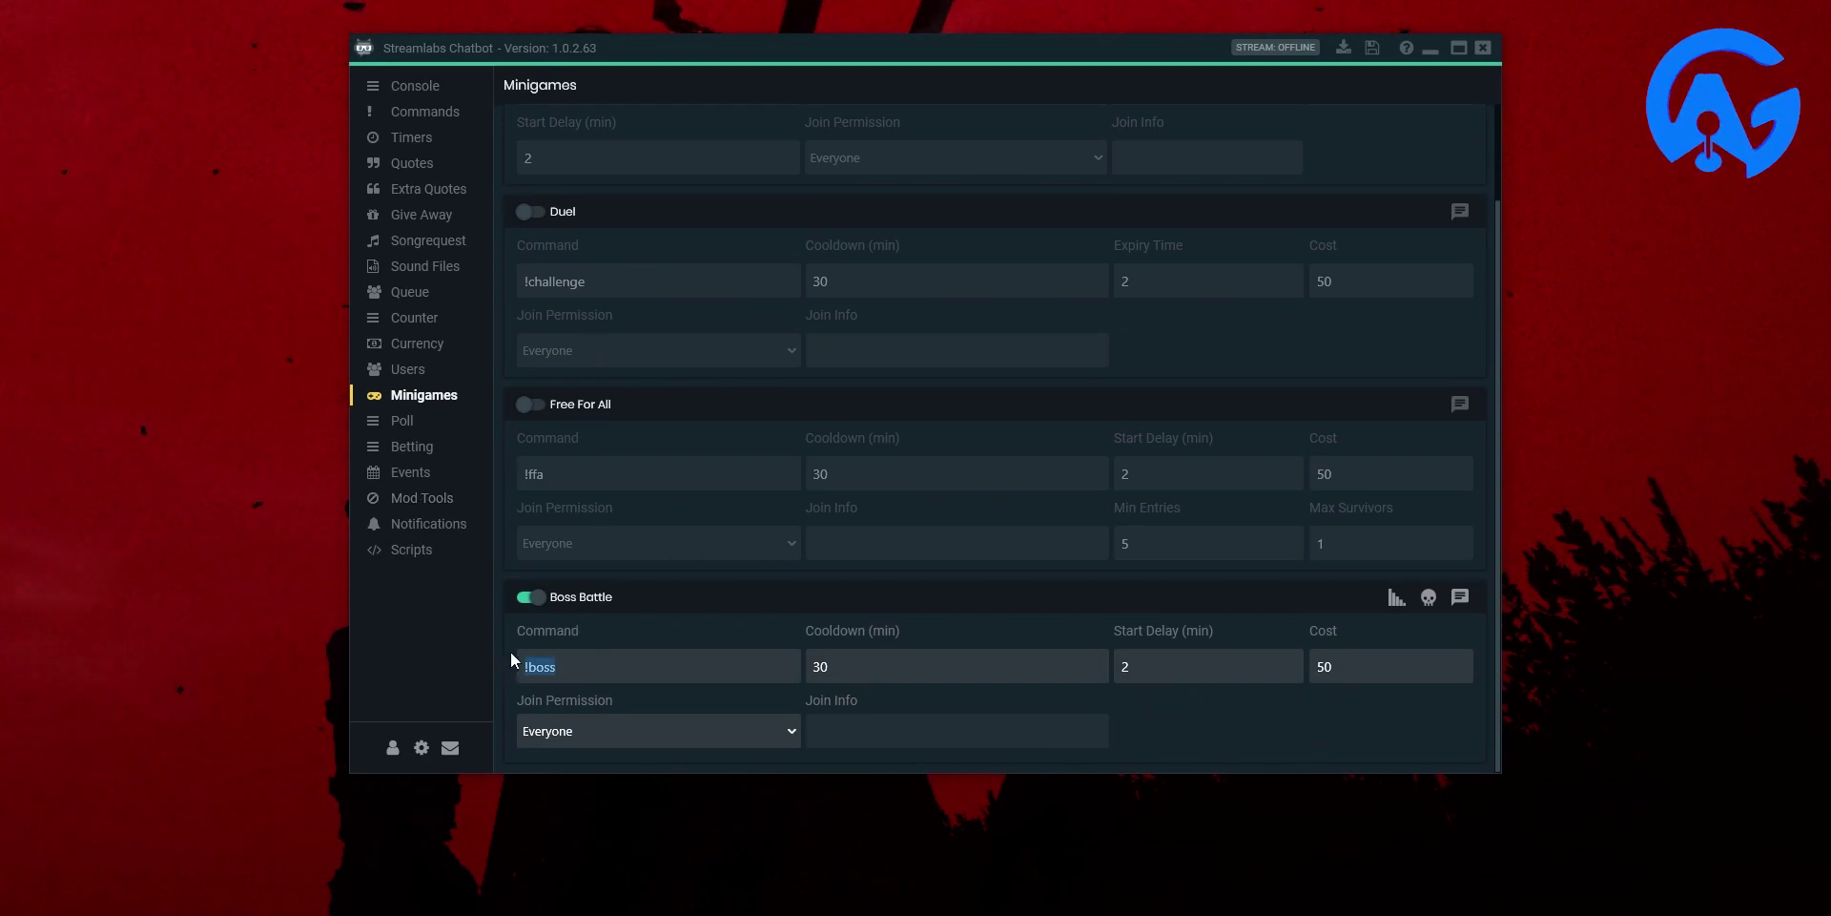
scroll(620, 601, "up", 1)
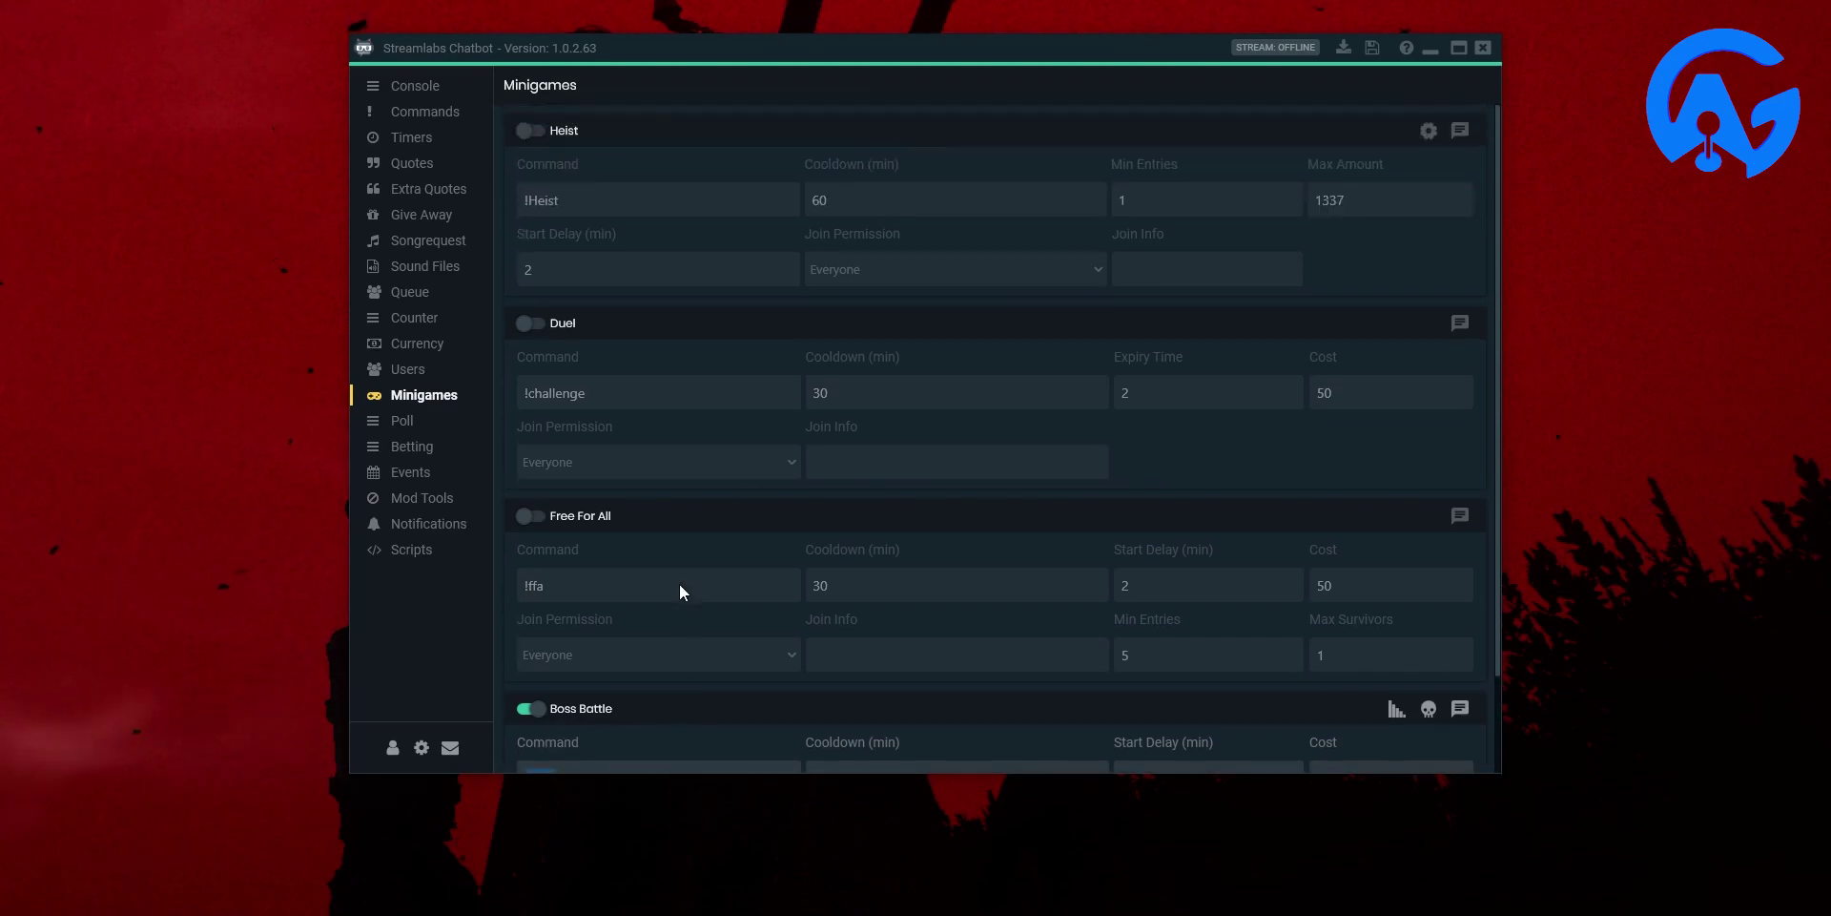
Look over the Poll, Betting and Events pages in turn.
left_click(402, 424)
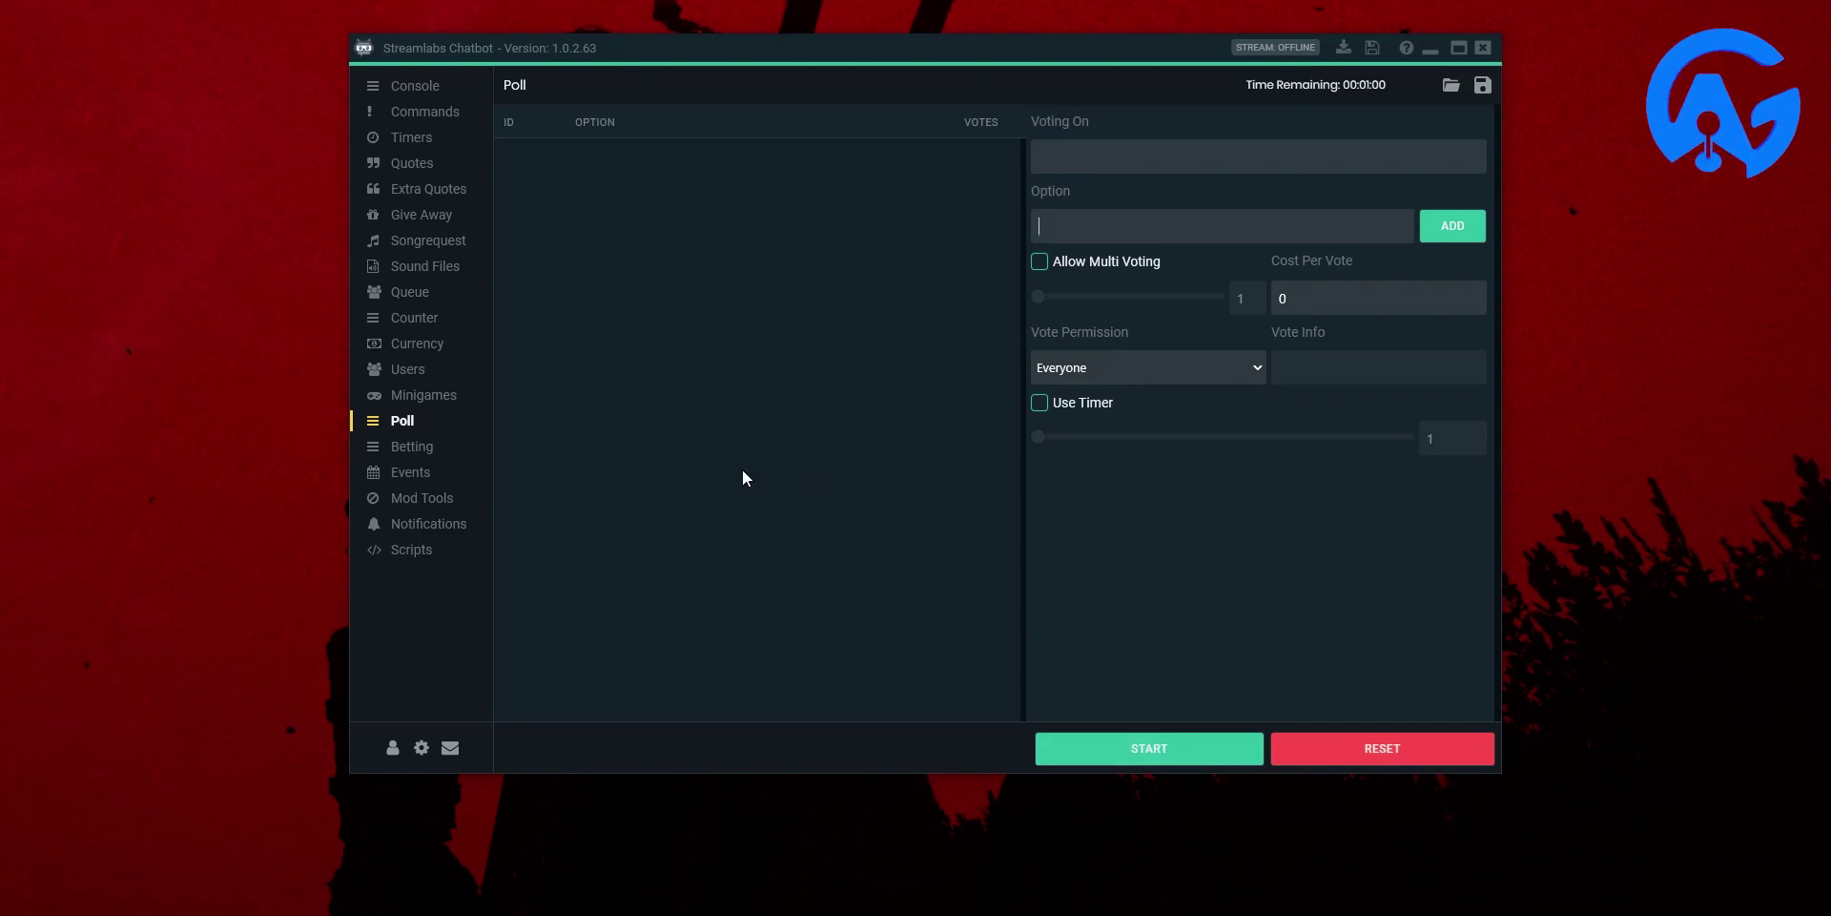
left_click(413, 449)
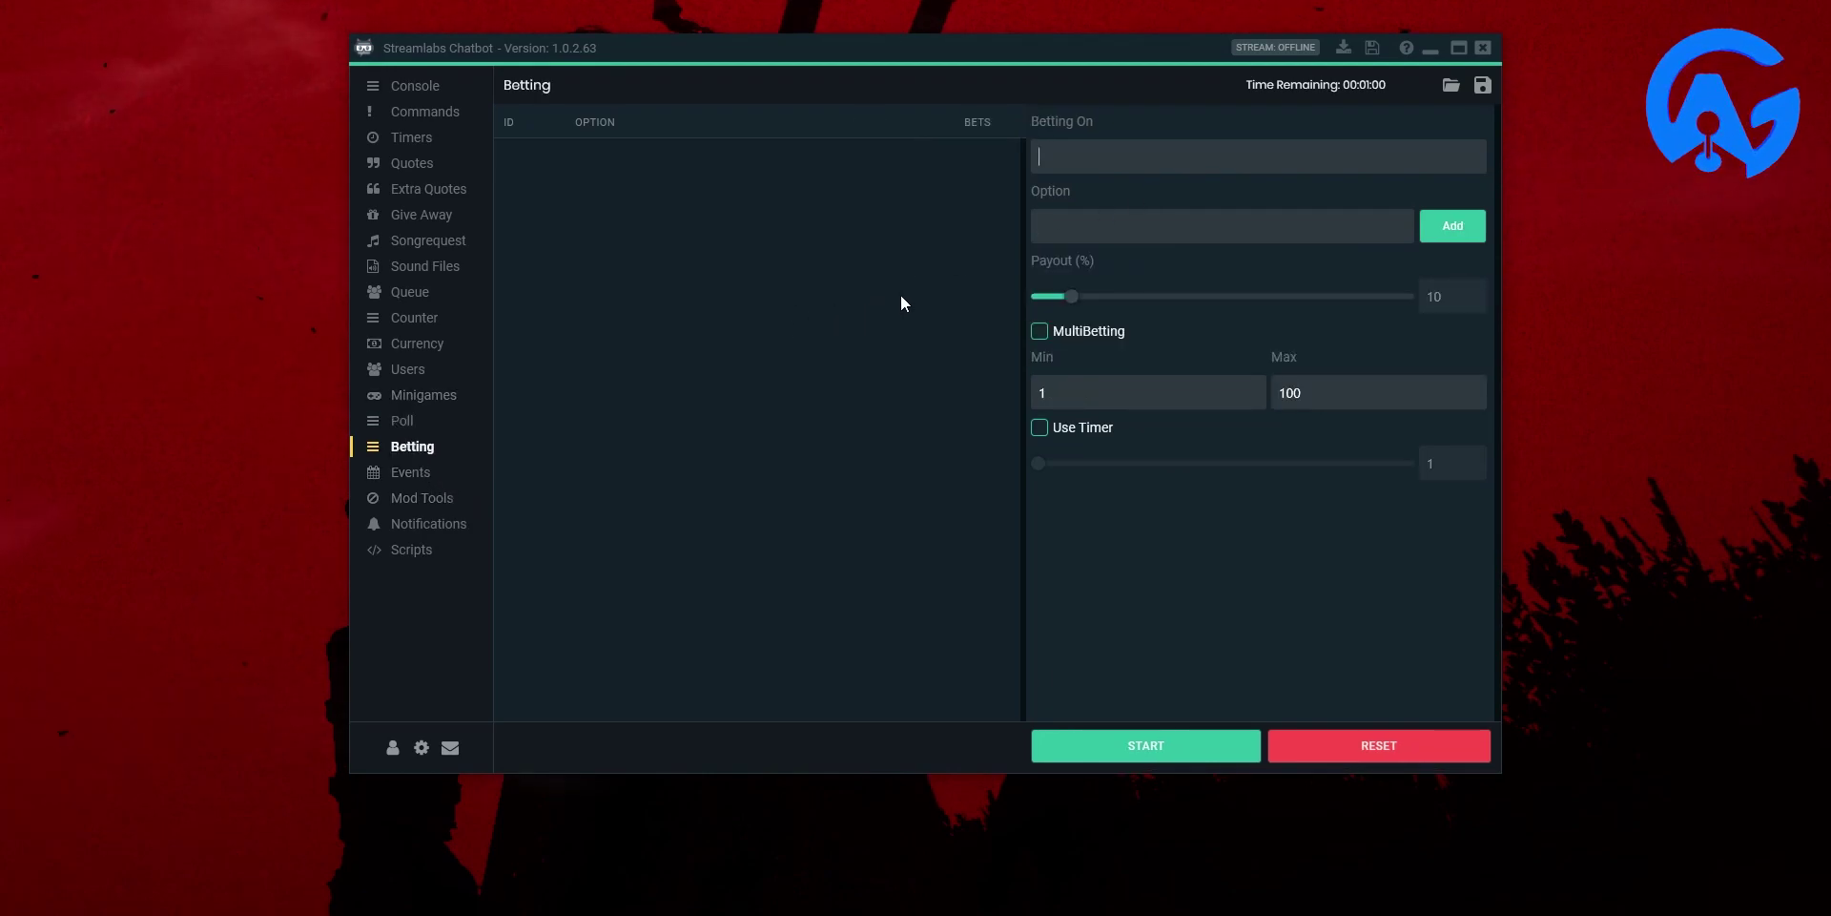
left_click(418, 479)
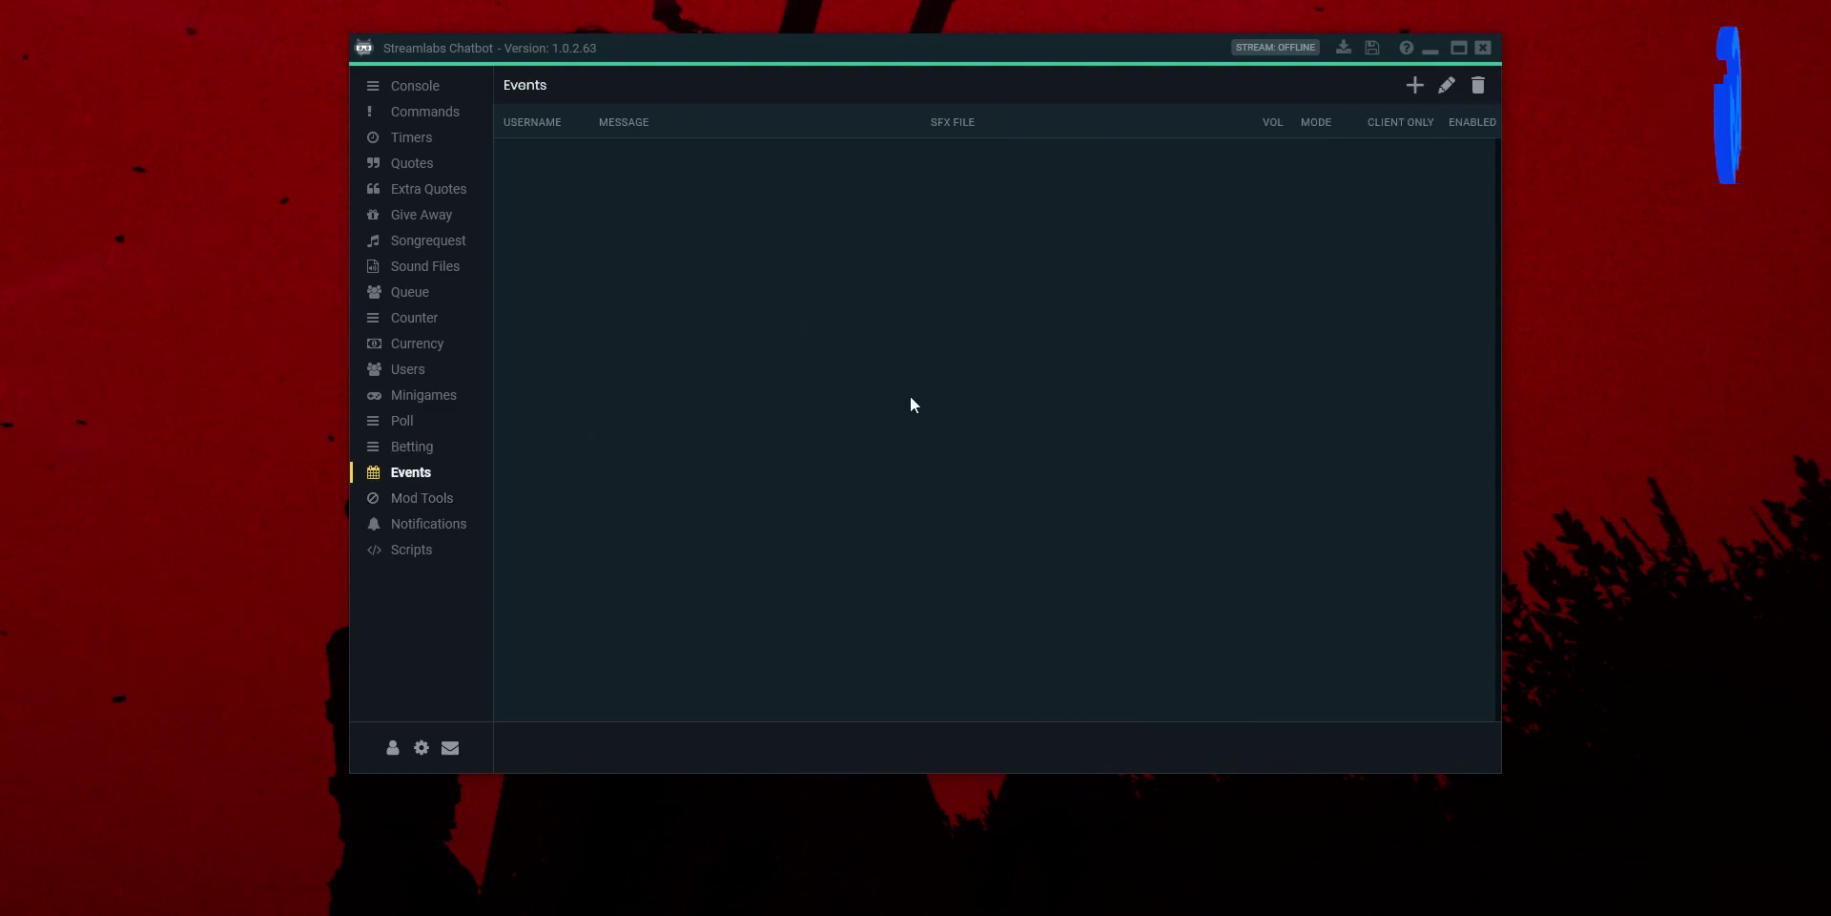
Turn on Caps Protection in the moderation tools, keeping its minimum caps at 8.
left_click(426, 498)
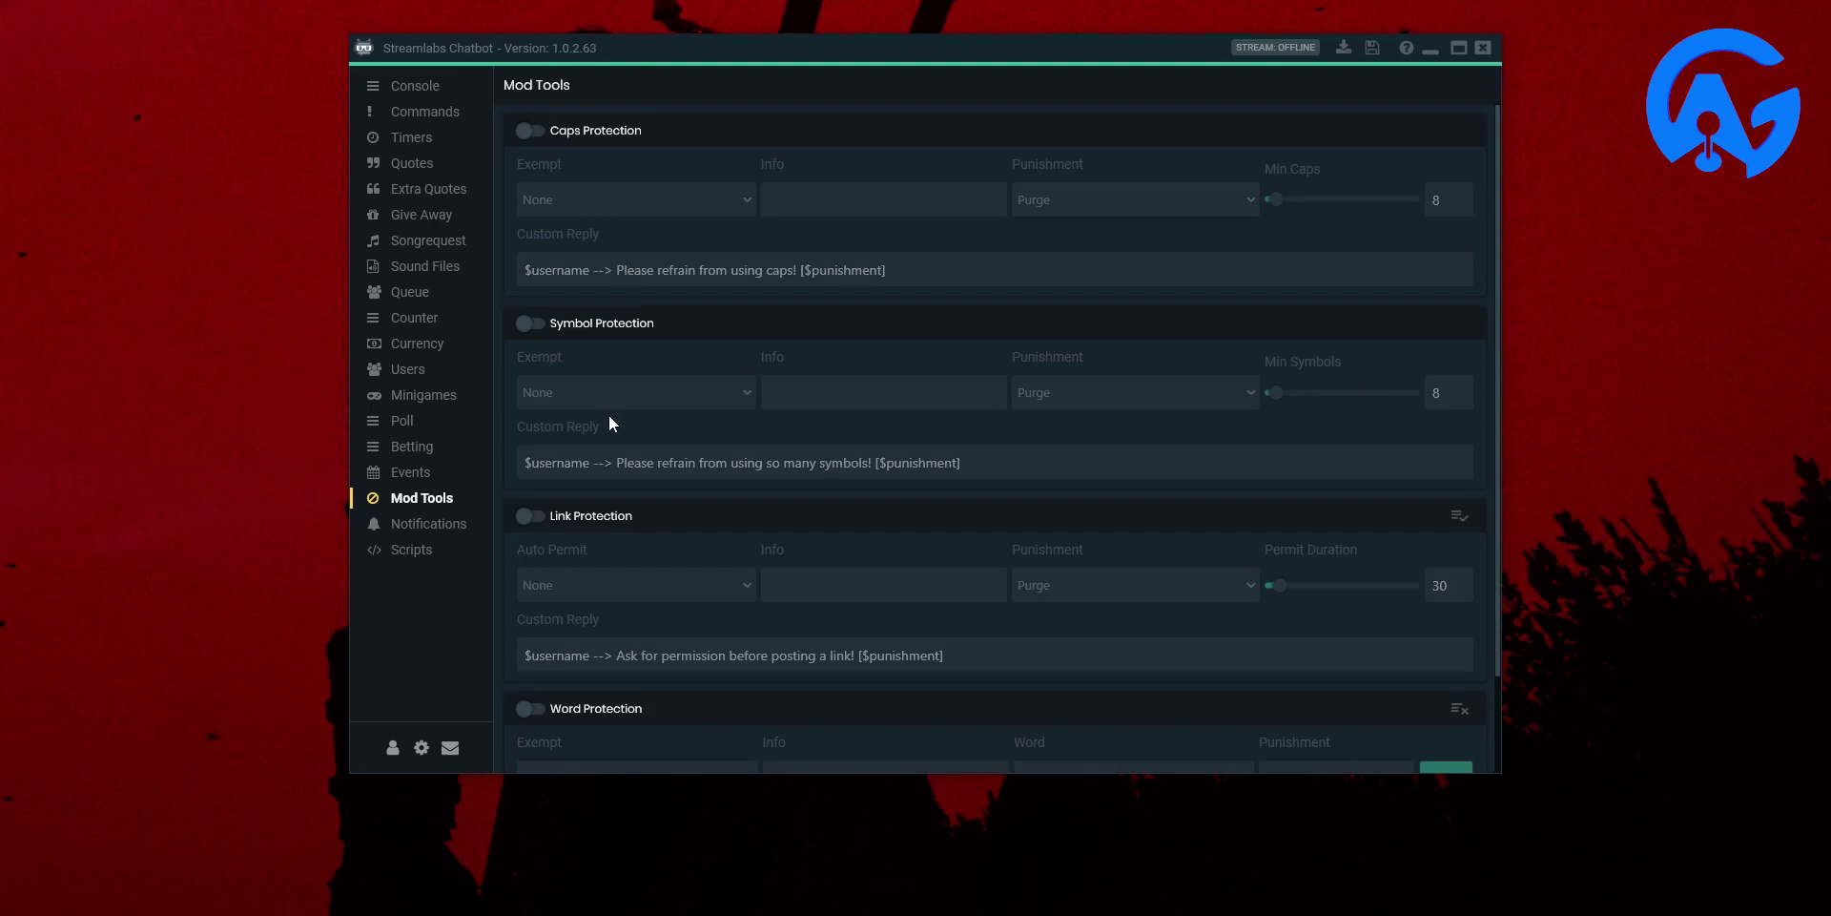
left_click(529, 133)
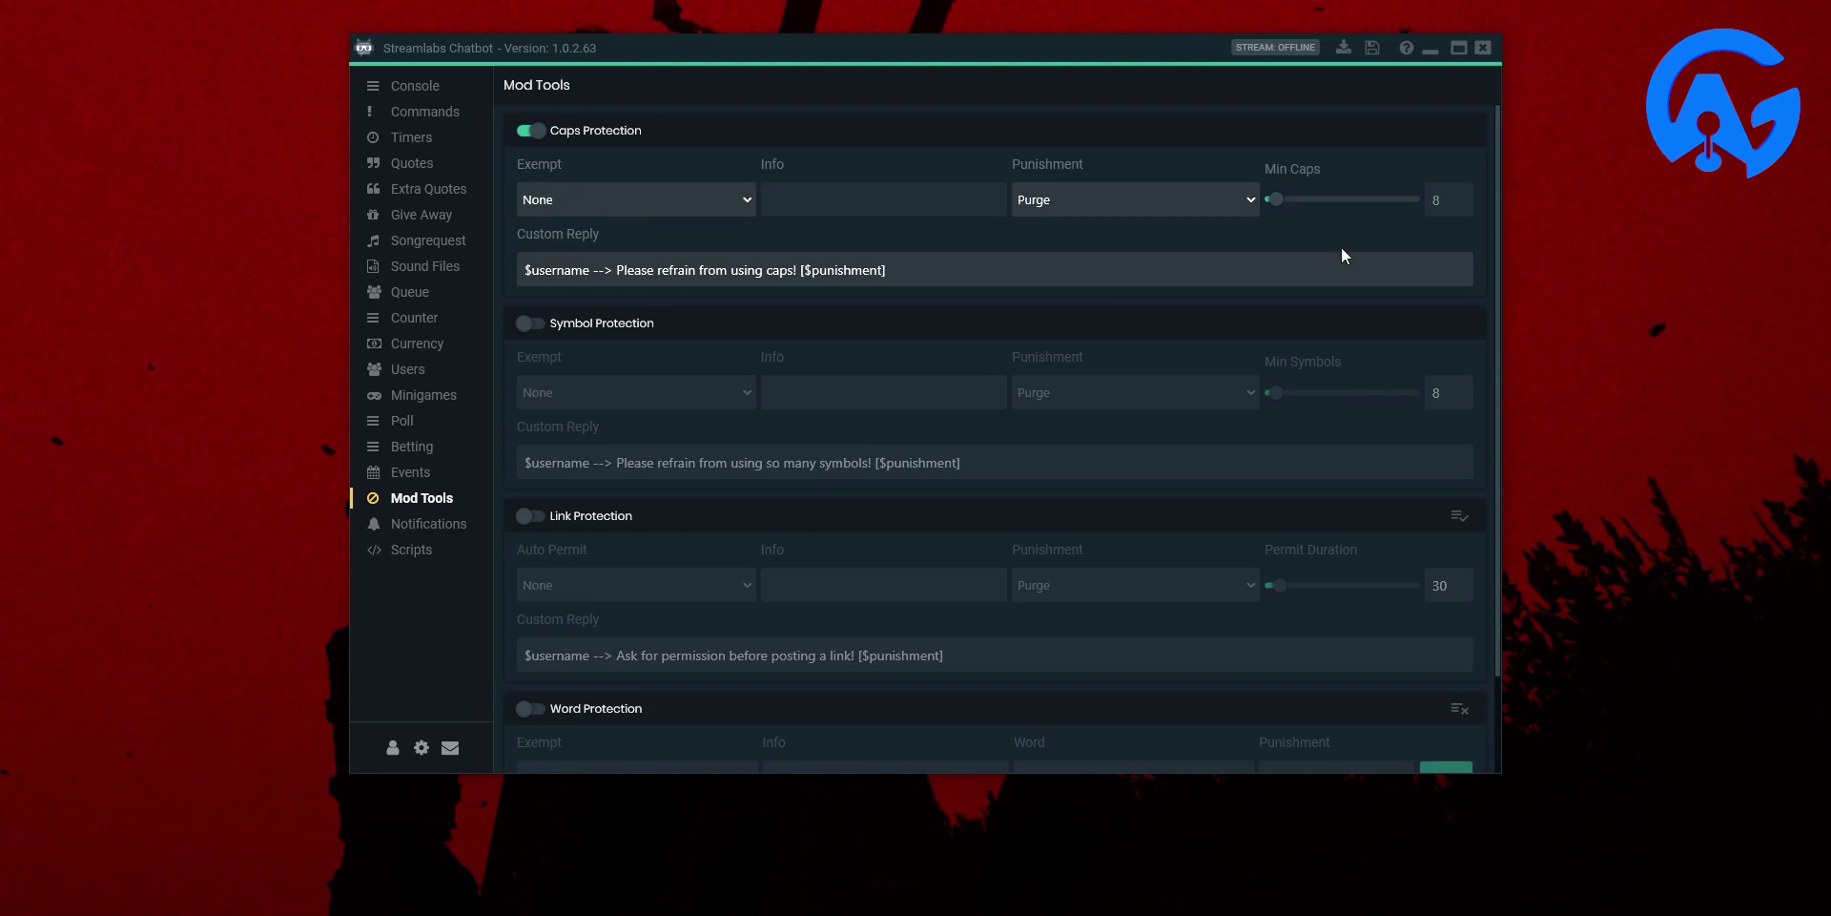
mouse_move(1323, 208)
left_mouse_down()
mouse_move(1386, 197)
mouse_move(1296, 216)
left_mouse_up()
left_click_drag(1286, 222, 1282, 221)
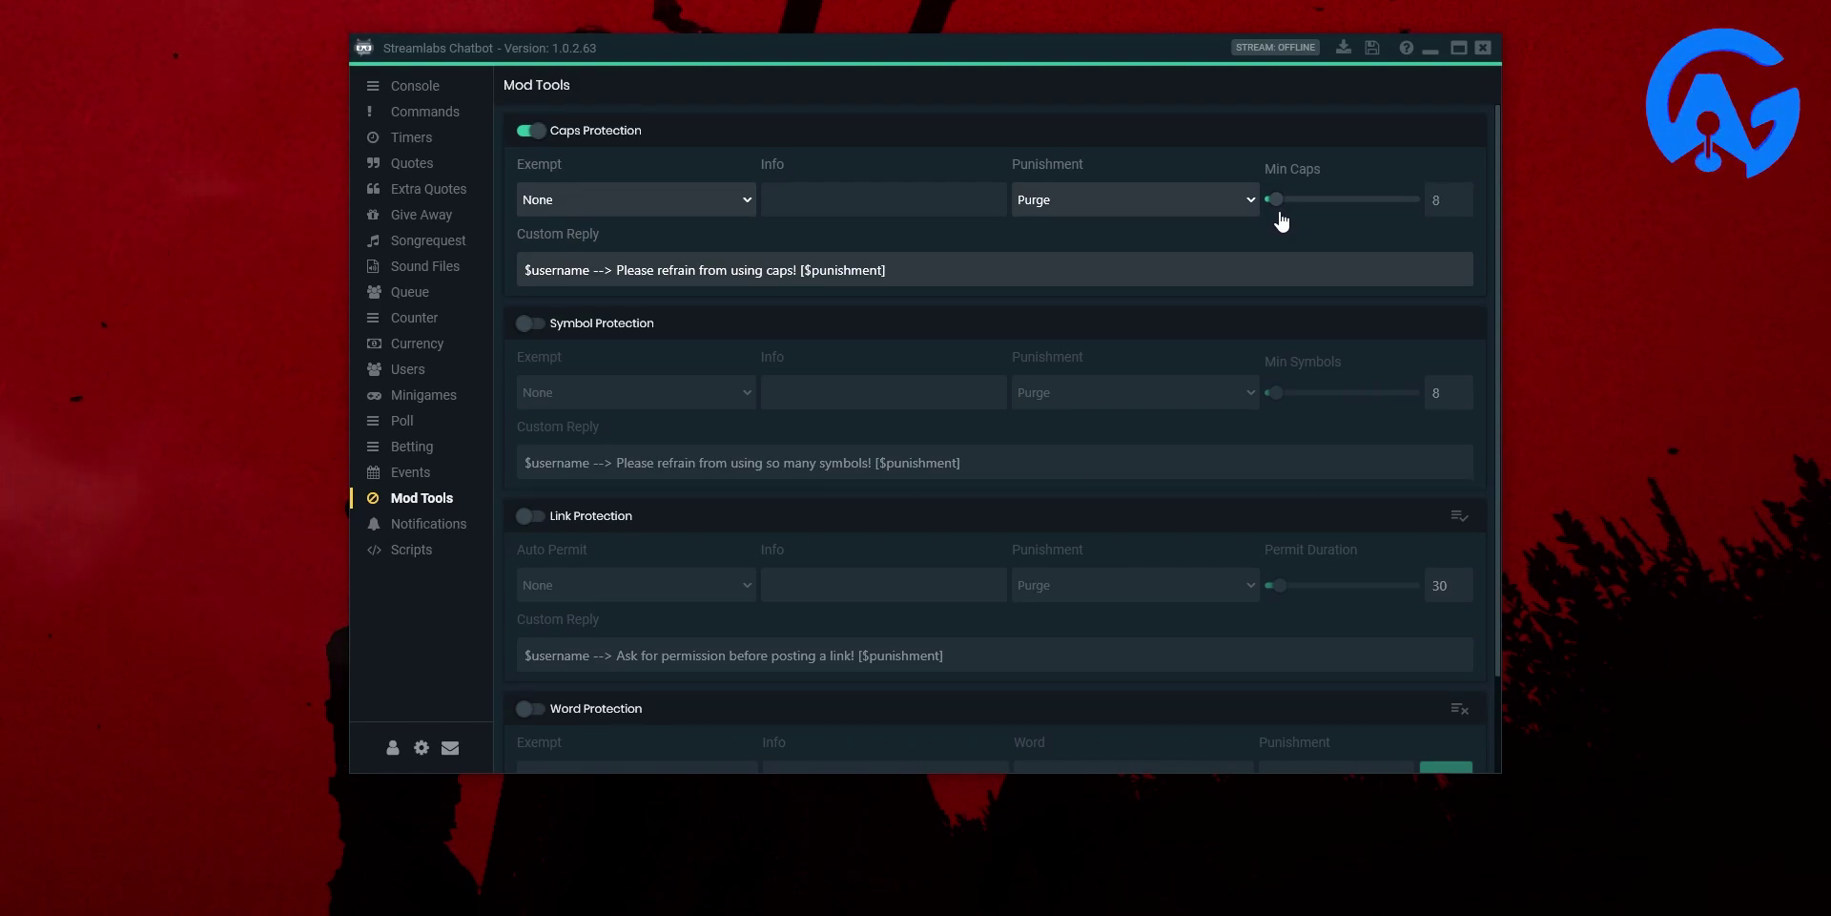
Examine the custom reply text for Caps Protection, including its username and punishment variables.
left_click_drag(887, 271, 798, 273)
left_click(566, 273)
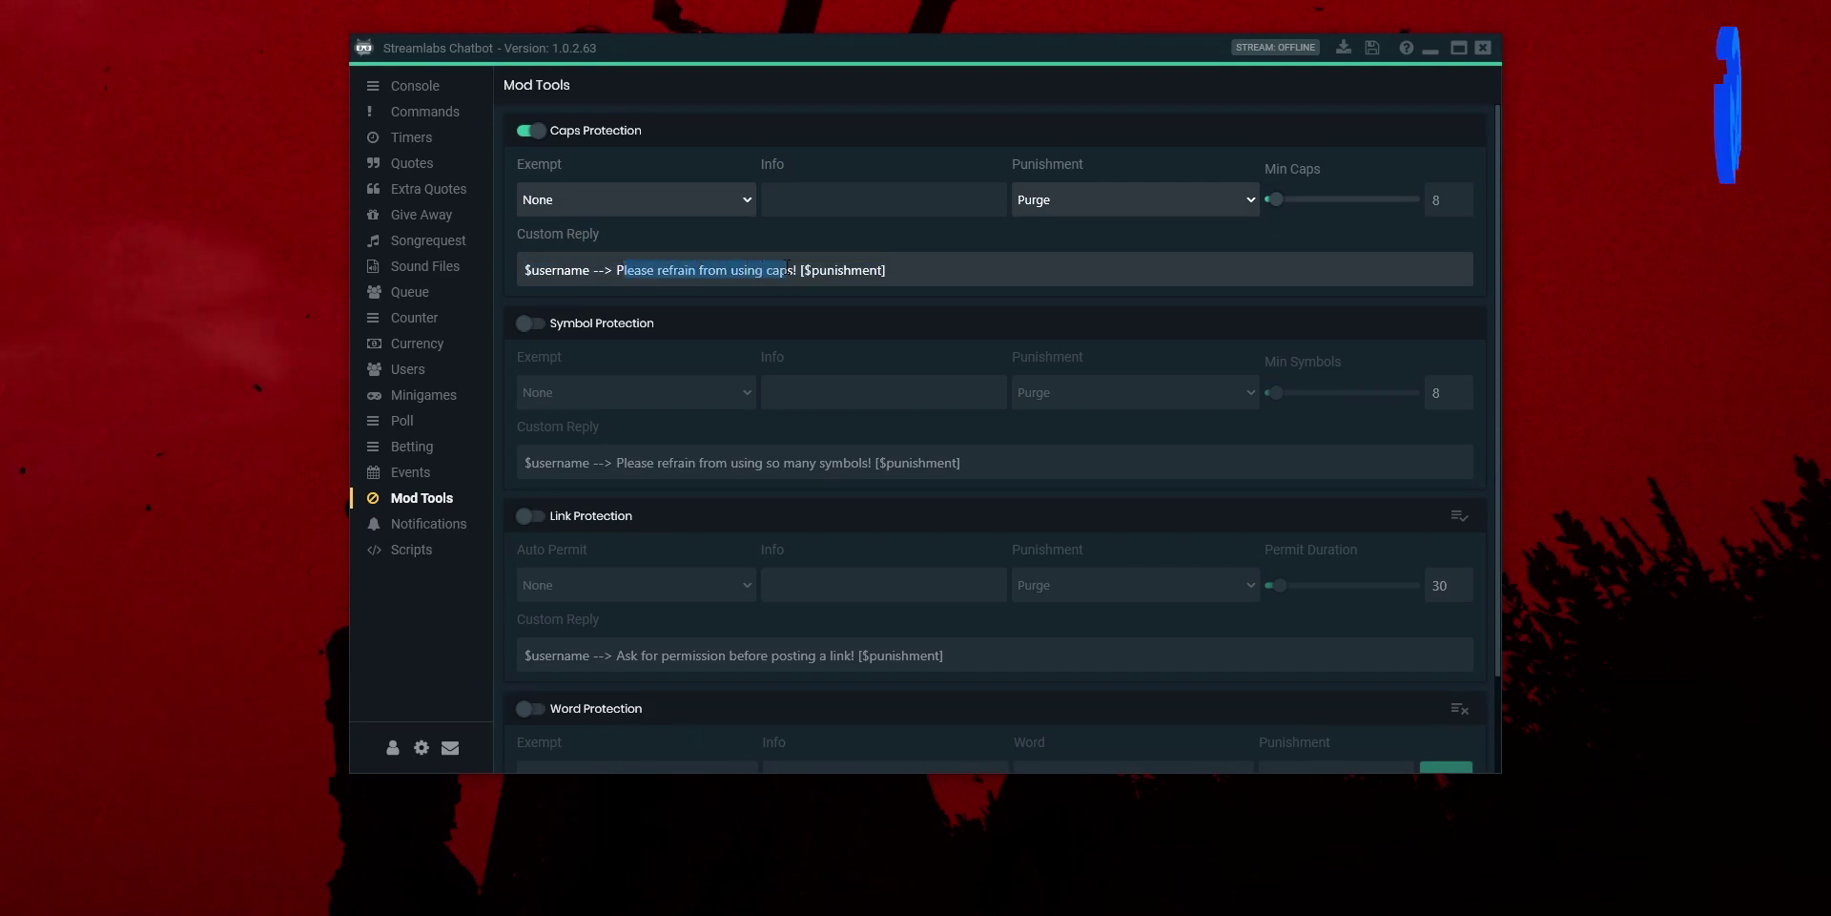
left_click(905, 277)
Set the Caps Protection punishment to Timeout.
left_click(1028, 201)
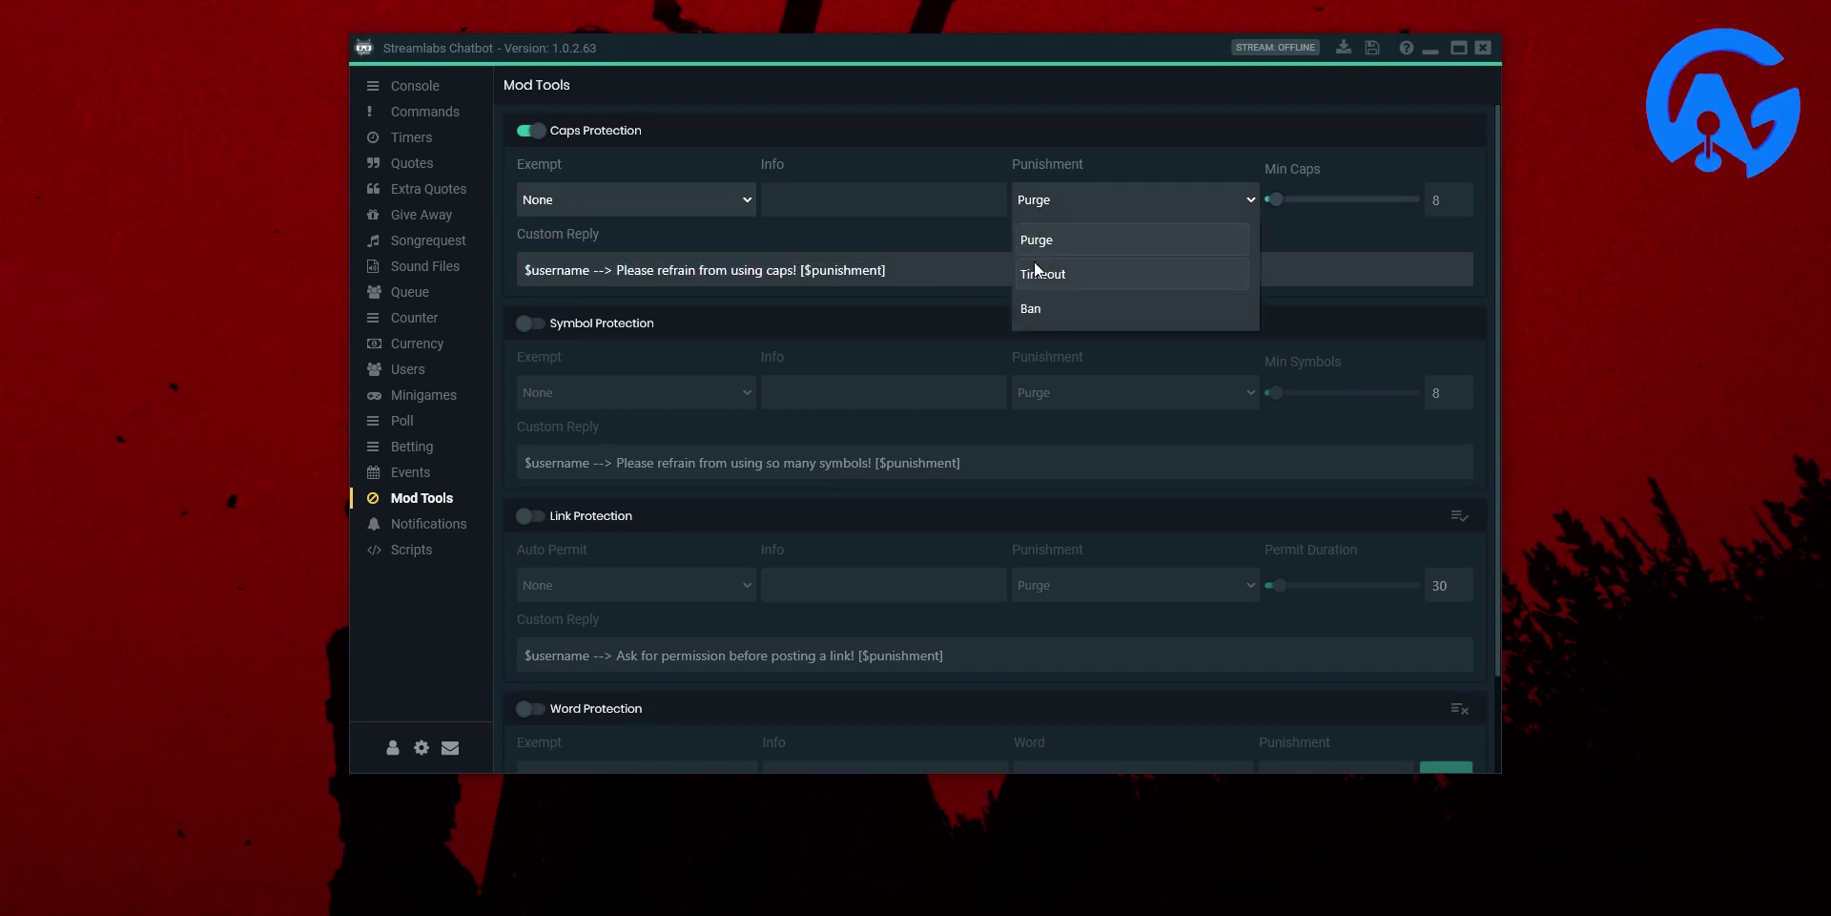
left_click(1040, 276)
left_click(1082, 212)
left_click(1061, 267)
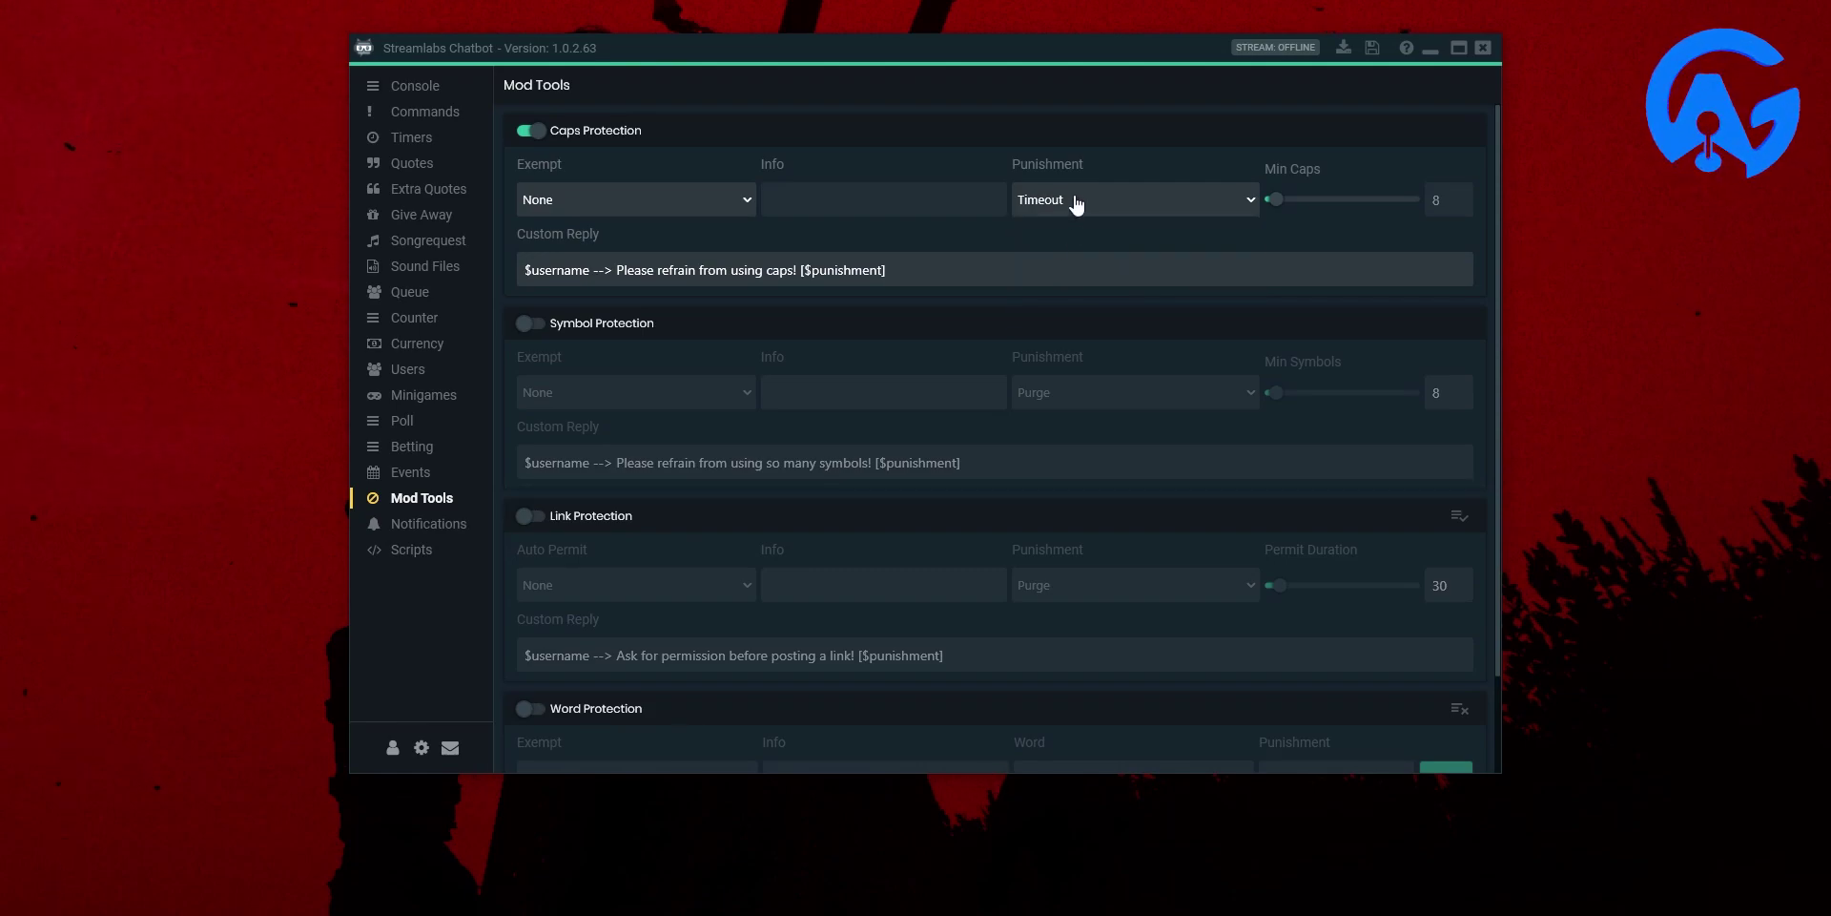
Go over the Caps Protection punishment choice again and turn Caps Protection off.
left_click(1077, 204)
left_click(1046, 238)
left_click(528, 131)
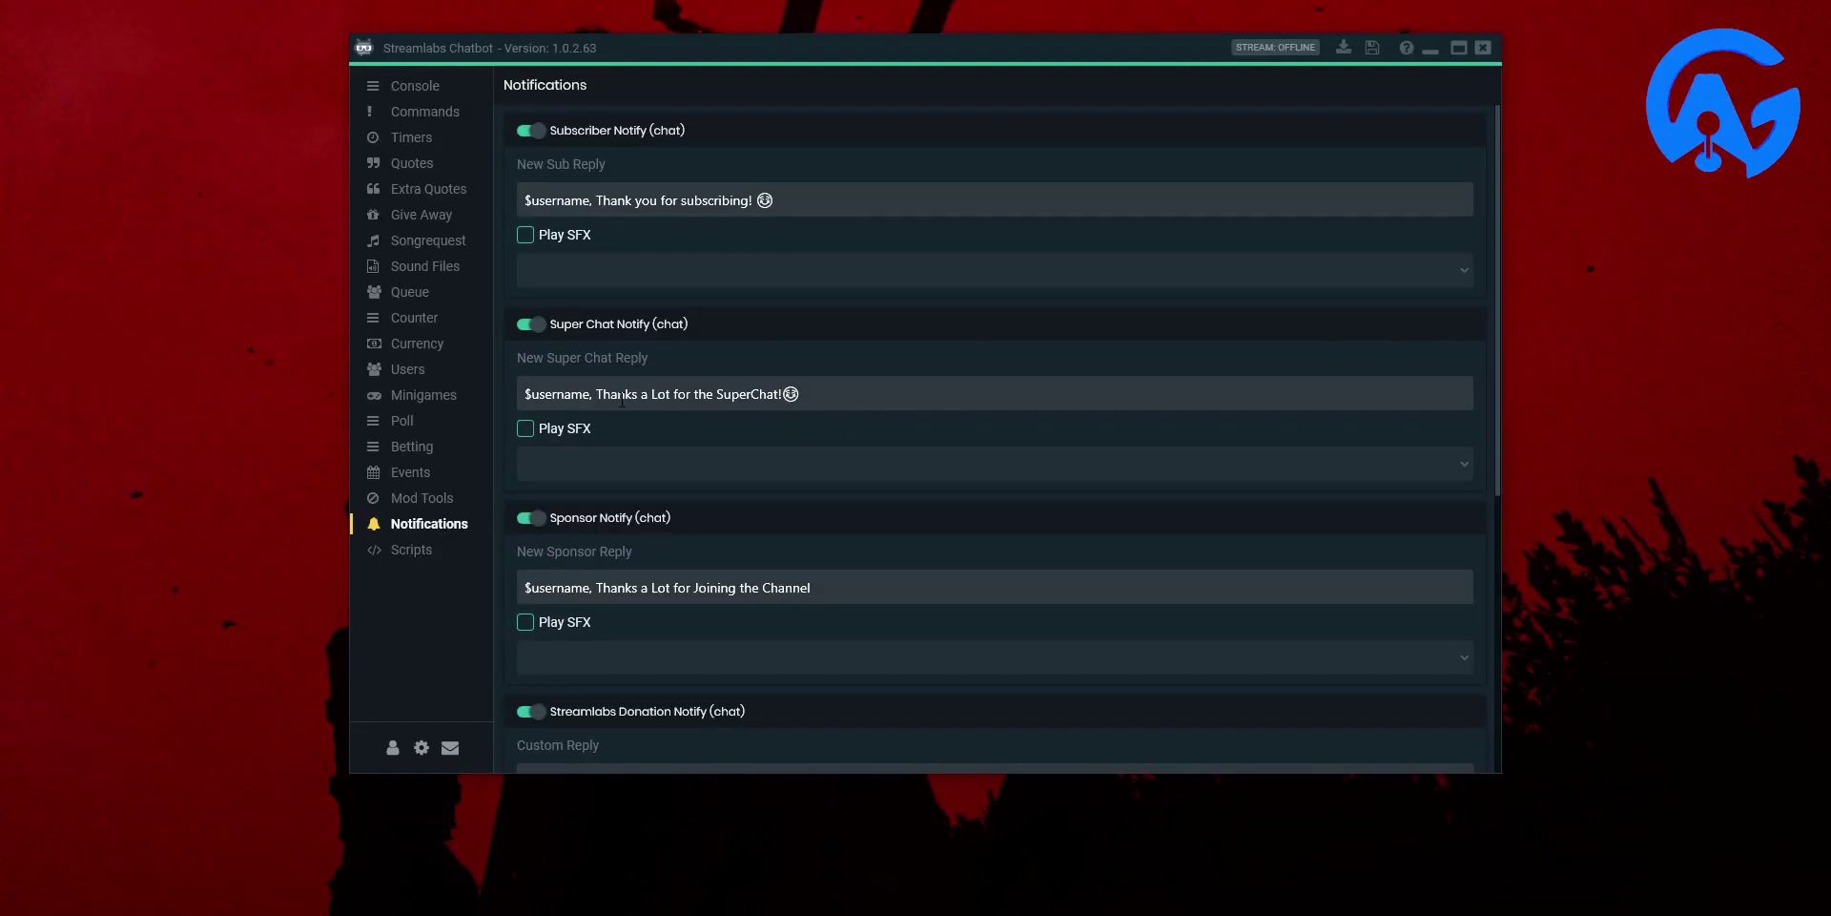
Look through the chat notification replies for subscribers, Super Chats, sponsors, Streamlabs donations and Extra Life.
left_click_drag(793, 196, 597, 198)
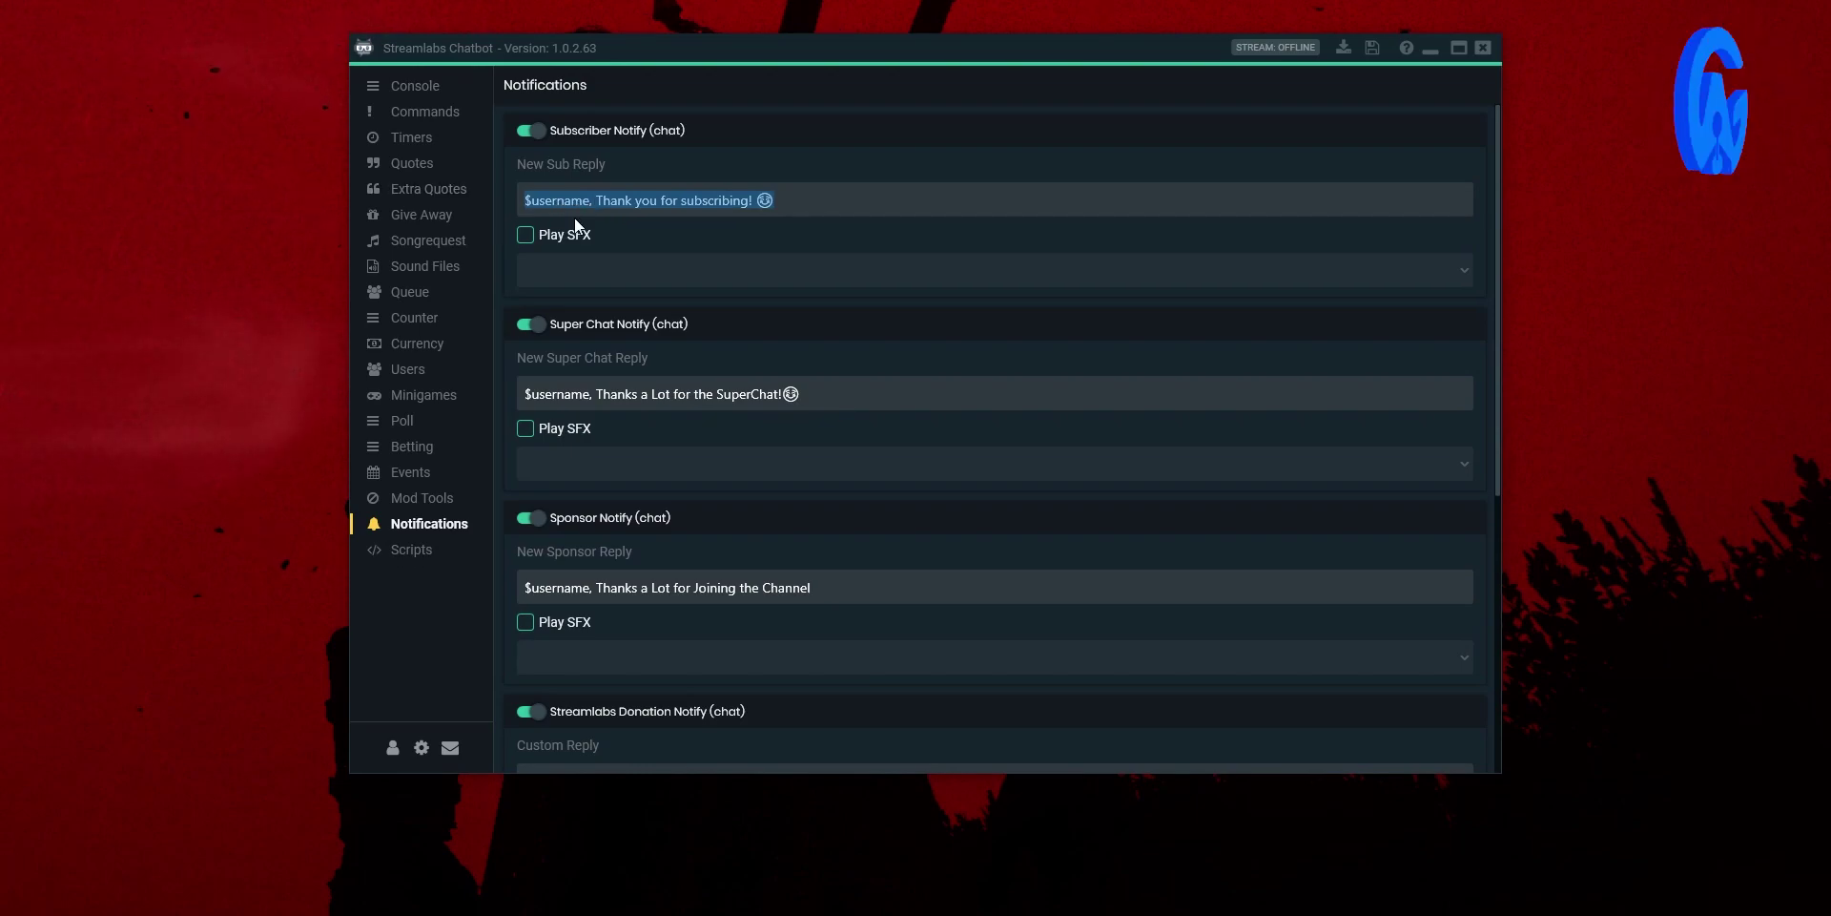
scroll(563, 393, "down", 2)
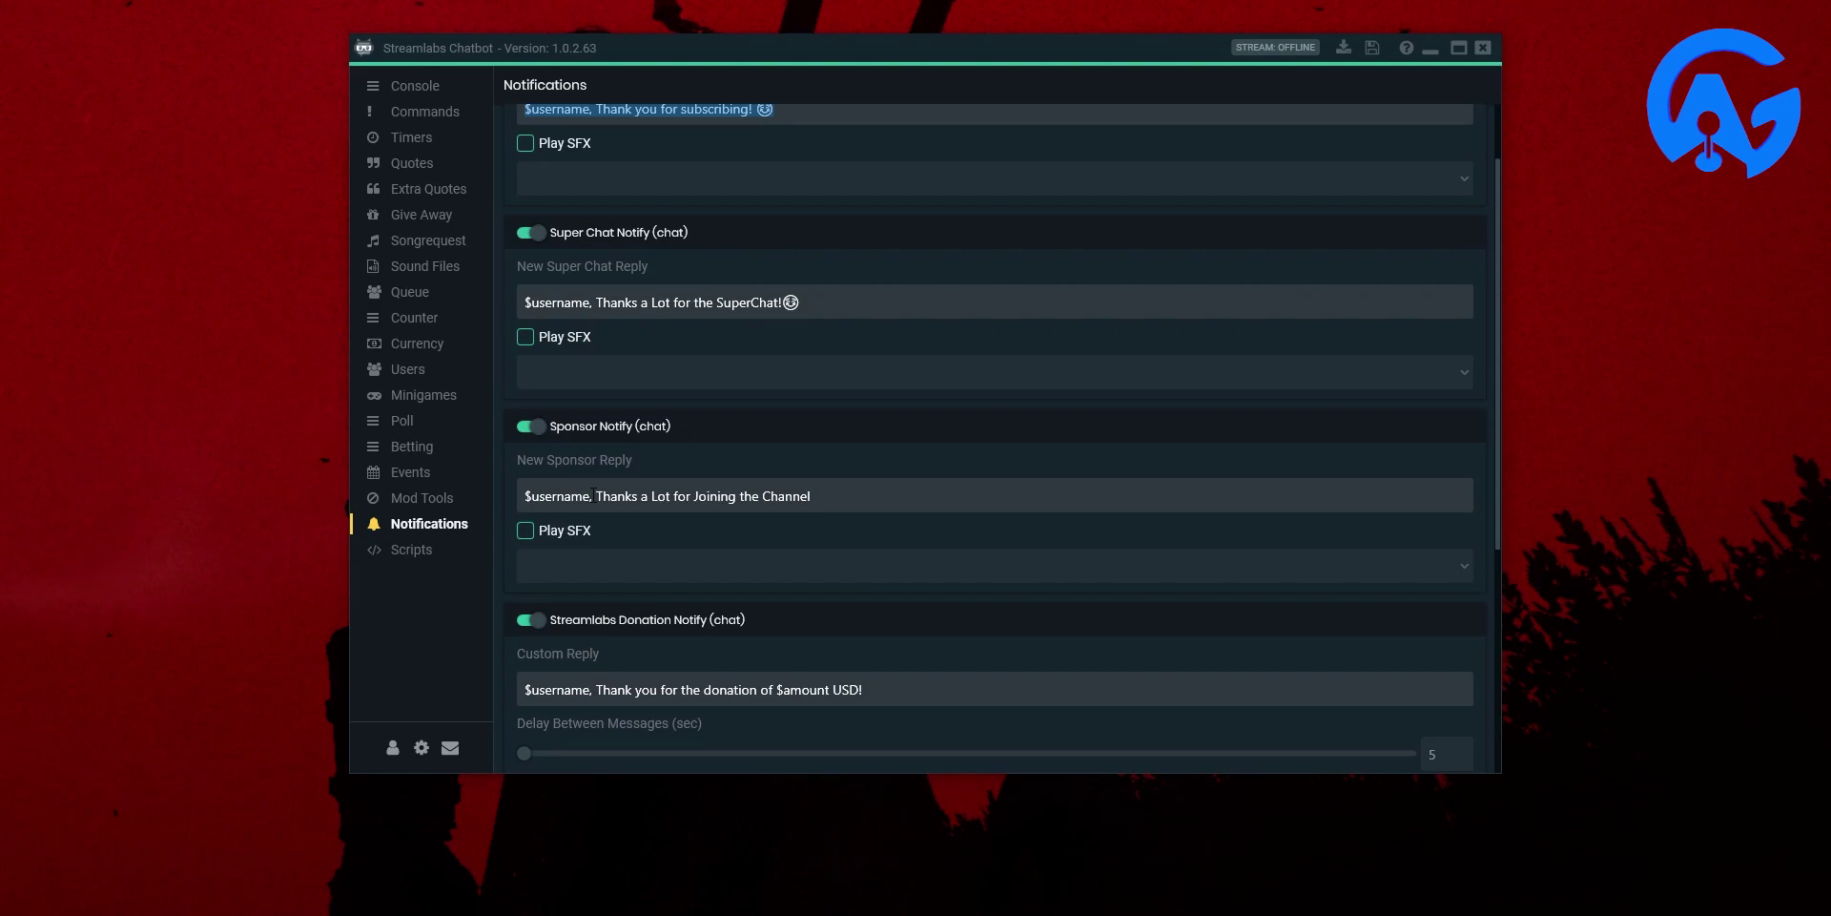
scroll(604, 481, "down", 5)
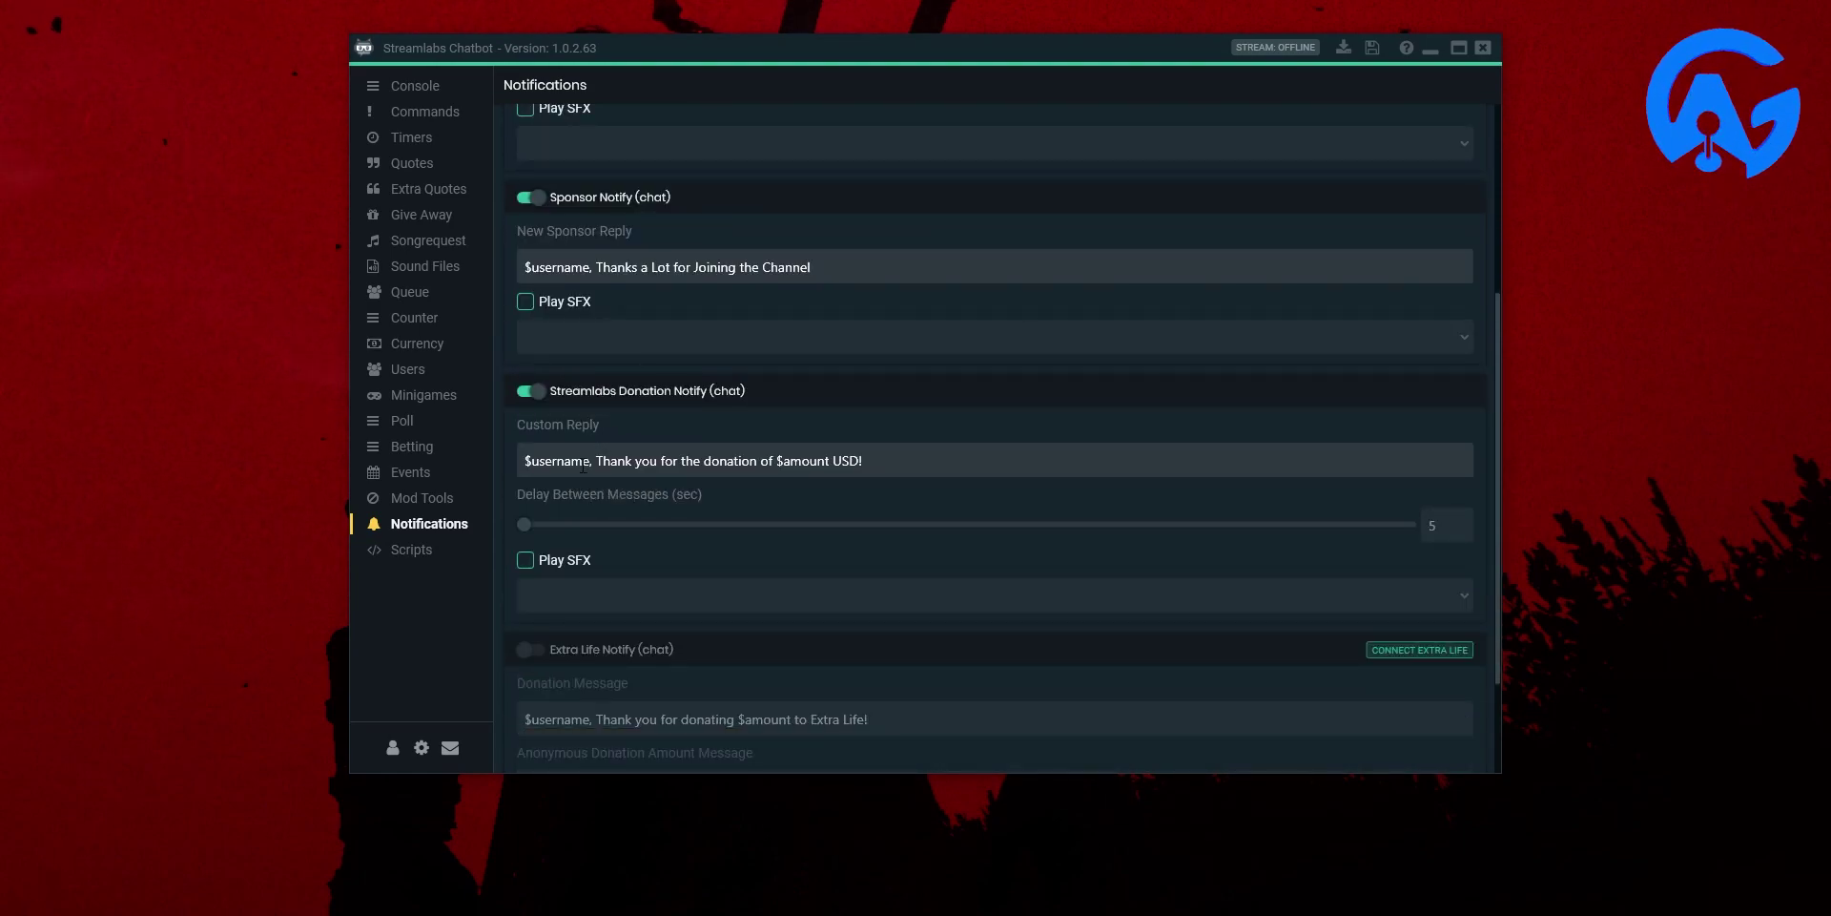
scroll(609, 437, "down", 3)
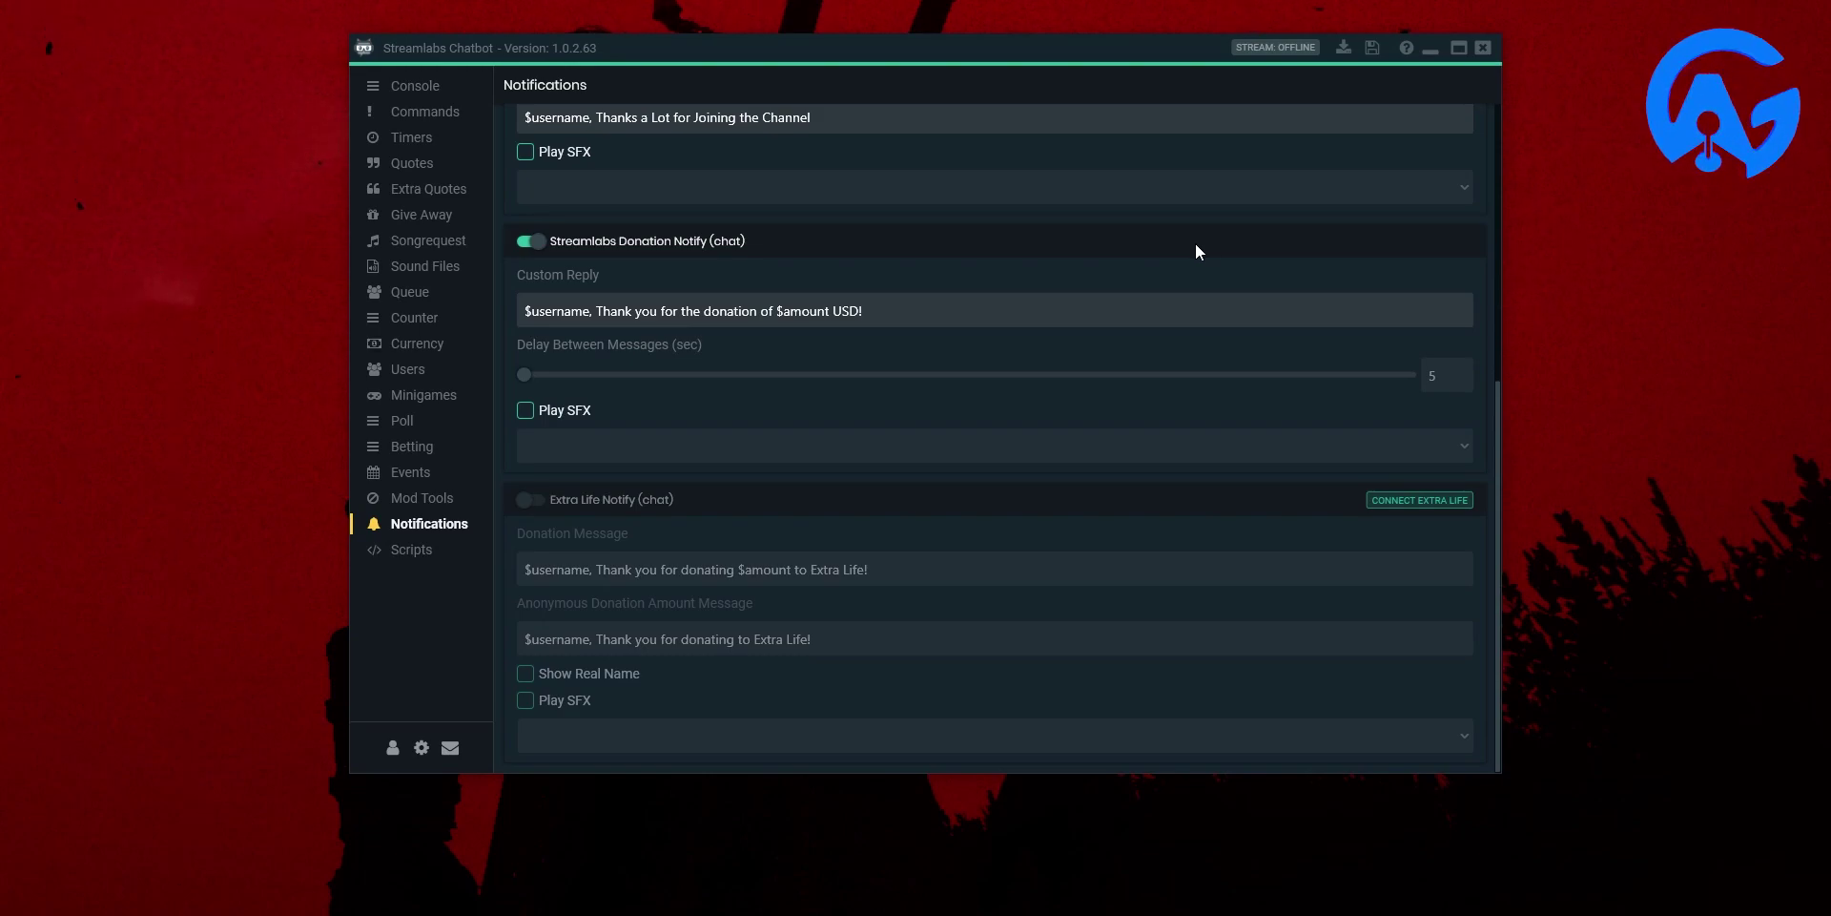
Generate a YouTube Streamer token by authorizing the Google account, and try to connect the streamer account.
left_click(392, 749)
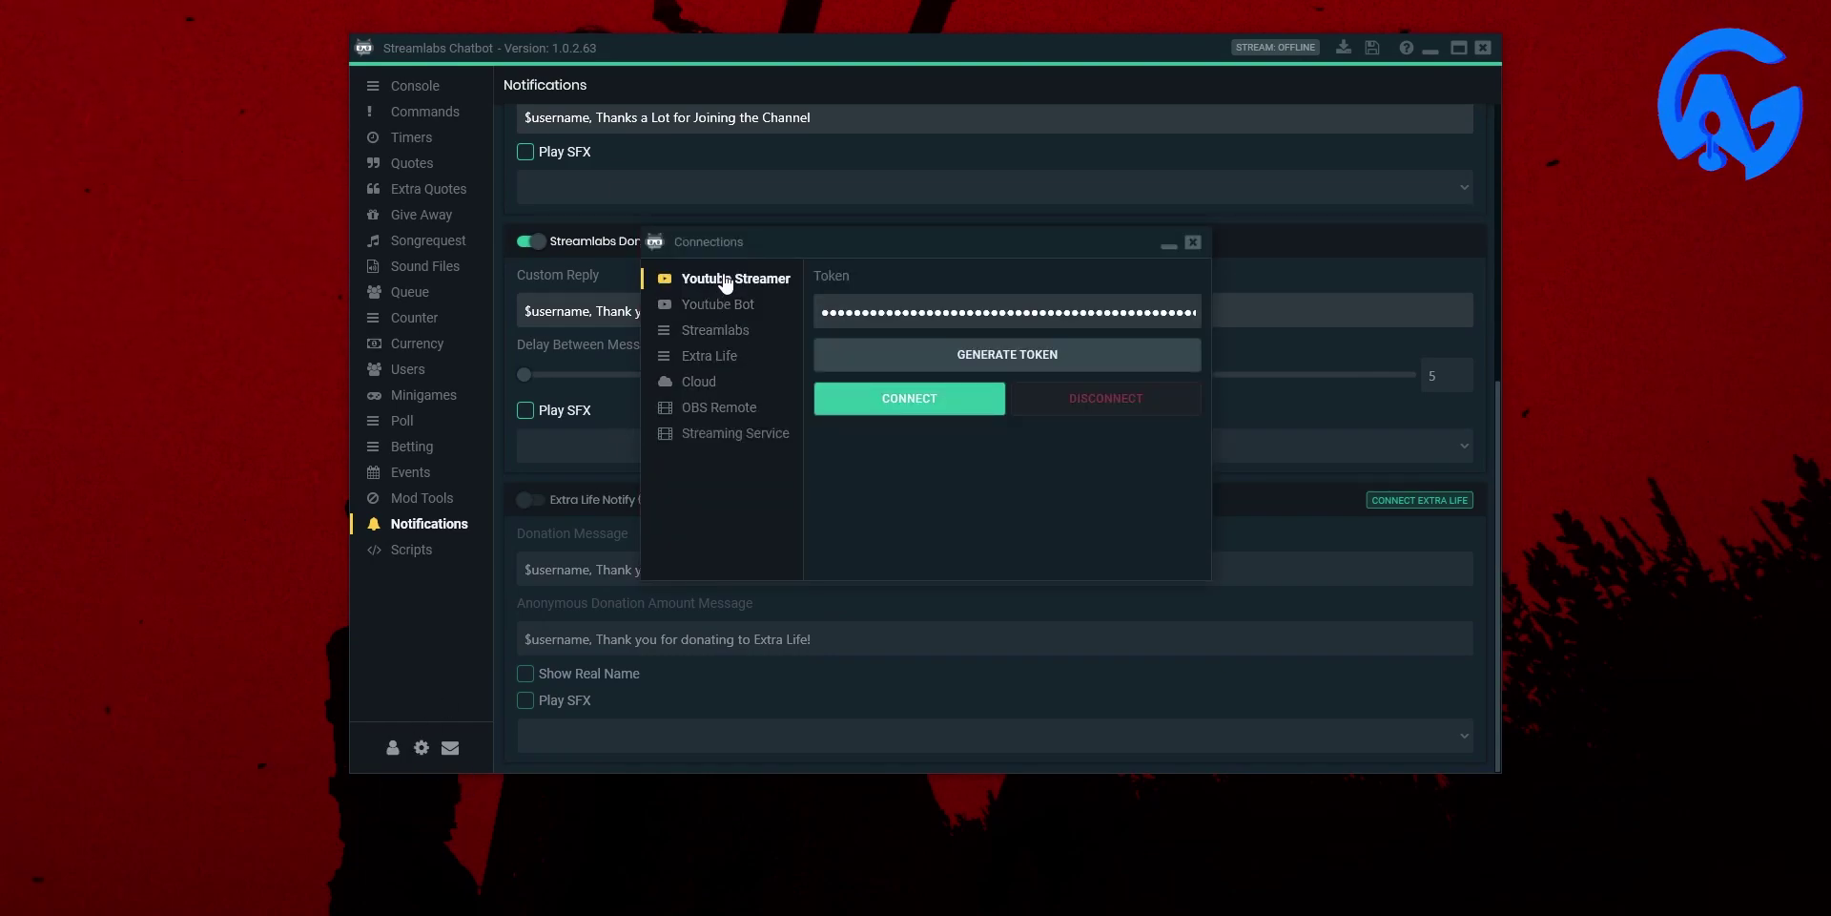
left_click(959, 367)
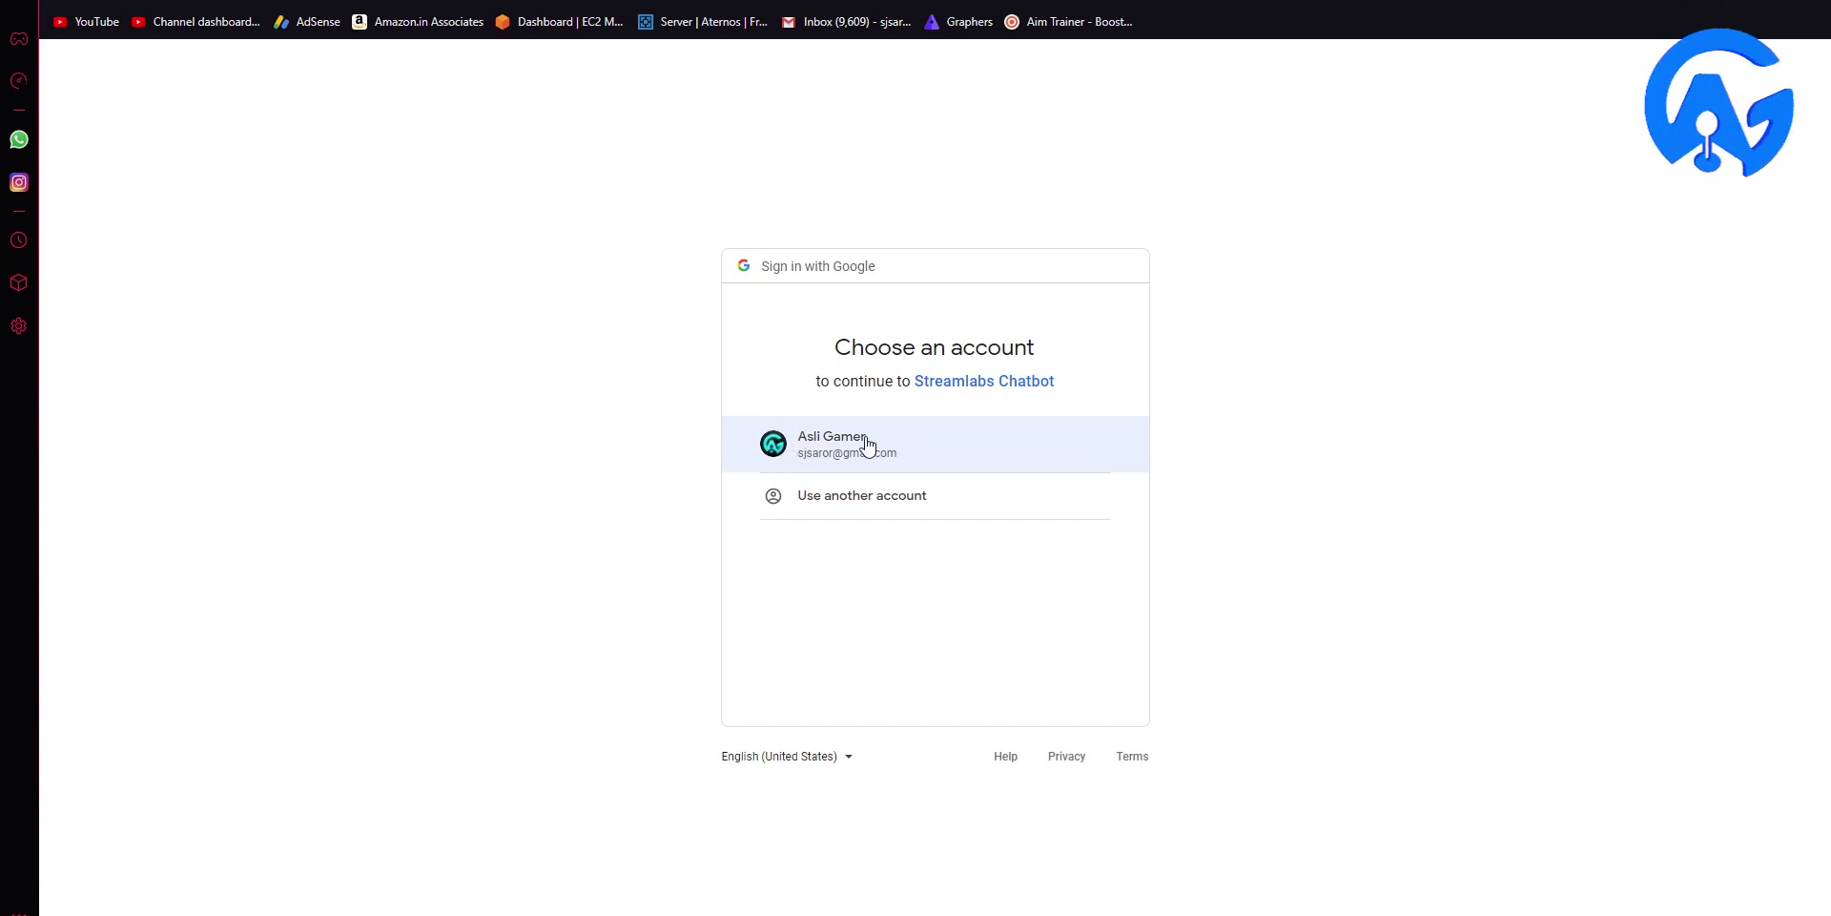
left_click(828, 448)
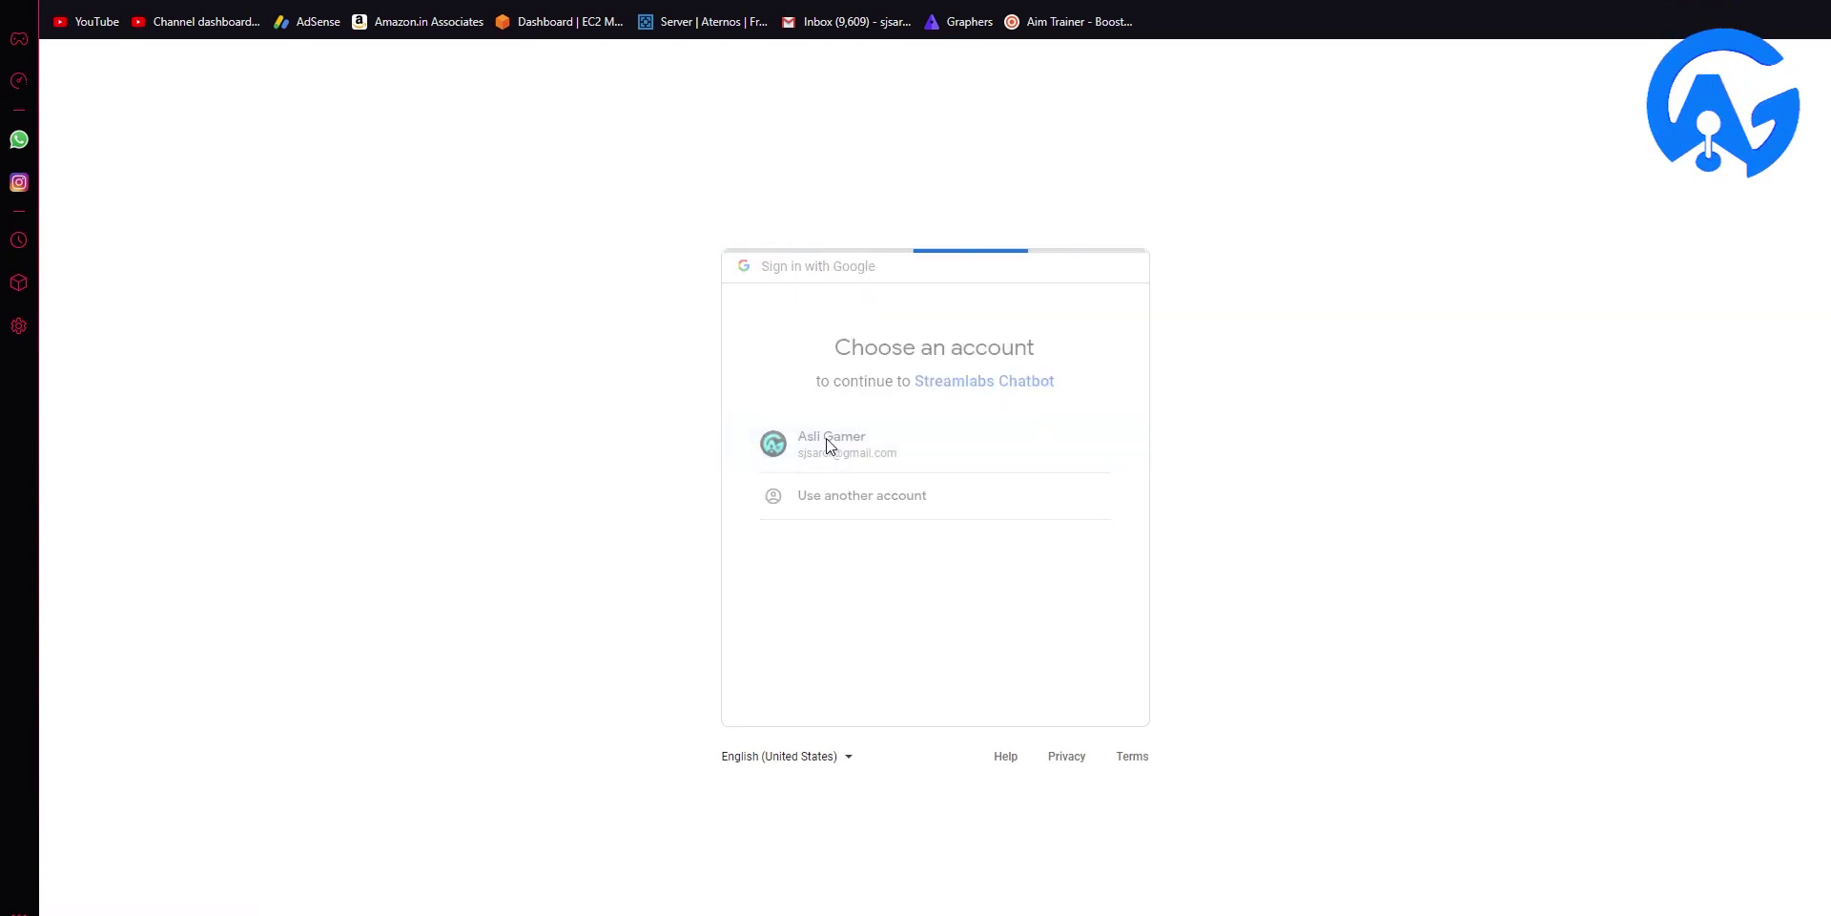
left_click(1056, 742)
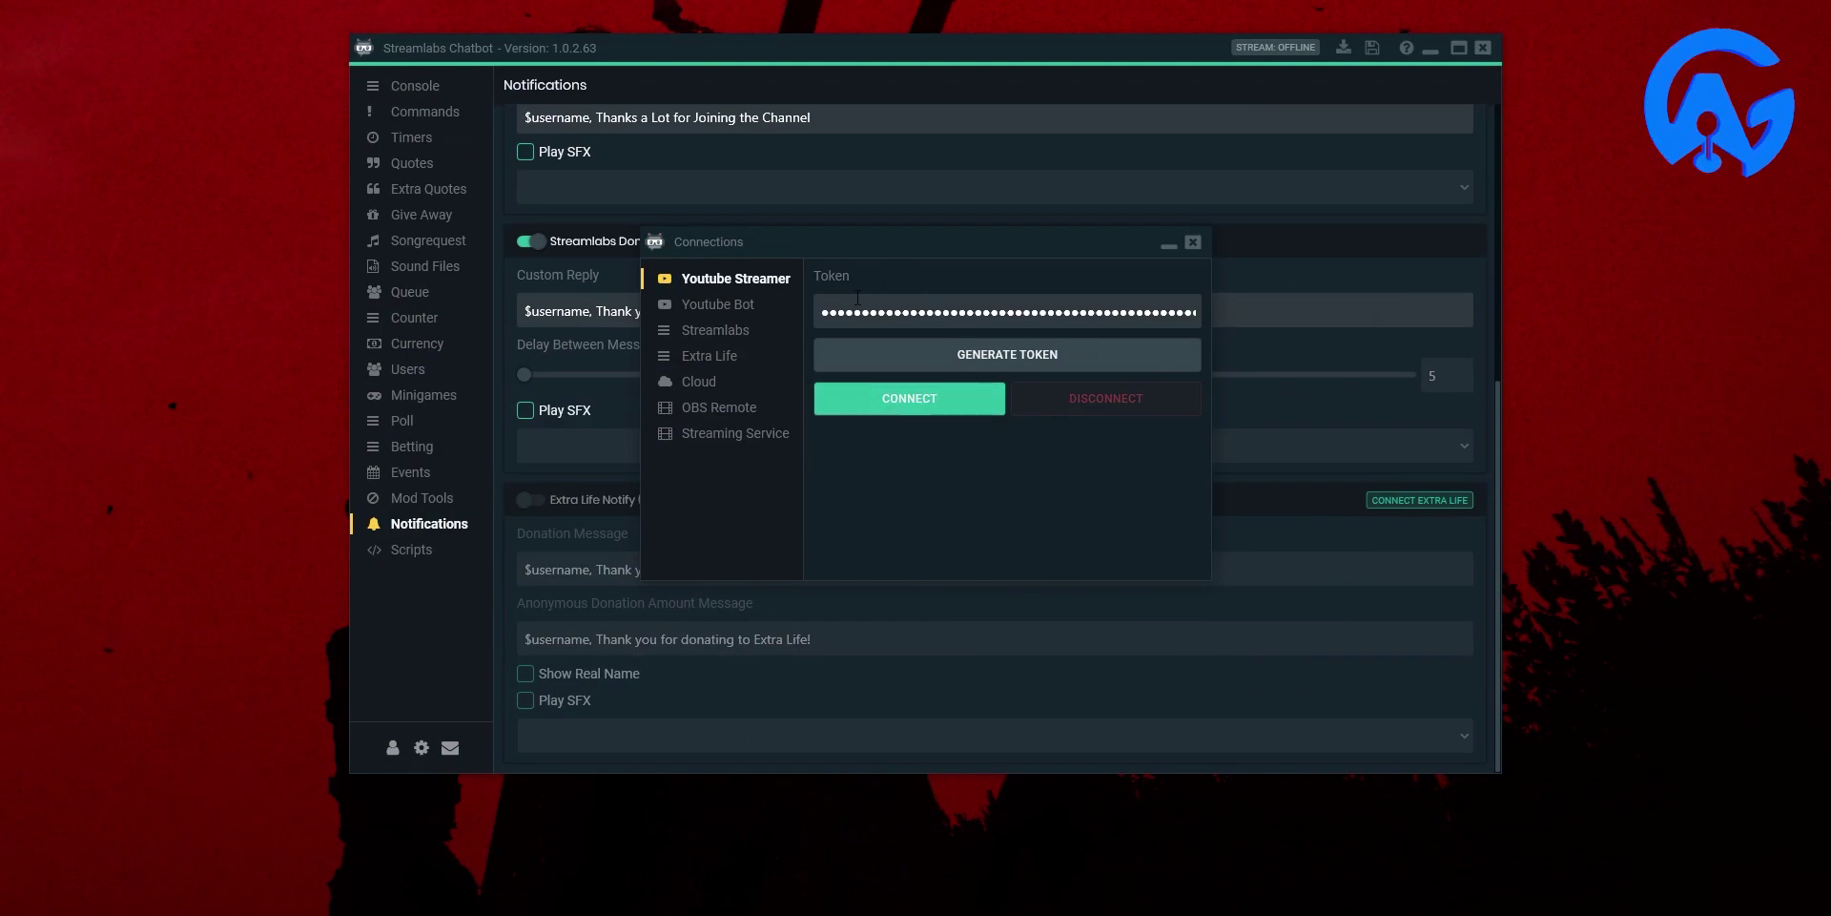
left_click(876, 416)
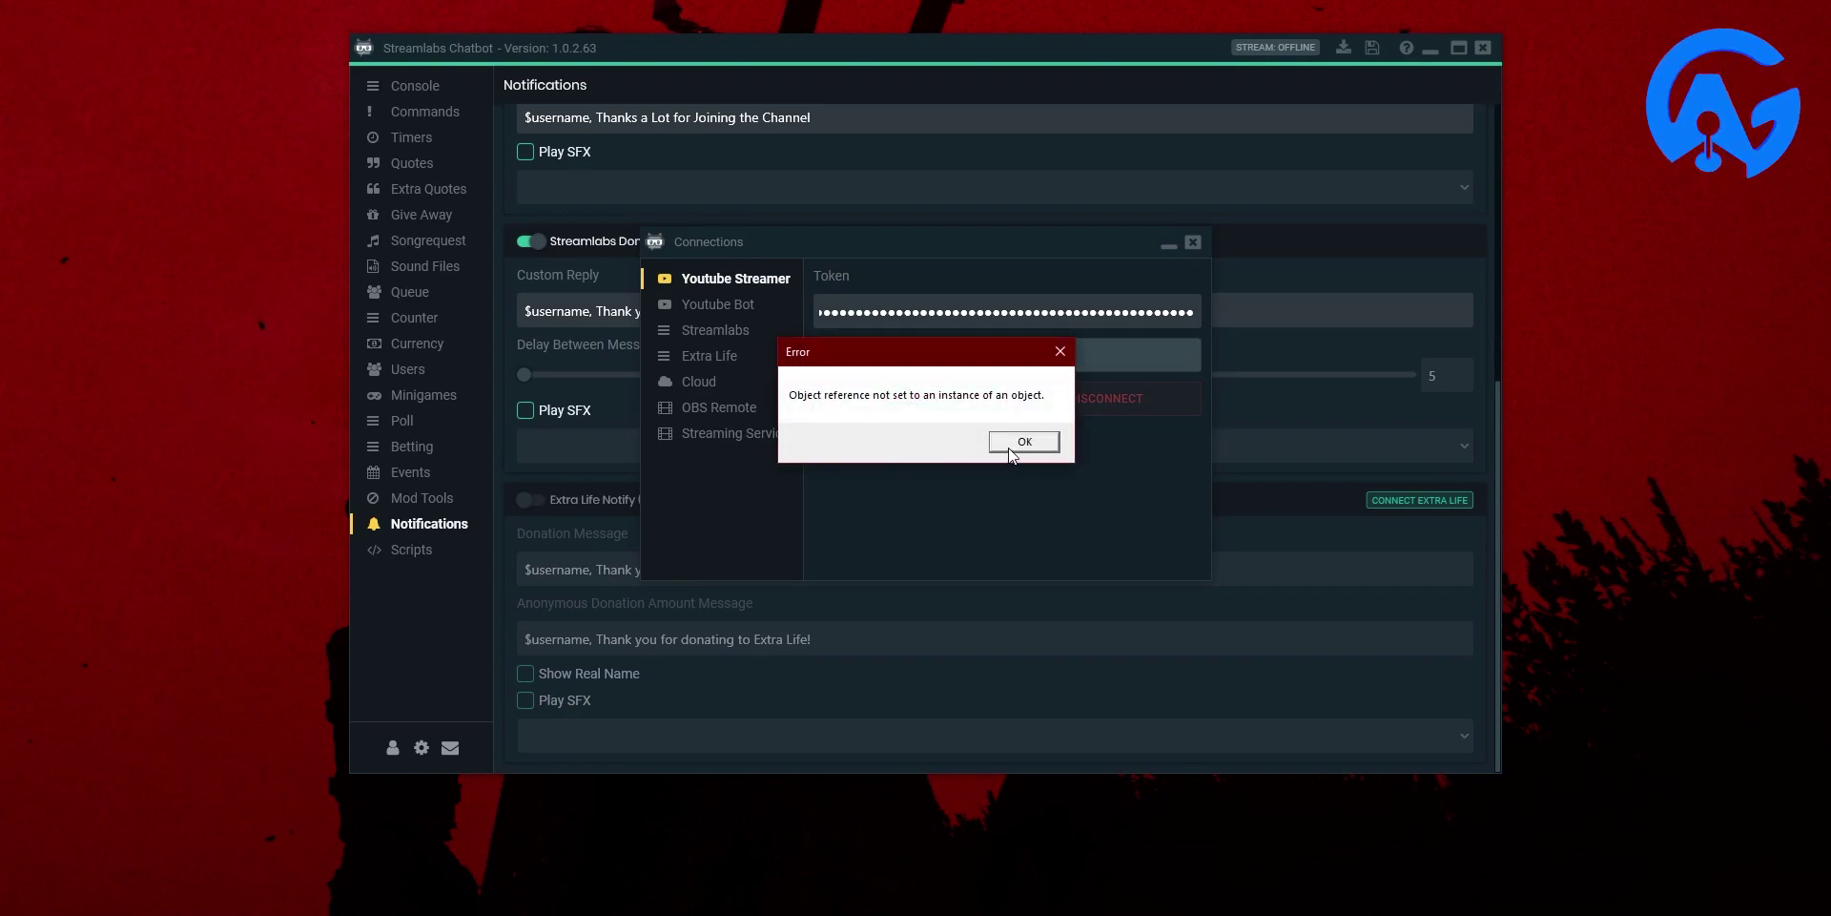
left_click(1011, 443)
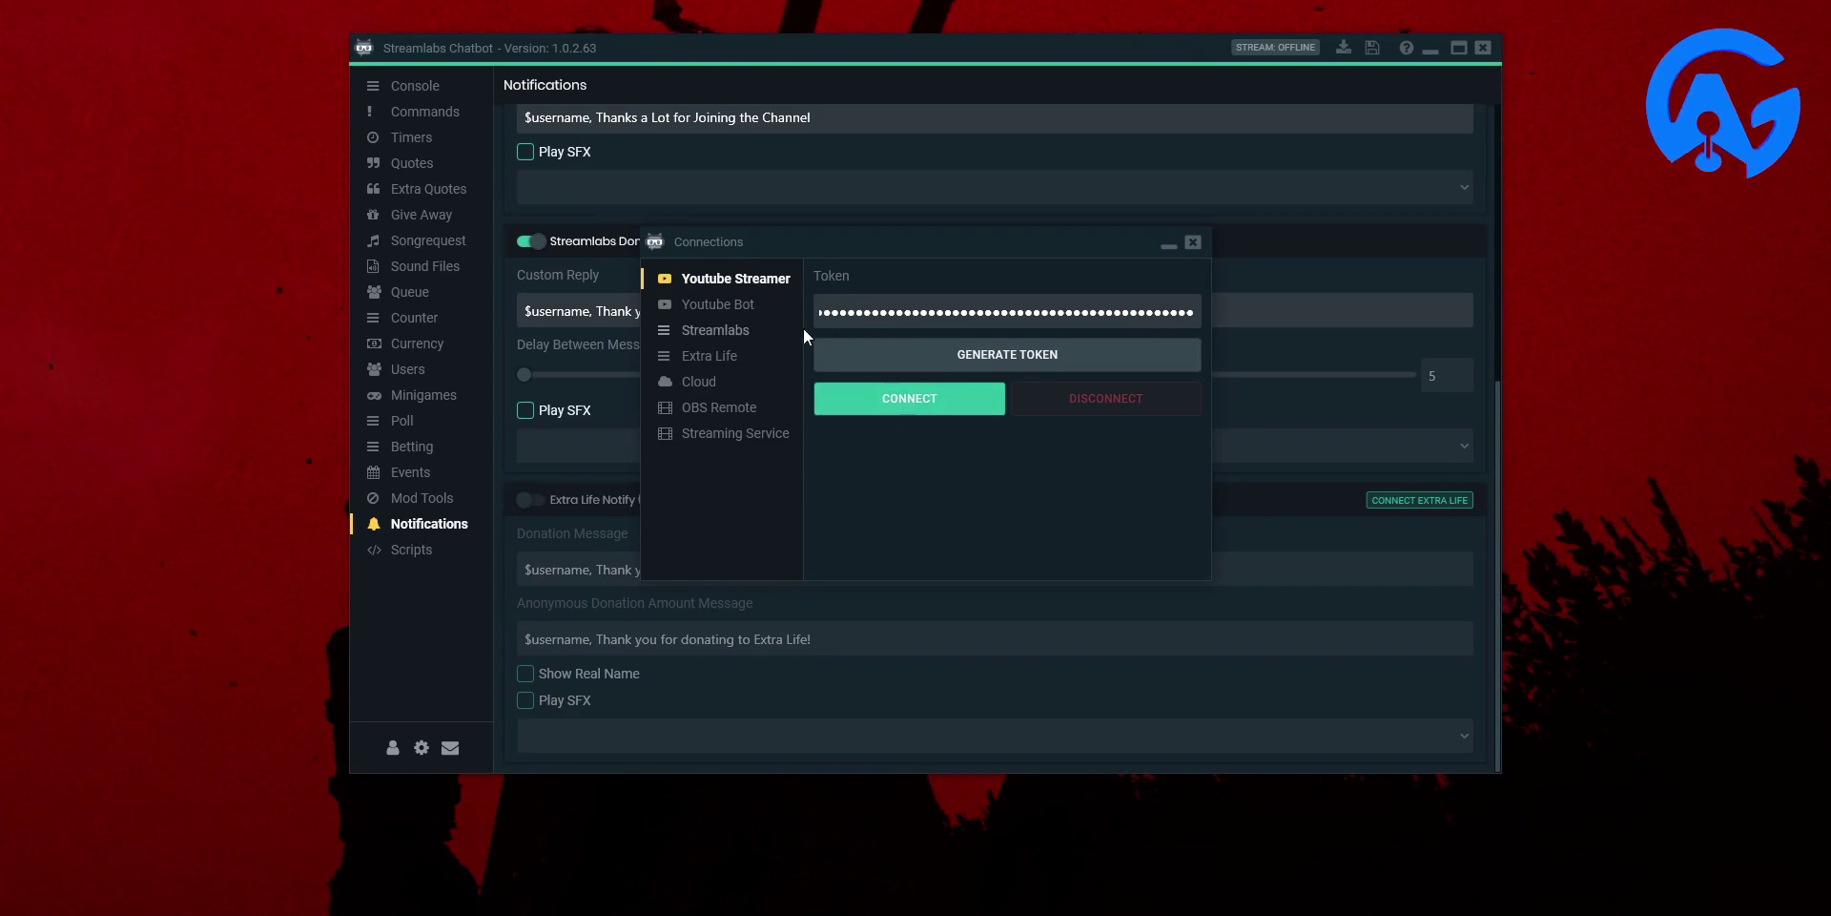
Generate a YouTube Bot token by authorizing the Google account, check the token field, and close the connections window.
left_click(717, 307)
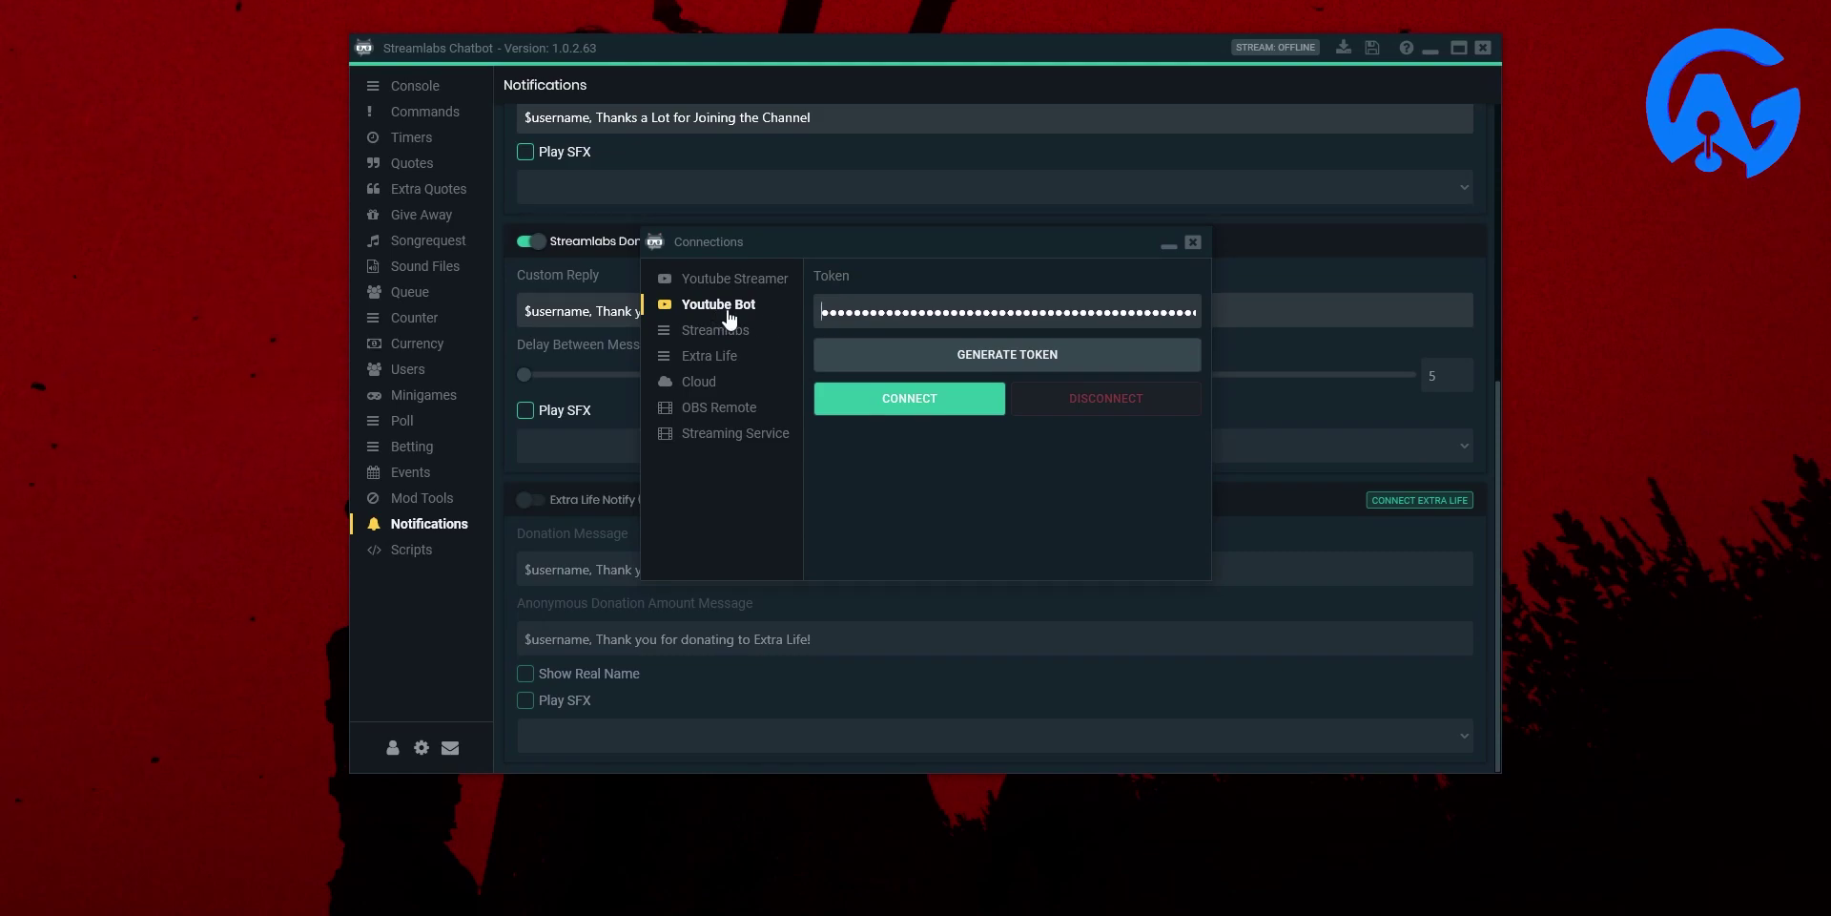
left_click(984, 364)
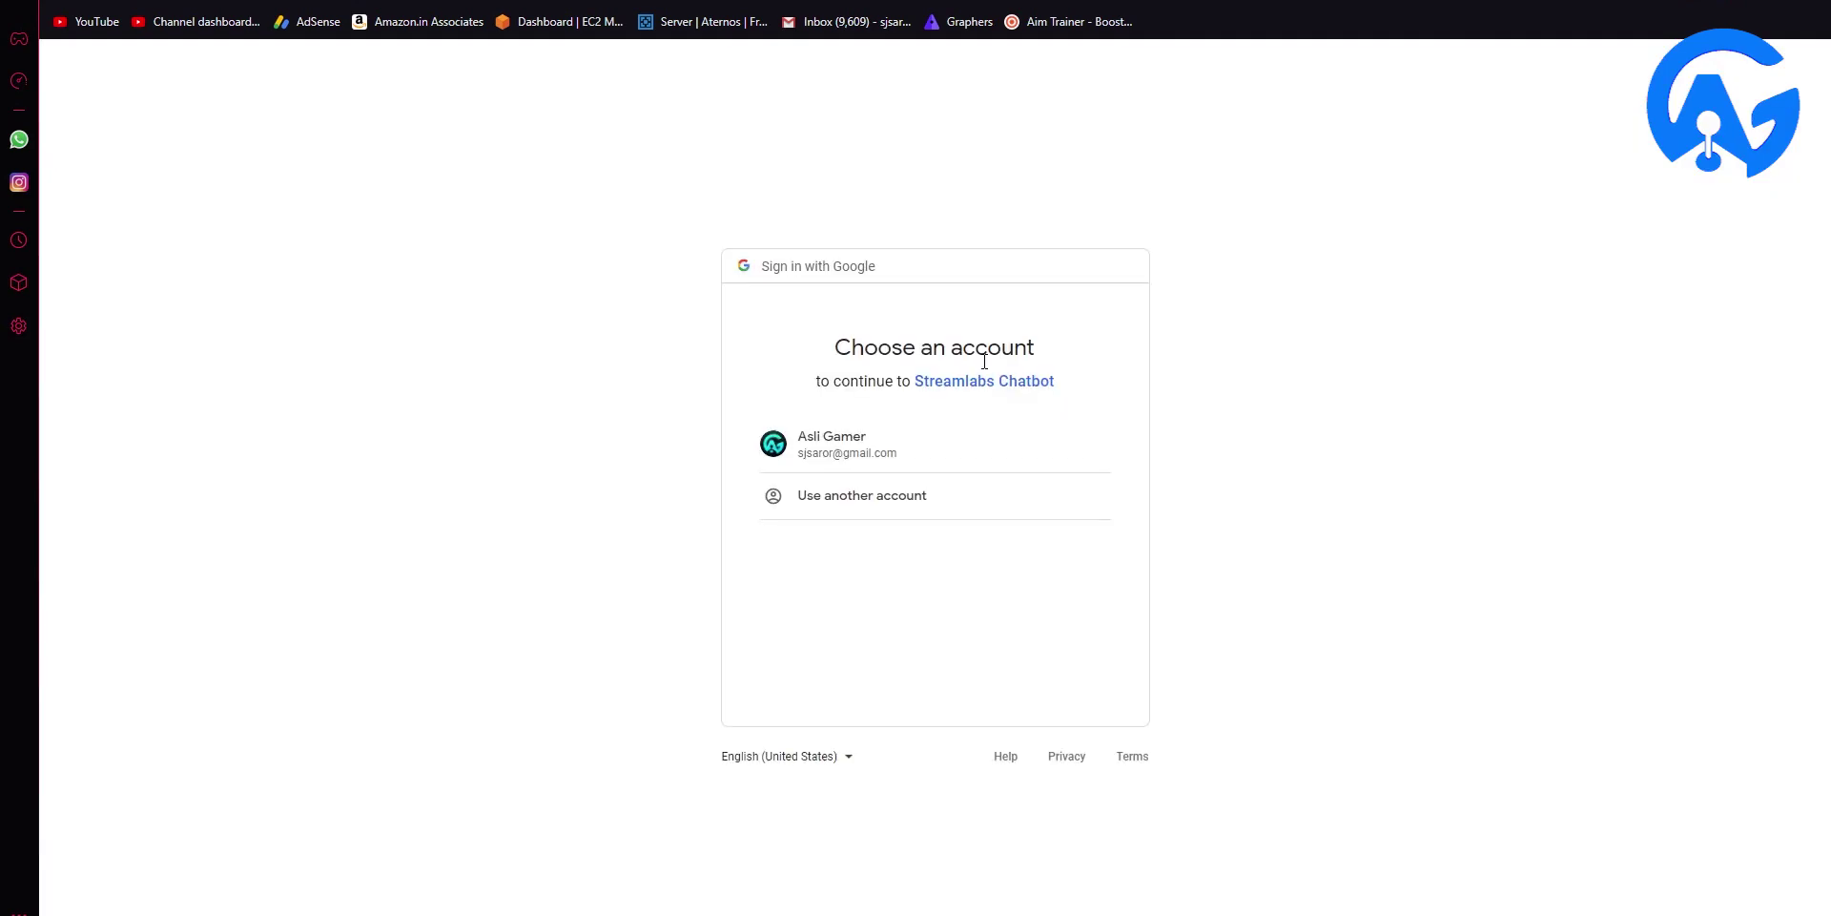
left_click(837, 452)
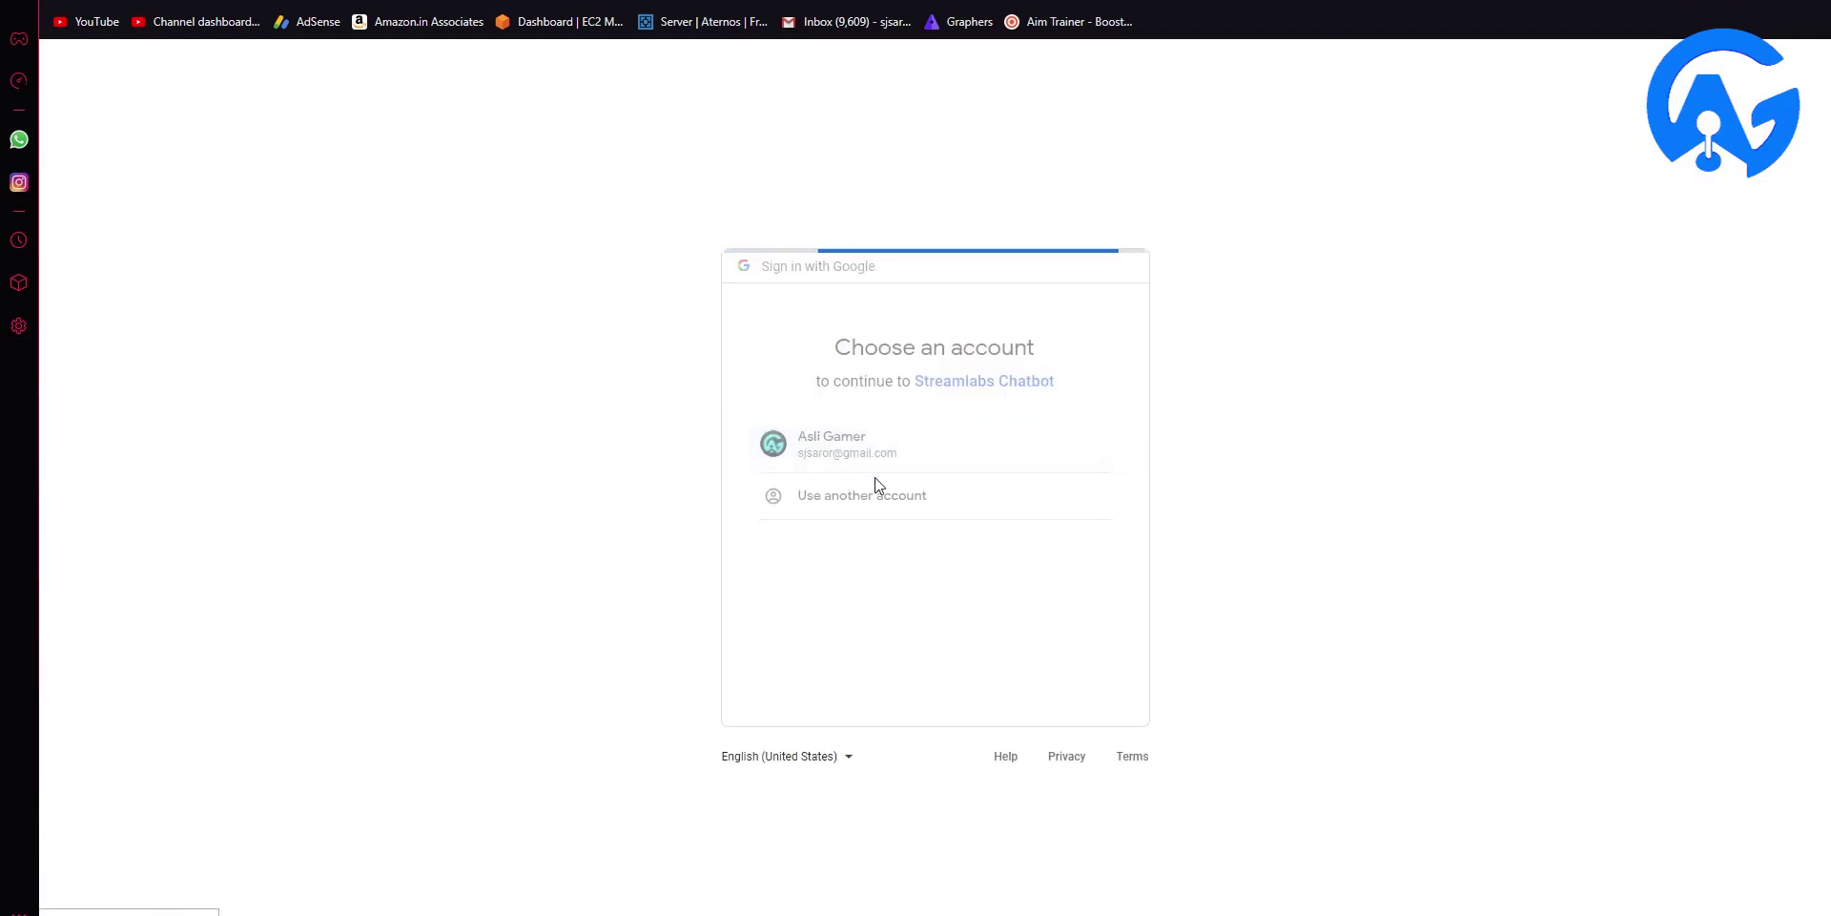
left_click(1069, 740)
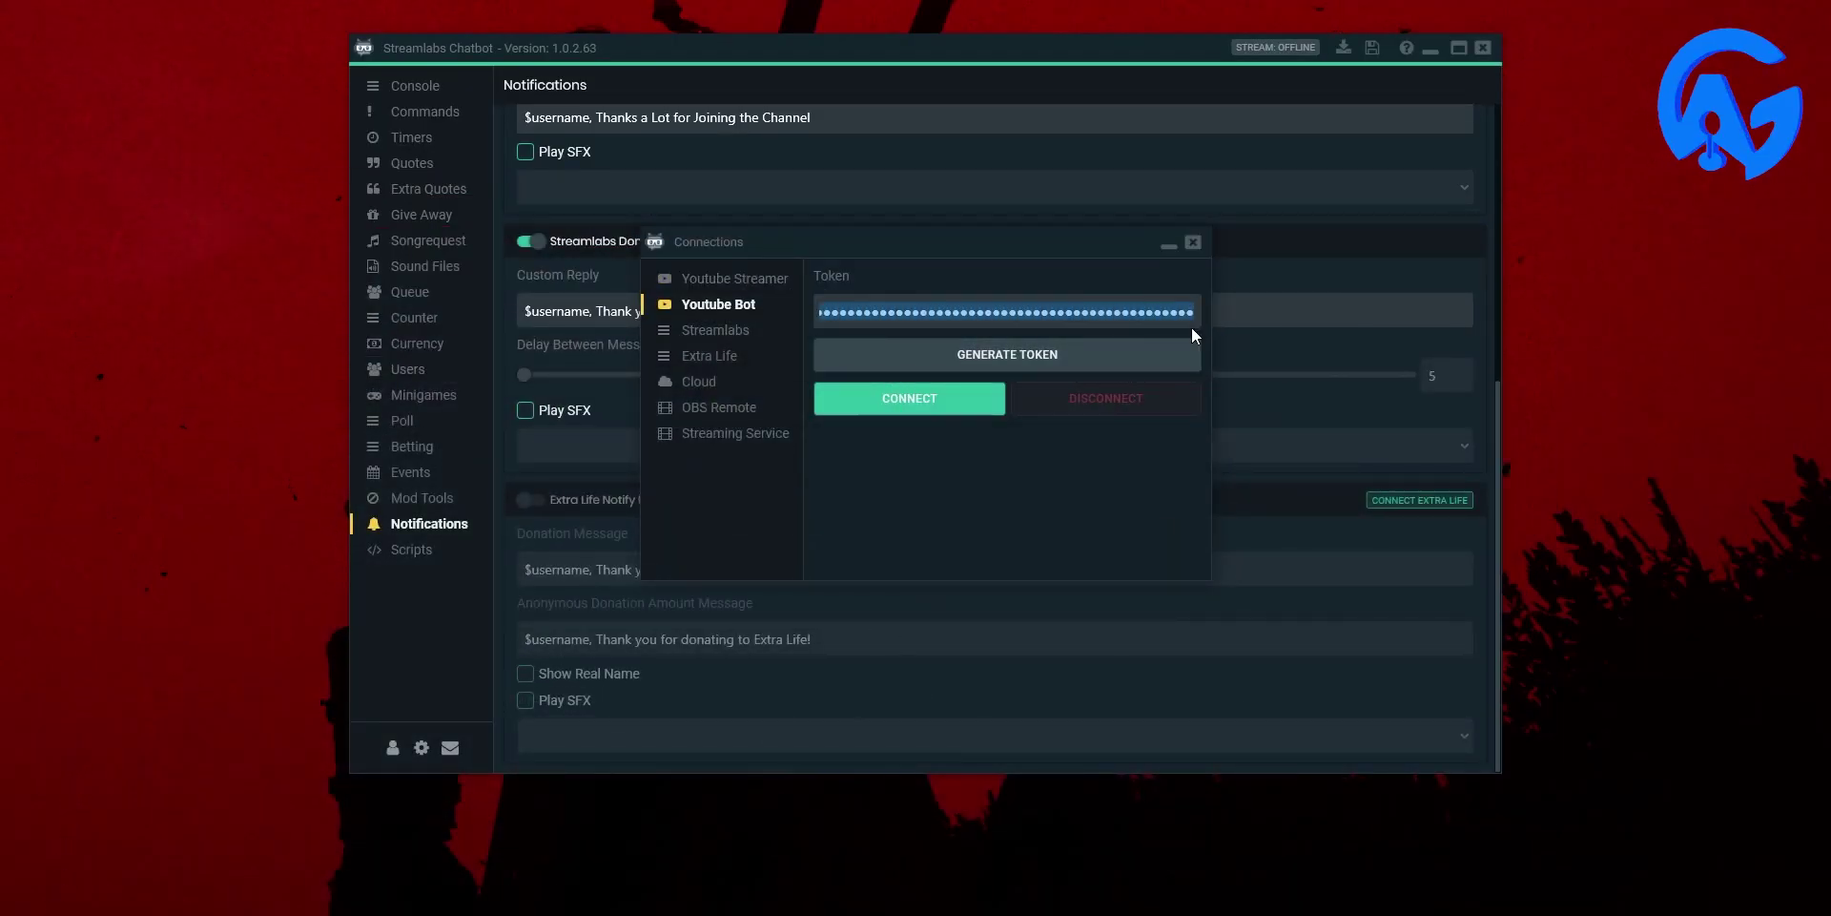
left_click_drag(1188, 313, 771, 299)
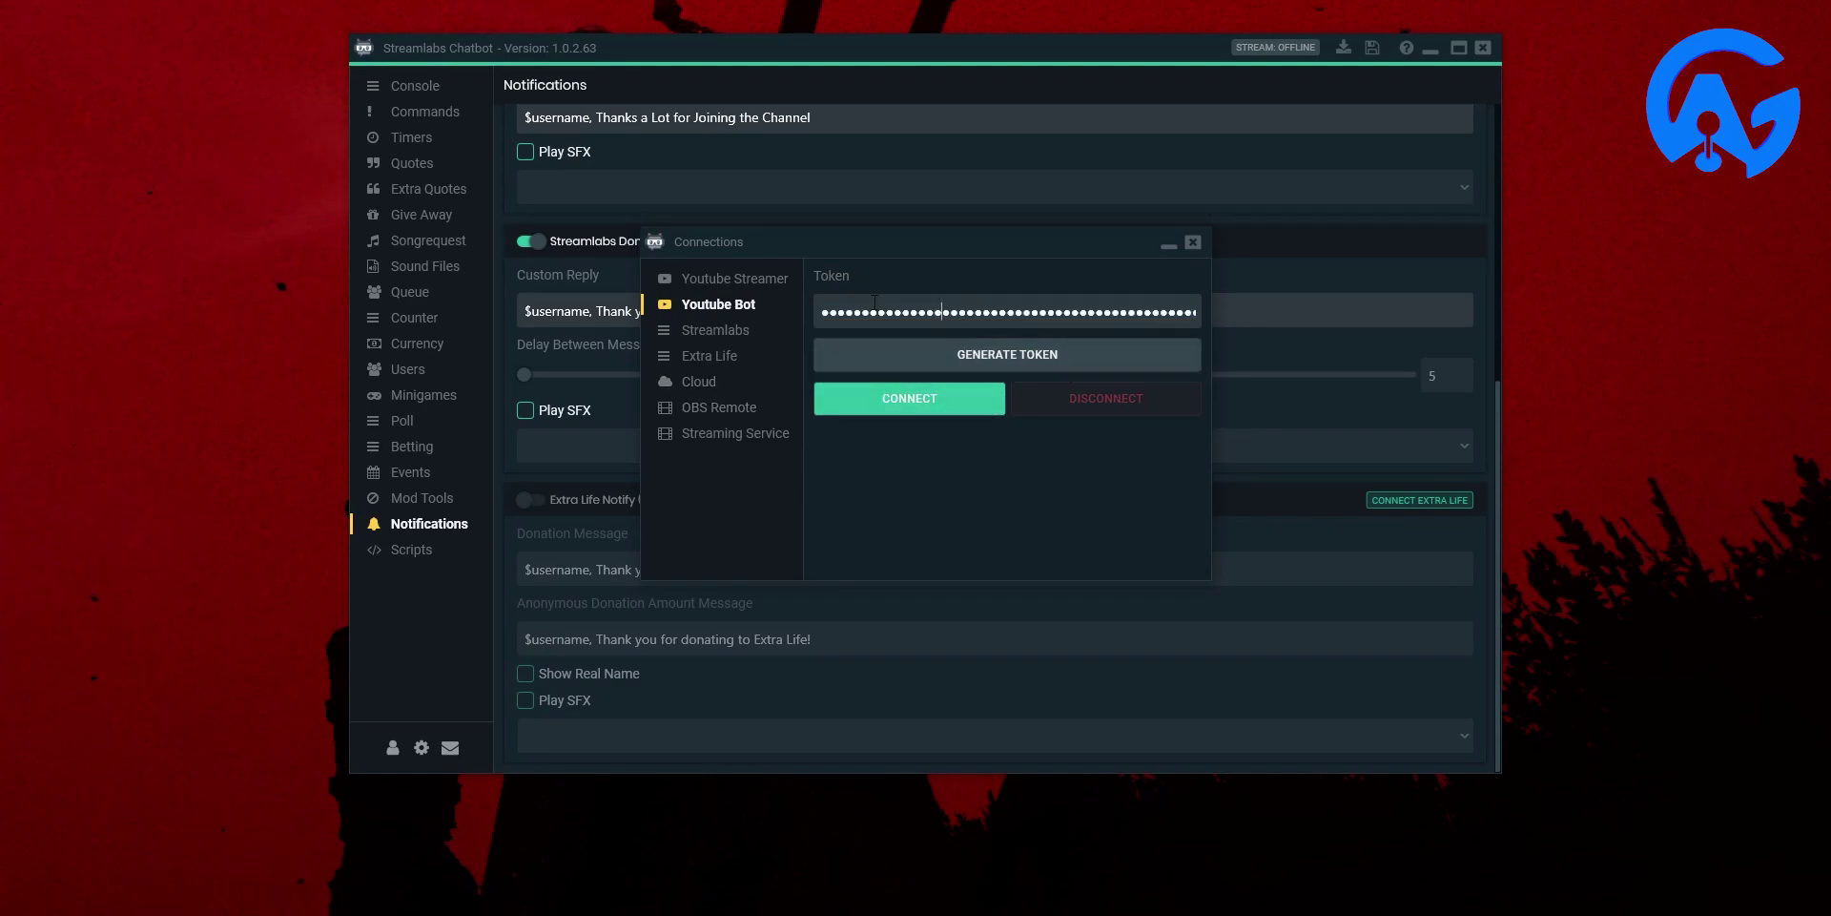
left_click(950, 320)
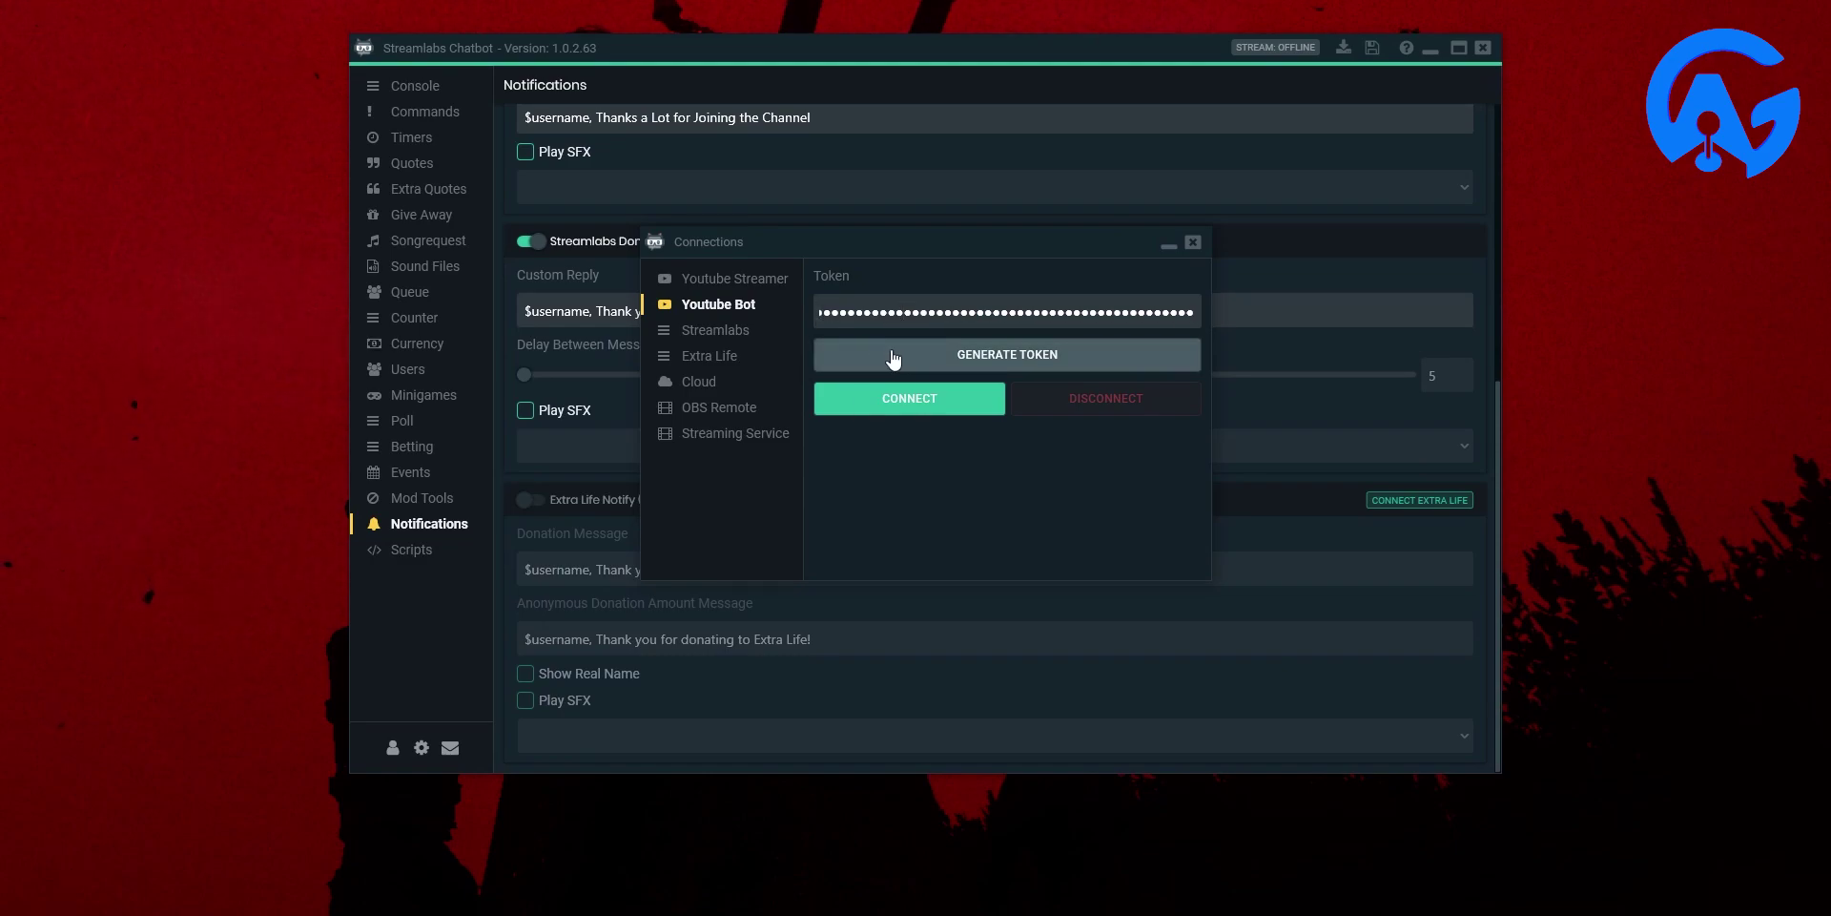
left_click_drag(877, 311, 1276, 289)
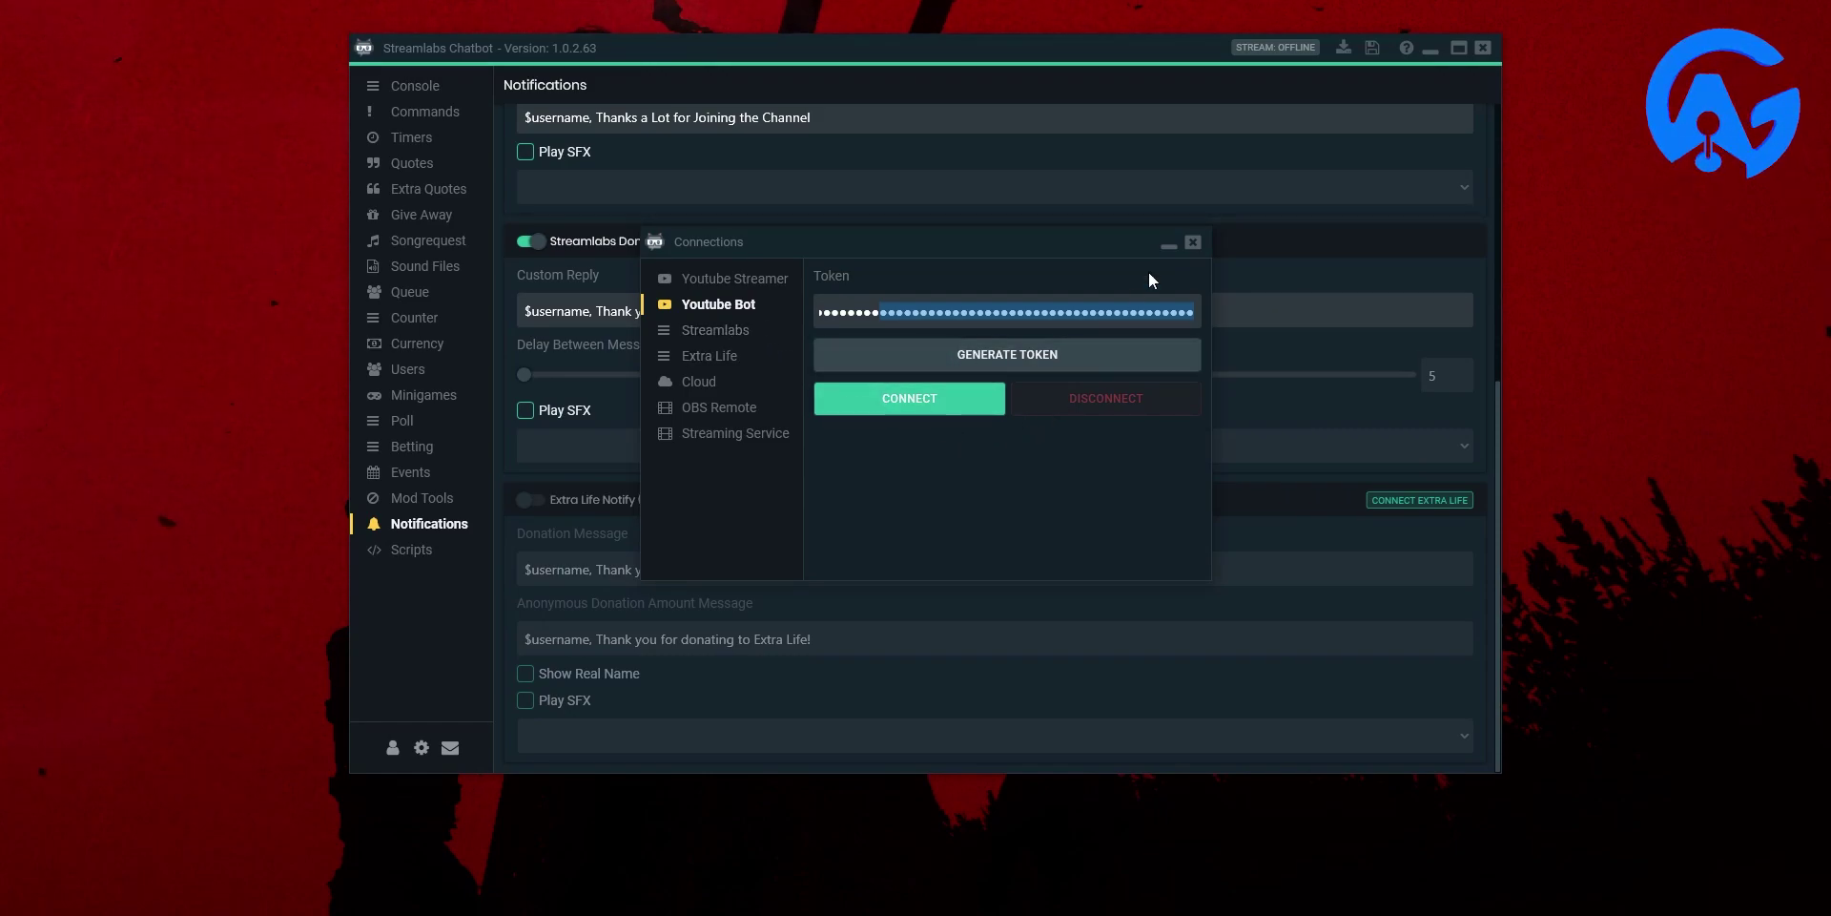
left_click(1192, 244)
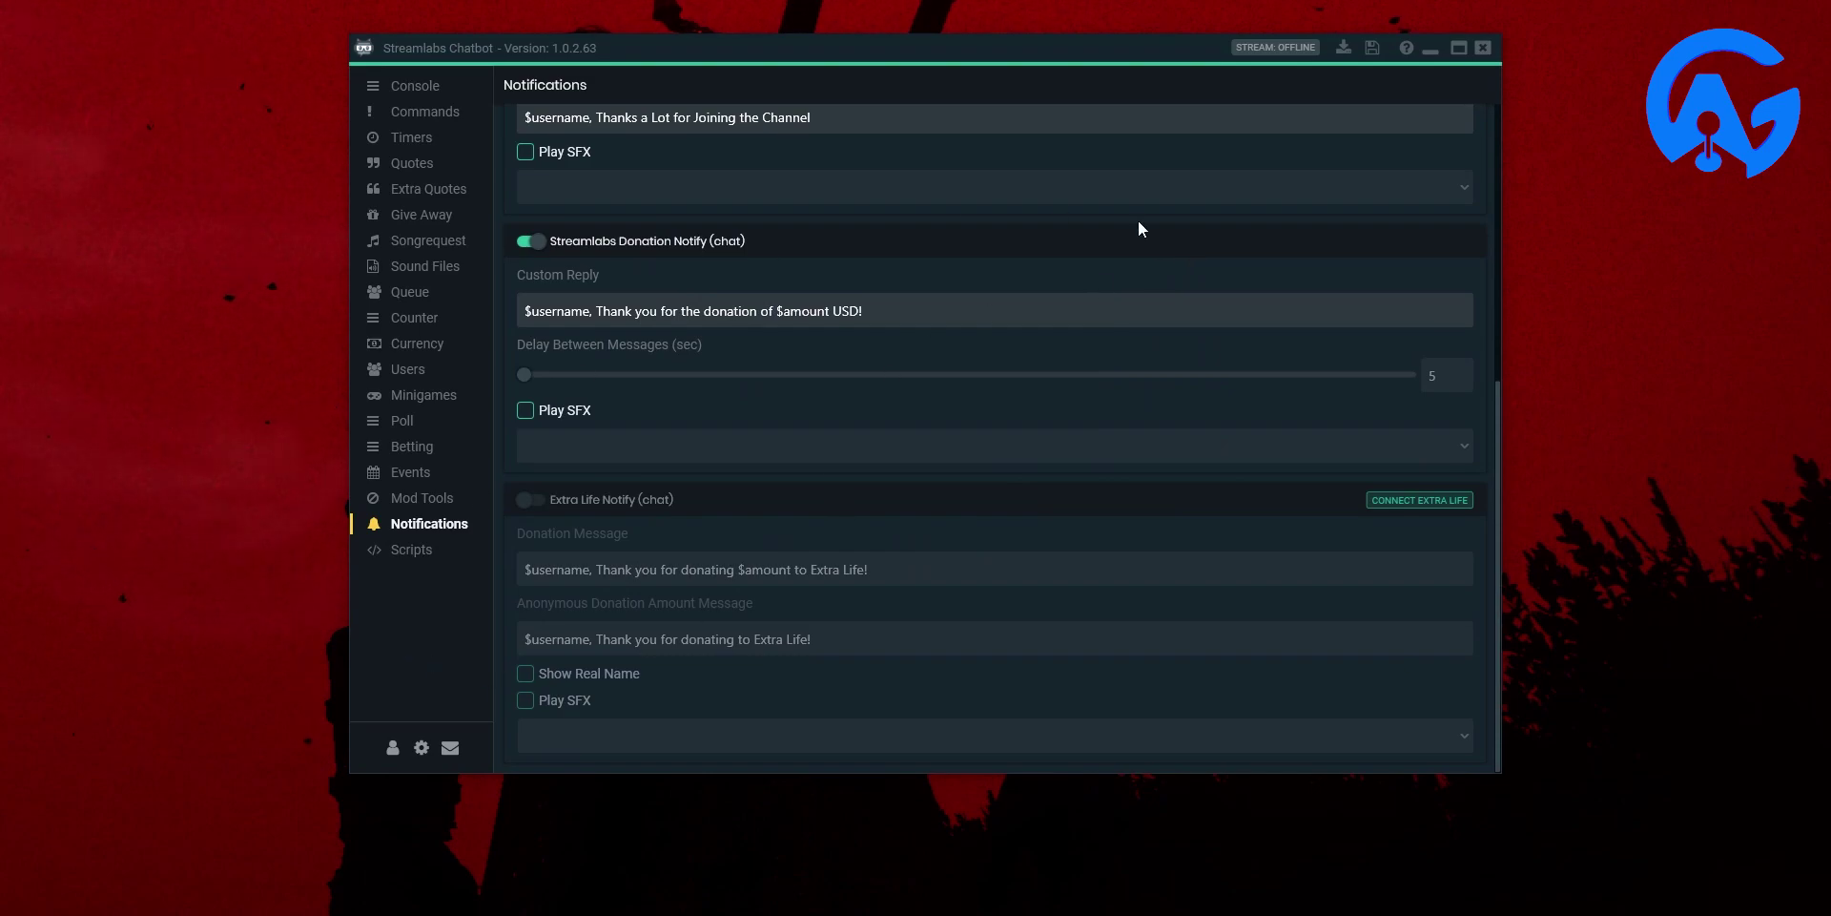
Quit Streamlabs Chatbot and close the completed authentication page in the browser.
left_click(1483, 47)
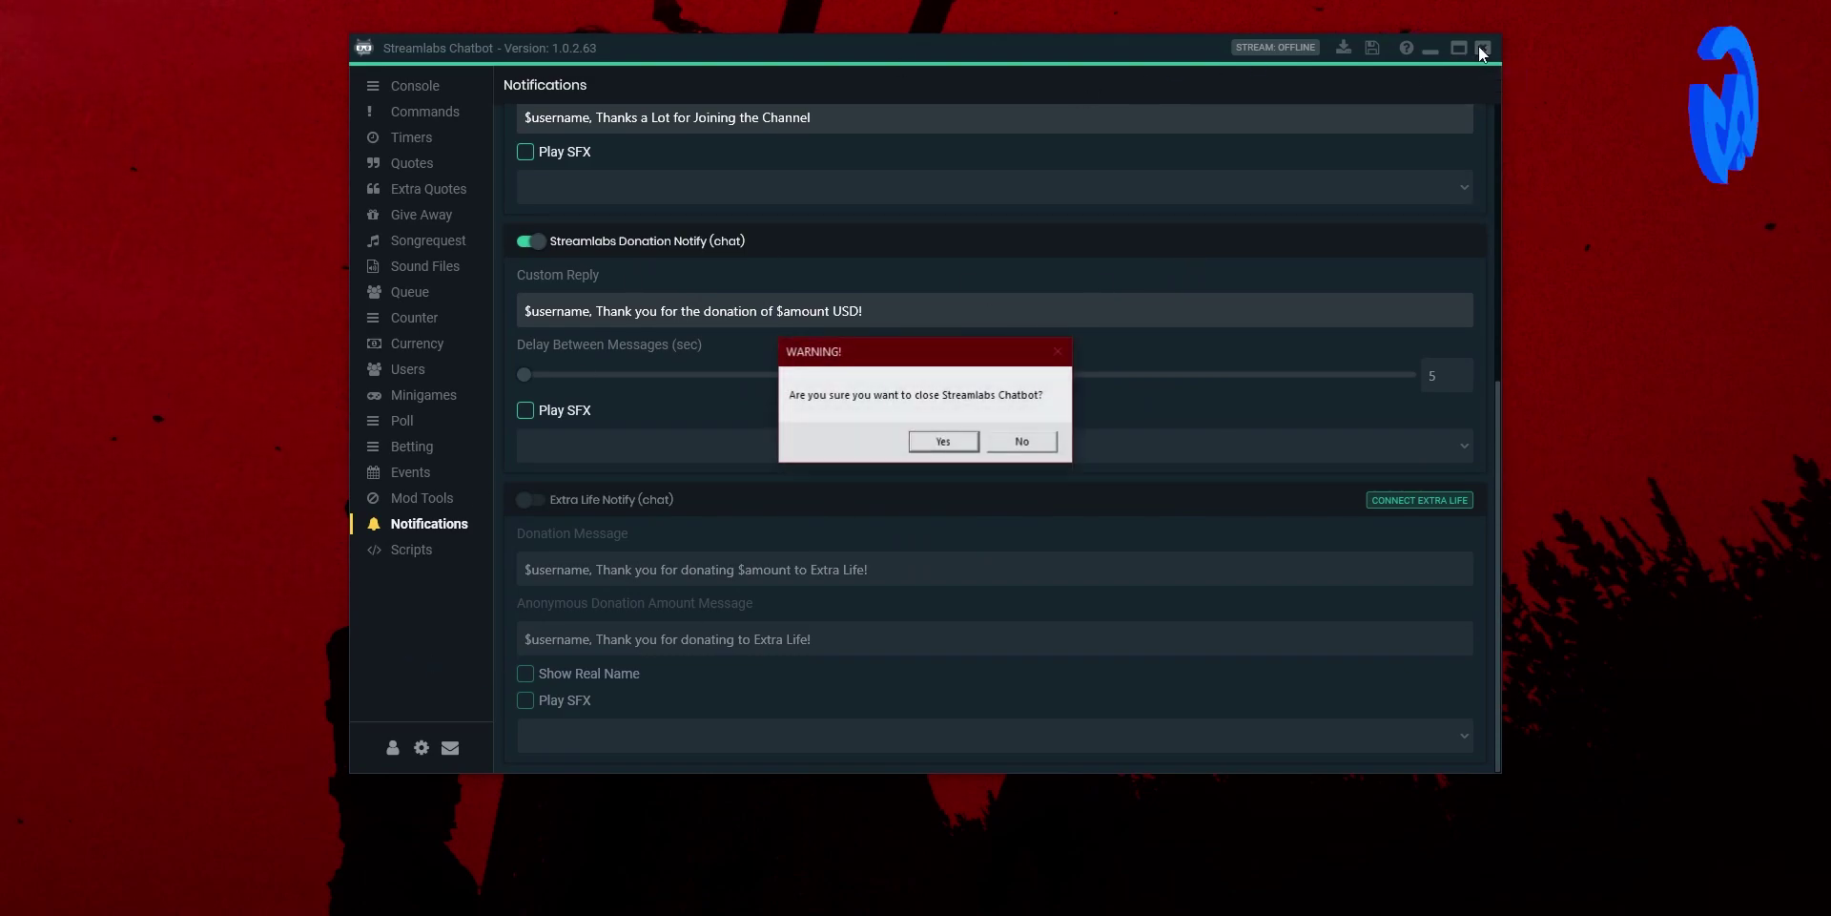
left_click(944, 442)
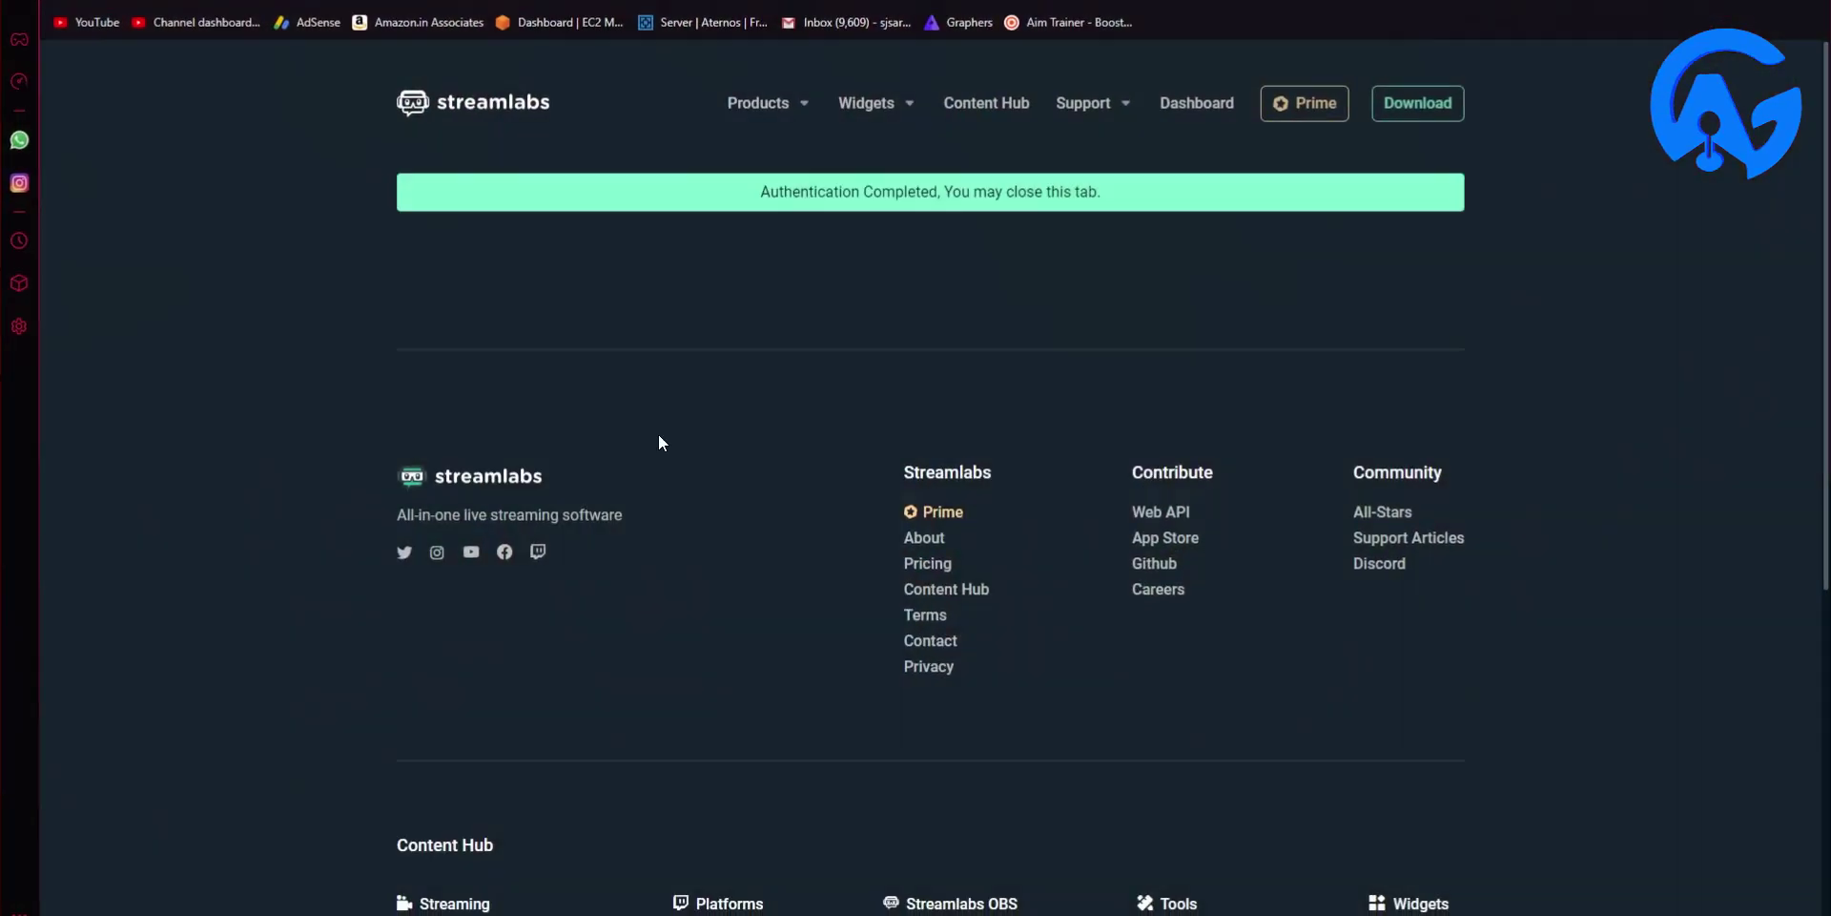
key("ctrl+w")
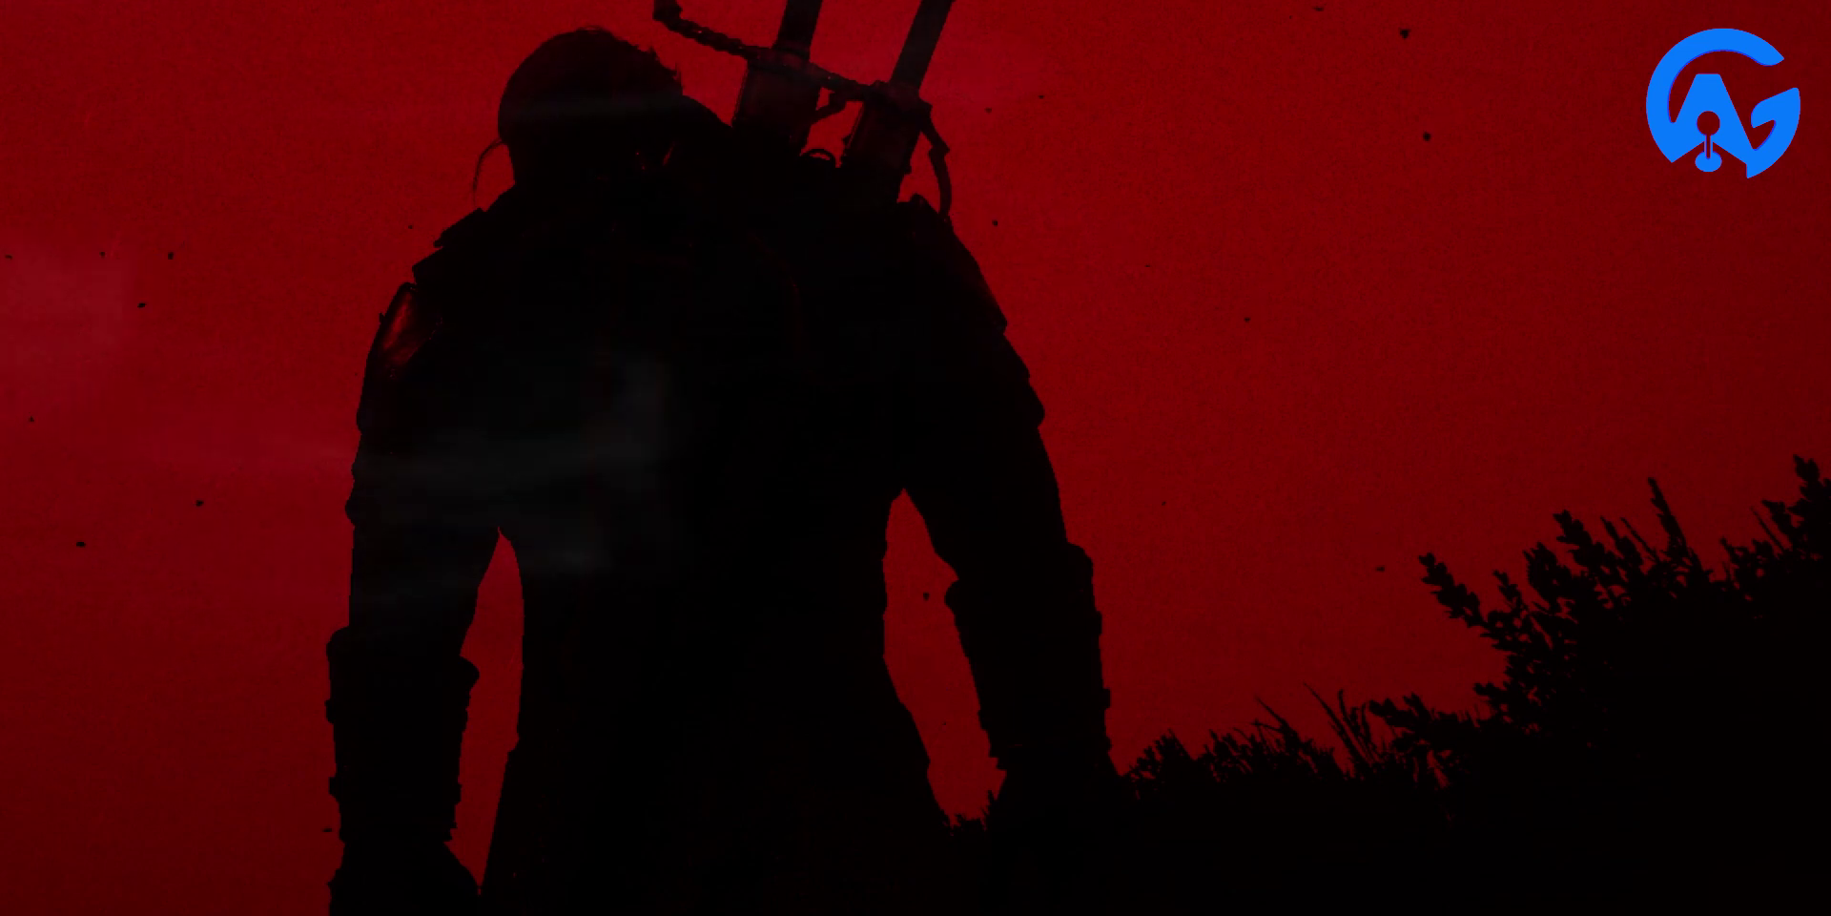
Show the desktop icons and relaunch Streamlabs Chatbot from its desktop shortcut.
key("super")
key("super")
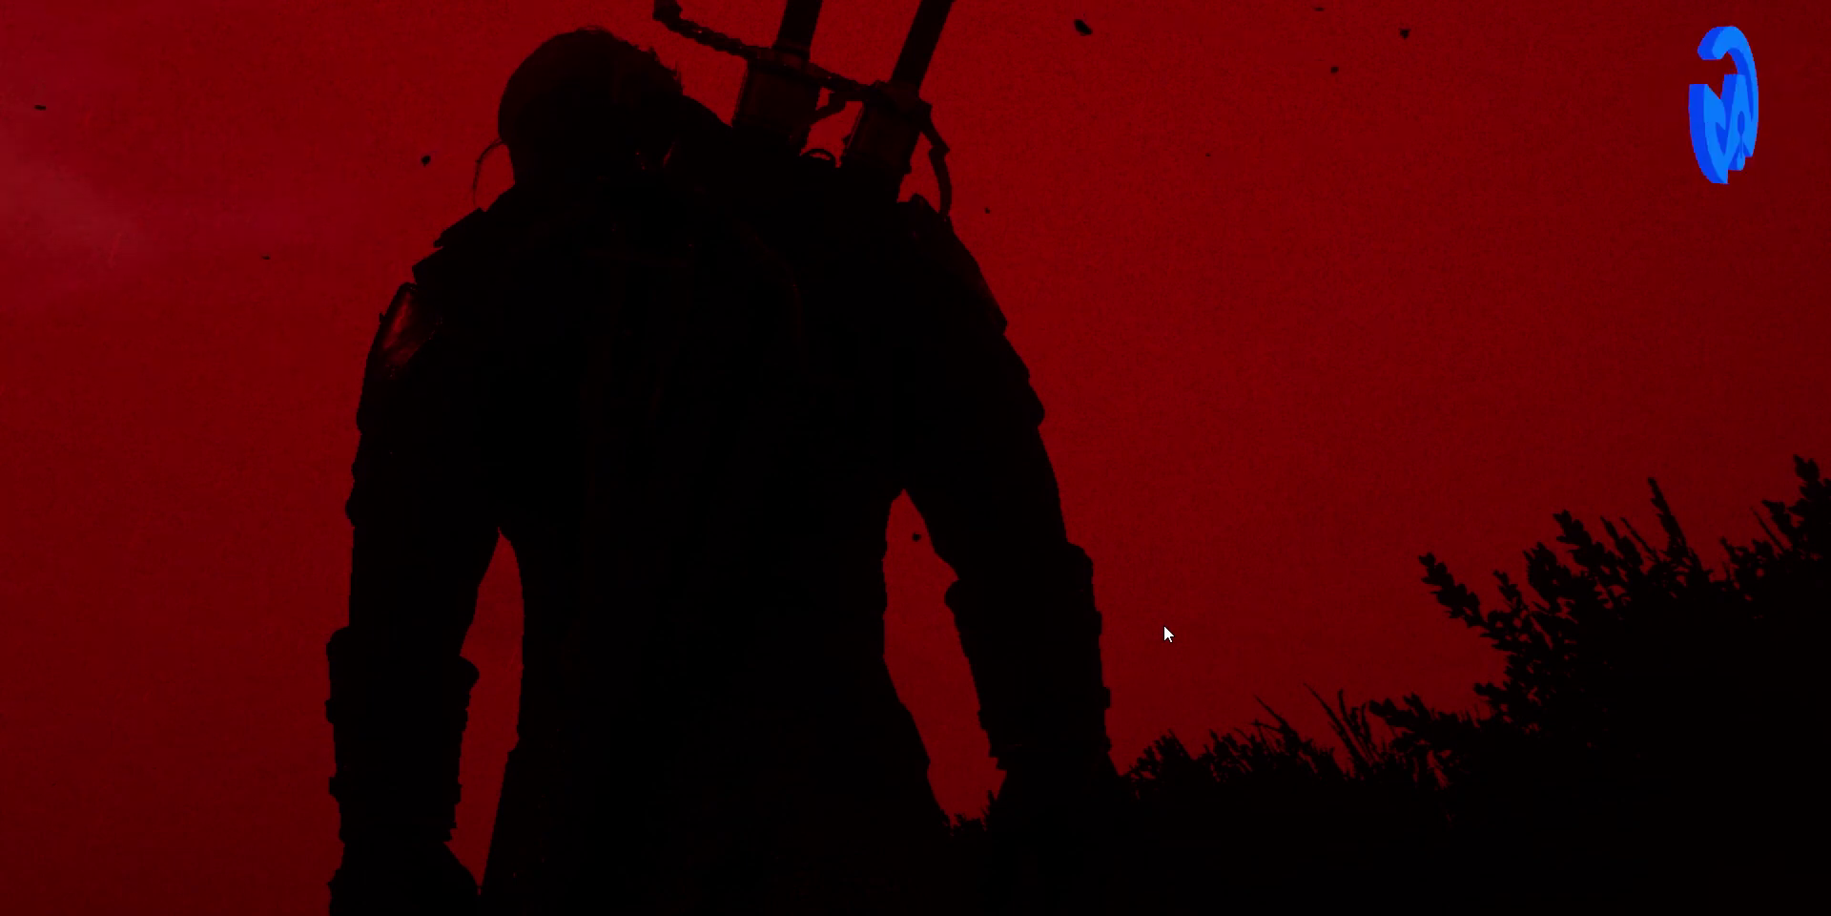
right_click(730, 325)
mouse_move(775, 337)
left_click(1078, 462)
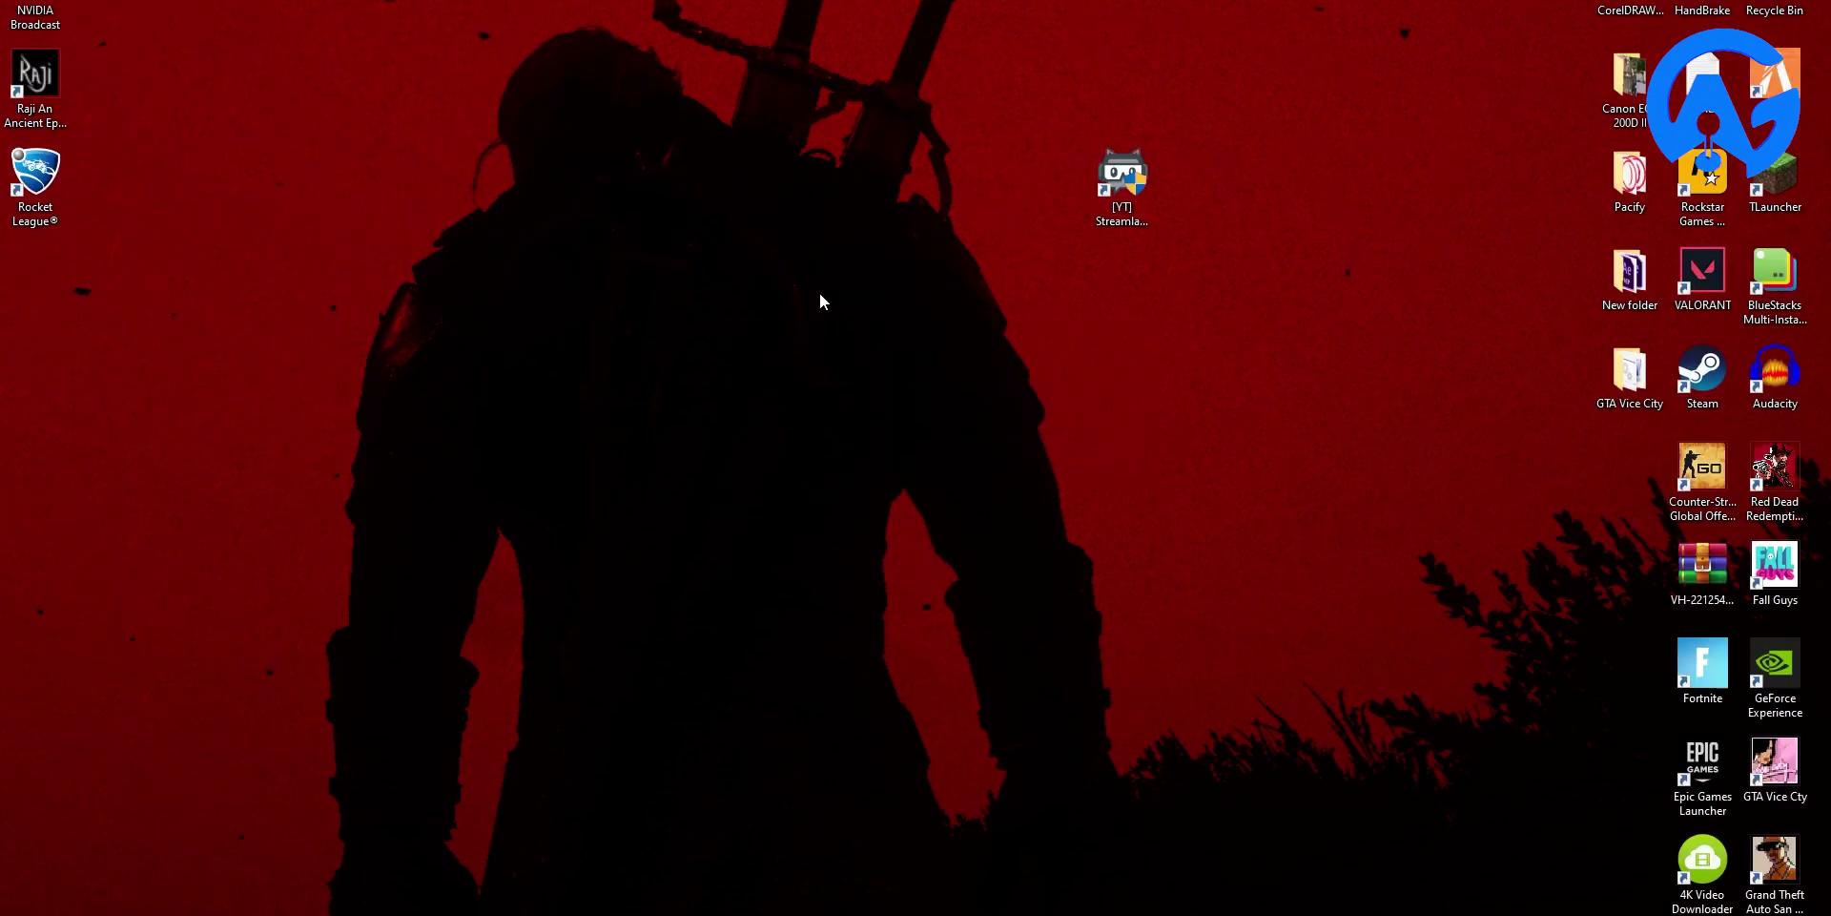
double_click(1122, 177)
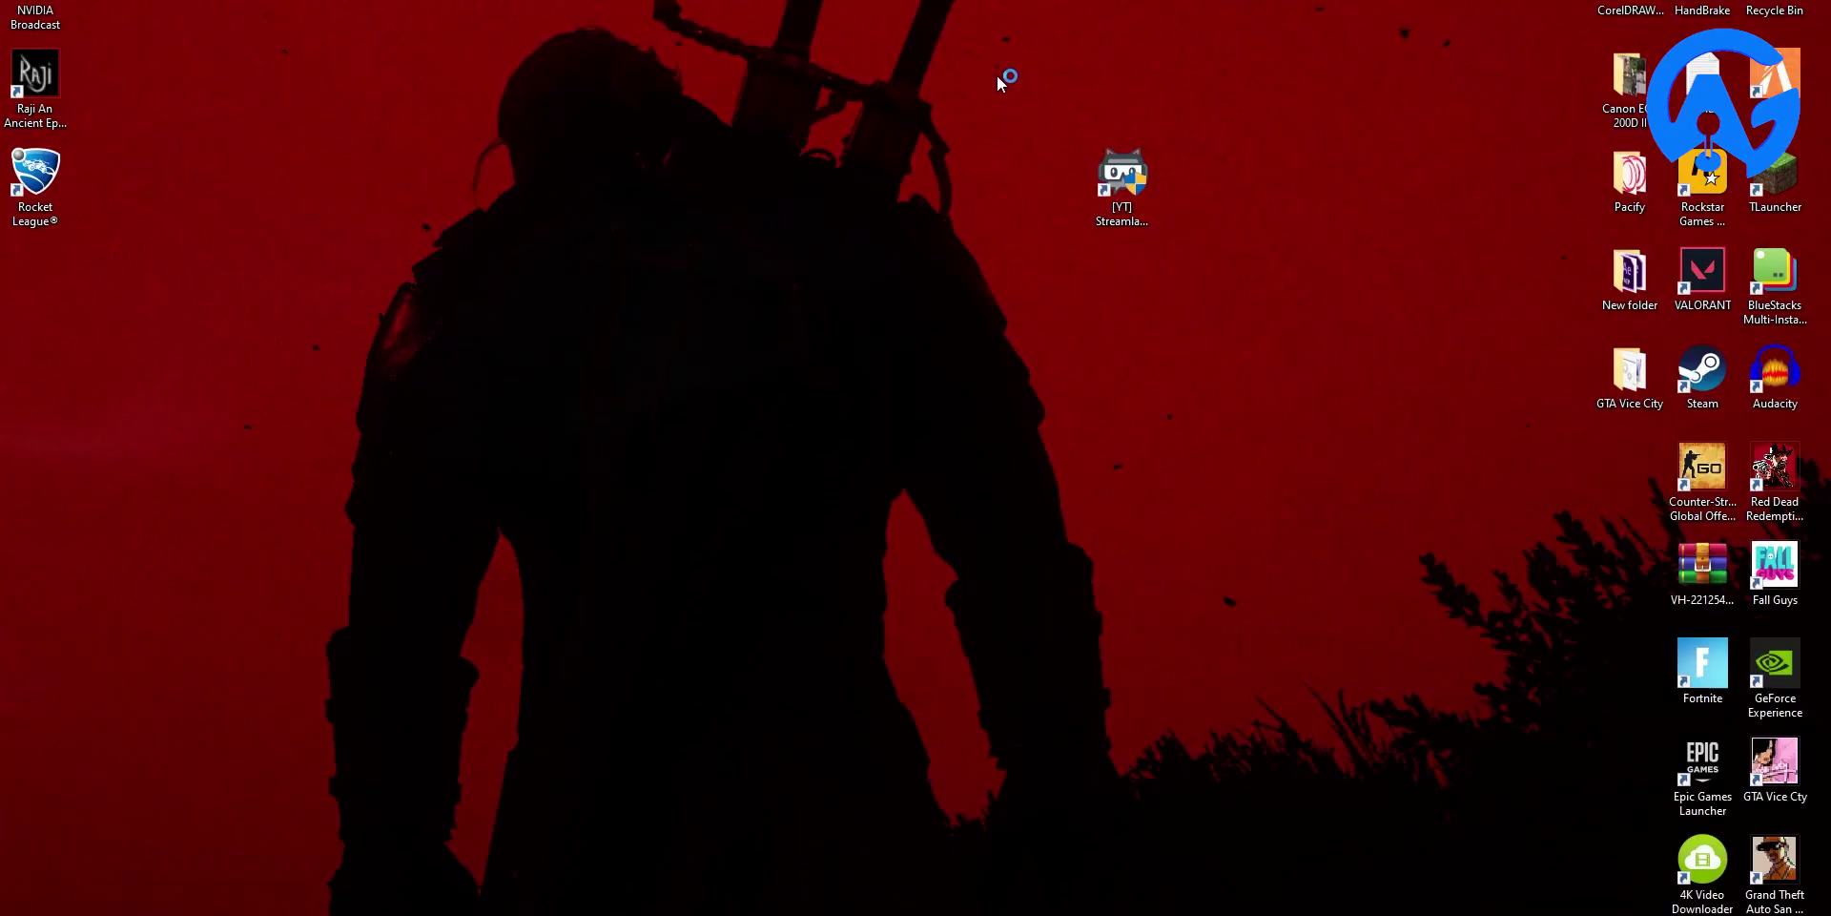
Hide the desktop icons and dismiss the Support window of the restarted chatbot.
right_click(988, 60)
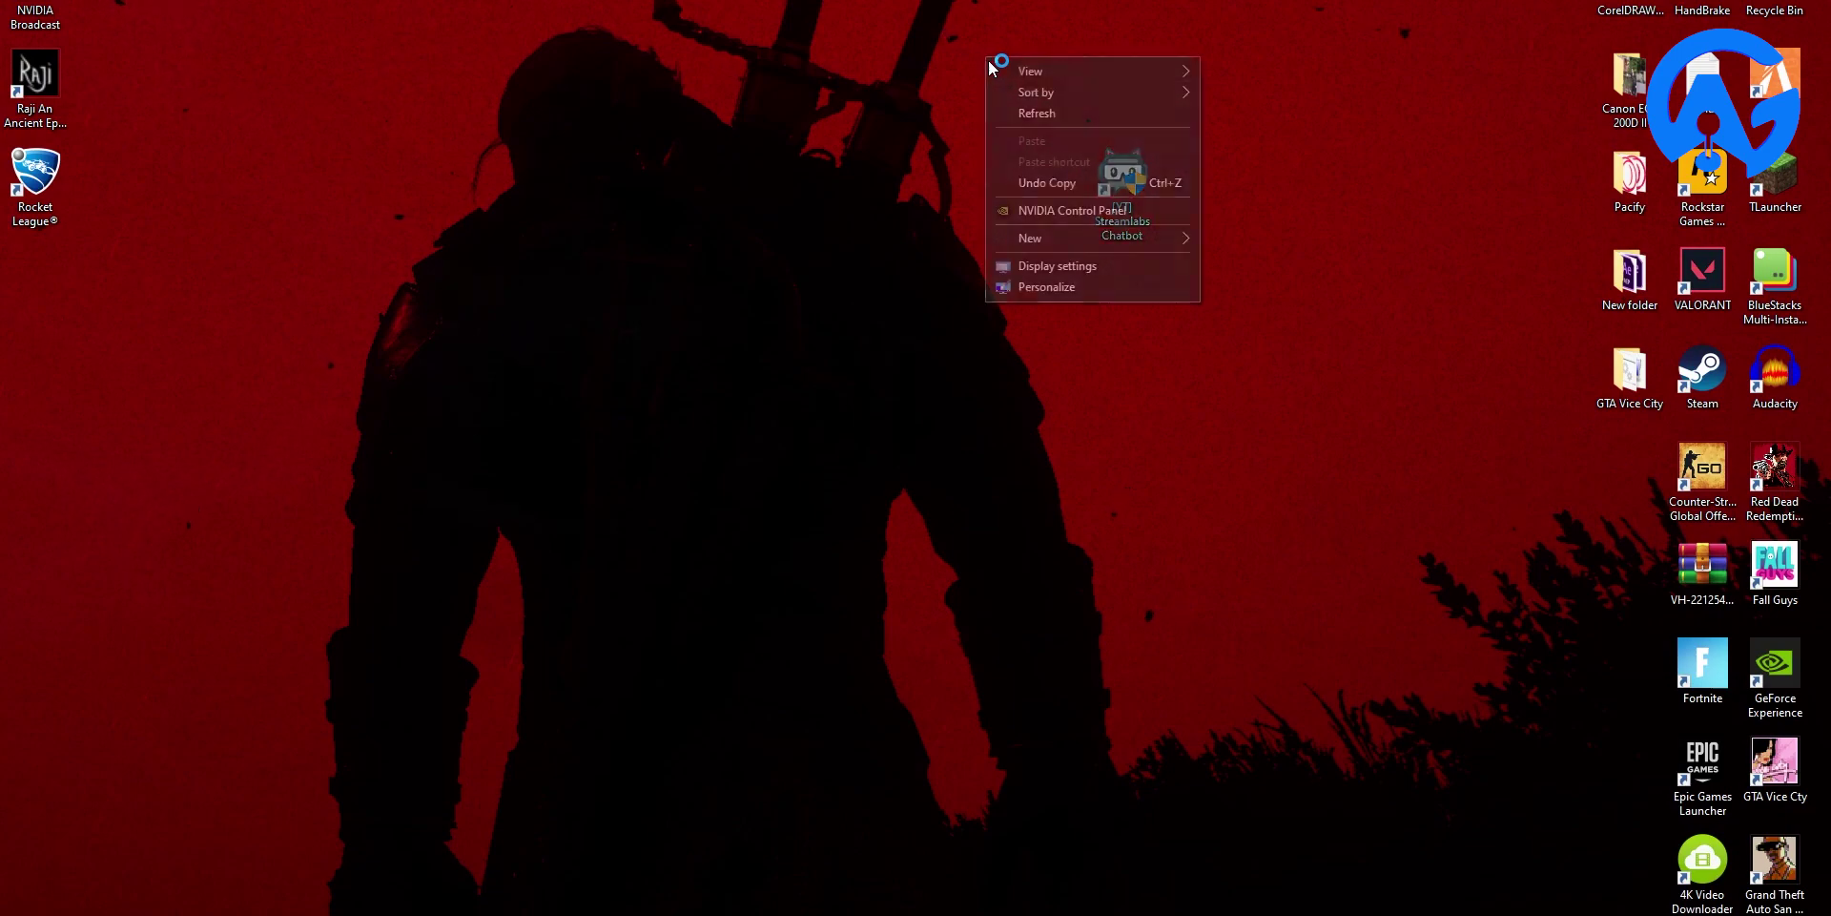
mouse_move(1056, 72)
left_click(1268, 190)
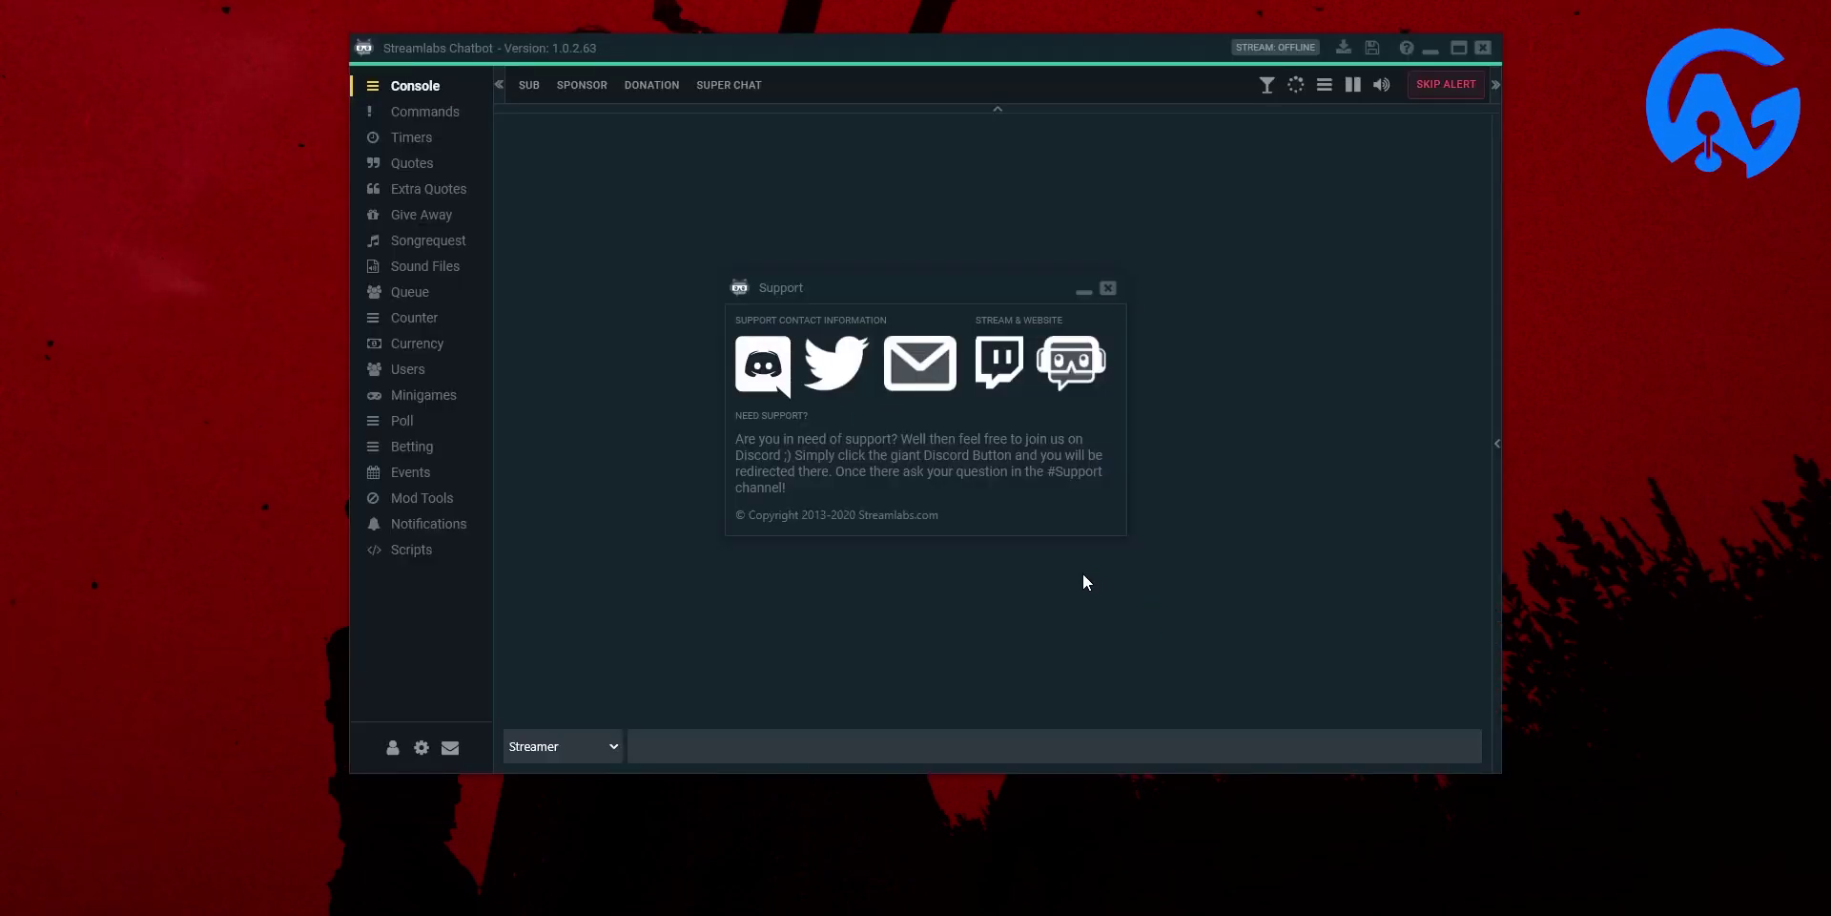
left_click(1107, 288)
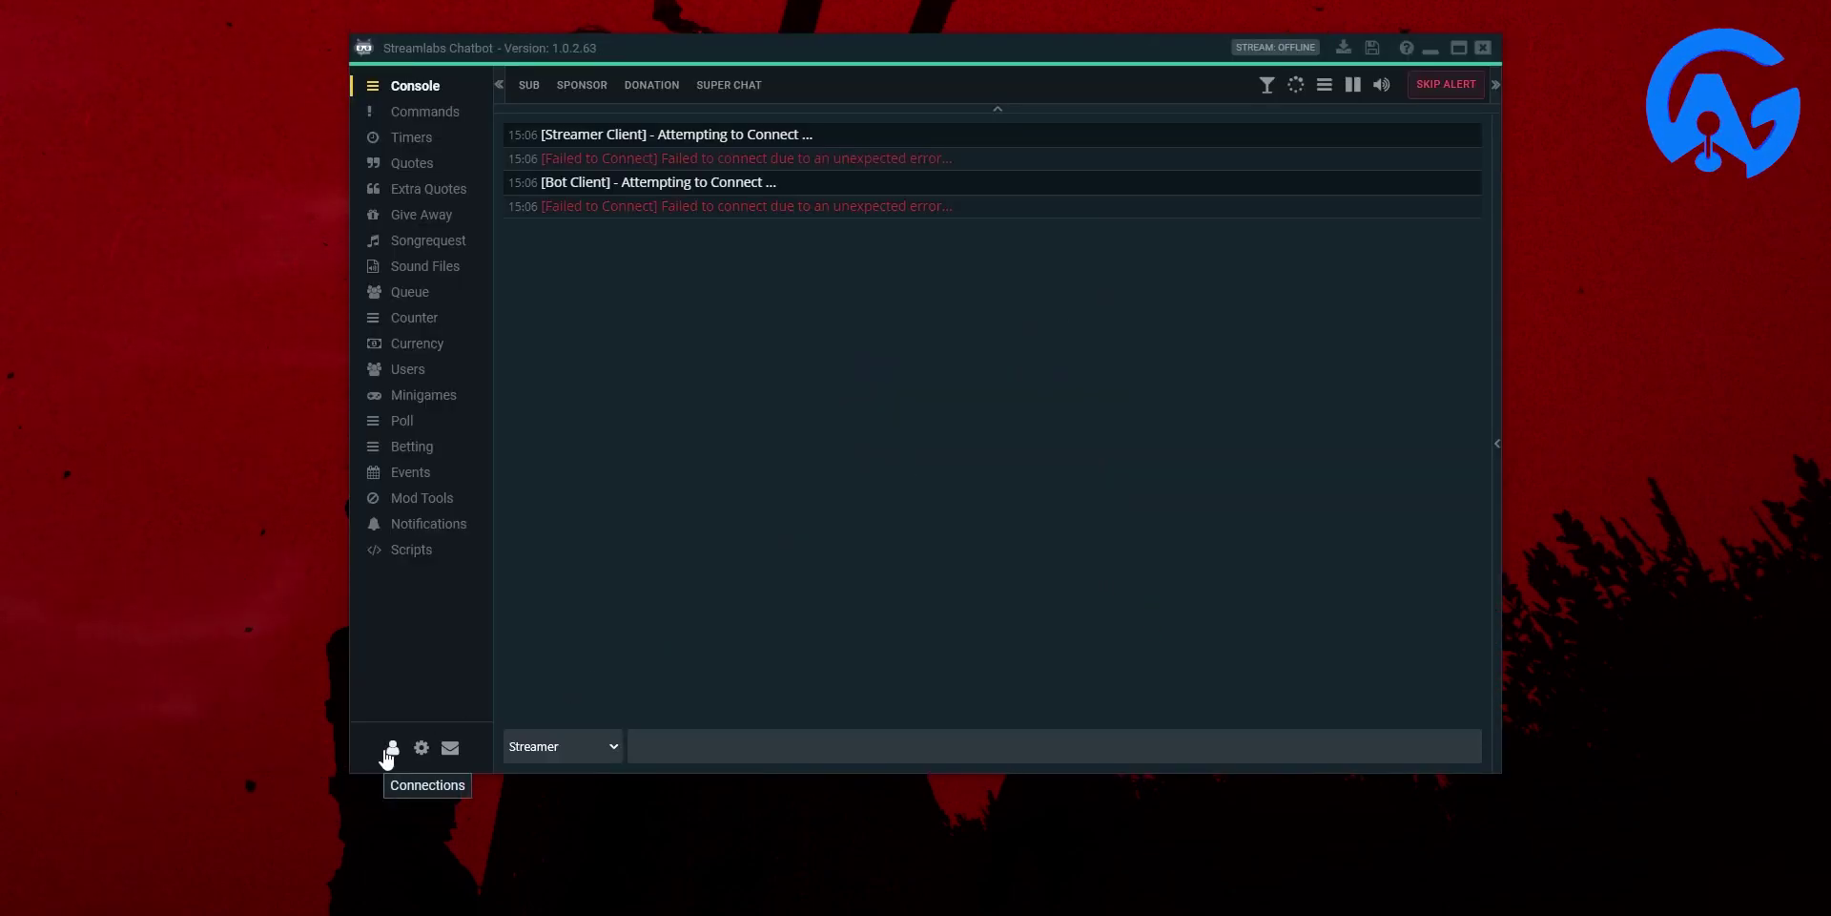
Examine the console's connection log entries for the streamer and bot clients.
left_click(392, 747)
left_click(1177, 247)
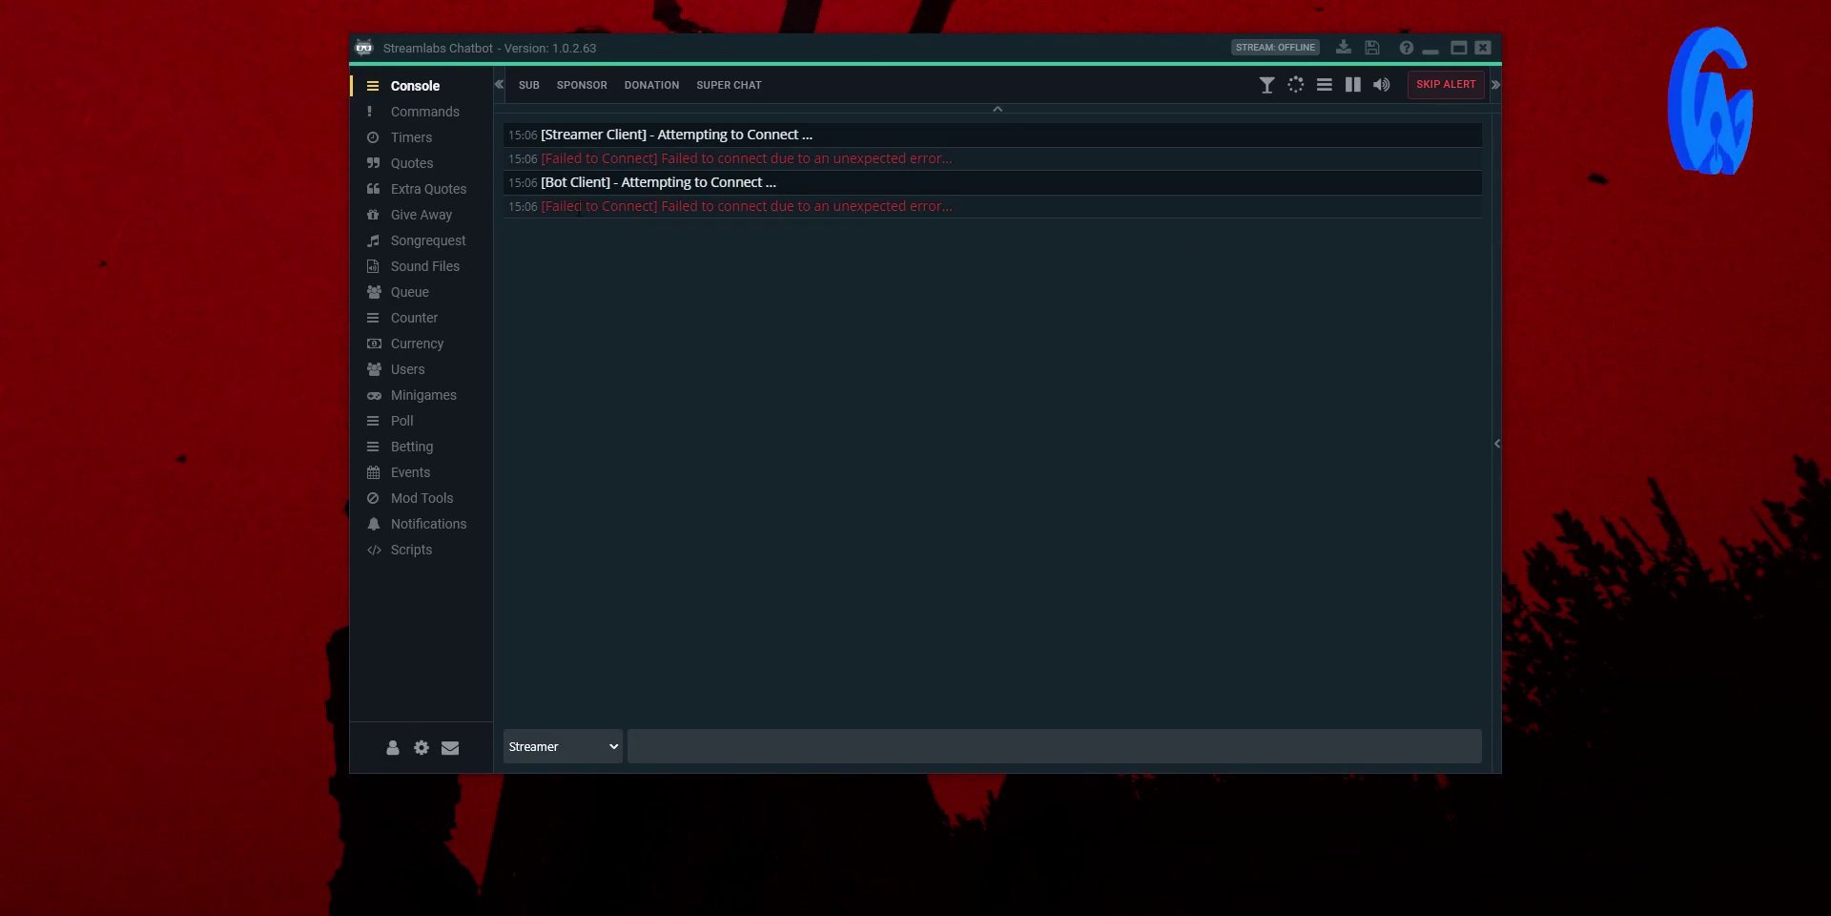
left_click_drag(588, 210, 971, 208)
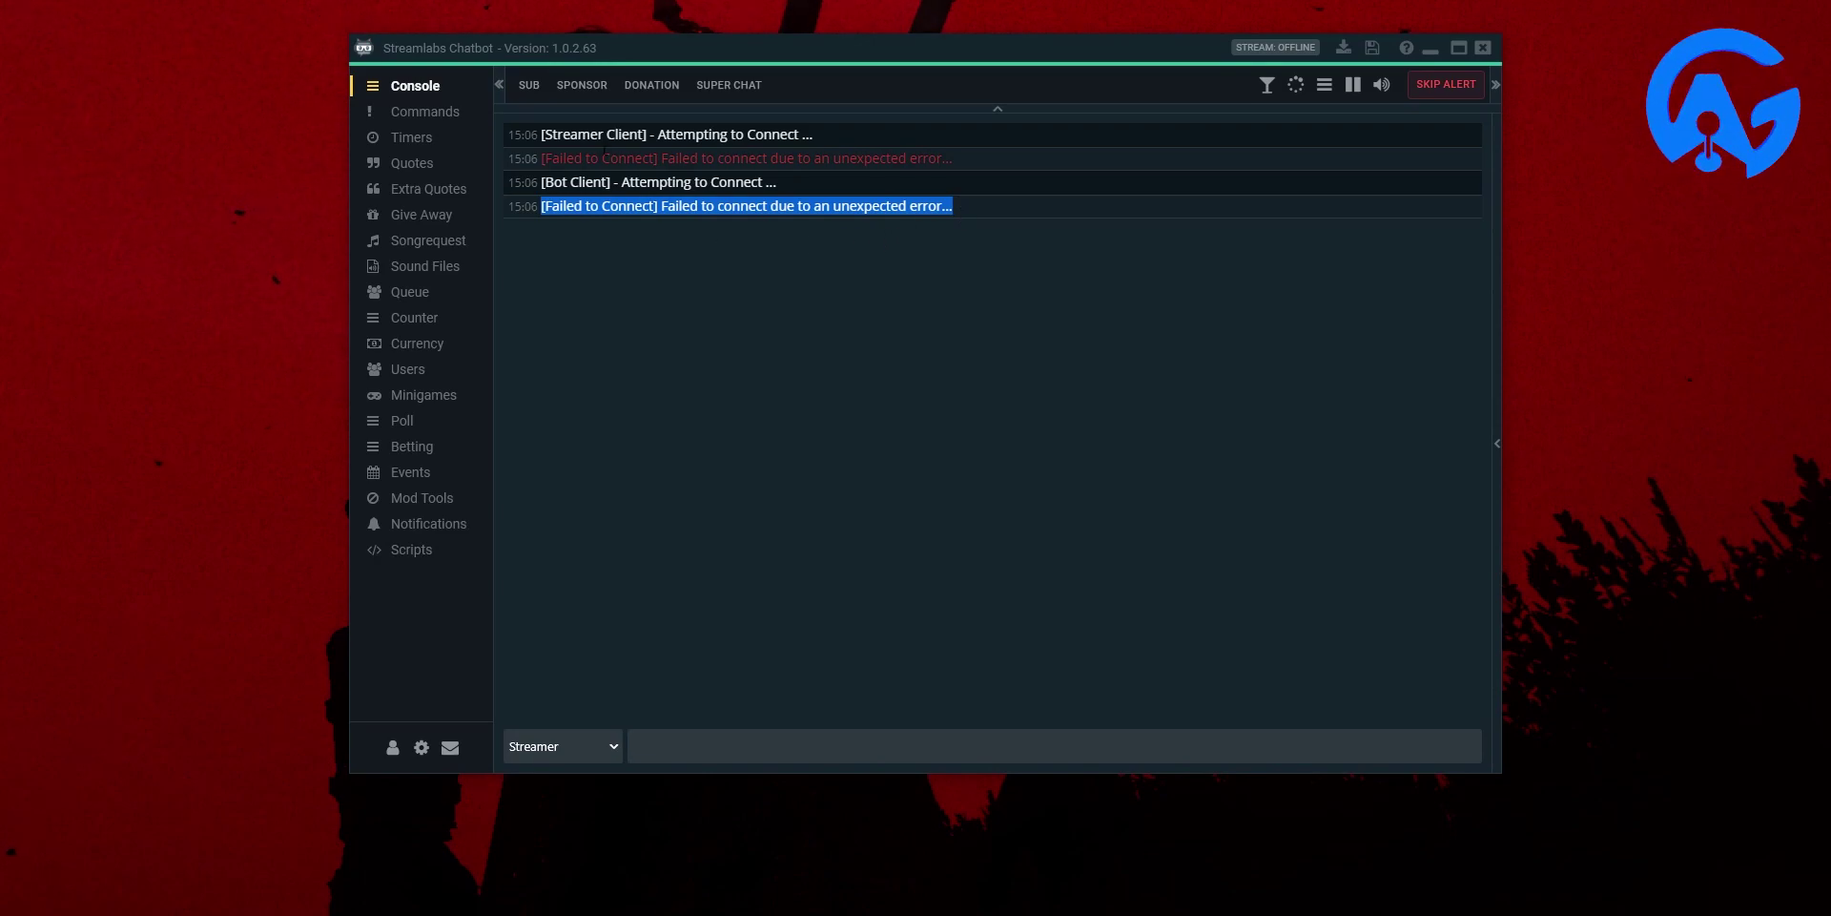
triple_click(574, 183)
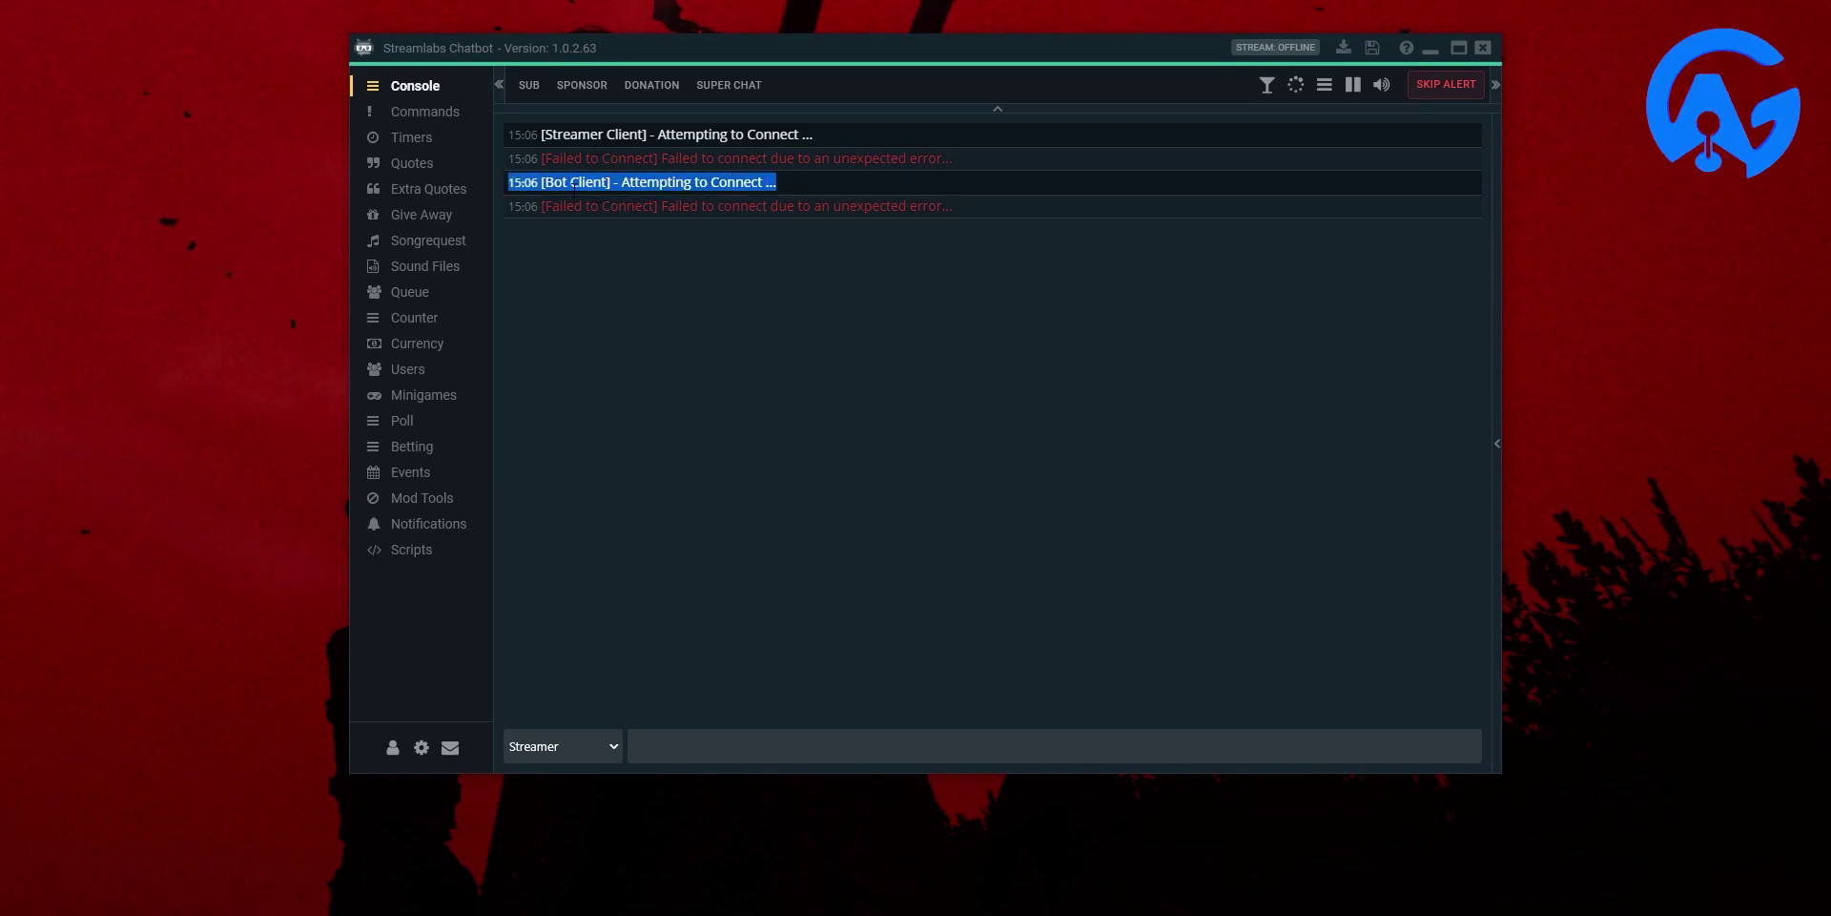
Review the YouTube Streamer and YouTube Bot connection settings, and return to the chat commands list.
left_click(392, 750)
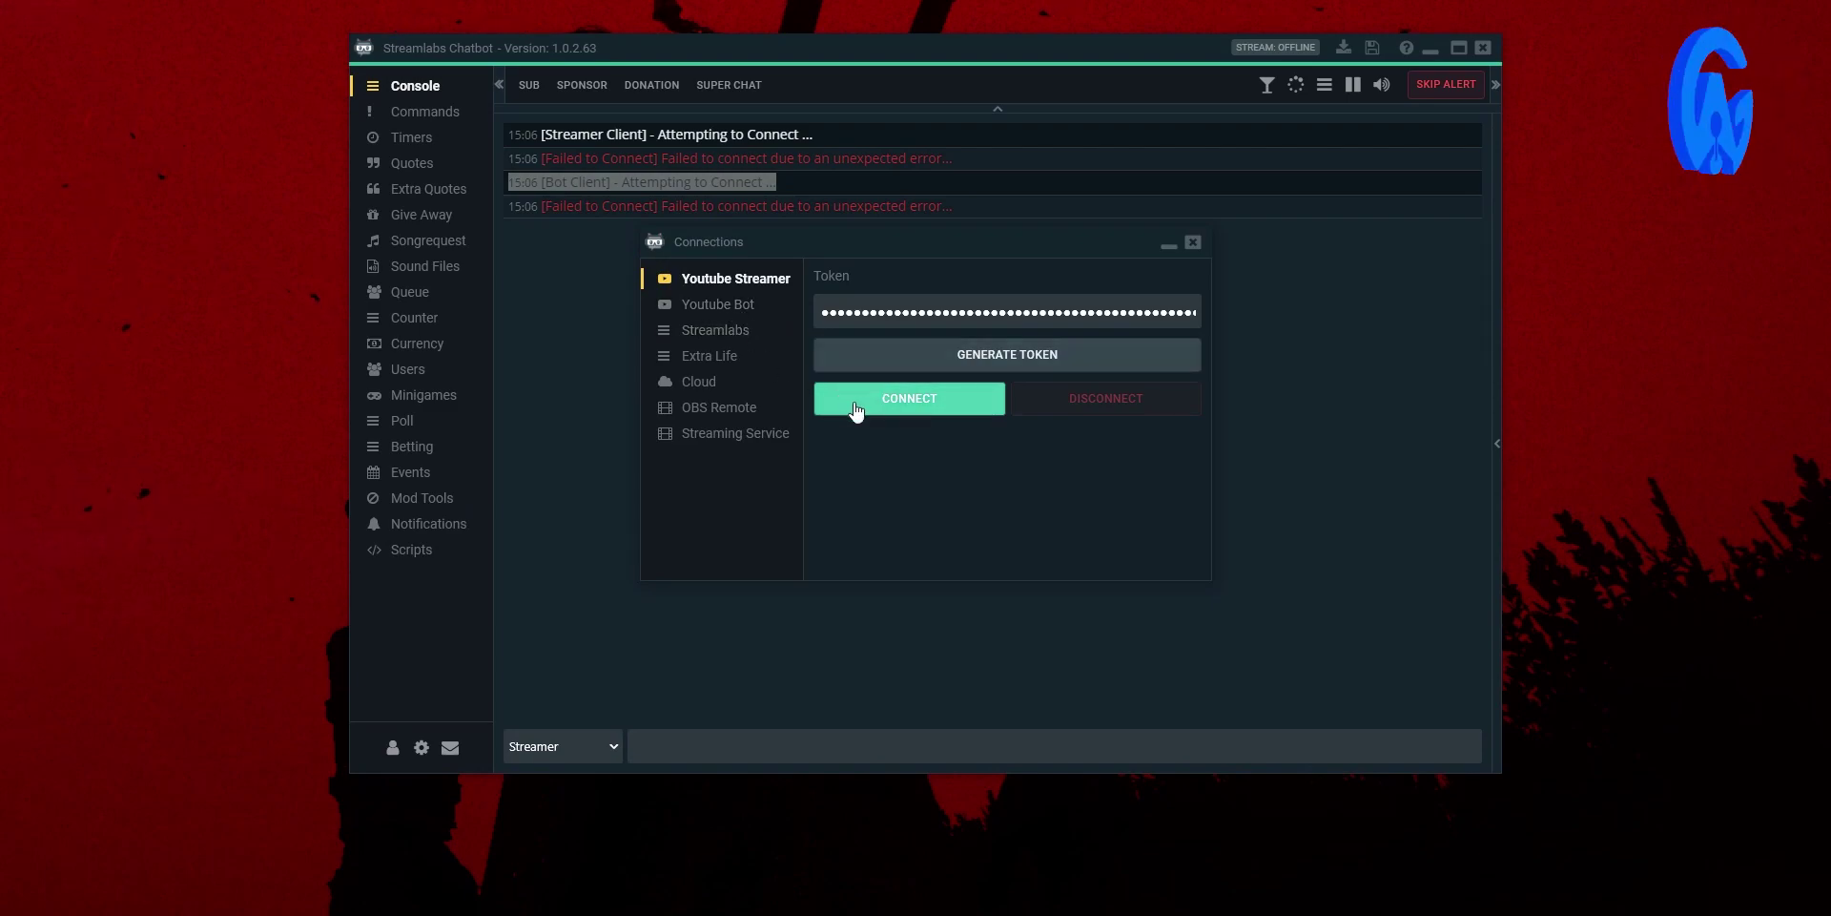
left_click(721, 304)
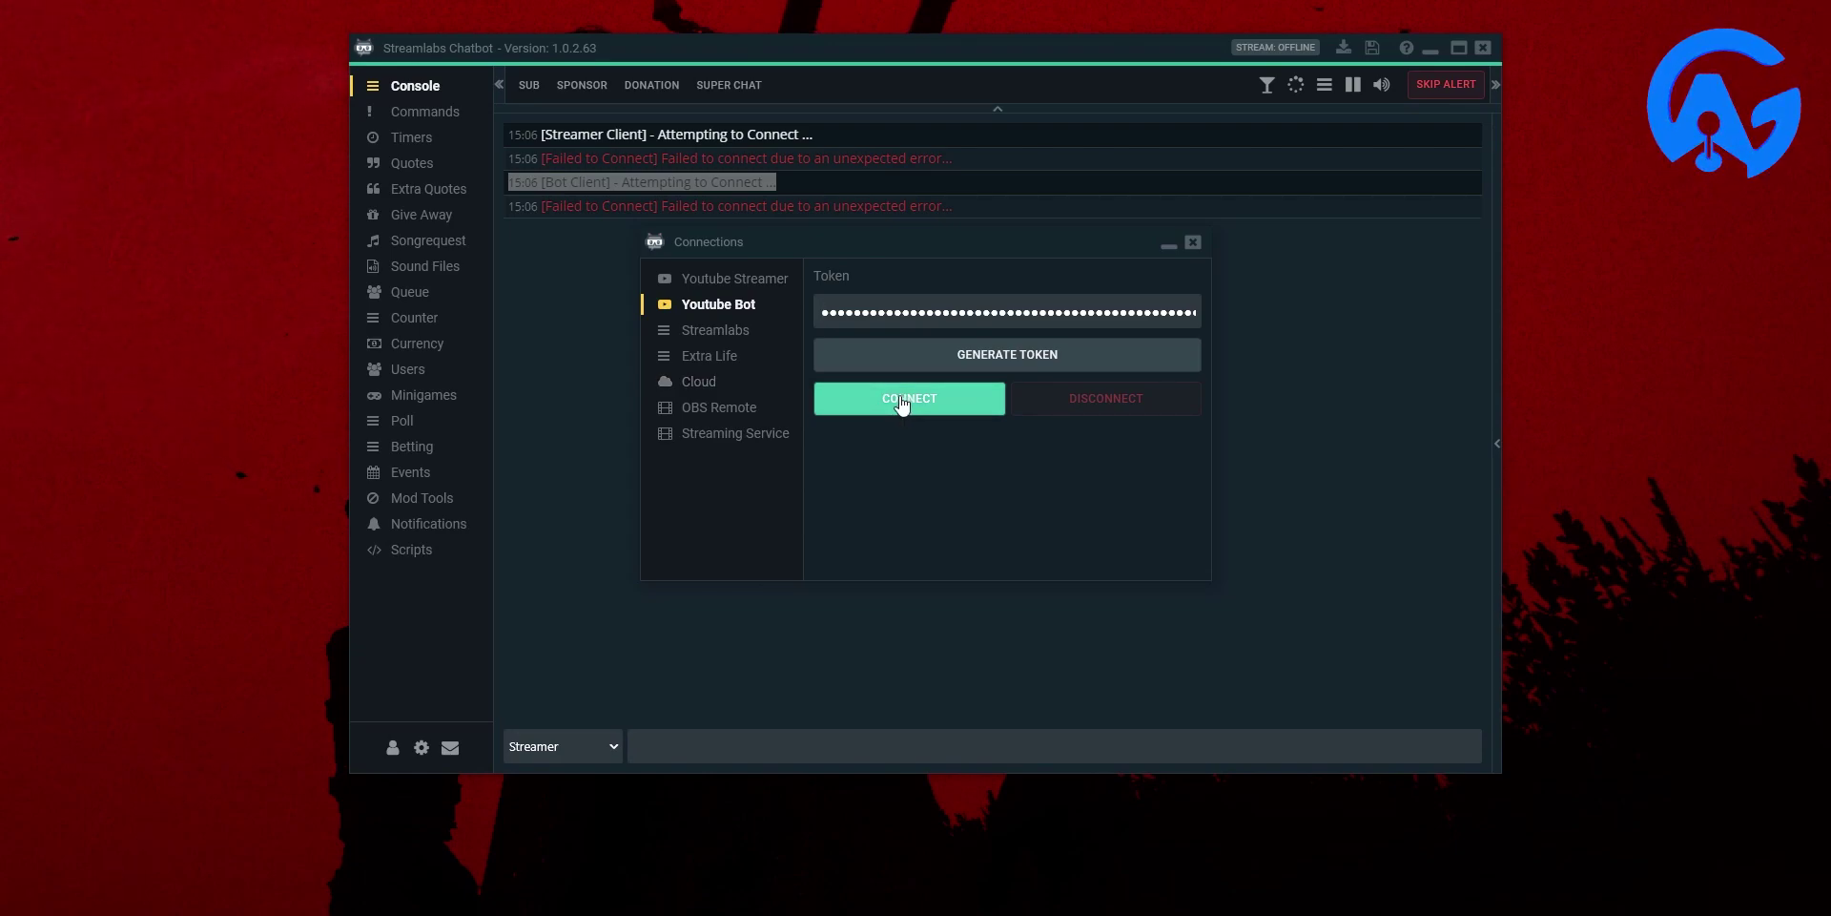
left_click(1193, 244)
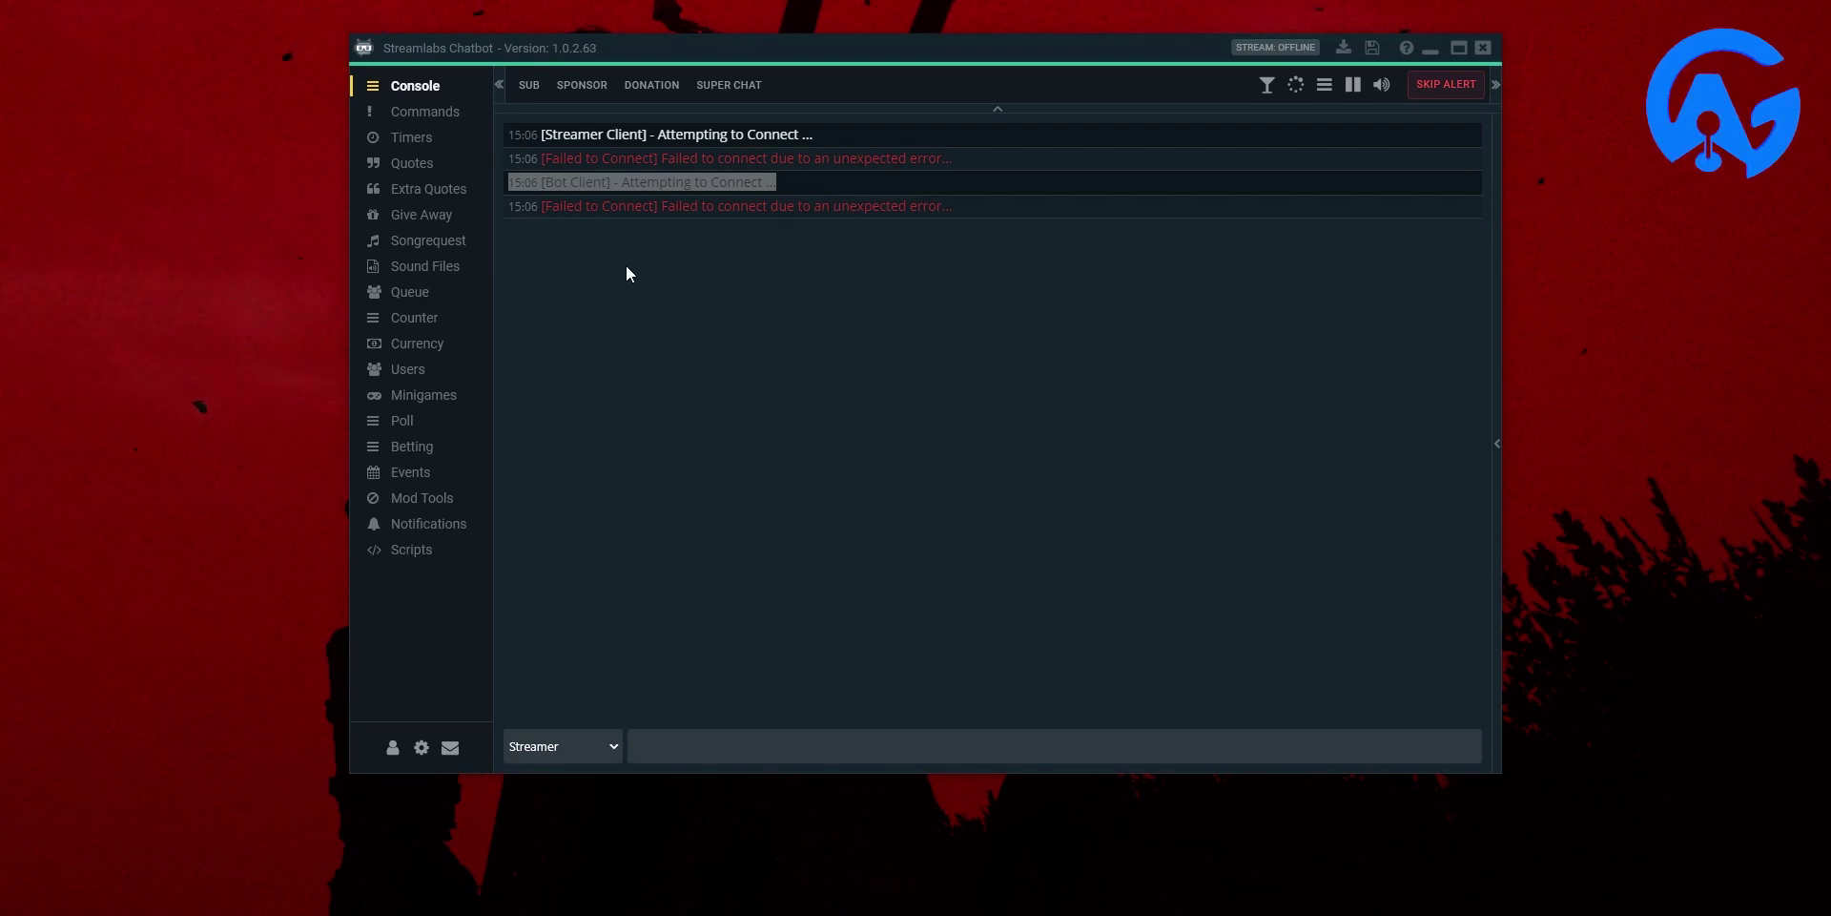
left_click(425, 113)
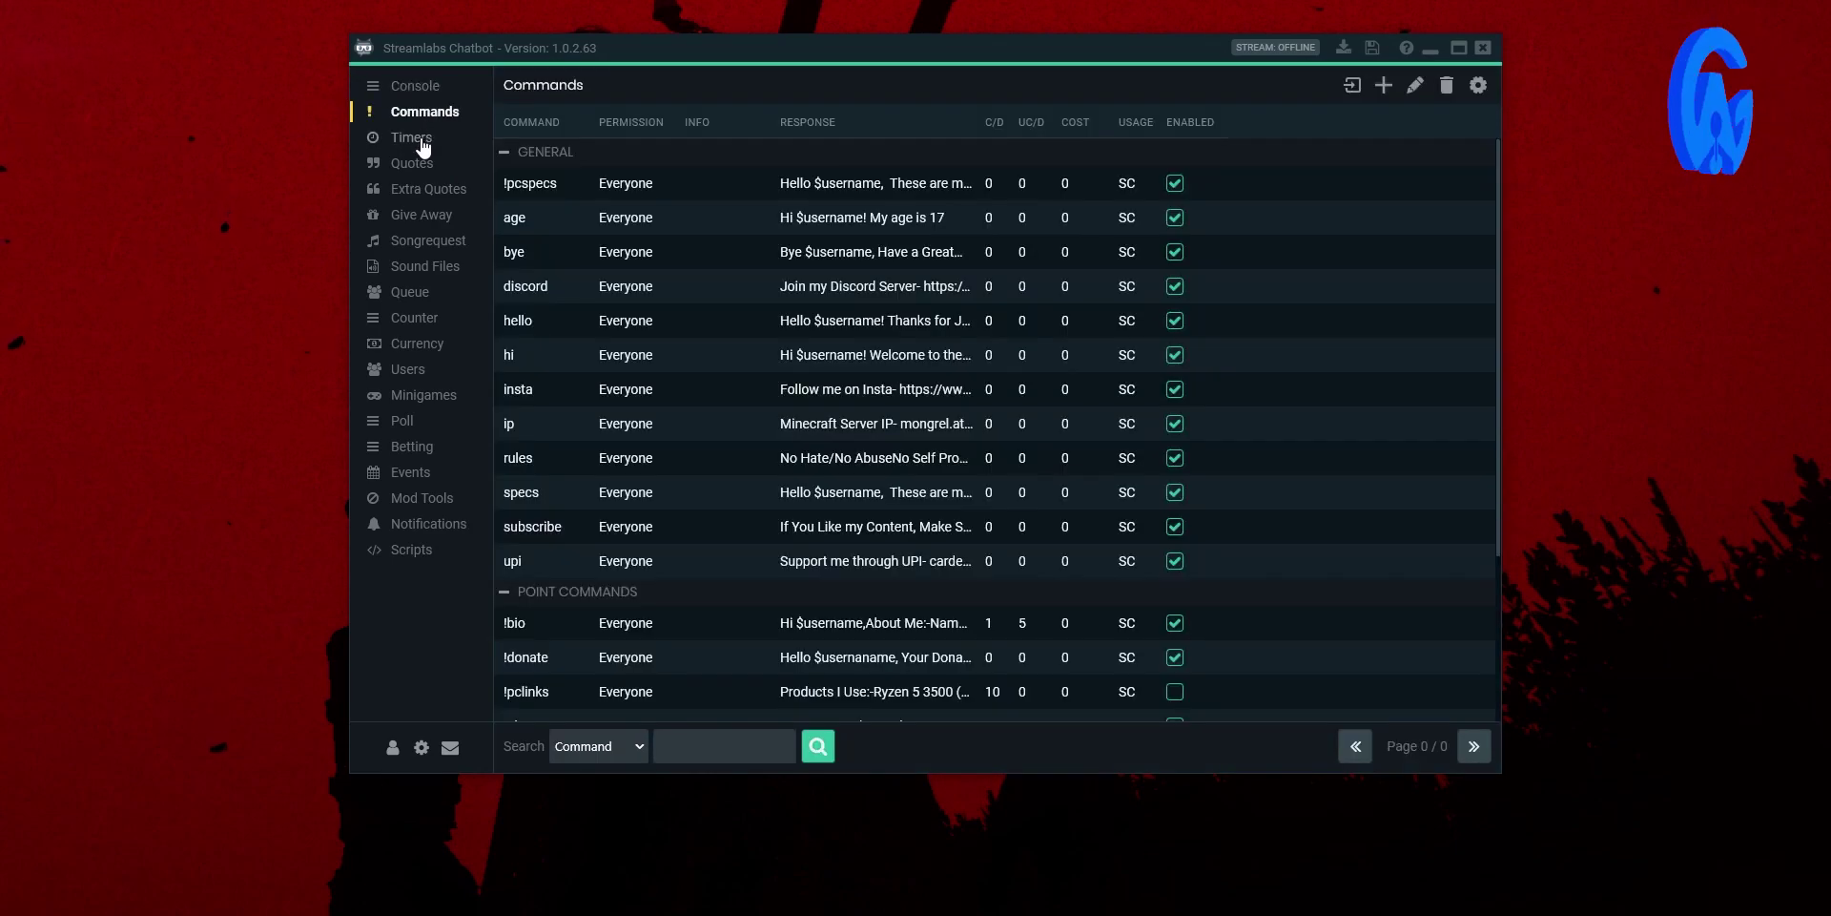
View the Timers and Quotes pages of the chatbot.
left_click(420, 139)
left_click(412, 163)
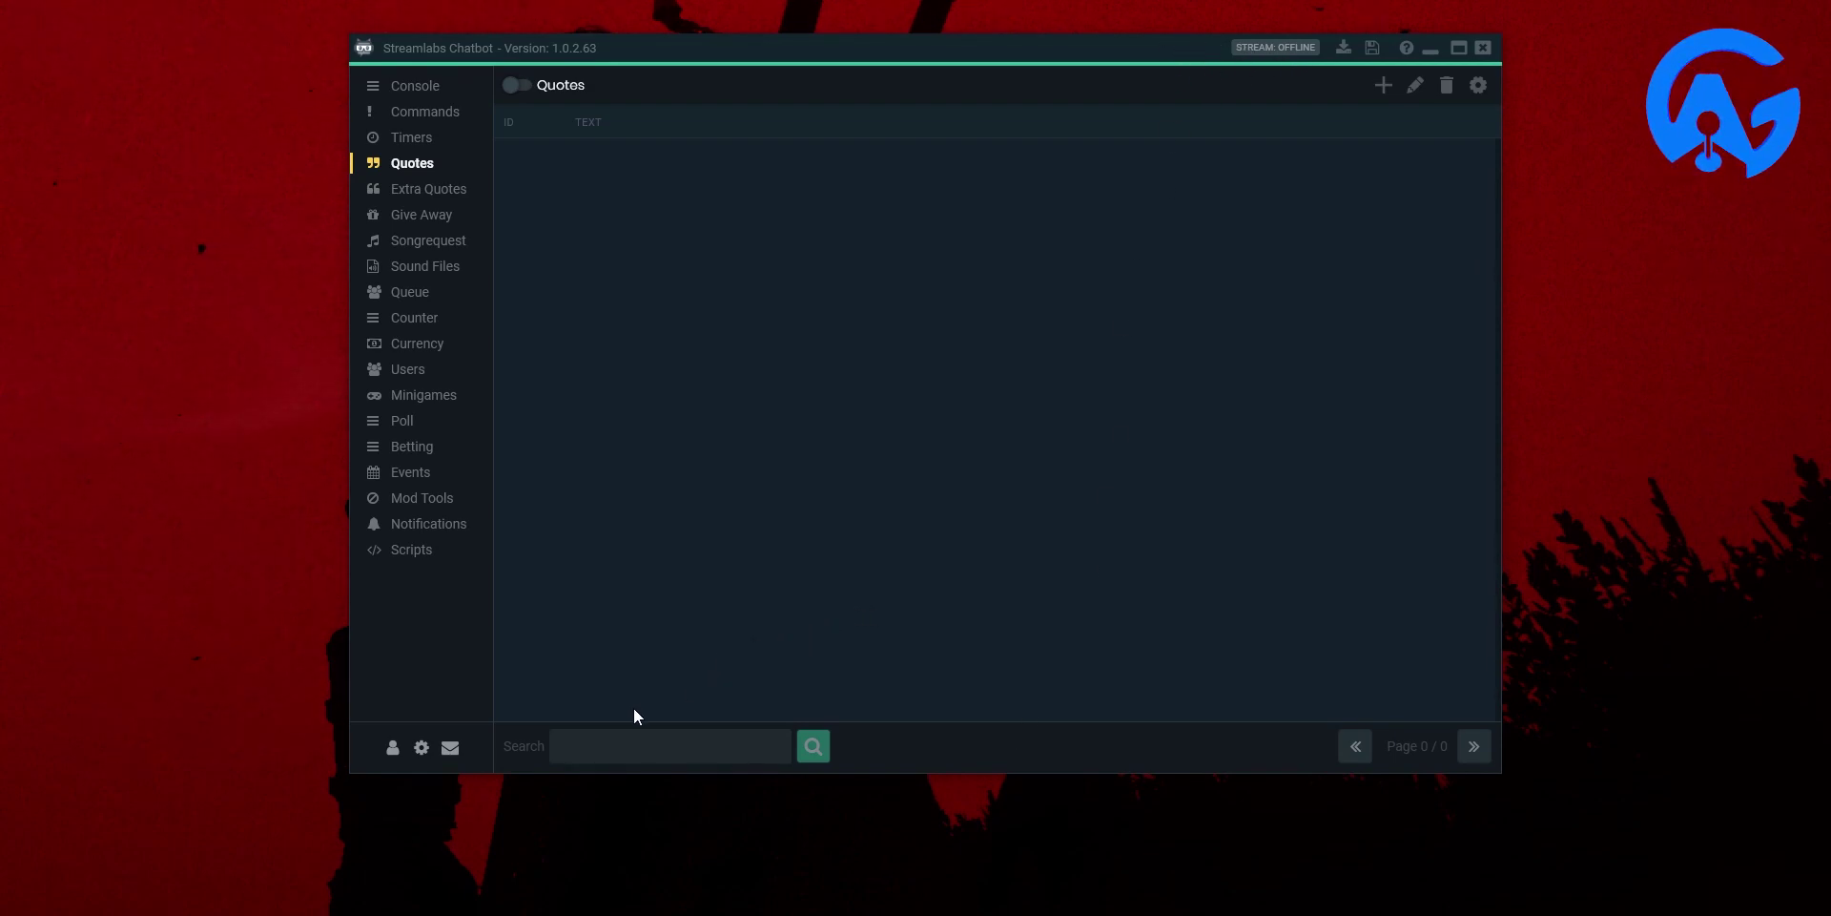
Open the general settings and examine the audio, bot message delay, startup and chat options.
left_click(421, 747)
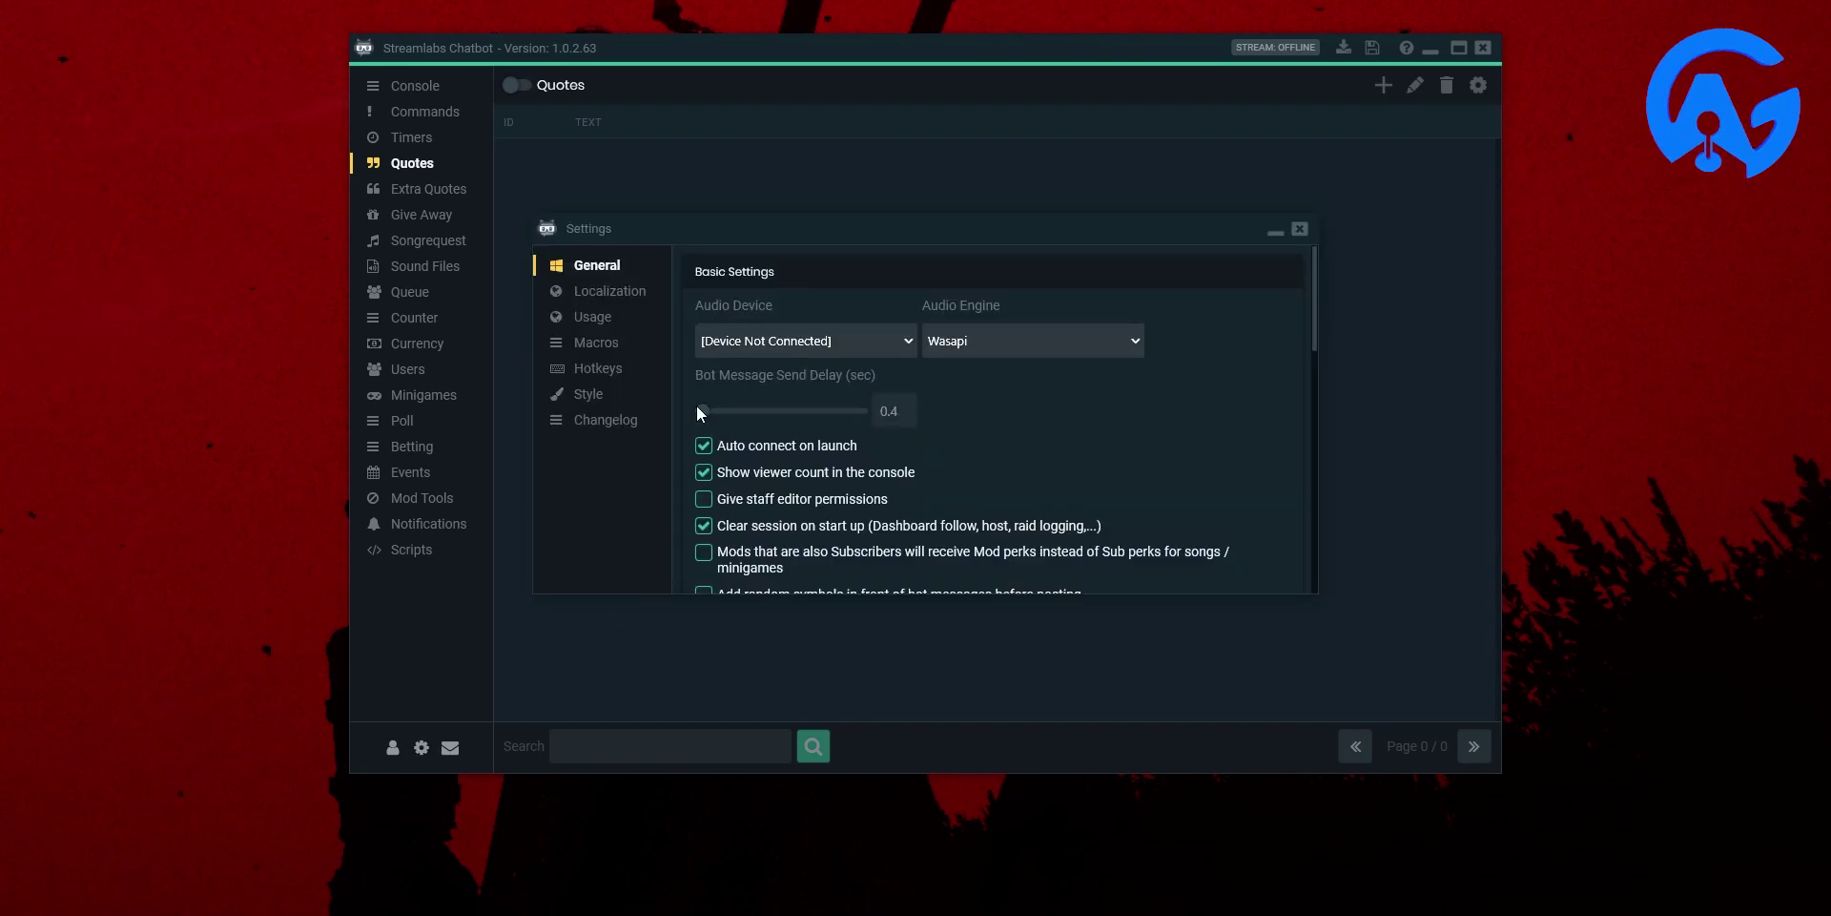
left_click_drag(705, 421, 768, 417)
left_click(783, 346)
scroll(852, 515, "down", 1)
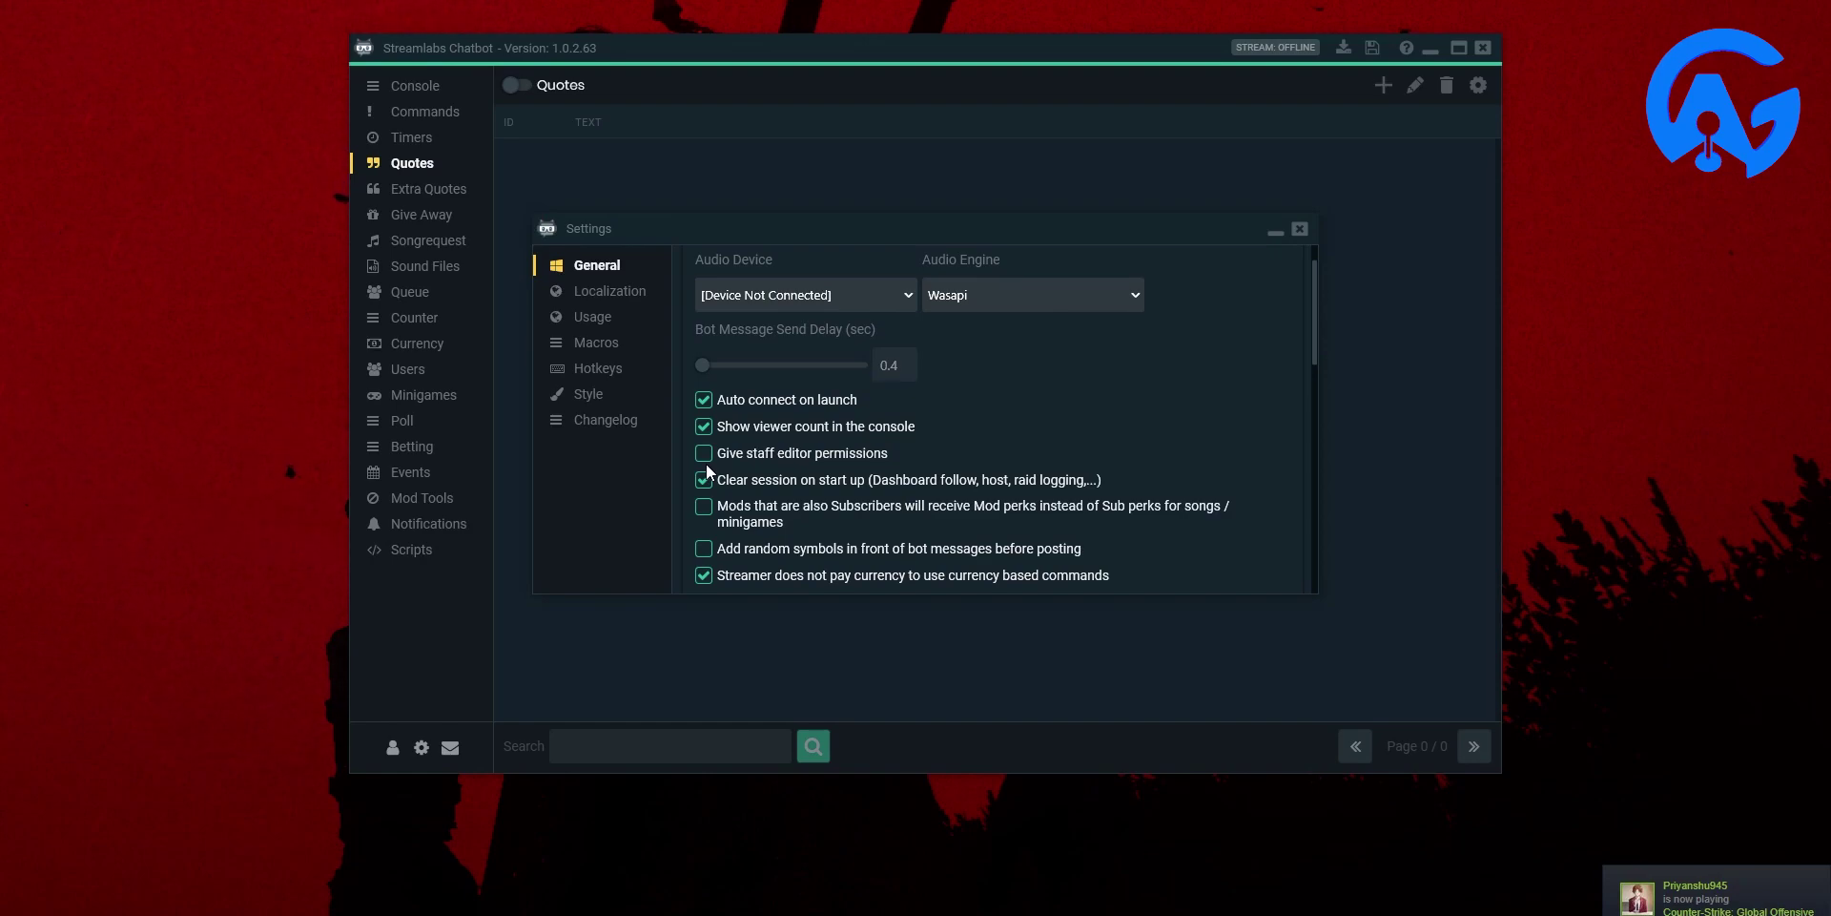
scroll(706, 463, "down", 1)
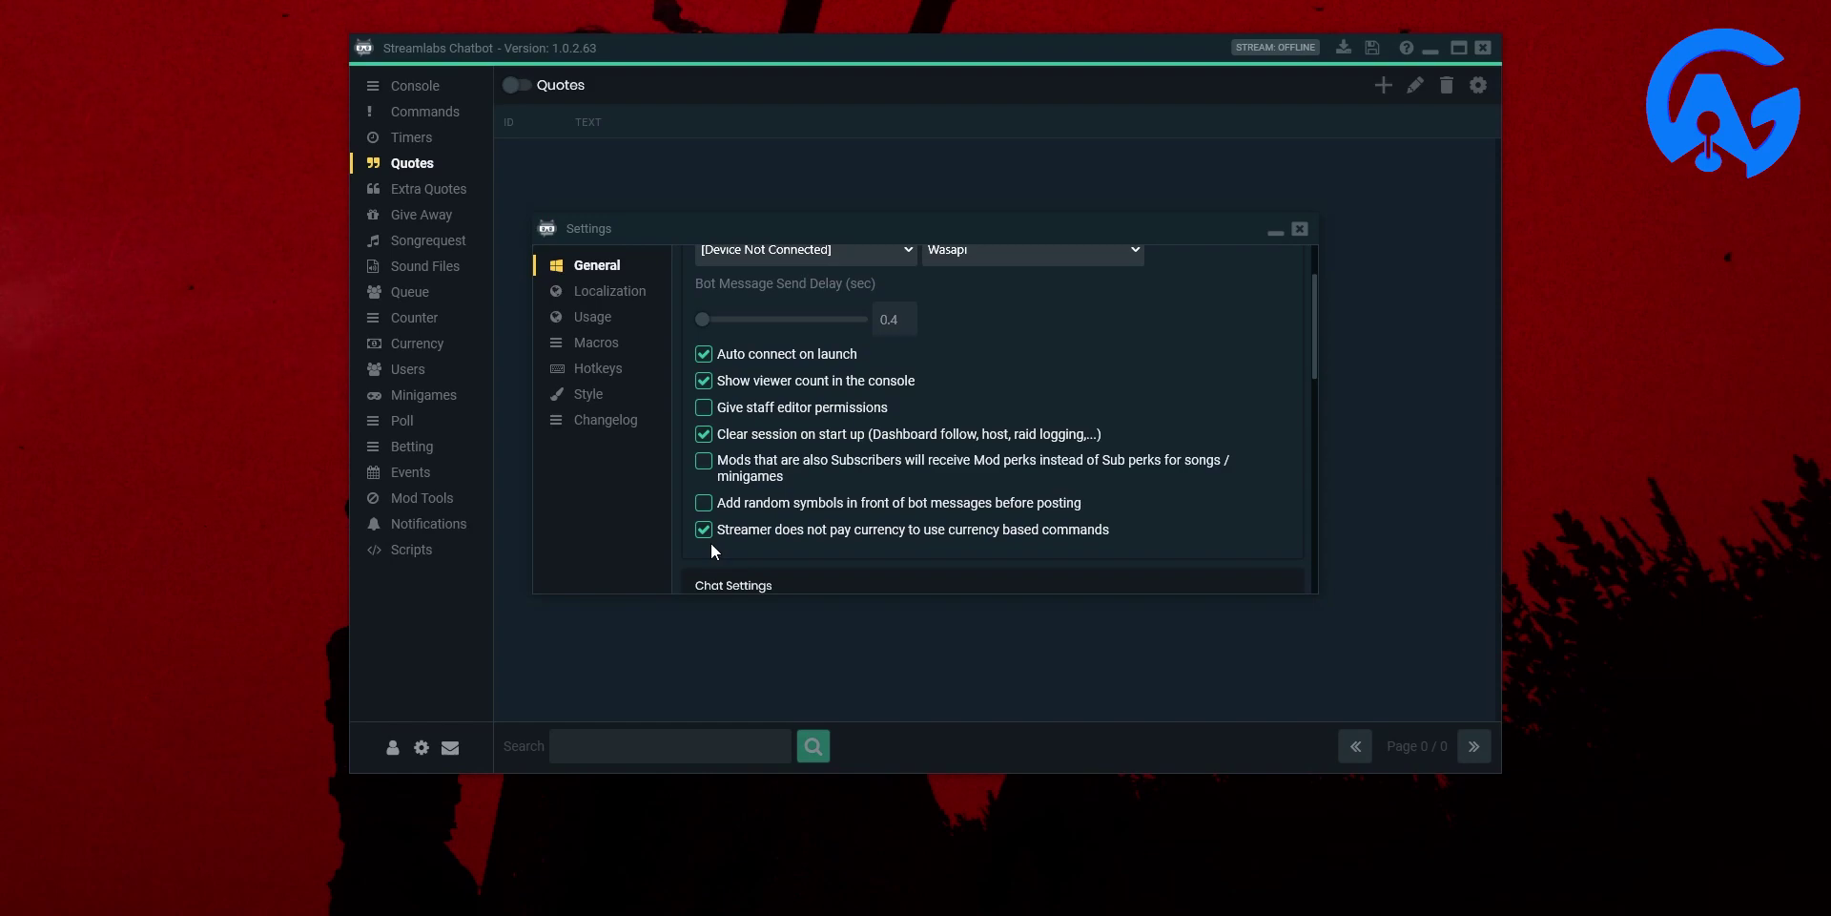
scroll(843, 410, "down", 3)
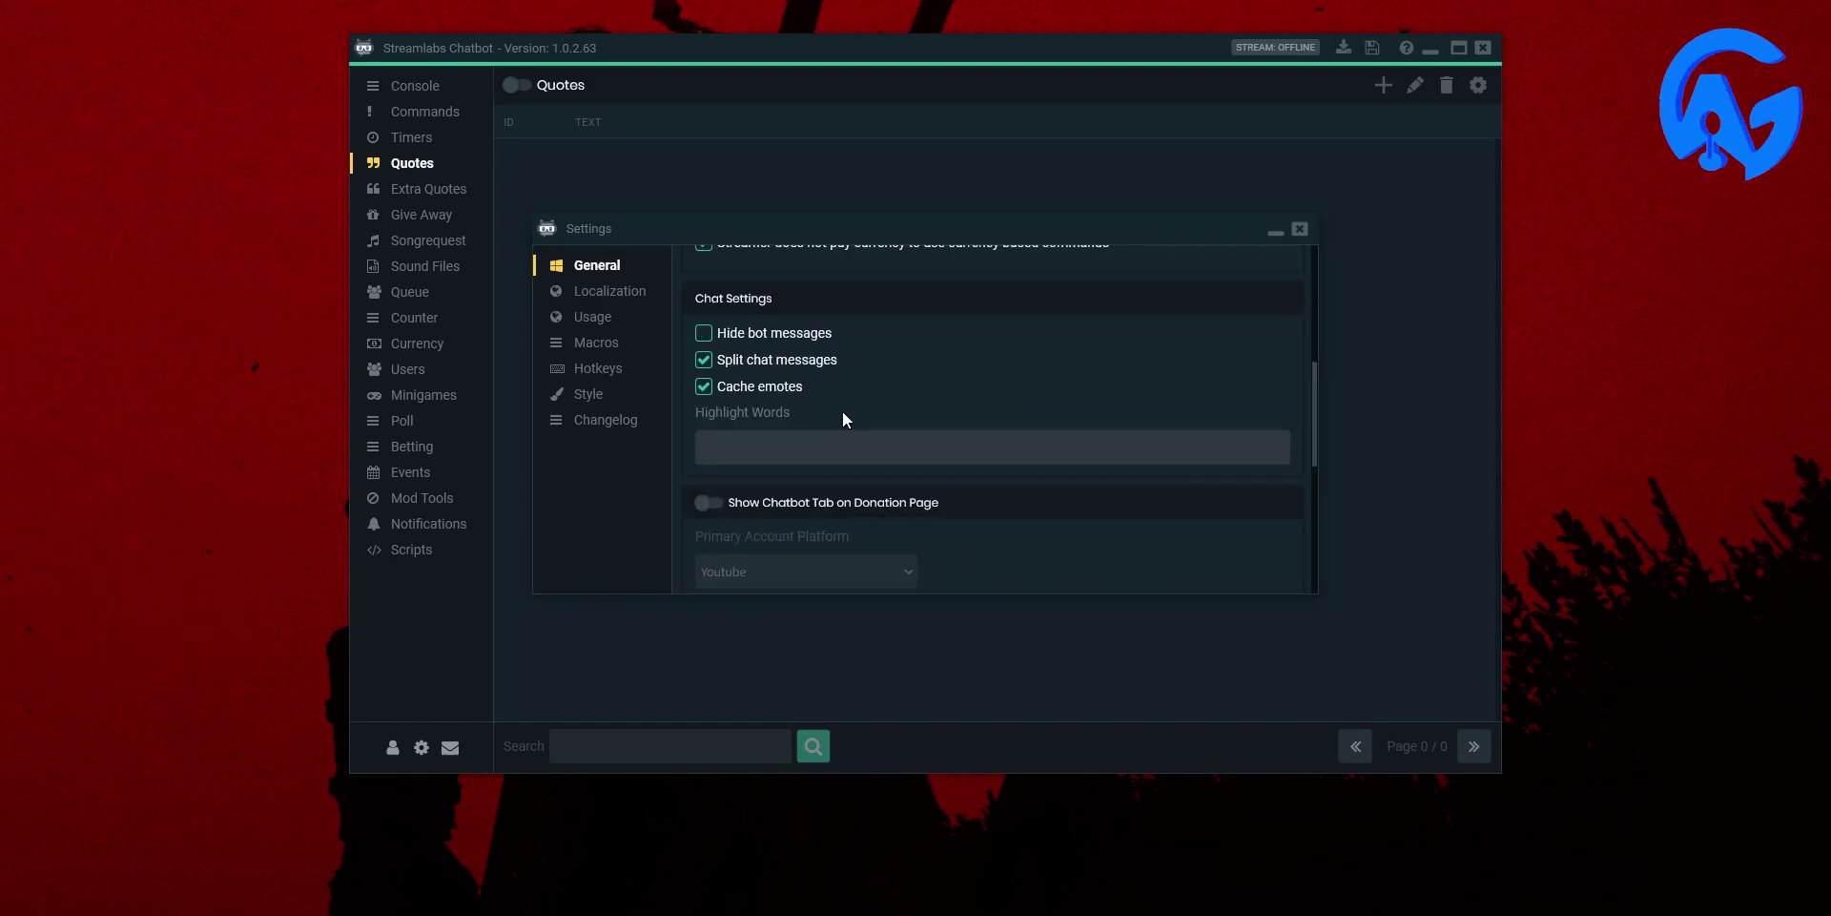
scroll(844, 420, "up", 4)
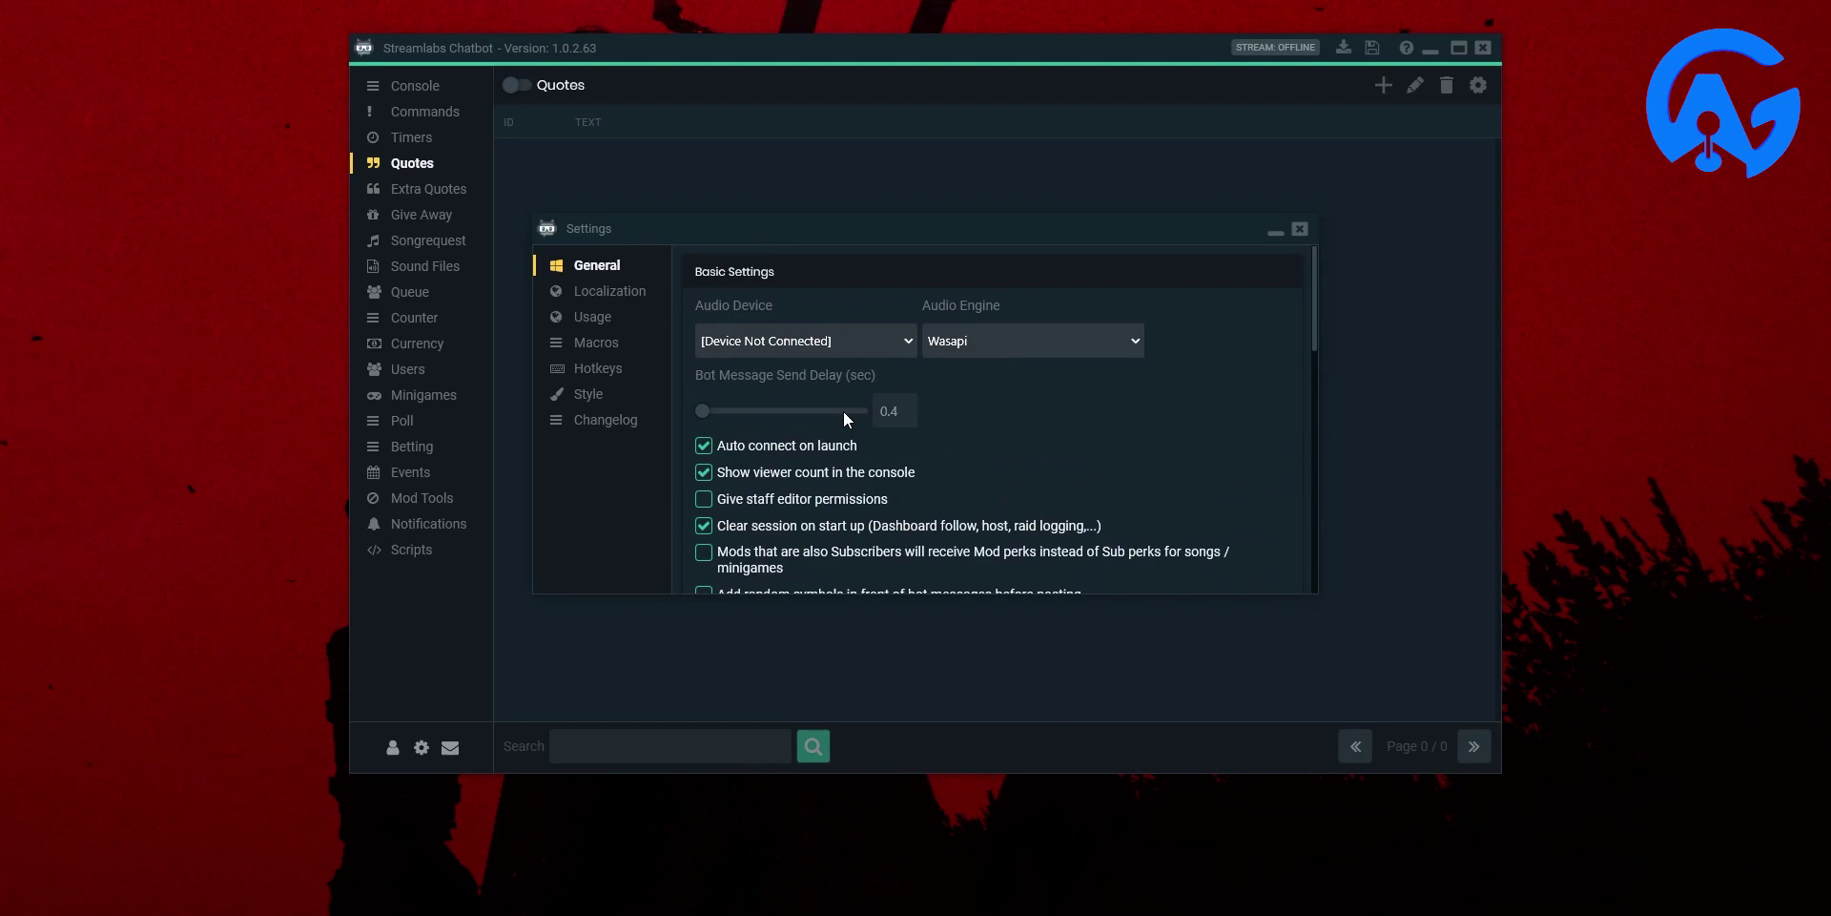
Review the donation page display options and the Save Raiders section, and dismiss the Settings window.
scroll(830, 424, "down", 8)
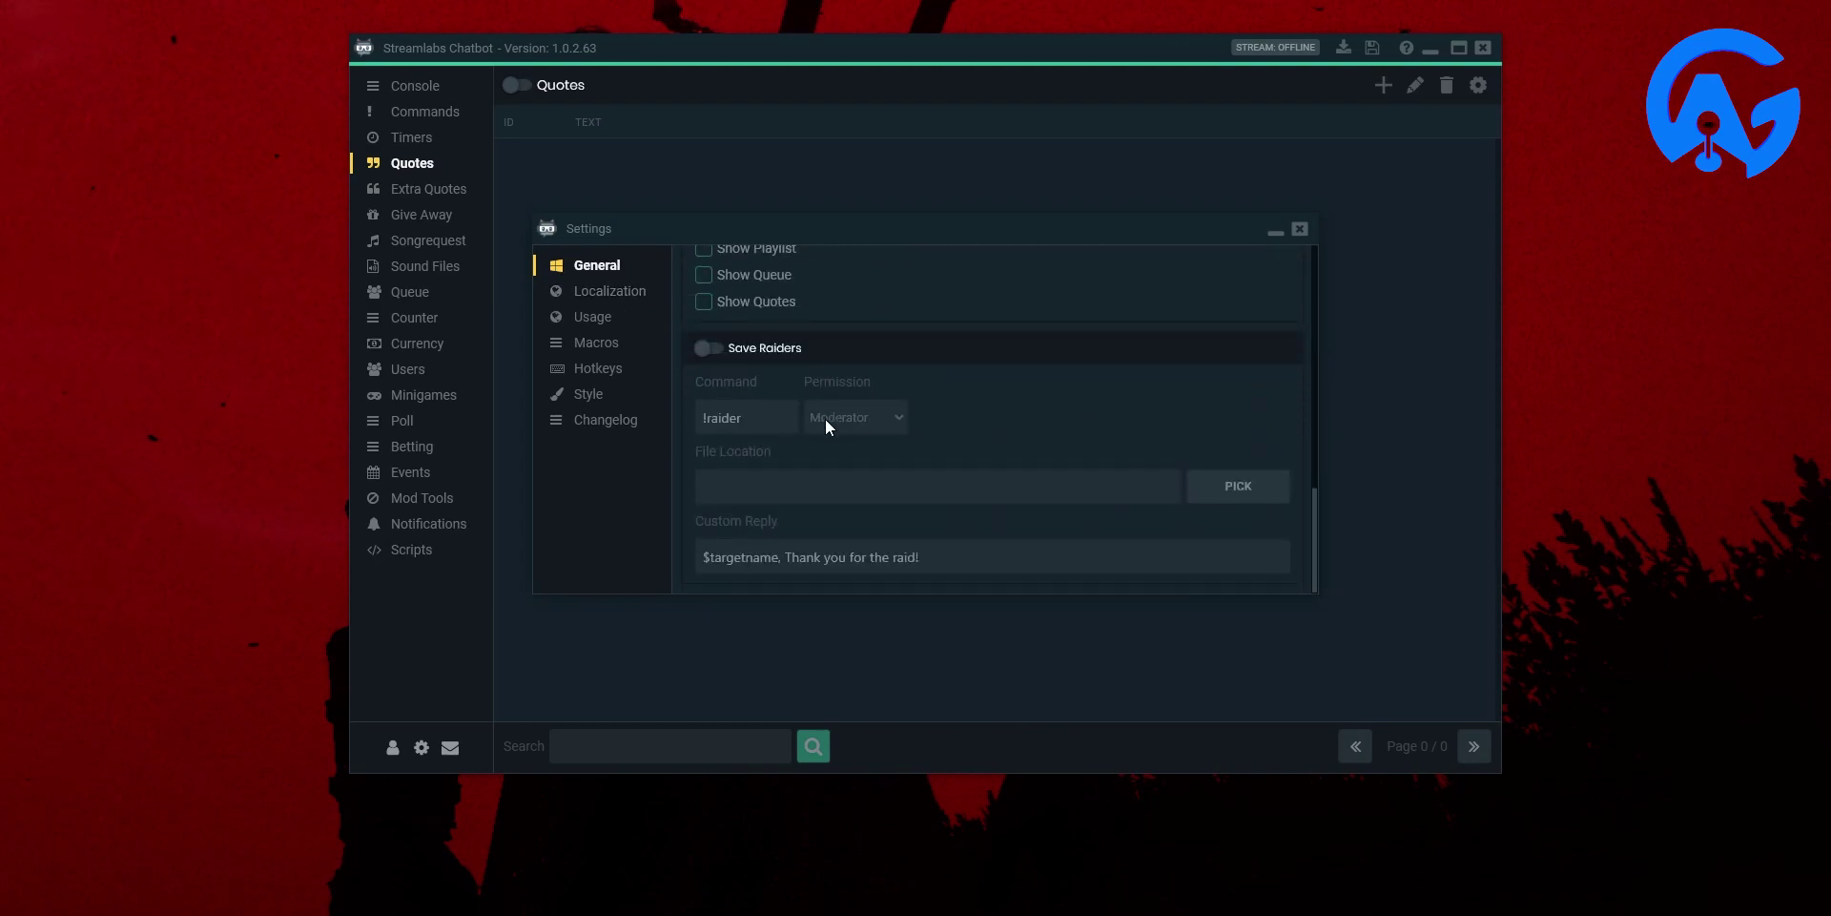
scroll(822, 414, "up", 1)
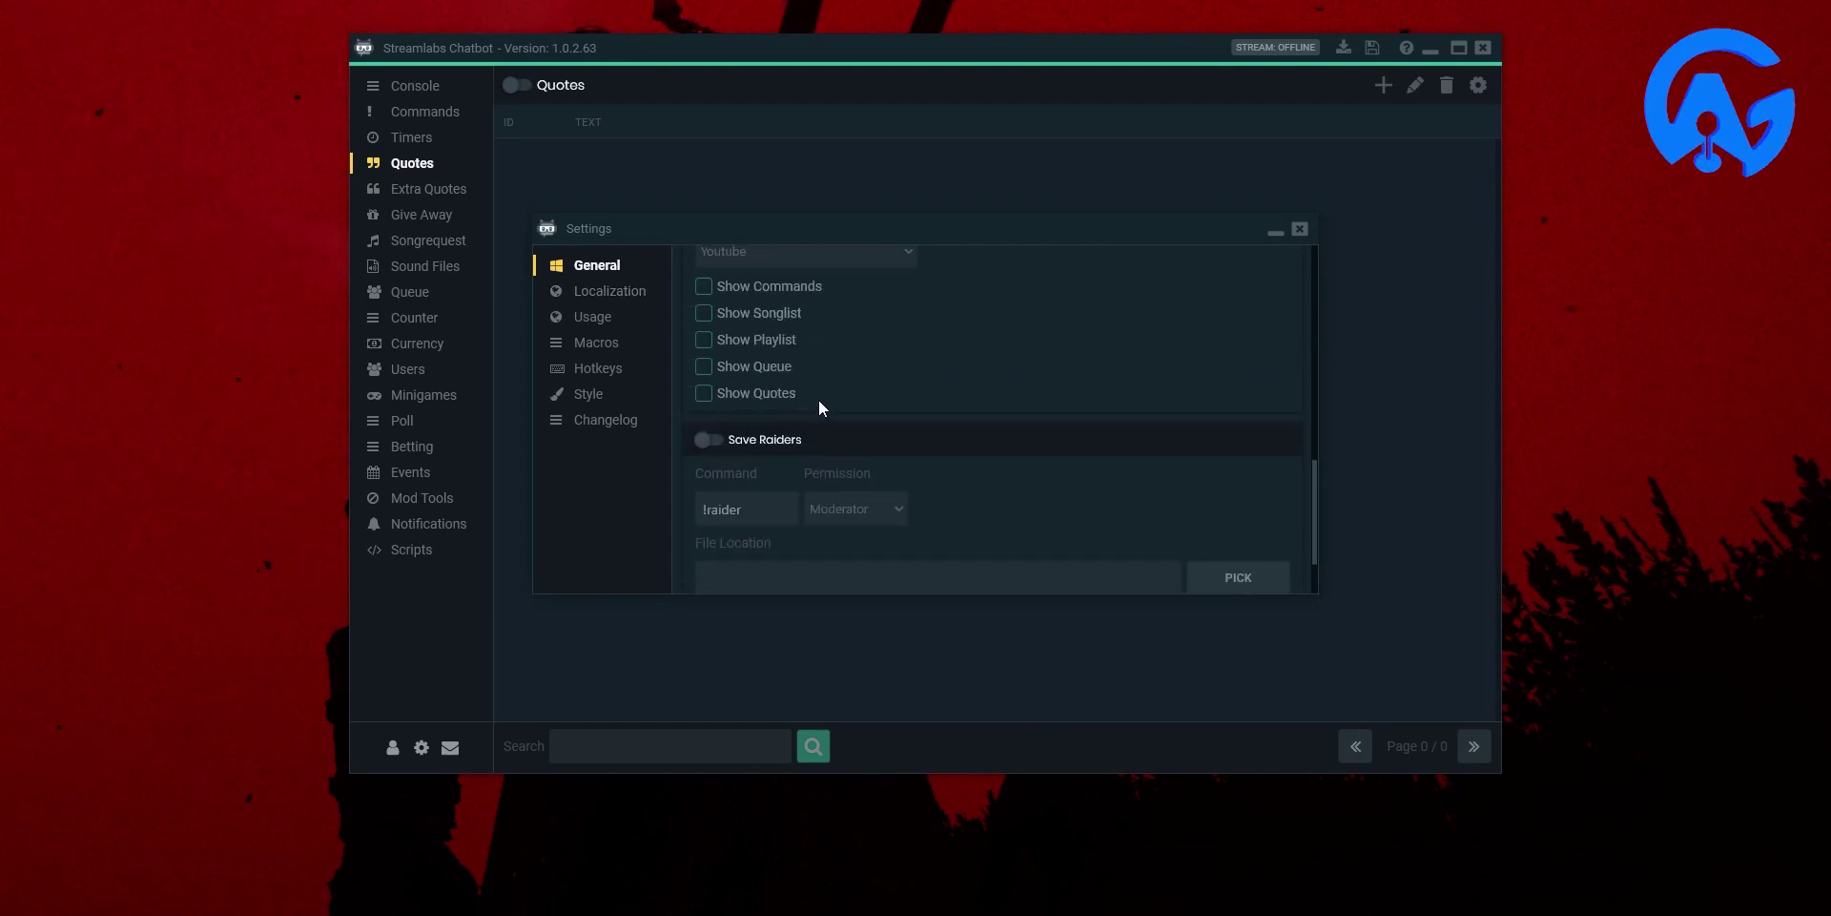
scroll(825, 400, "up", 1)
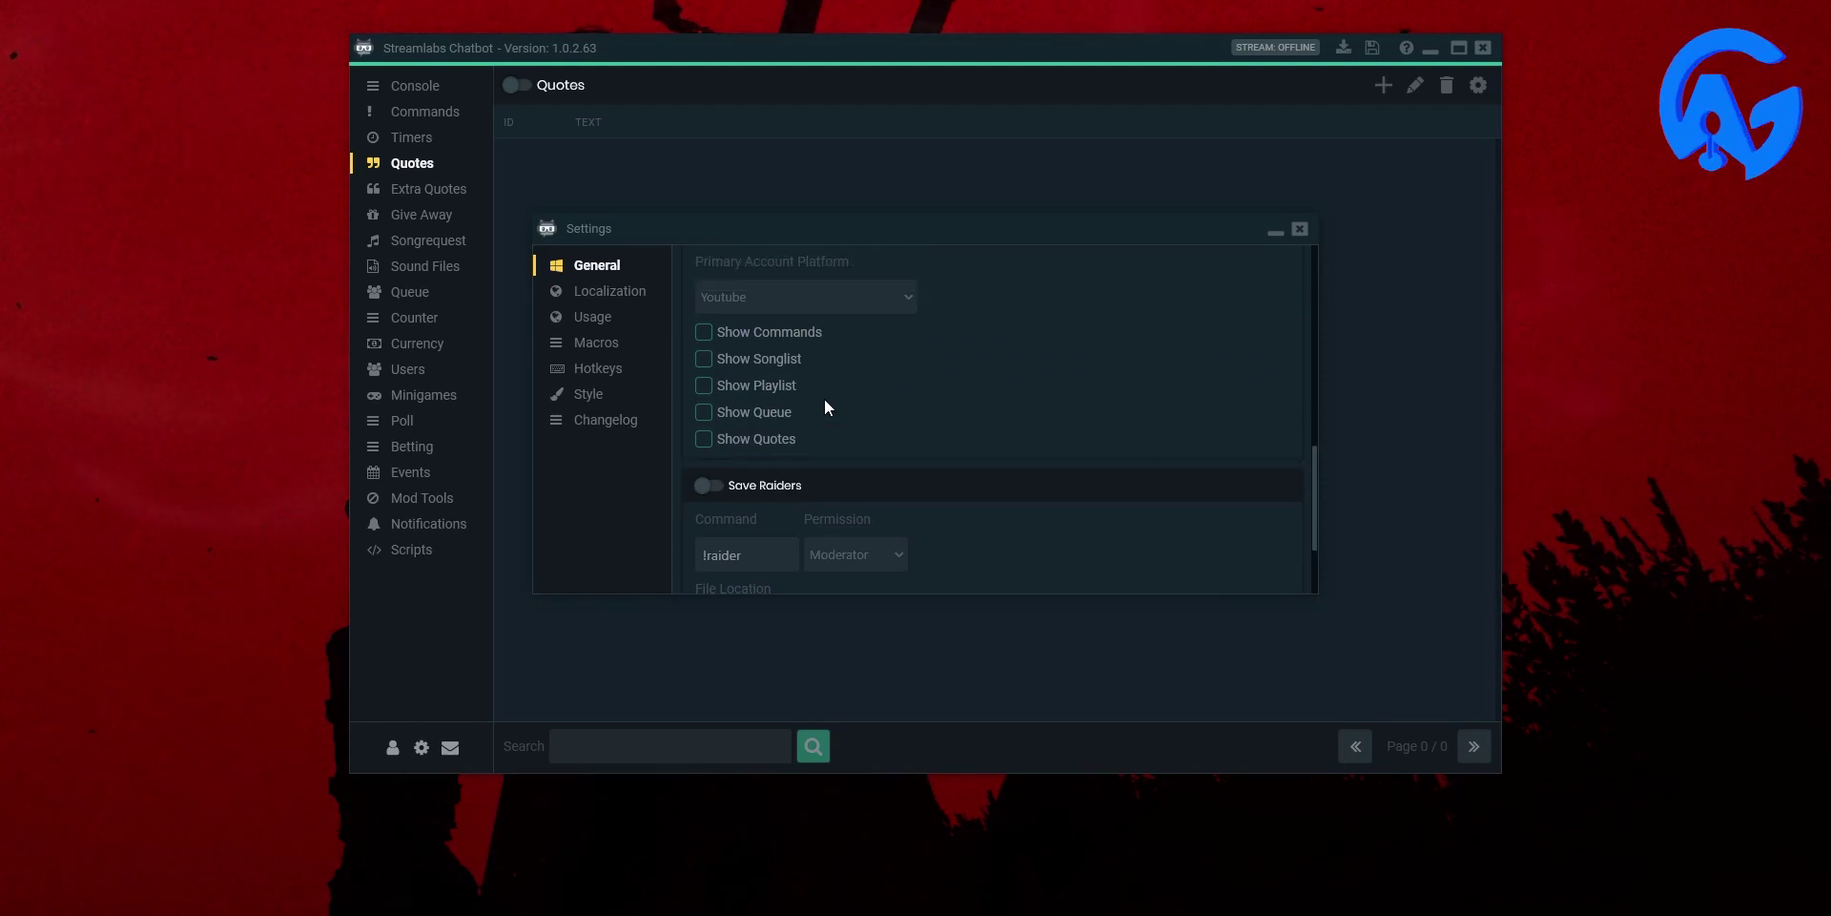
scroll(824, 399, "down", 3)
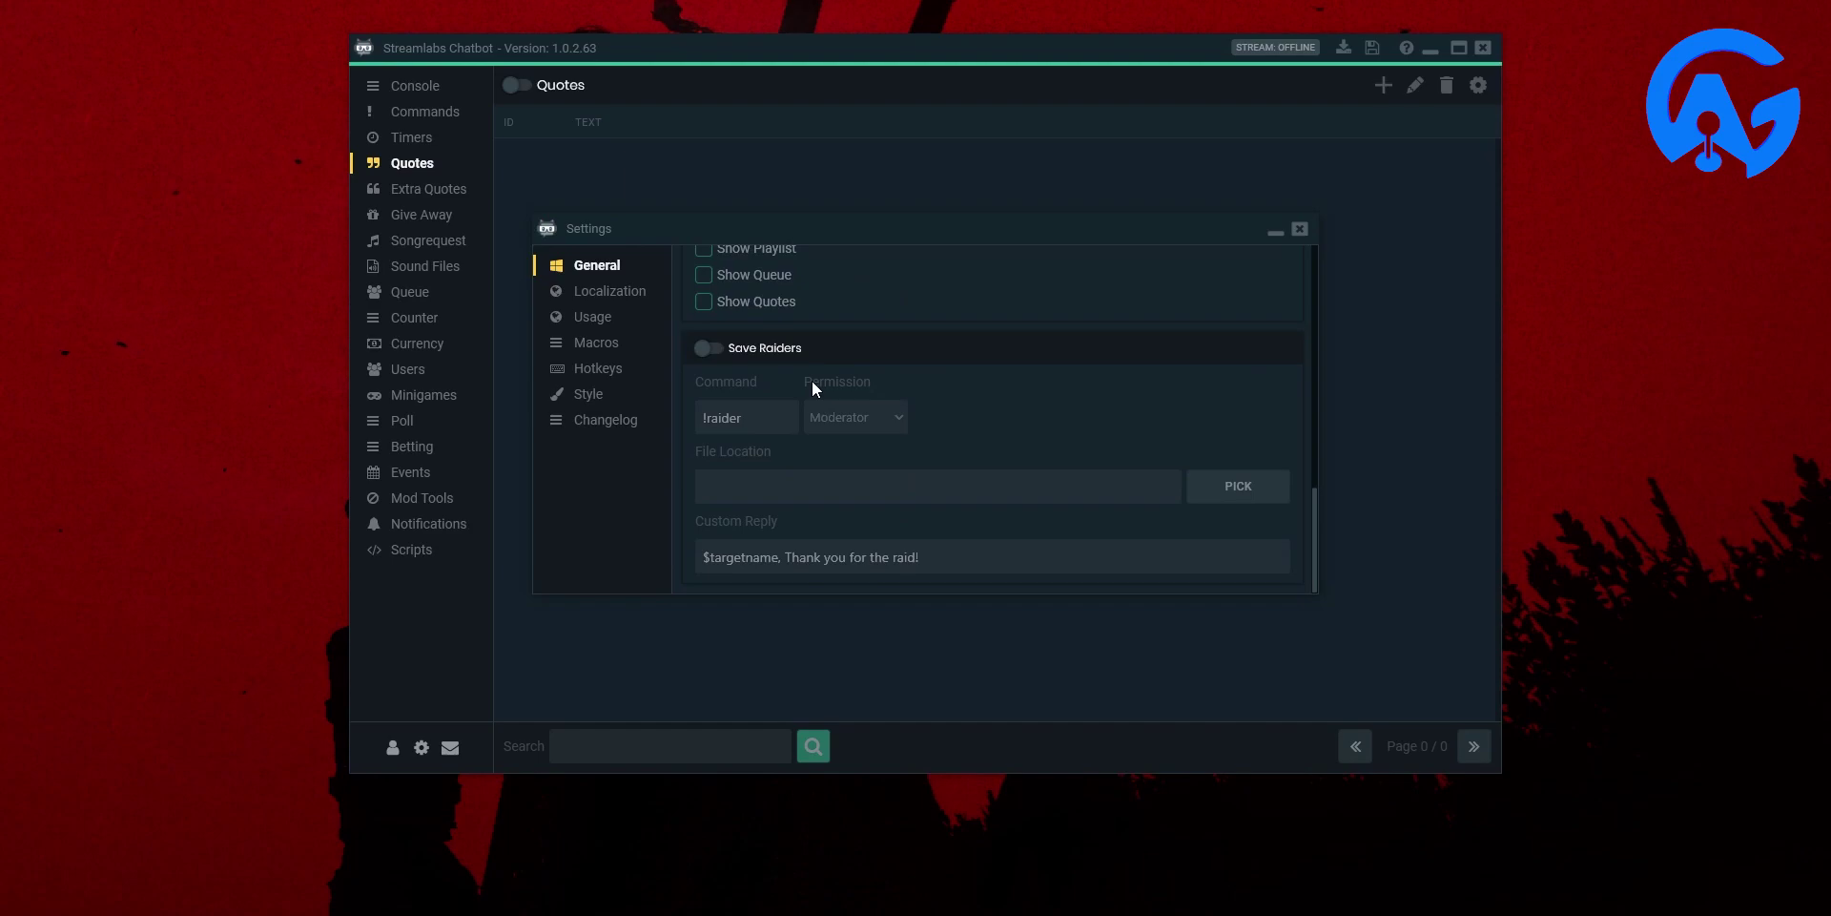
left_click(1275, 234)
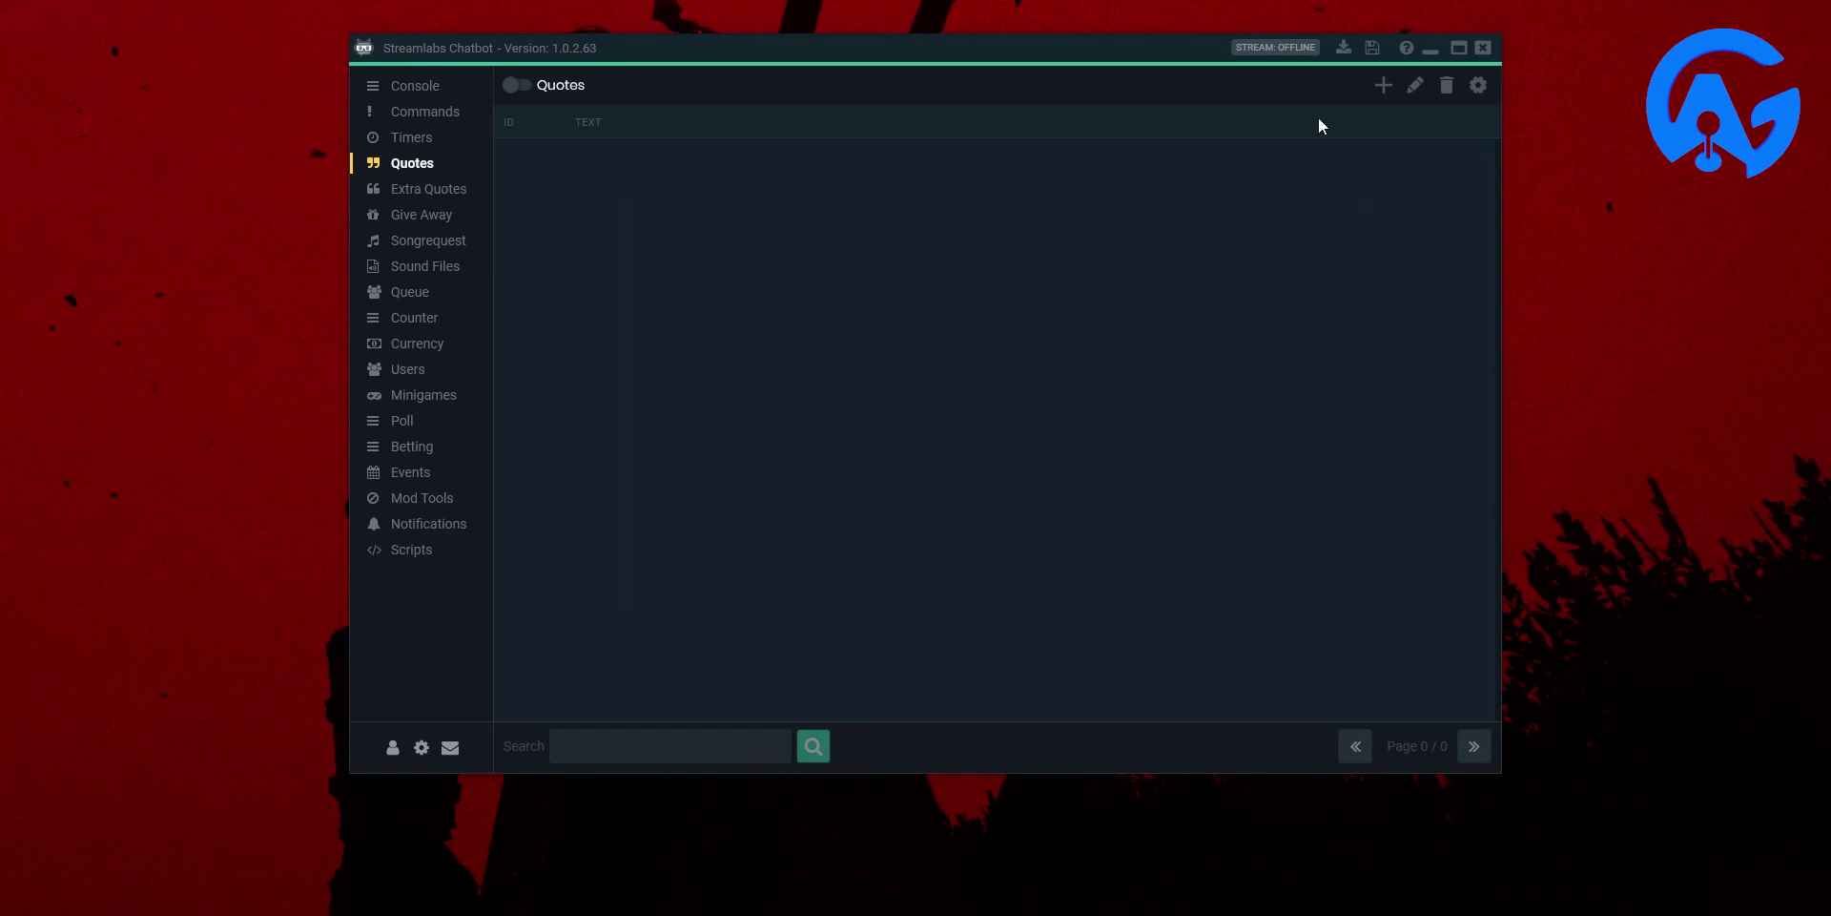